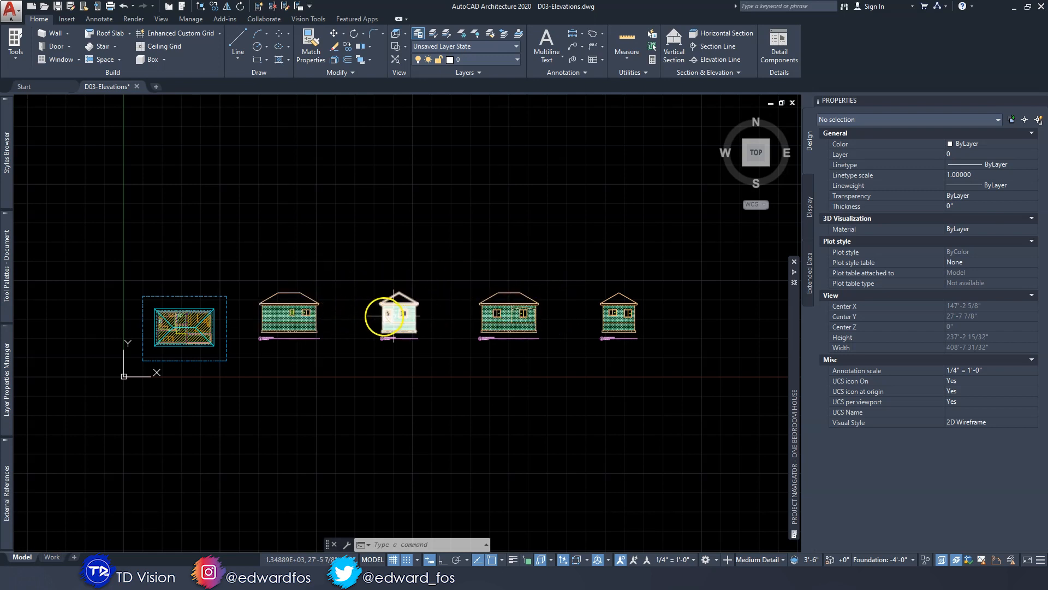
Step: Examine the right elevation up close, including its door, window, block hatching and title
{"action": "scroll", "coordinate": [388, 314], "scroll_direction": "up", "scroll_amount": 5}
{"action": "scroll", "coordinate": [395, 316], "scroll_direction": "up", "scroll_amount": 3}
{"action": "scroll", "coordinate": [395, 315], "scroll_direction": "down", "scroll_amount": 3}
{"action": "middle_click_drag", "start_coordinate": [395, 316], "coordinate": [397, 316]}
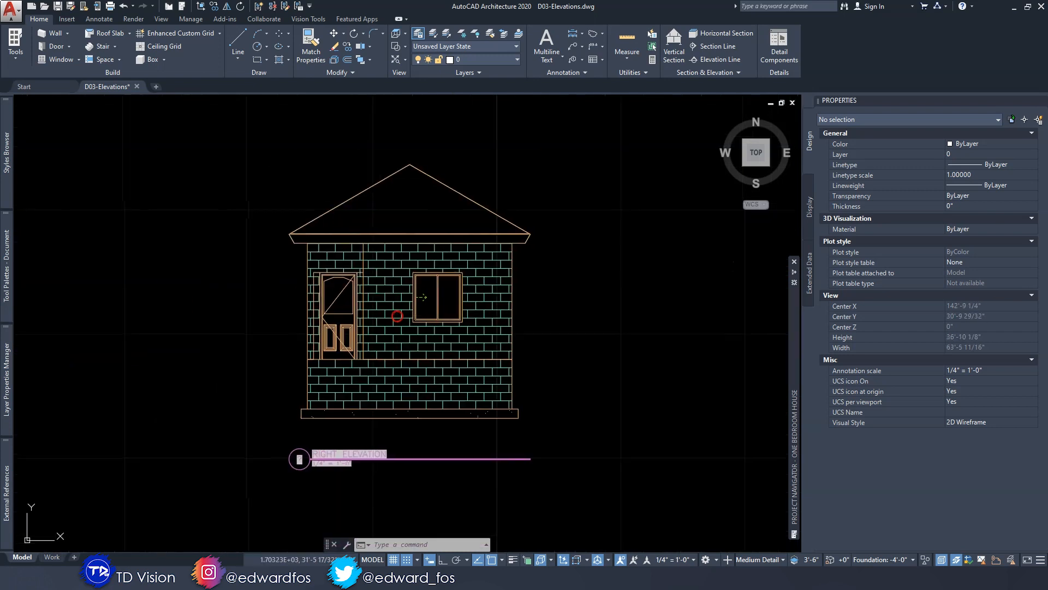
{"action": "scroll", "coordinate": [358, 332], "scroll_direction": "down", "scroll_amount": 3}
{"action": "scroll", "coordinate": [498, 332], "scroll_direction": "up", "scroll_amount": 3}
{"action": "middle_click_drag", "start_coordinate": [499, 332], "coordinate": [395, 332]}
{"action": "scroll", "coordinate": [430, 337], "scroll_direction": "up", "scroll_amount": 1}
{"action": "left_click", "coordinate": [509, 540]}
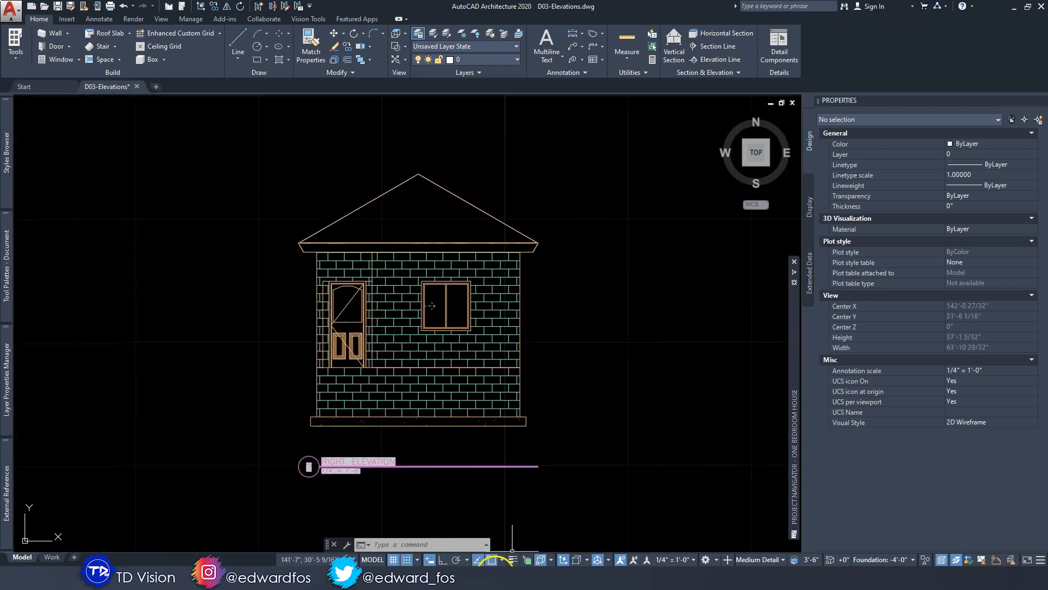
Step: Review the finished RIGHT ELEVATION.JPG reference image in Photos, and return to the AutoCAD drawing with all elevations in view
{"action": "key", "text": "alt+Tab"}
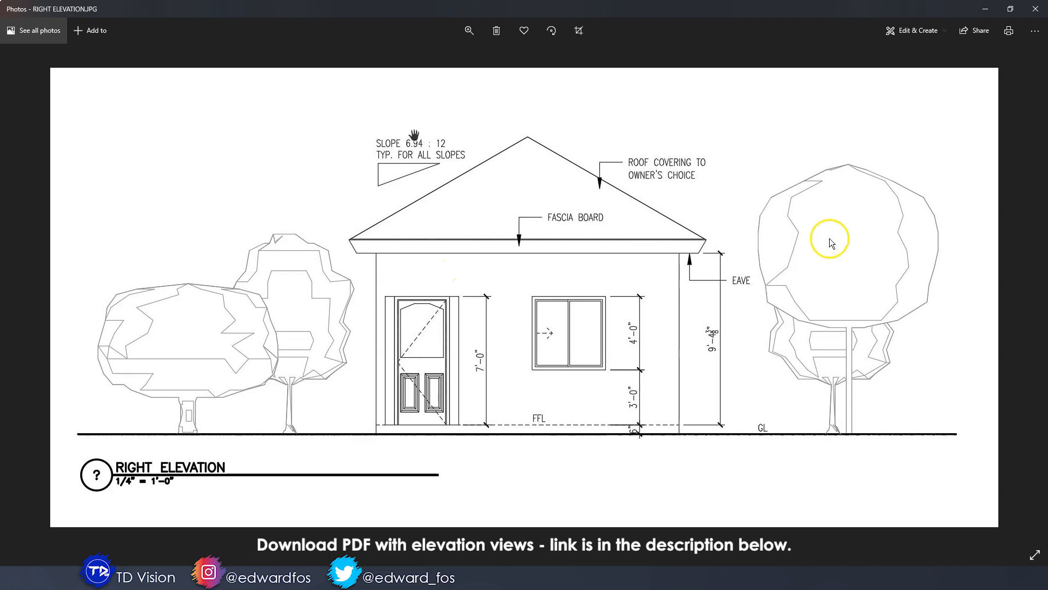
{"action": "left_click", "coordinate": [985, 9]}
{"action": "left_click", "coordinate": [283, 299]}
{"action": "scroll", "coordinate": [203, 257], "scroll_direction": "down", "scroll_amount": 8}
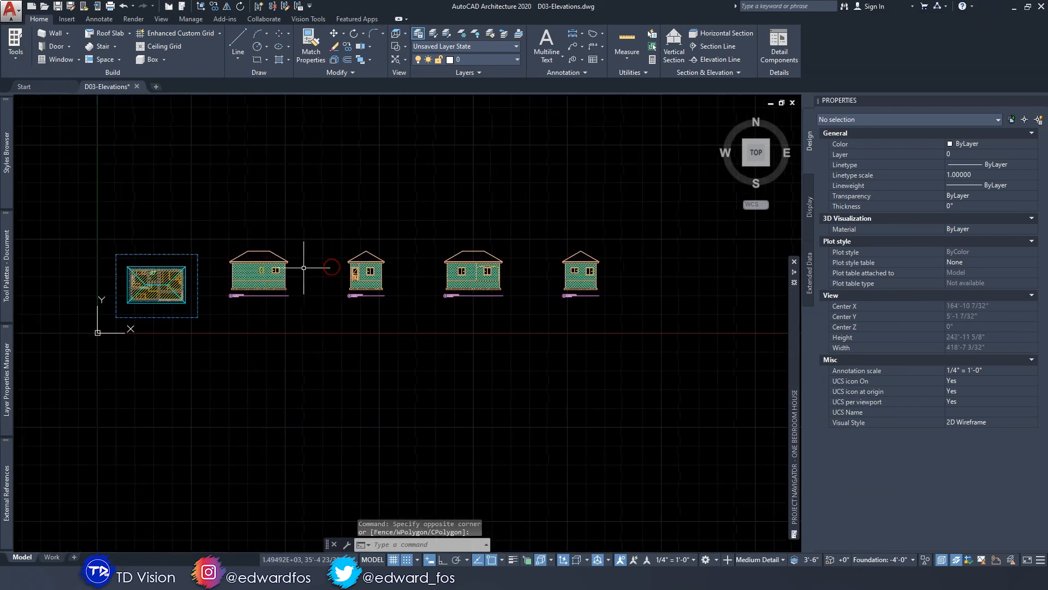
{"action": "middle_click_drag", "start_coordinate": [452, 234], "coordinate": [478, 261]}
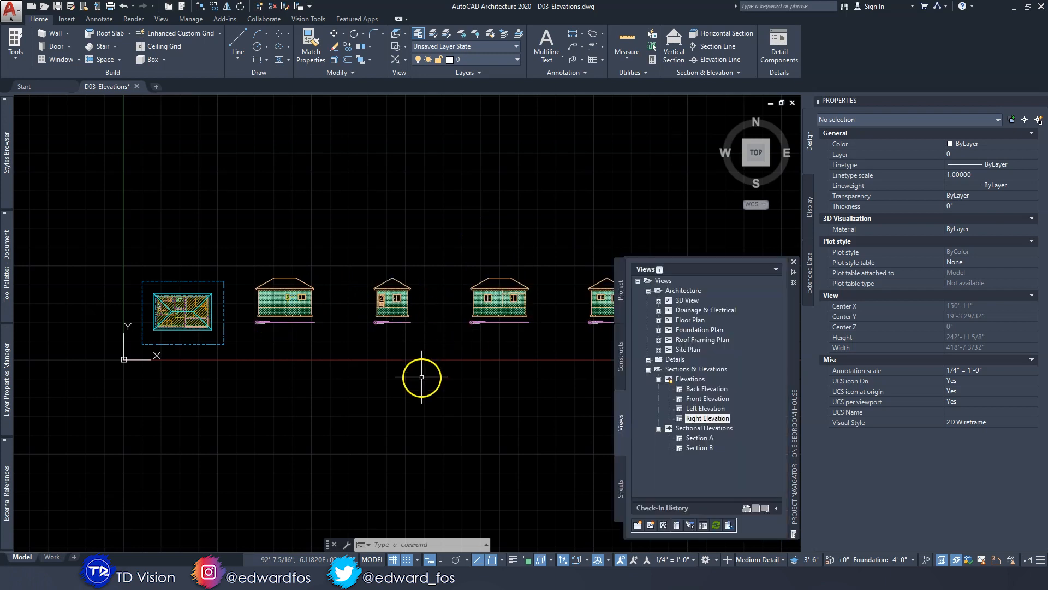
Step: Review the project views listed under Sections & Elevations, from the elevations to Section B
{"action": "left_click", "coordinate": [386, 366]}
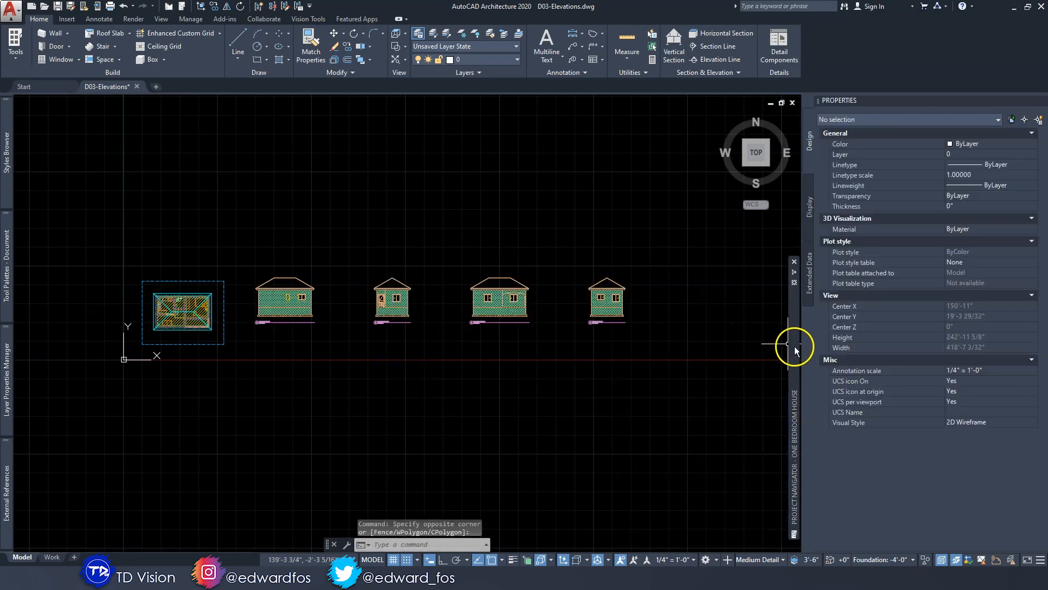
{"action": "mouse_move", "coordinate": [795, 346]}
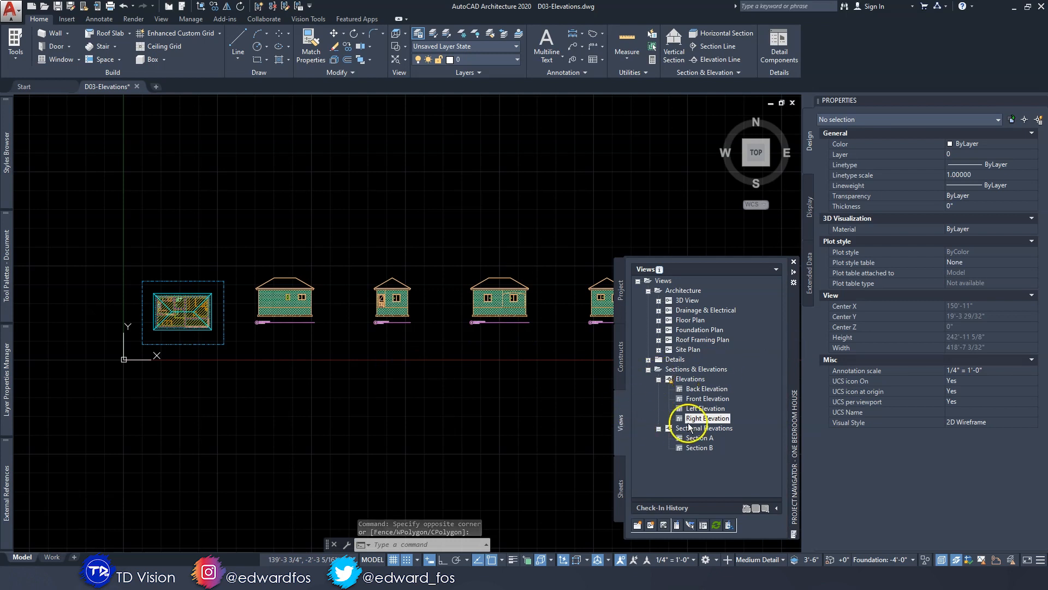
{"action": "left_click", "coordinate": [679, 369]}
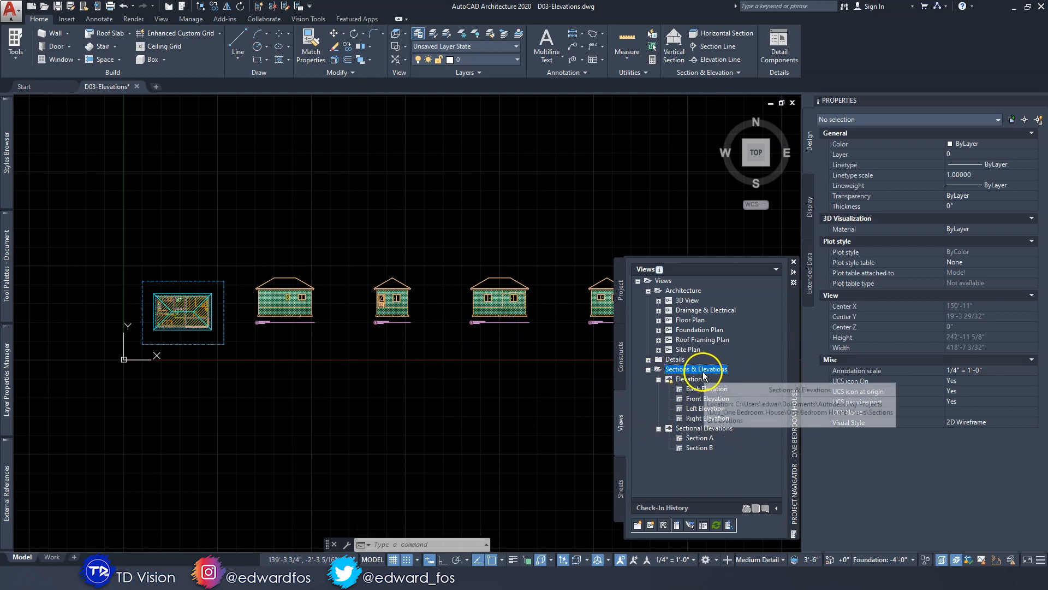
{"action": "left_click", "coordinate": [681, 375]}
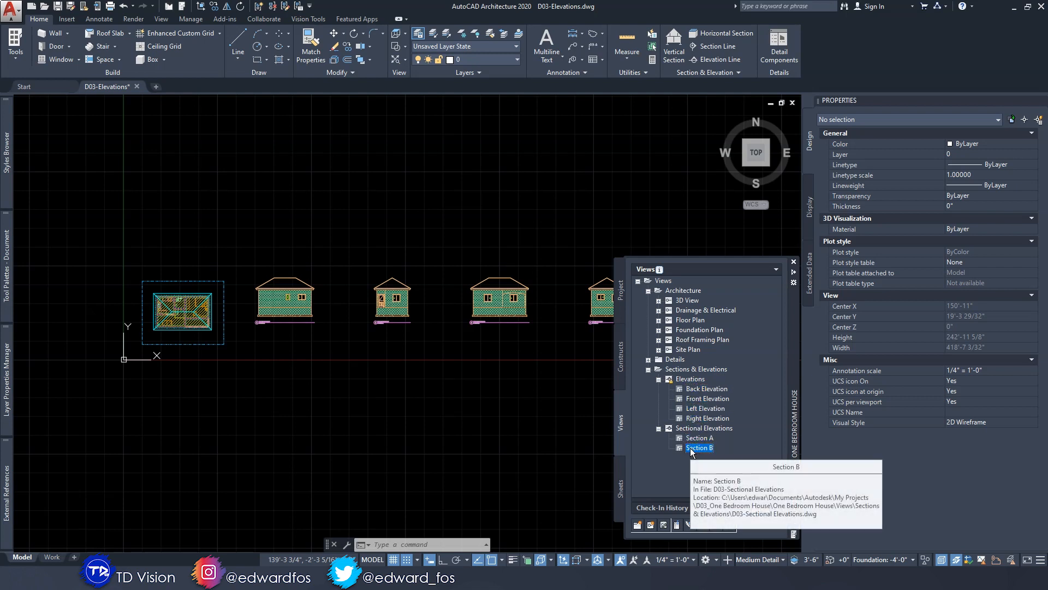
{"action": "left_click", "coordinate": [445, 383]}
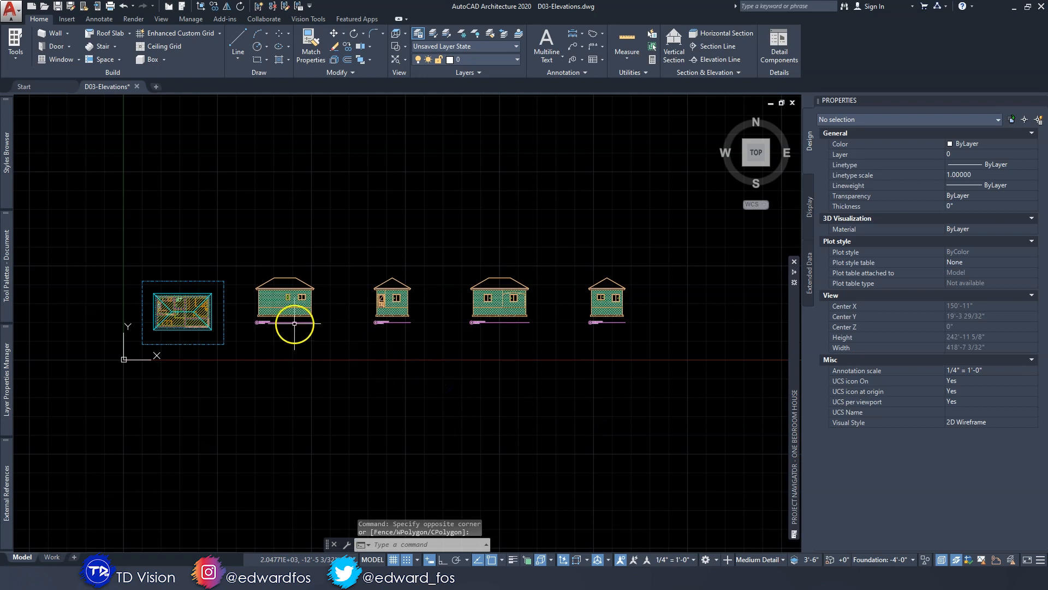
Step: Examine the floor plan and the back elevation beside it
{"action": "scroll", "coordinate": [292, 321], "scroll_direction": "up", "scroll_amount": 3}
{"action": "mouse_move", "coordinate": [293, 321]}
{"action": "middle_mouse_down"}
{"action": "mouse_move", "coordinate": [475, 368]}
{"action": "mouse_move", "coordinate": [532, 370]}
{"action": "middle_mouse_up"}
{"action": "scroll", "coordinate": [480, 371], "scroll_direction": "down", "scroll_amount": 1}
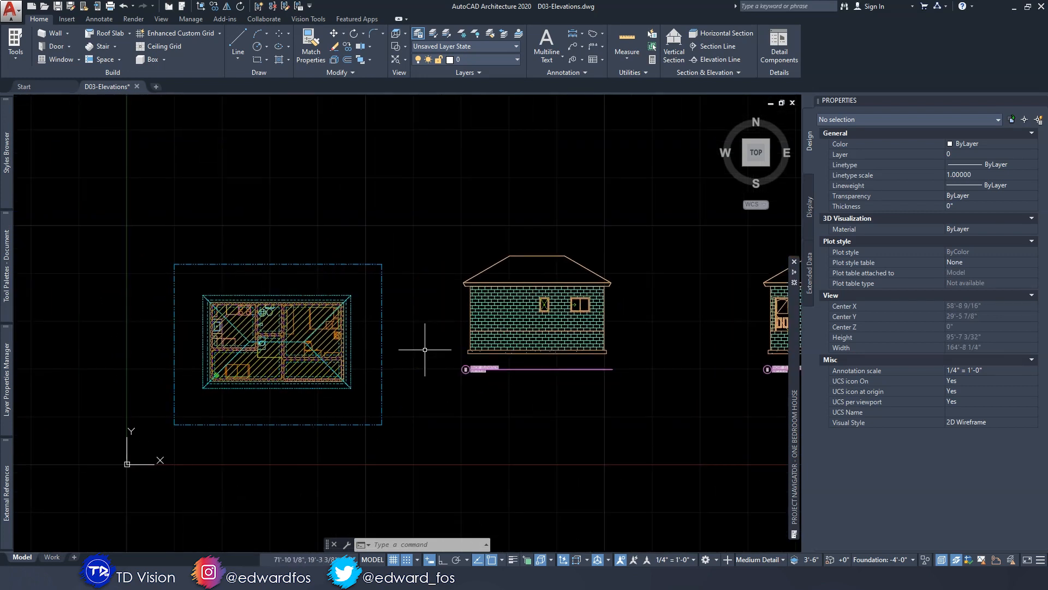
{"action": "middle_click_drag", "start_coordinate": [425, 349], "coordinate": [435, 347]}
{"action": "mouse_move", "coordinate": [539, 308]}
{"action": "middle_mouse_down"}
{"action": "mouse_move", "coordinate": [400, 328]}
{"action": "mouse_move", "coordinate": [425, 325]}
{"action": "middle_mouse_up"}
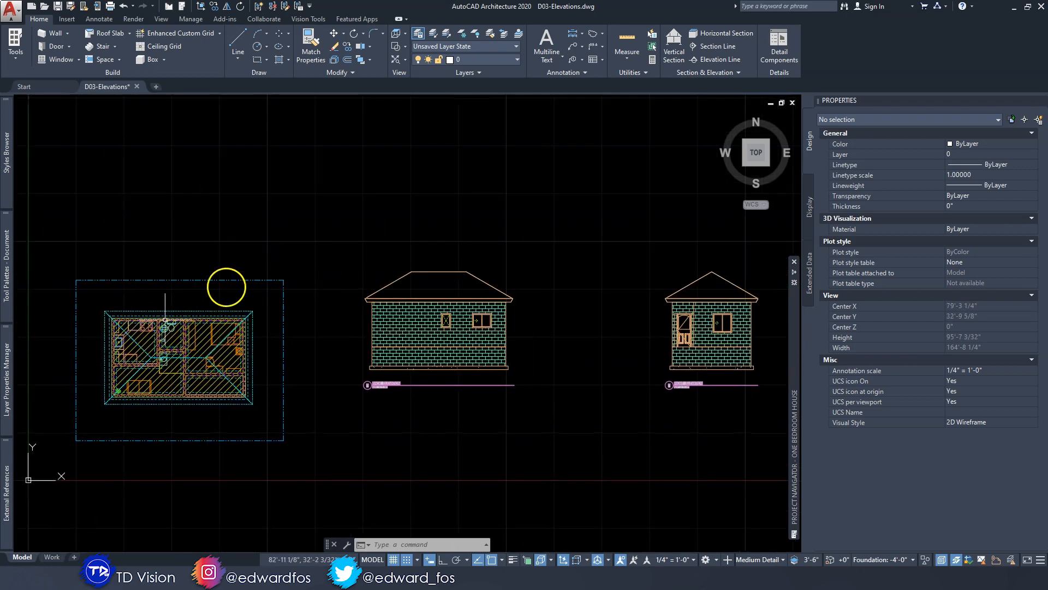
{"action": "middle_click_drag", "start_coordinate": [204, 366], "coordinate": [249, 361]}
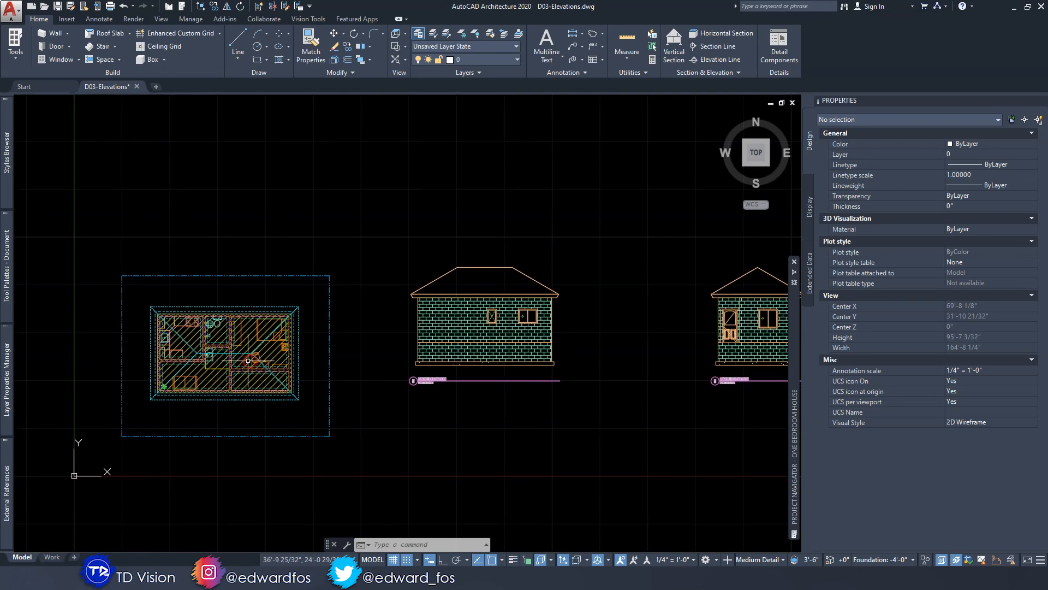
Step: Orbit the ground floor external reference into a 3D view and inspect the house model beside the flat elevations
{"action": "left_click", "coordinate": [203, 376]}
{"action": "scroll", "coordinate": [200, 358], "scroll_direction": "up", "scroll_amount": 2}
{"action": "middle_click_drag", "start_coordinate": [199, 362], "coordinate": [234, 345]}
{"action": "middle_click_drag", "start_coordinate": [186, 411], "coordinate": [219, 363], "text": "shift"}
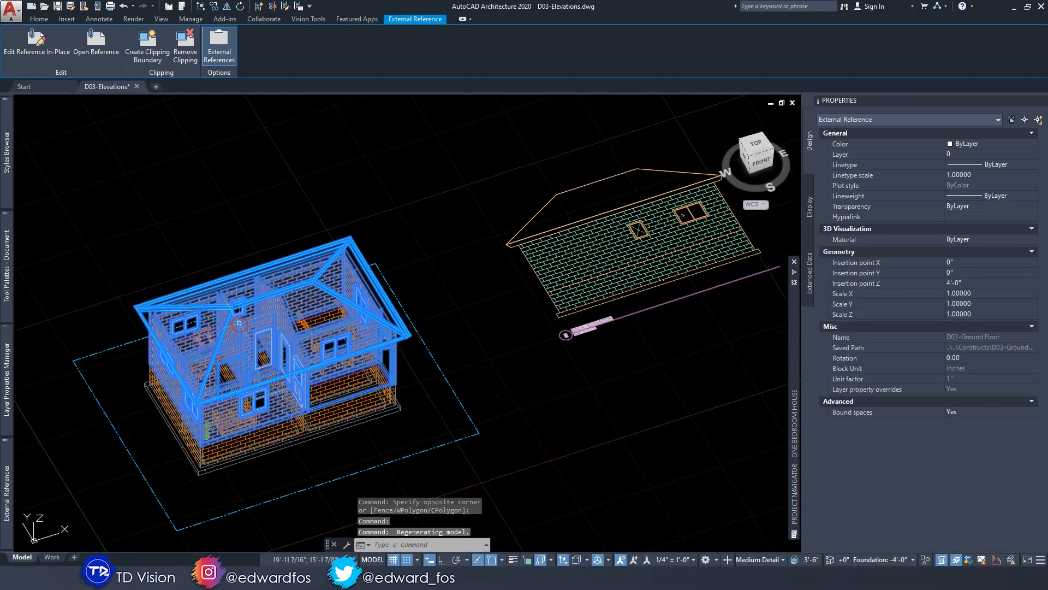
{"action": "key", "text": "Escape"}
{"action": "key", "text": "Escape"}
{"action": "scroll", "coordinate": [182, 393], "scroll_direction": "up", "scroll_amount": 2}
{"action": "mouse_move", "coordinate": [191, 400]}
{"action": "middle_mouse_down", "text": "shift"}
{"action": "mouse_move", "coordinate": [368, 384]}
{"action": "mouse_move", "coordinate": [403, 364]}
{"action": "mouse_move", "coordinate": [243, 398]}
{"action": "mouse_move", "coordinate": [202, 383]}
{"action": "middle_mouse_up", "text": "shift"}
{"action": "middle_click_drag", "start_coordinate": [480, 300], "coordinate": [384, 368]}
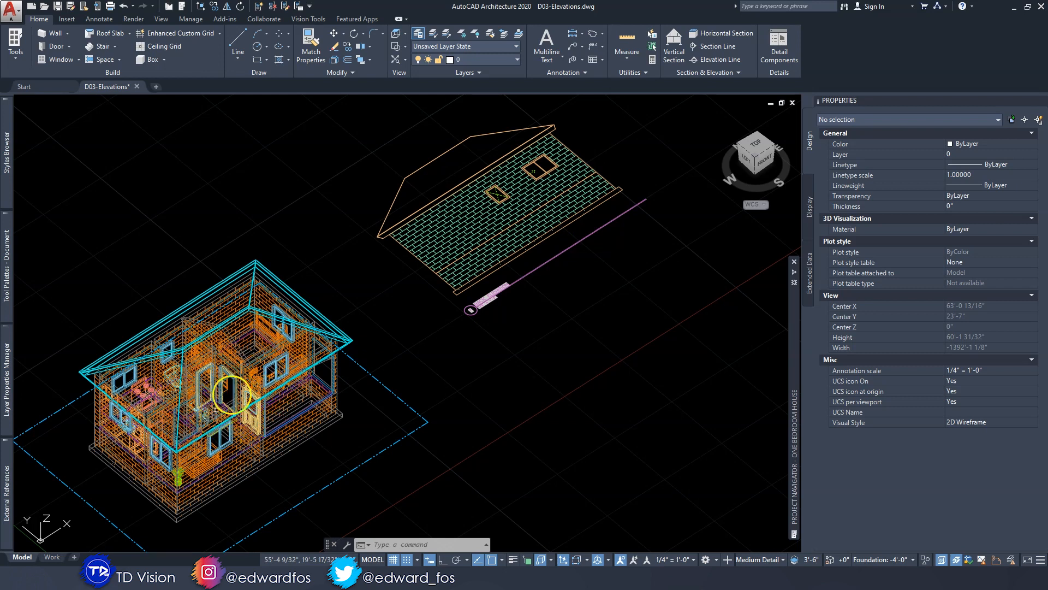
{"action": "scroll", "coordinate": [267, 426], "scroll_direction": "up", "scroll_amount": 5}
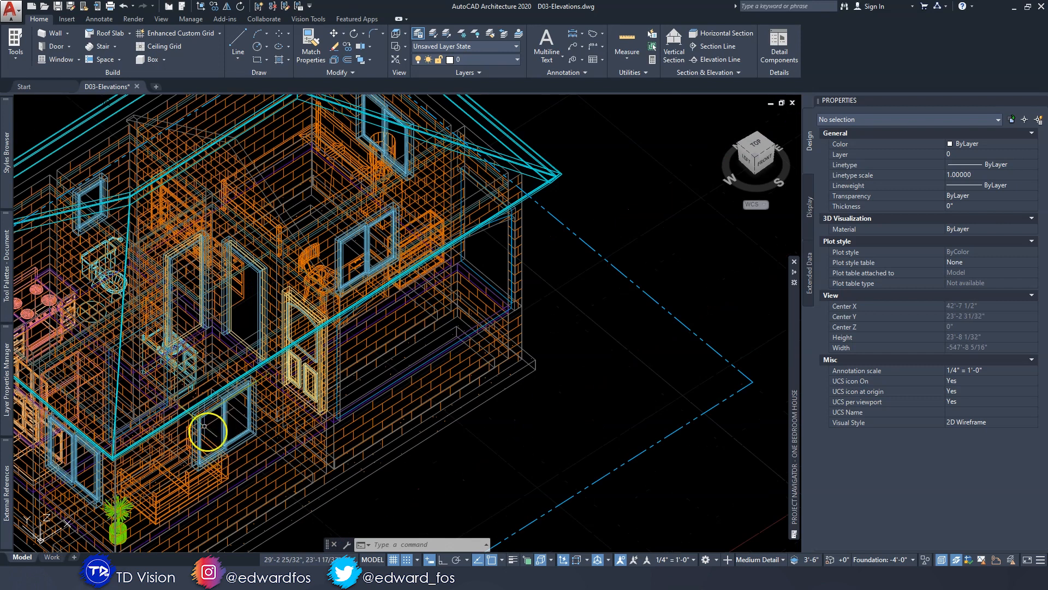
{"action": "scroll", "coordinate": [241, 410], "scroll_direction": "down", "scroll_amount": 3}
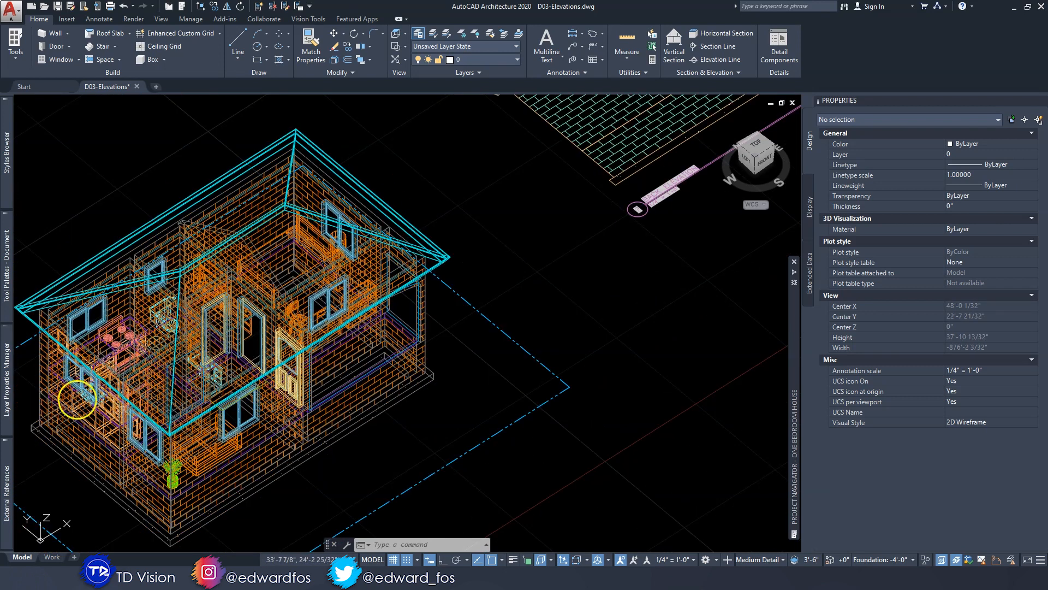
{"action": "scroll", "coordinate": [321, 283], "scroll_direction": "down", "scroll_amount": 1}
{"action": "scroll", "coordinate": [310, 307], "scroll_direction": "down", "scroll_amount": 2}
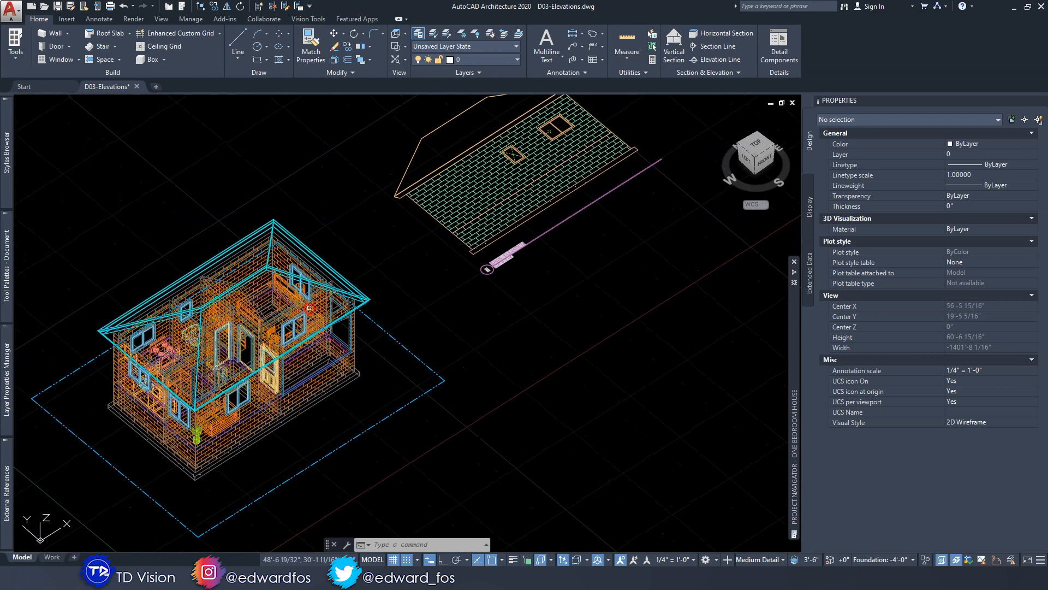
{"action": "scroll", "coordinate": [373, 359], "scroll_direction": "down", "scroll_amount": 3}
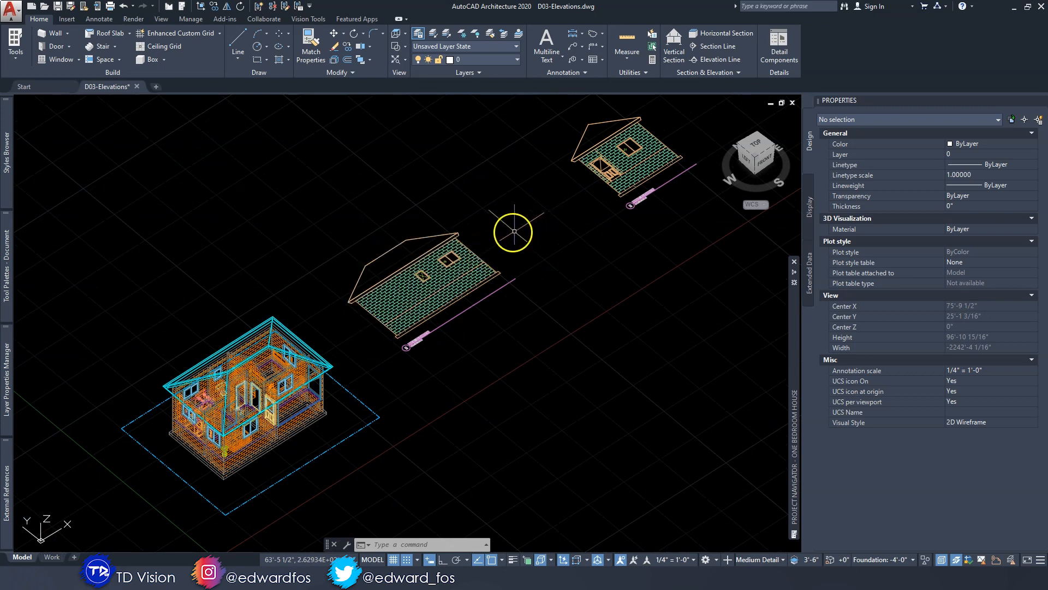
Step: Restore the top view and inspect the generated elevations, focusing on the back elevation's block hatching
{"action": "left_click", "coordinate": [755, 144]}
{"action": "scroll", "coordinate": [329, 315], "scroll_direction": "up", "scroll_amount": 4}
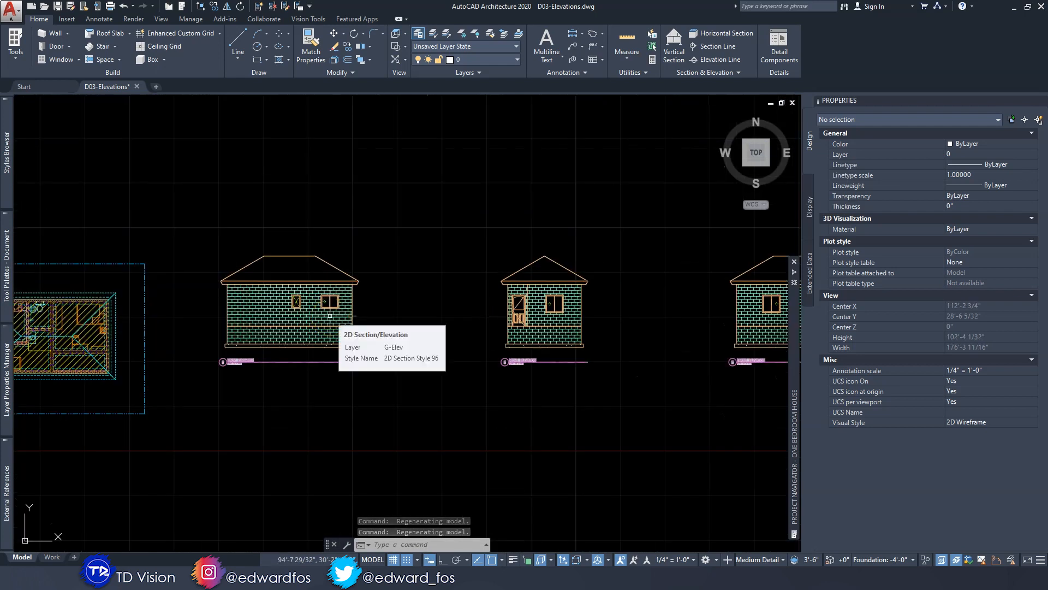
{"action": "middle_click_drag", "start_coordinate": [402, 300], "coordinate": [243, 293]}
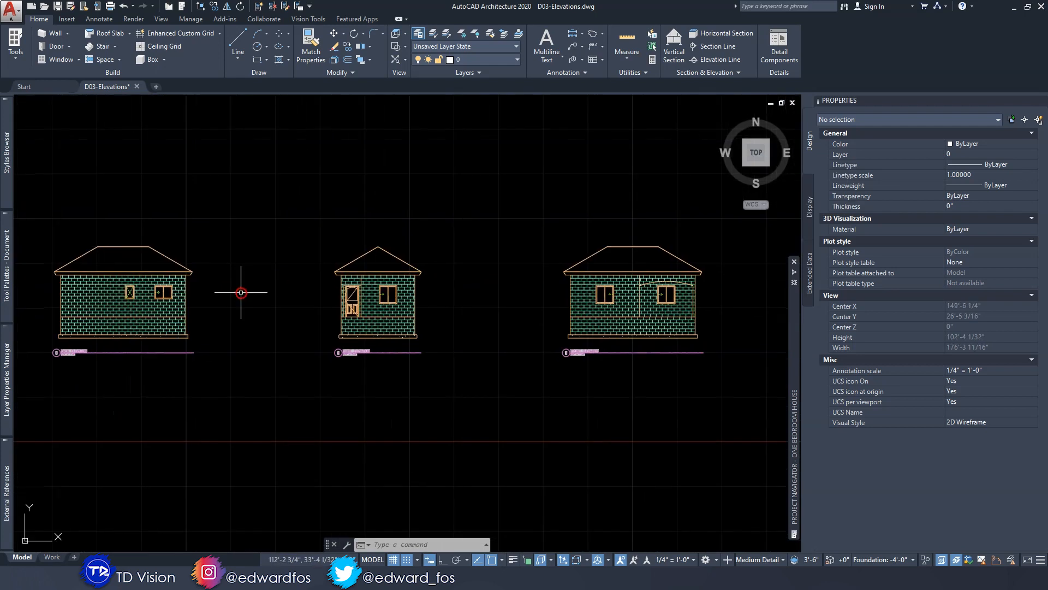
{"action": "mouse_move", "coordinate": [469, 295]}
{"action": "middle_mouse_down"}
{"action": "mouse_move", "coordinate": [319, 295]}
{"action": "mouse_move", "coordinate": [598, 298]}
{"action": "middle_mouse_up"}
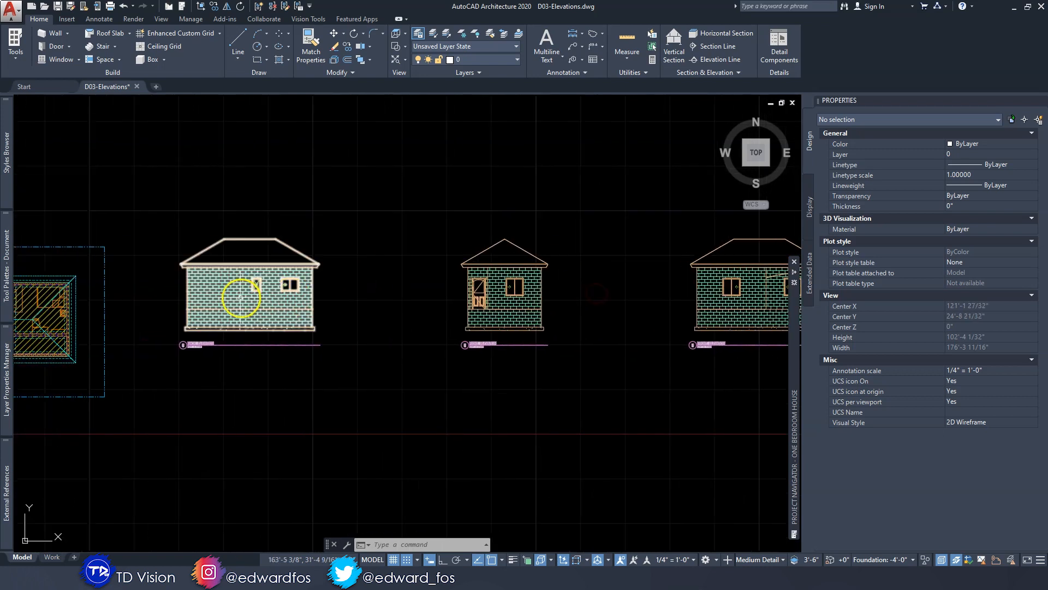
{"action": "scroll", "coordinate": [239, 298], "scroll_direction": "up", "scroll_amount": 3}
{"action": "middle_click_drag", "start_coordinate": [237, 298], "coordinate": [333, 305]}
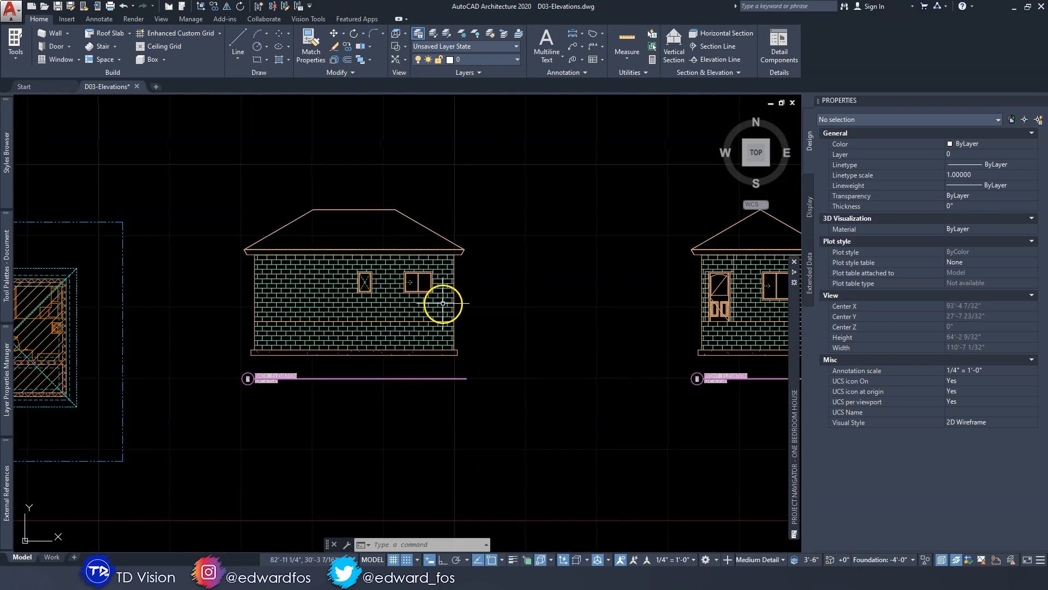
{"action": "scroll", "coordinate": [297, 295], "scroll_direction": "up", "scroll_amount": 2}
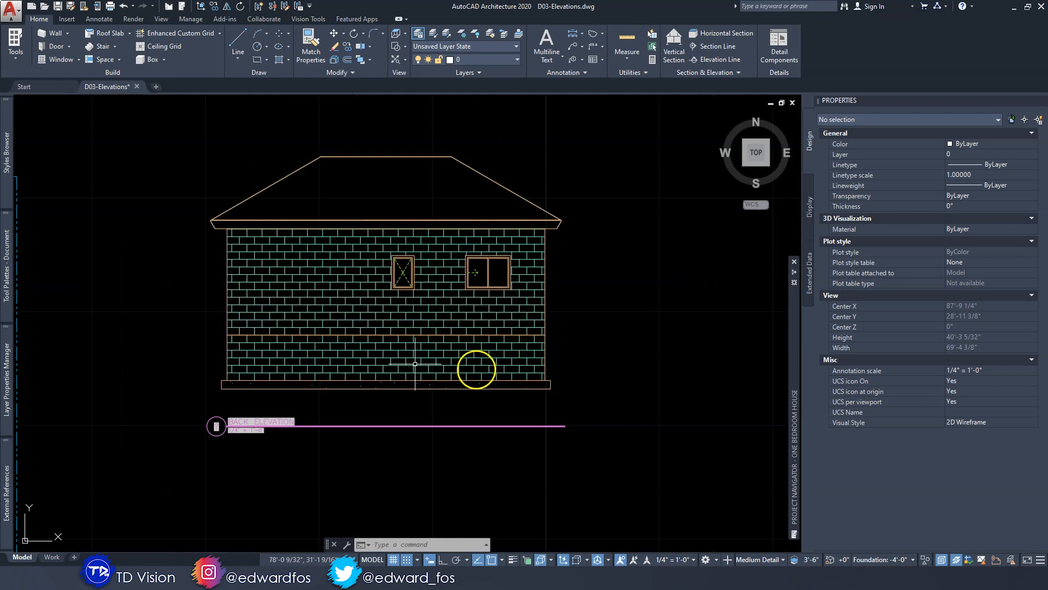
{"action": "scroll", "coordinate": [407, 304], "scroll_direction": "down", "scroll_amount": 2}
{"action": "mouse_move", "coordinate": [550, 322]}
{"action": "middle_mouse_down"}
{"action": "mouse_move", "coordinate": [343, 314]}
{"action": "mouse_move", "coordinate": [568, 318]}
{"action": "middle_mouse_up"}
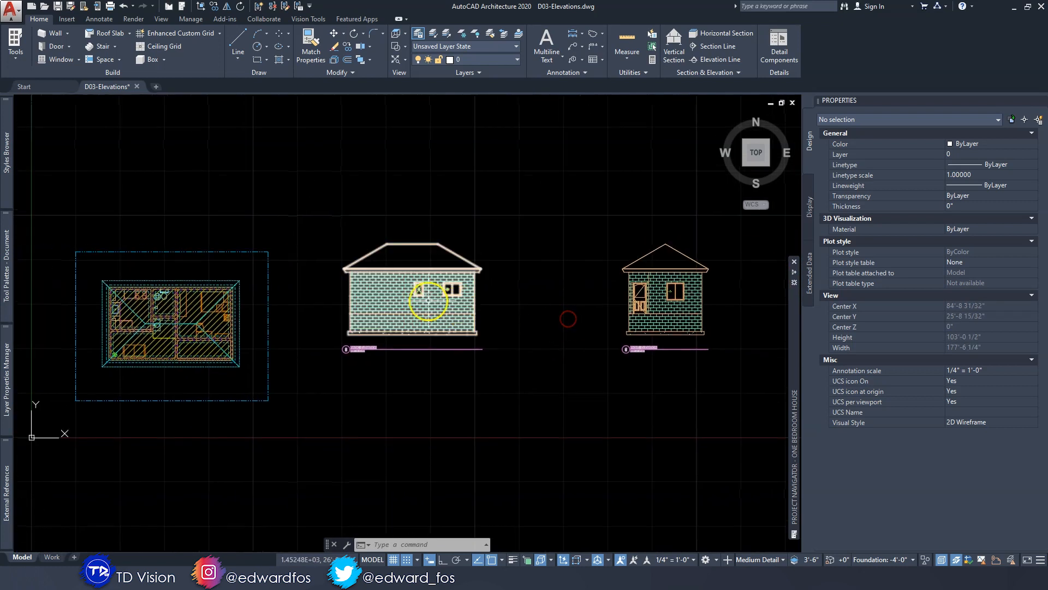
Step: Turn off the visibility of Surface Hatch Linework in the display properties of the back elevation's 2D section/elevation style
{"action": "scroll", "coordinate": [428, 301], "scroll_direction": "up", "scroll_amount": 4}
{"action": "left_click", "coordinate": [339, 296]}
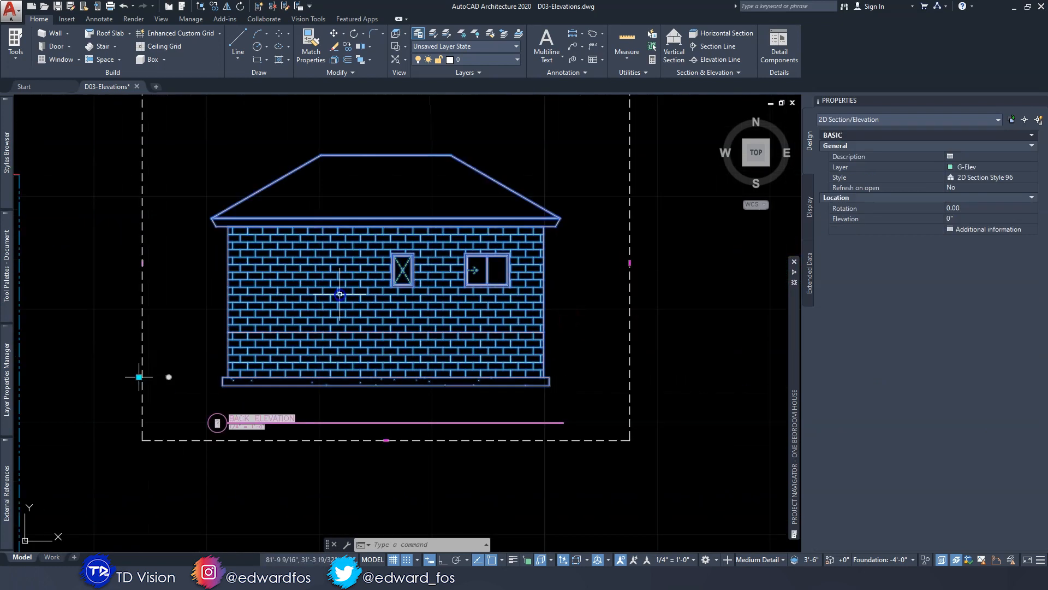
{"action": "middle_click_drag", "start_coordinate": [343, 266], "coordinate": [343, 311]}
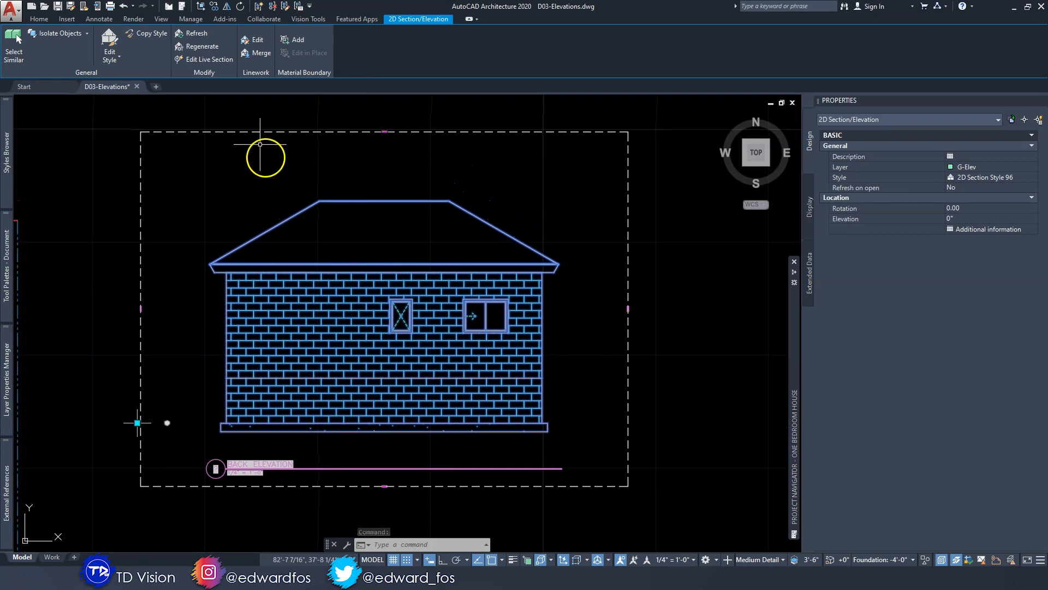
{"action": "left_click", "coordinate": [110, 44]}
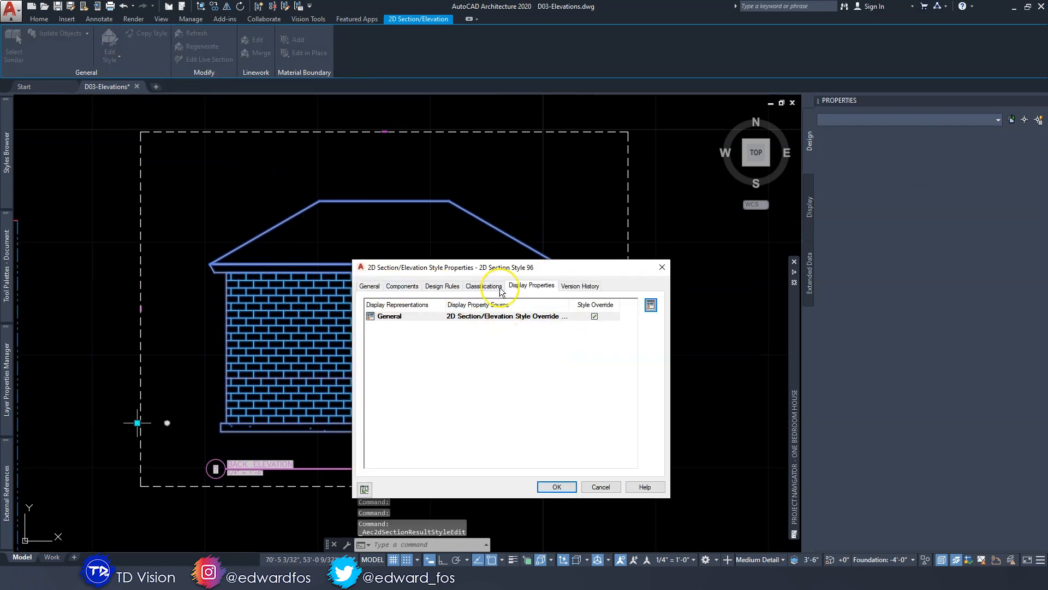
{"action": "left_click", "coordinate": [651, 304]}
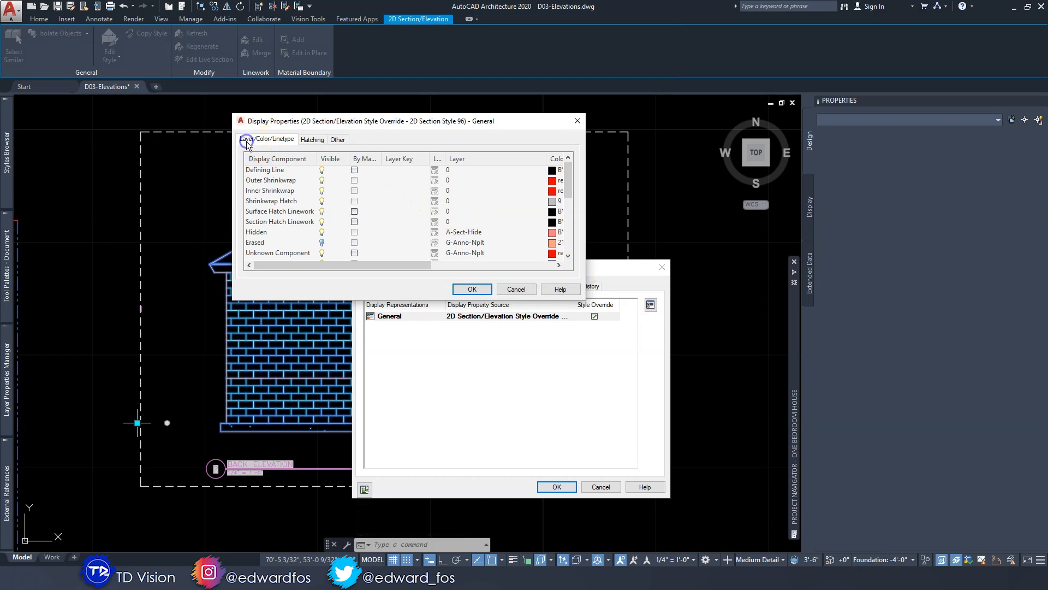
{"action": "left_click", "coordinate": [267, 214]}
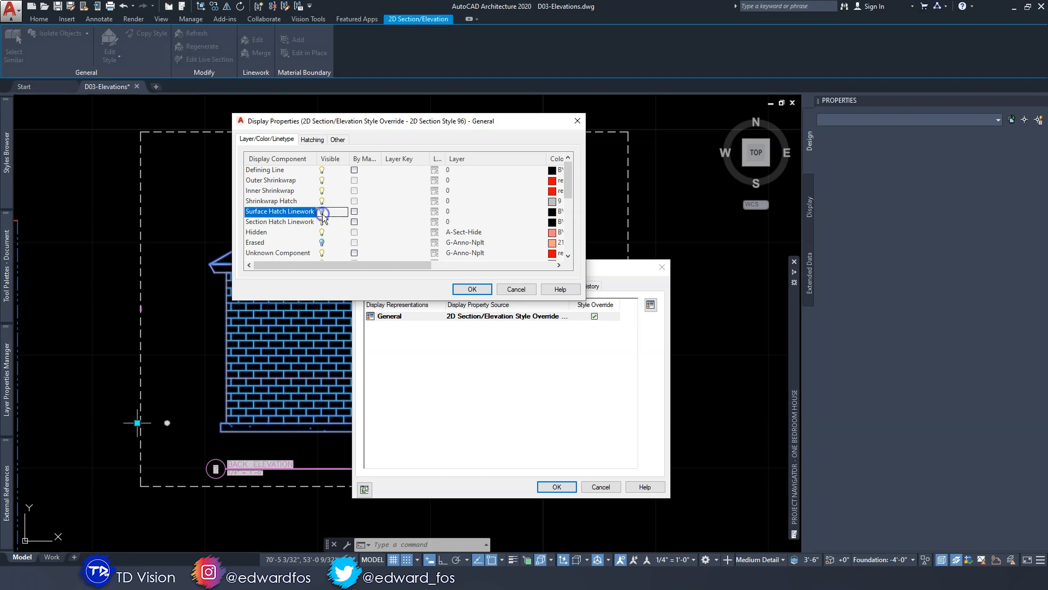
{"action": "left_click", "coordinate": [473, 289]}
{"action": "left_click", "coordinate": [556, 486]}
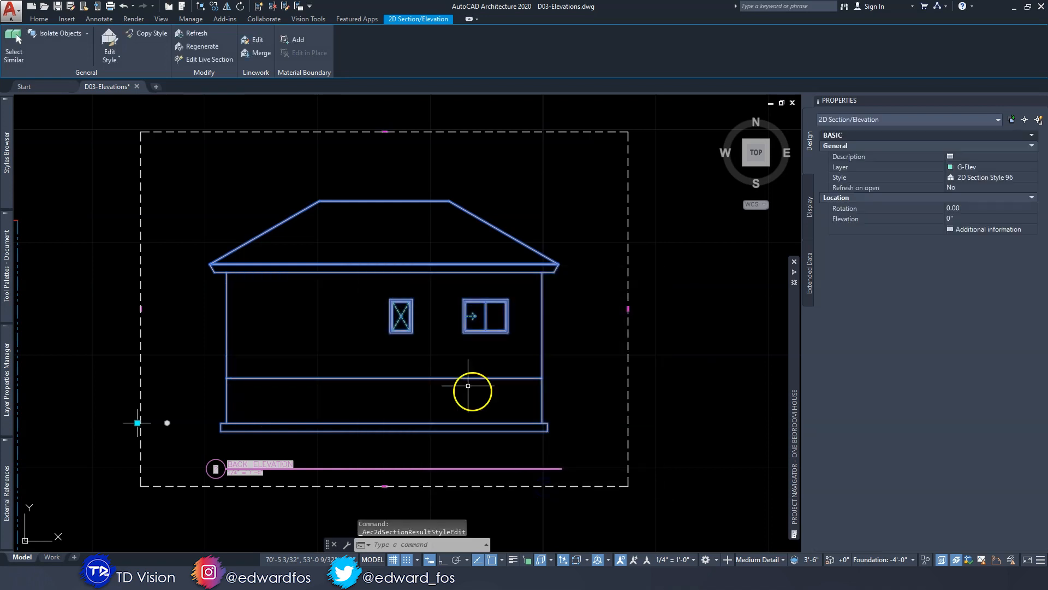
{"action": "middle_click_drag", "start_coordinate": [447, 367], "coordinate": [434, 355]}
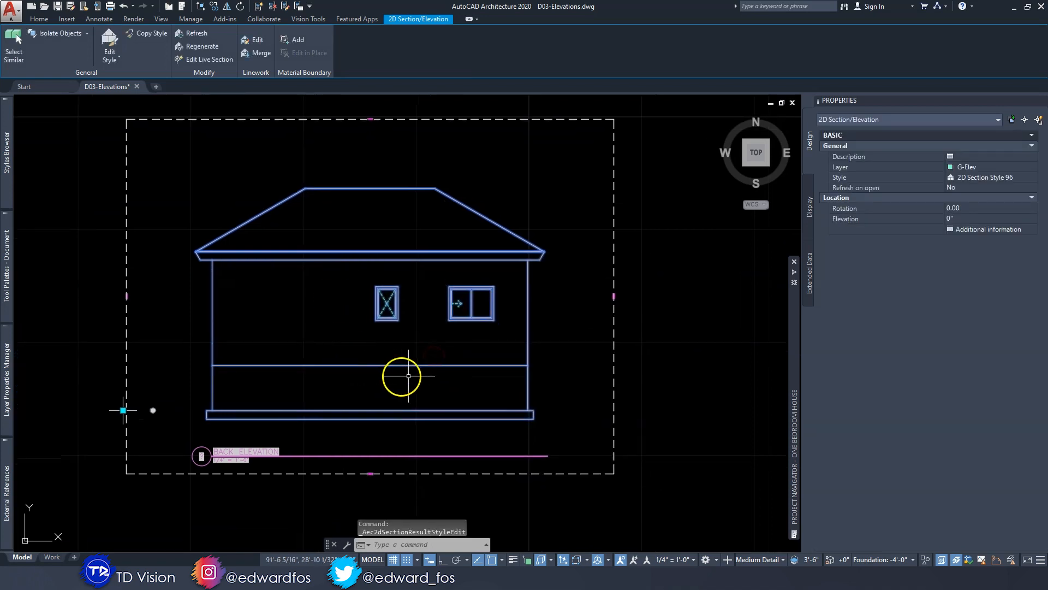
{"action": "key", "text": "Escape"}
Step: Check all the elevations for remaining wall hatching and return to the floor plan
{"action": "scroll", "coordinate": [526, 280], "scroll_direction": "down", "scroll_amount": 9}
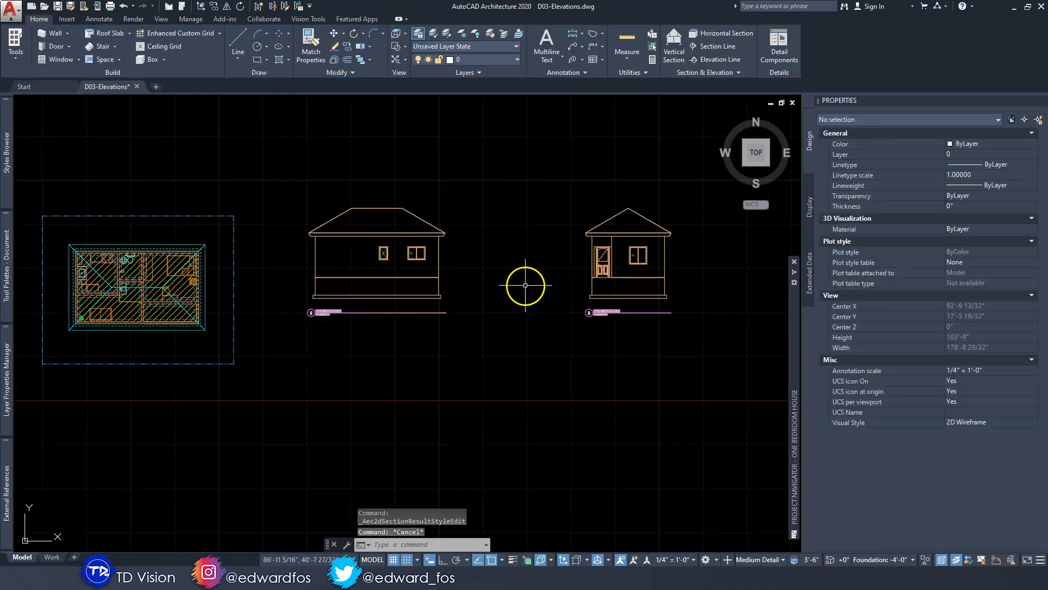
{"action": "scroll", "coordinate": [548, 283], "scroll_direction": "up", "scroll_amount": 3}
{"action": "middle_click_drag", "start_coordinate": [363, 300], "coordinate": [476, 287]}
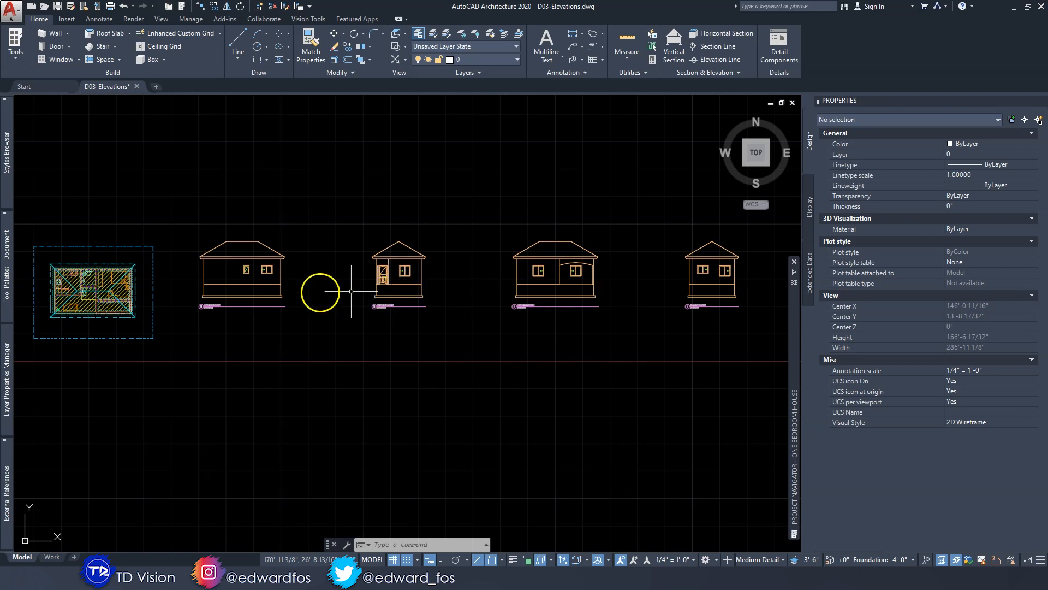
{"action": "middle_click_drag", "start_coordinate": [191, 290], "coordinate": [294, 269]}
{"action": "scroll", "coordinate": [178, 275], "scroll_direction": "up", "scroll_amount": 2}
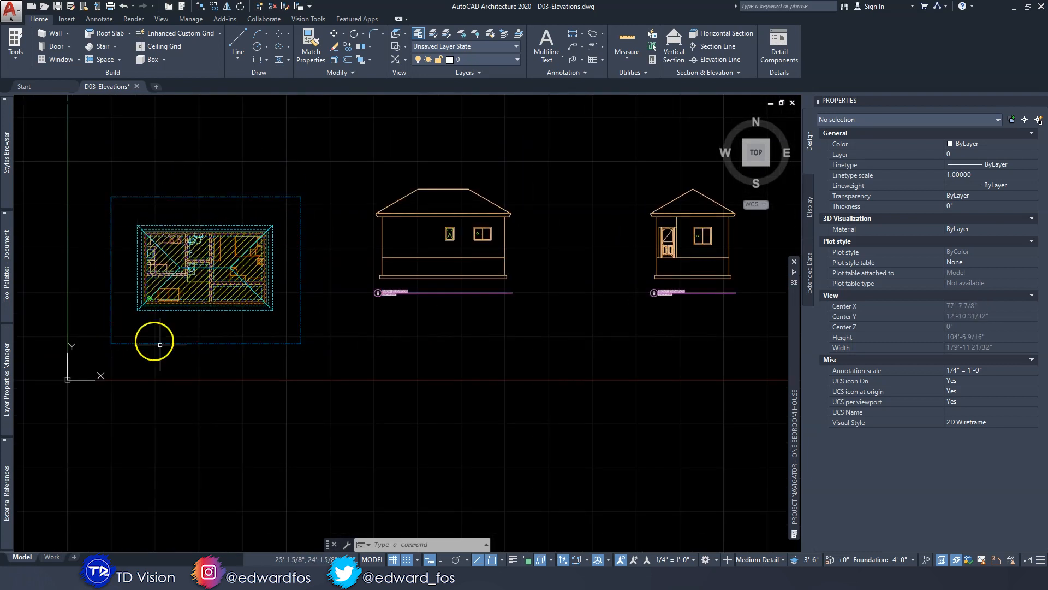
Step: Open the Property Boundary construct from the project's constructs
{"action": "middle_click_drag", "start_coordinate": [297, 277], "coordinate": [377, 281]}
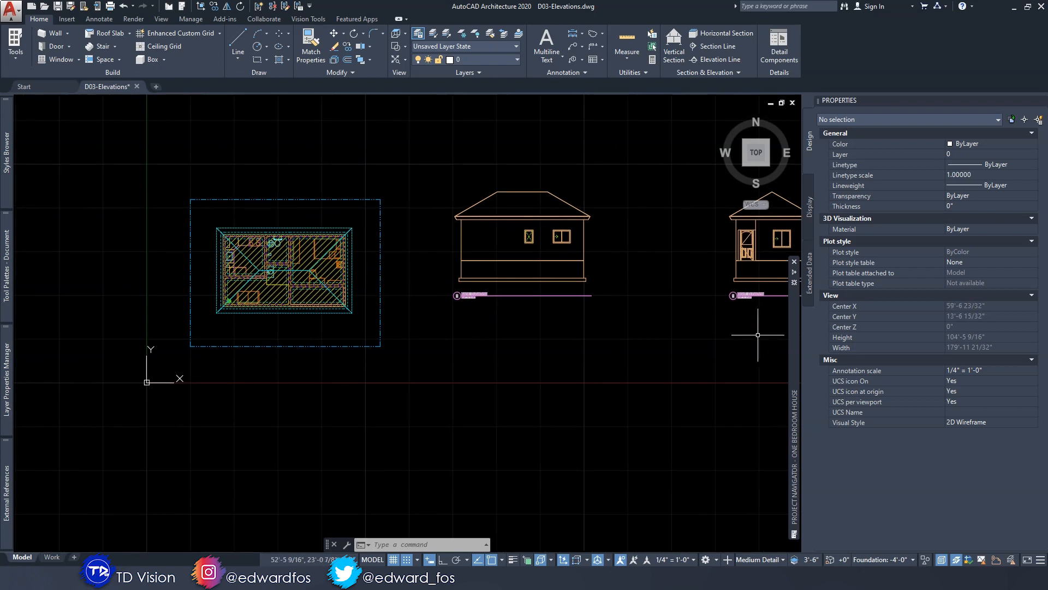
{"action": "mouse_move", "coordinate": [794, 344]}
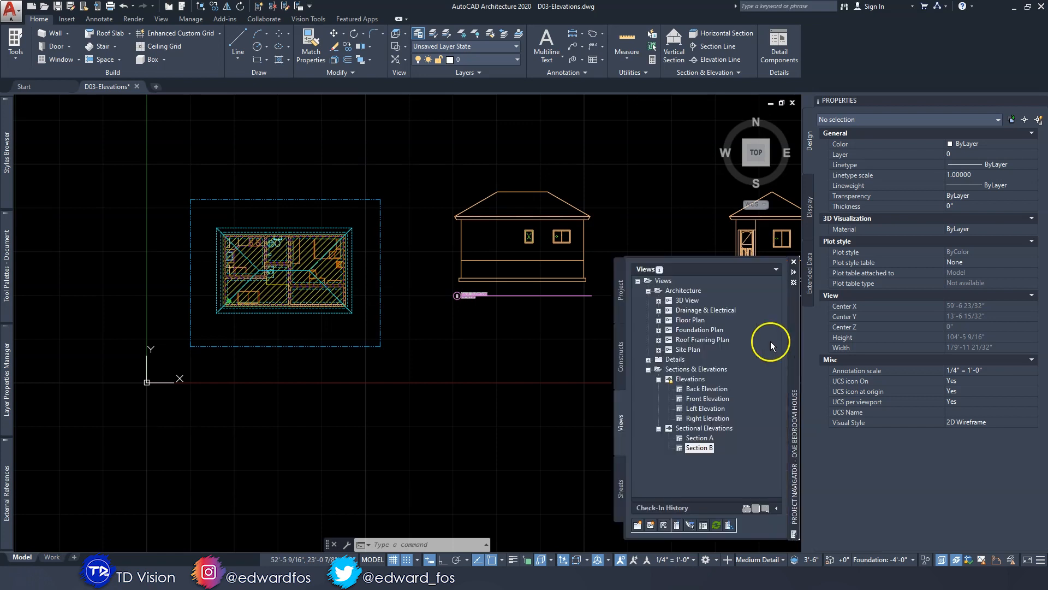
{"action": "left_click", "coordinate": [620, 357]}
{"action": "double_click", "coordinate": [679, 363]}
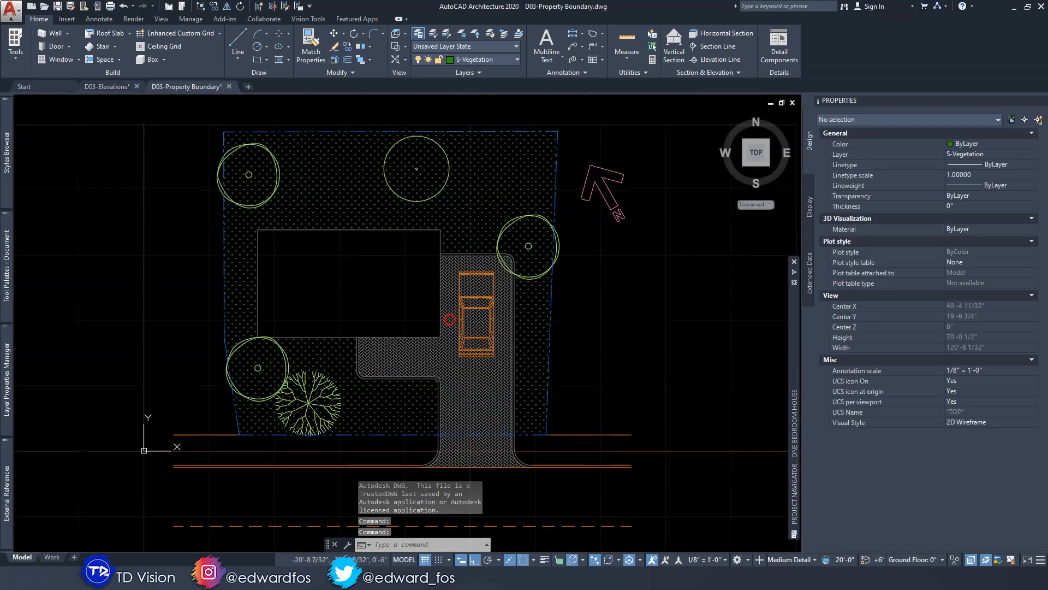
Step: Orbit the property boundary drawing to inspect its trees and car in 3D, and restore the top view
{"action": "left_click", "coordinate": [746, 163]}
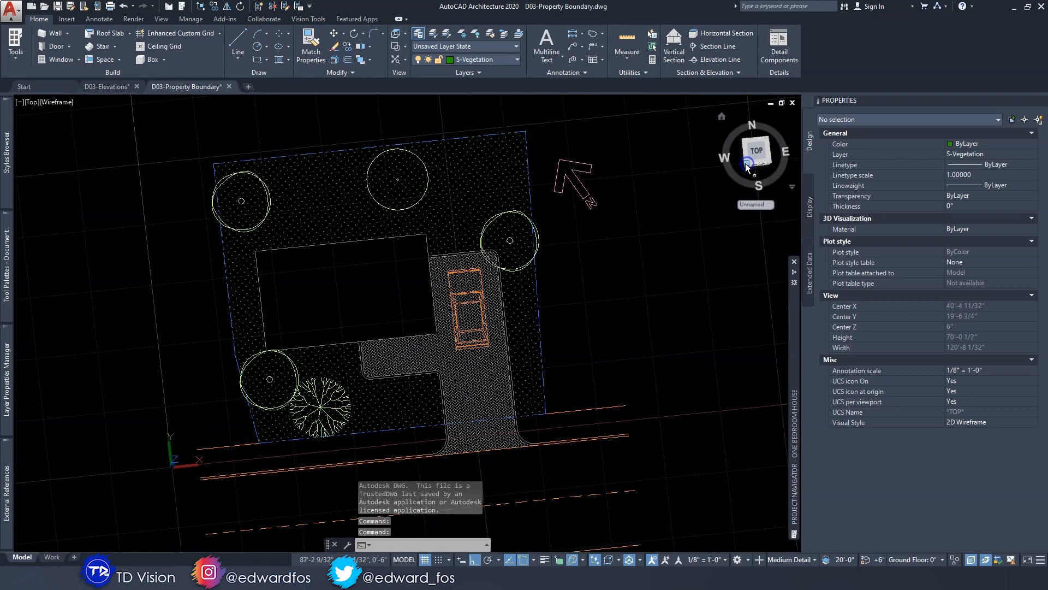
{"action": "middle_click_drag", "start_coordinate": [676, 306], "coordinate": [509, 331], "text": "shift"}
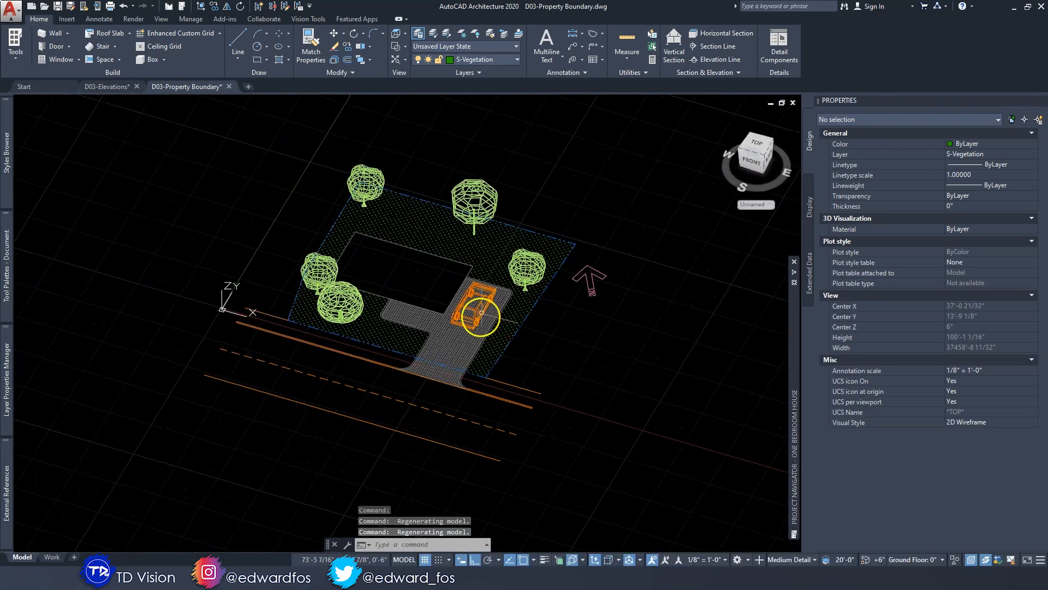
{"action": "left_click", "coordinate": [760, 146]}
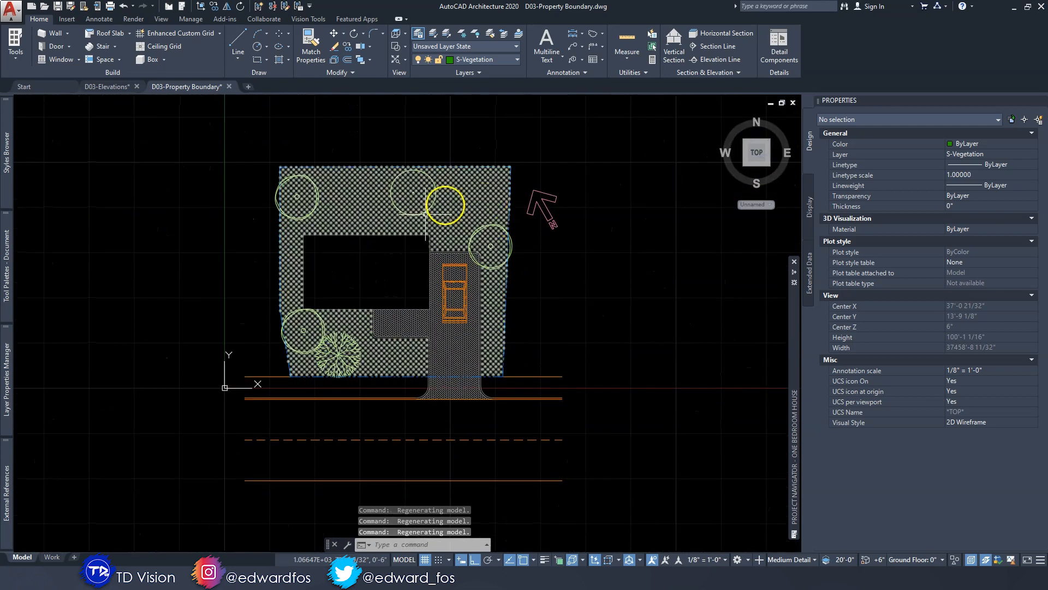
Step: Return to the D03-Elevations drawing to review the plan and elevations, and close the Property Boundary drawing
{"action": "left_click", "coordinate": [104, 86]}
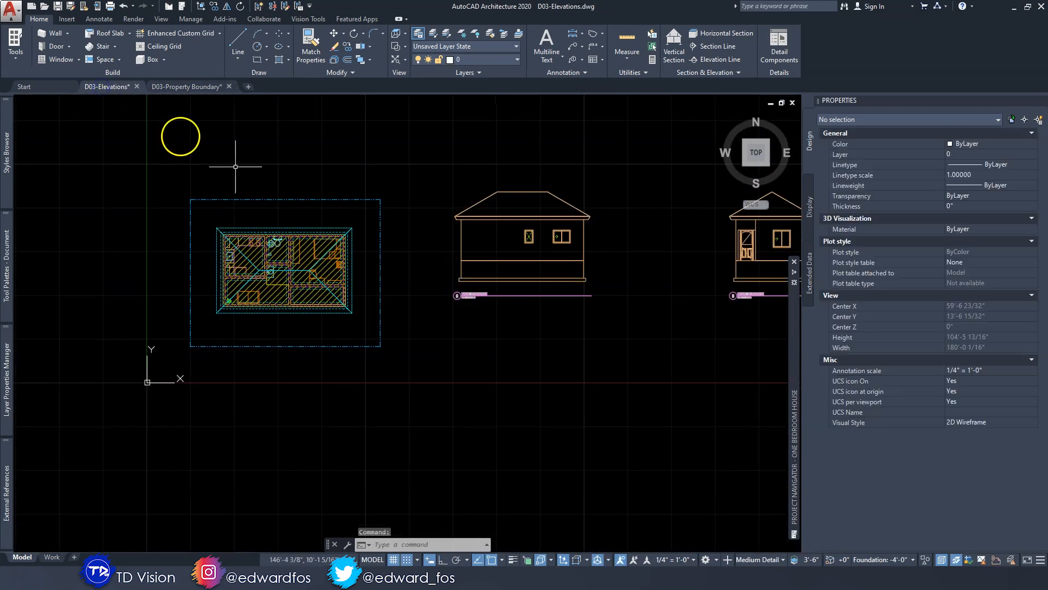
{"action": "scroll", "coordinate": [452, 219], "scroll_direction": "down", "scroll_amount": 5}
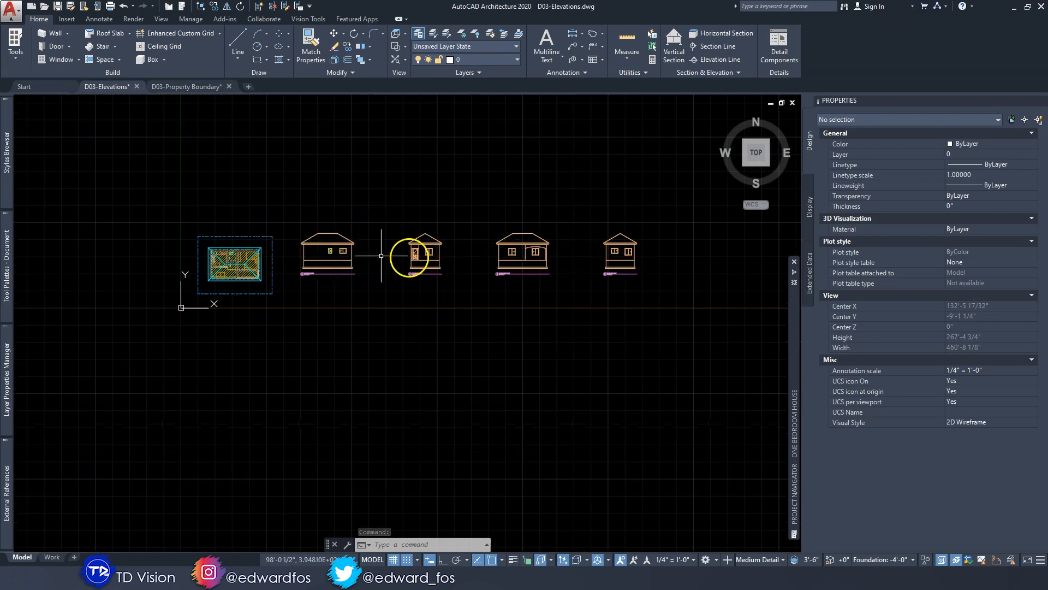
{"action": "scroll", "coordinate": [232, 241], "scroll_direction": "up", "scroll_amount": 2}
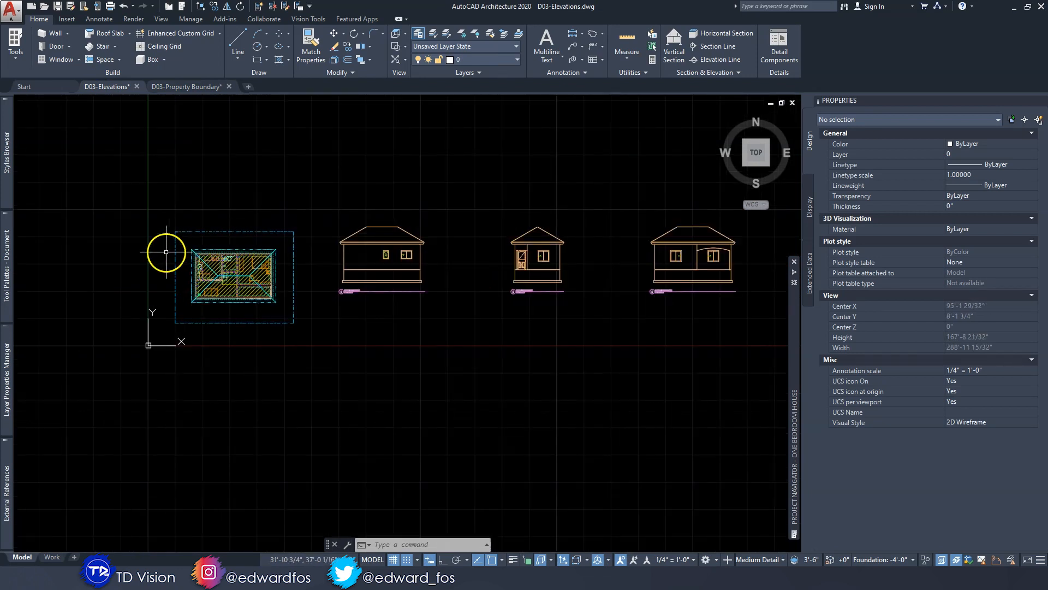
{"action": "scroll", "coordinate": [164, 253], "scroll_direction": "up", "scroll_amount": 2}
{"action": "left_click", "coordinate": [206, 86]}
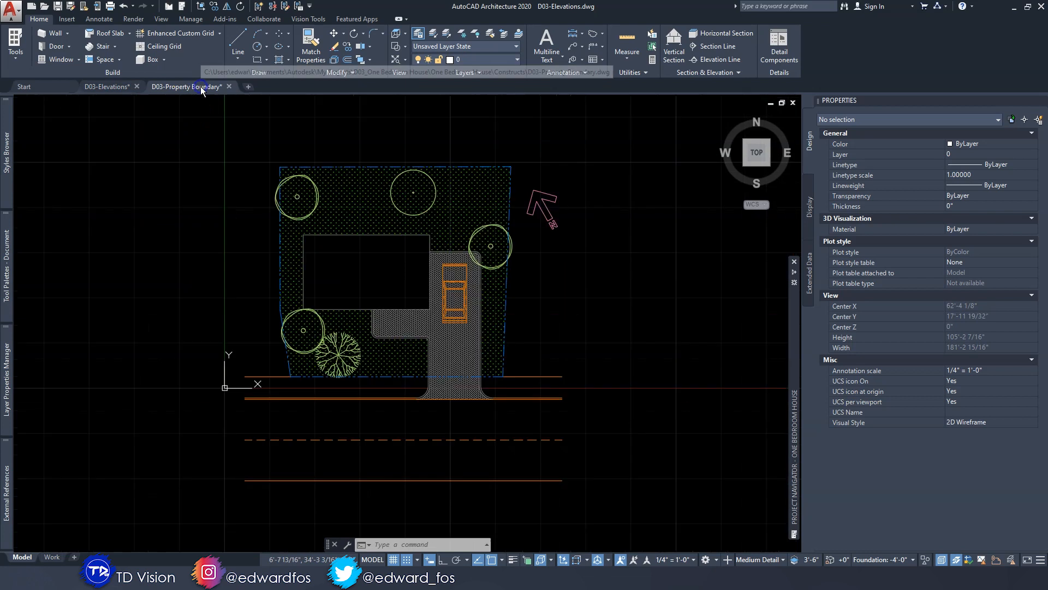
{"action": "left_click", "coordinate": [230, 86]}
{"action": "left_click", "coordinate": [557, 316]}
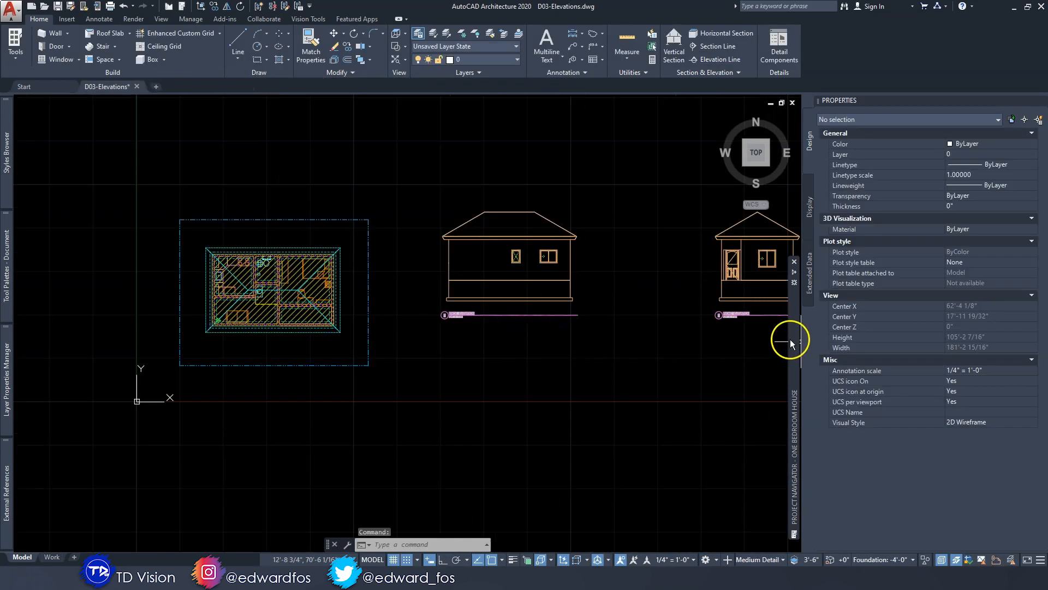
Step: Overlay the Property Boundary construct as an external reference in the elevations drawing
{"action": "mouse_move", "coordinate": [791, 339]}
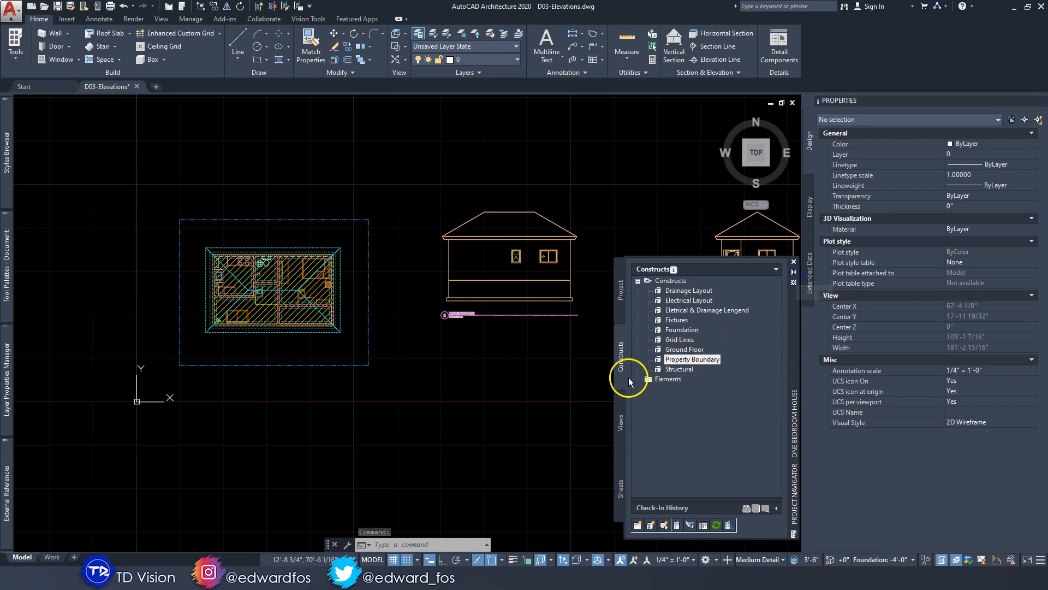
{"action": "right_click", "coordinate": [692, 361]}
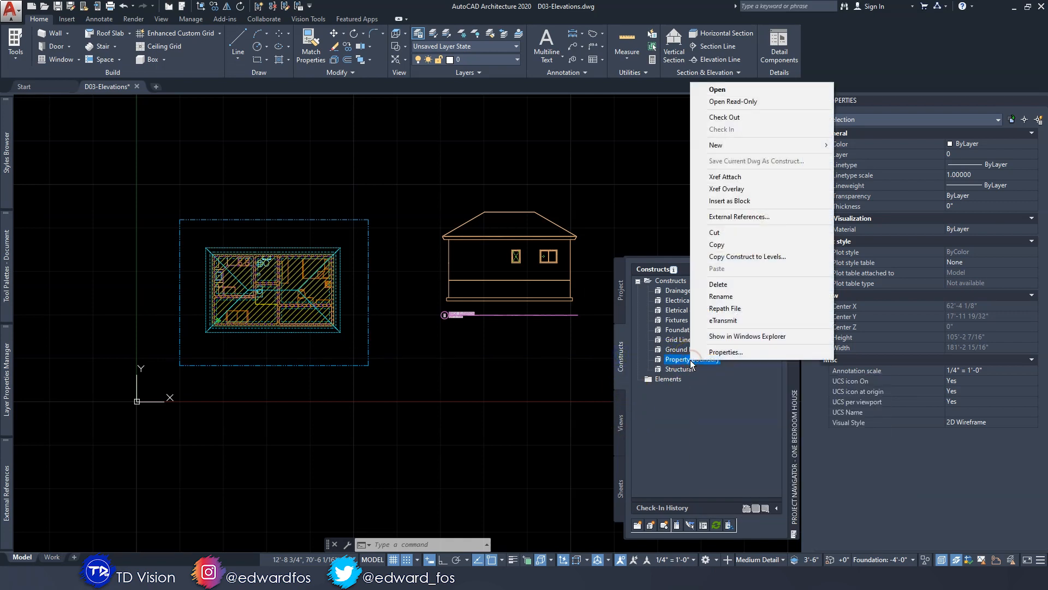
{"action": "left_click", "coordinate": [745, 188]}
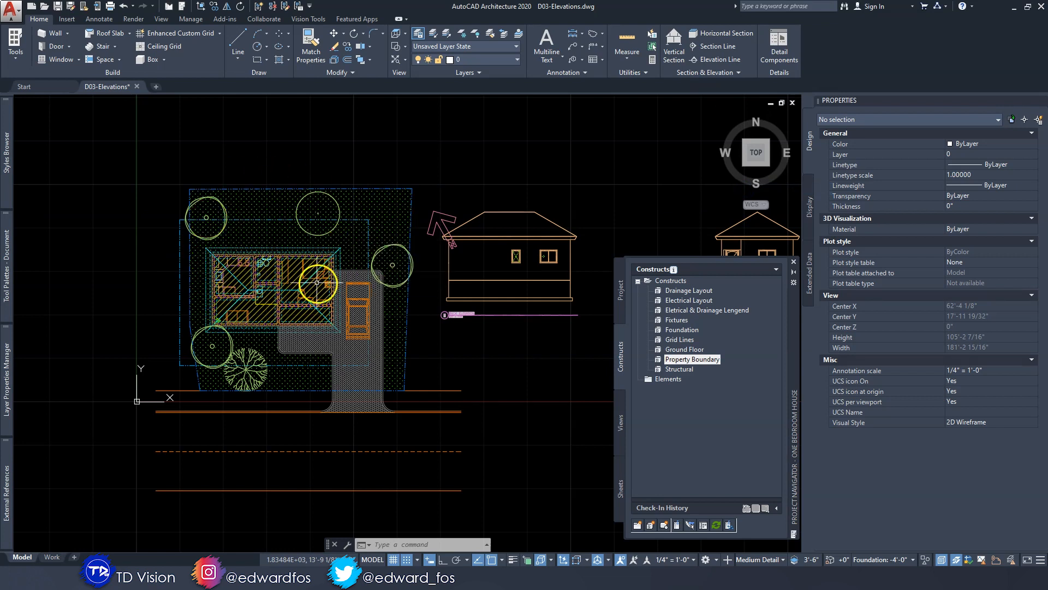
Step: Select all four 2D elevations and refresh them to include the site's trees, car and ground line
{"action": "scroll", "coordinate": [321, 286], "scroll_direction": "down", "scroll_amount": 5}
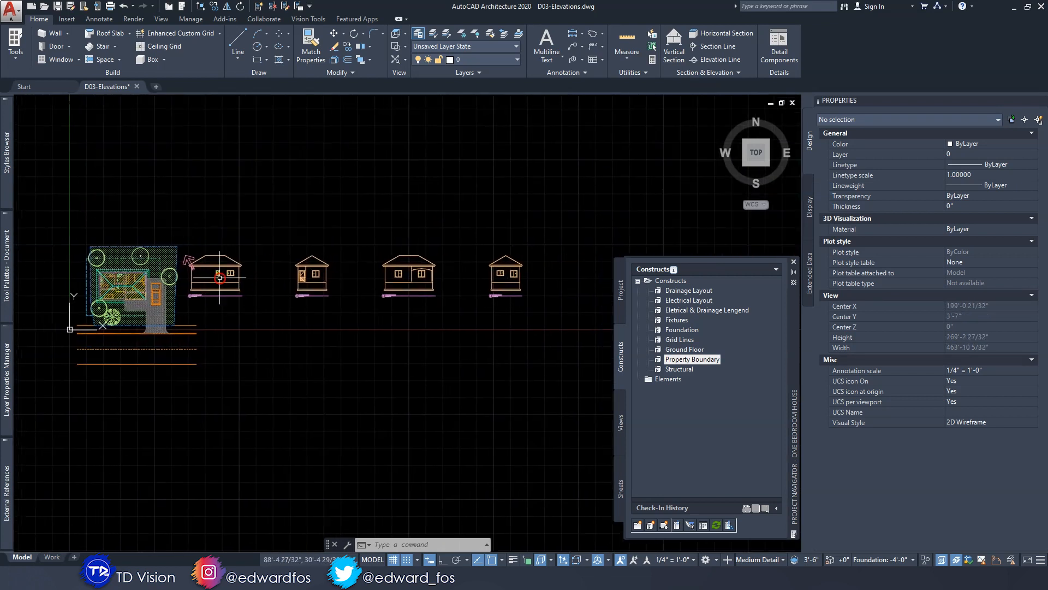
{"action": "left_click", "coordinate": [538, 271]}
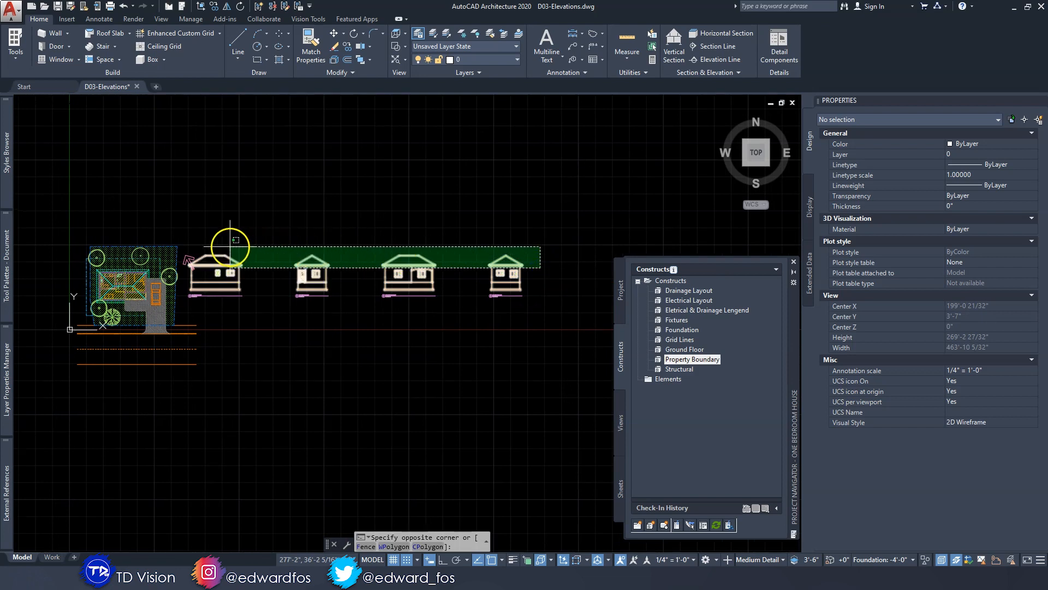
{"action": "left_click", "coordinate": [230, 247]}
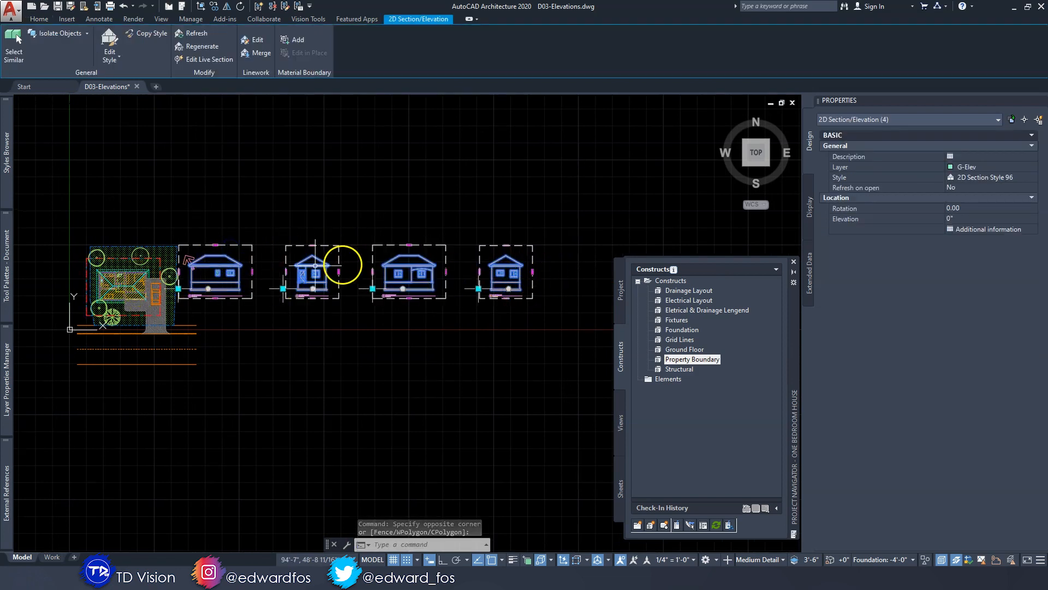
{"action": "left_click", "coordinate": [195, 33]}
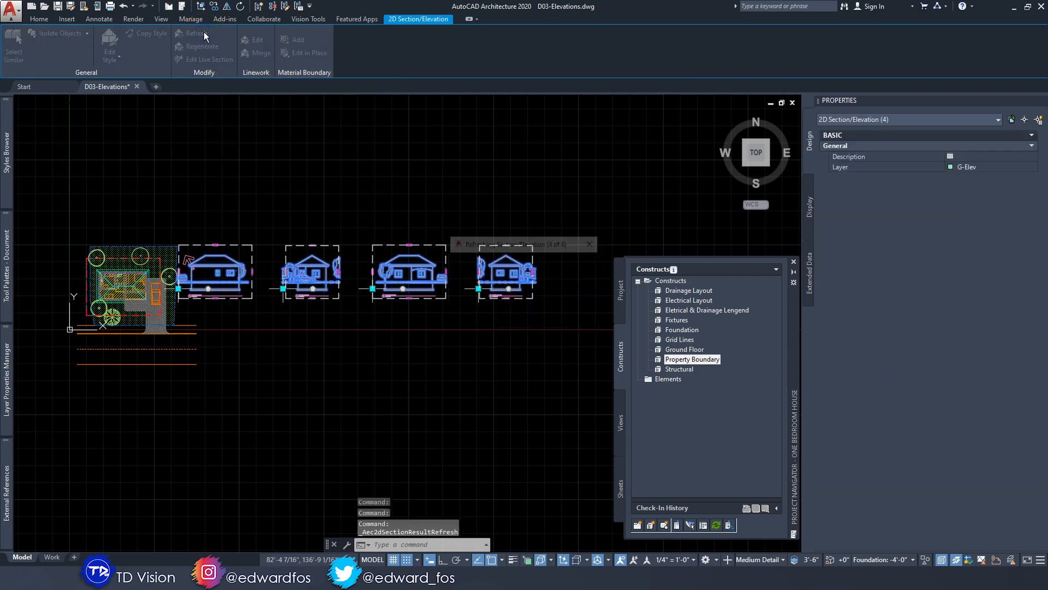
{"action": "key", "text": "Escape"}
Step: Examine the trees, car and ground line in each of the four refreshed elevations
{"action": "scroll", "coordinate": [301, 289], "scroll_direction": "up", "scroll_amount": 10}
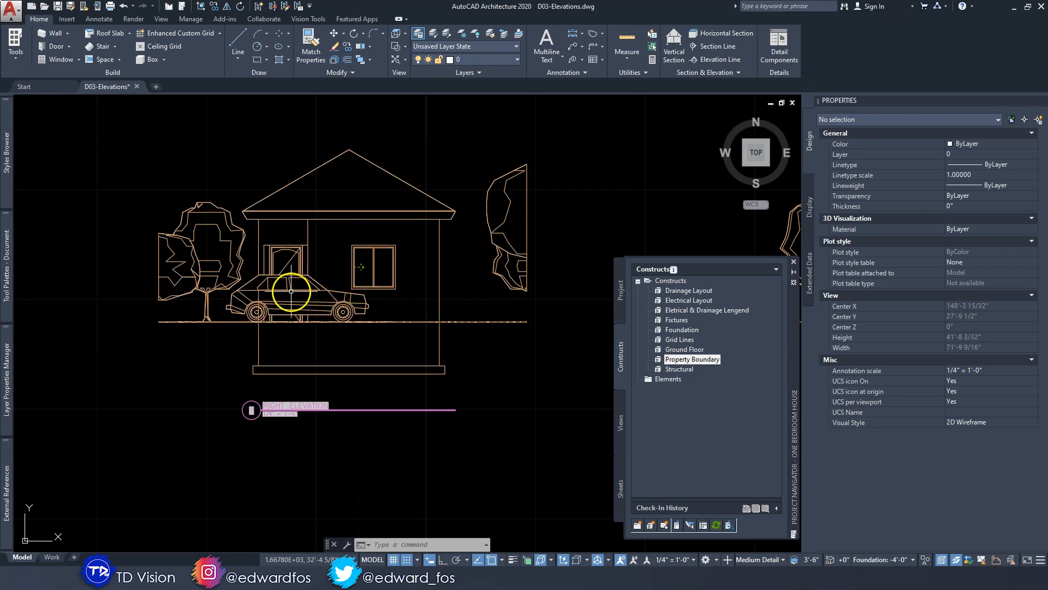
{"action": "scroll", "coordinate": [291, 291], "scroll_direction": "down", "scroll_amount": 5}
{"action": "scroll", "coordinate": [304, 277], "scroll_direction": "up", "scroll_amount": 2}
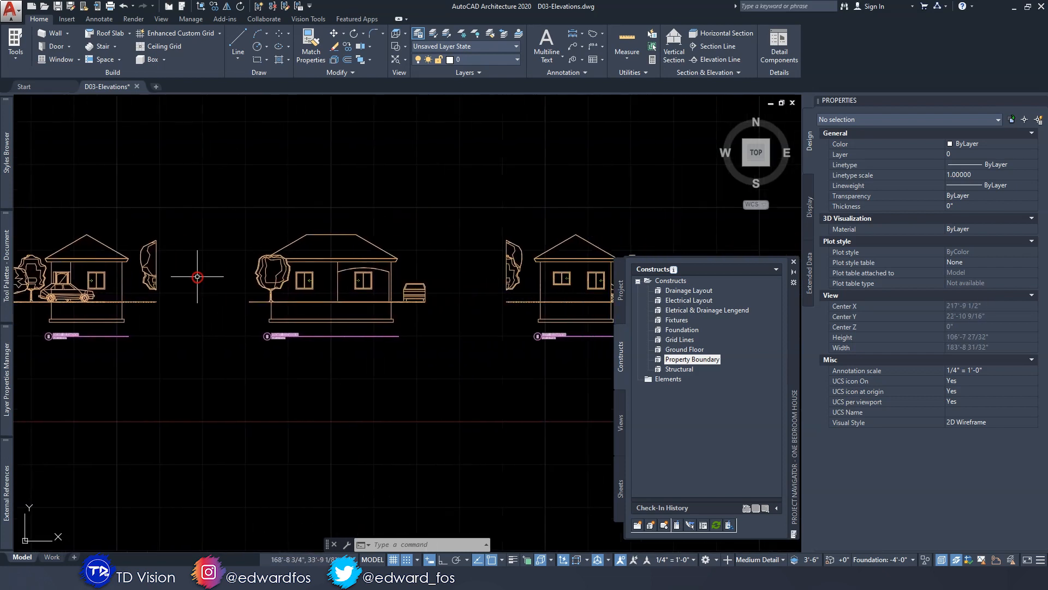
{"action": "middle_click_drag", "start_coordinate": [415, 282], "coordinate": [492, 267]}
{"action": "scroll", "coordinate": [386, 285], "scroll_direction": "up", "scroll_amount": 2}
{"action": "scroll", "coordinate": [418, 255], "scroll_direction": "down", "scroll_amount": 2}
{"action": "middle_click_drag", "start_coordinate": [215, 254], "coordinate": [536, 229]}
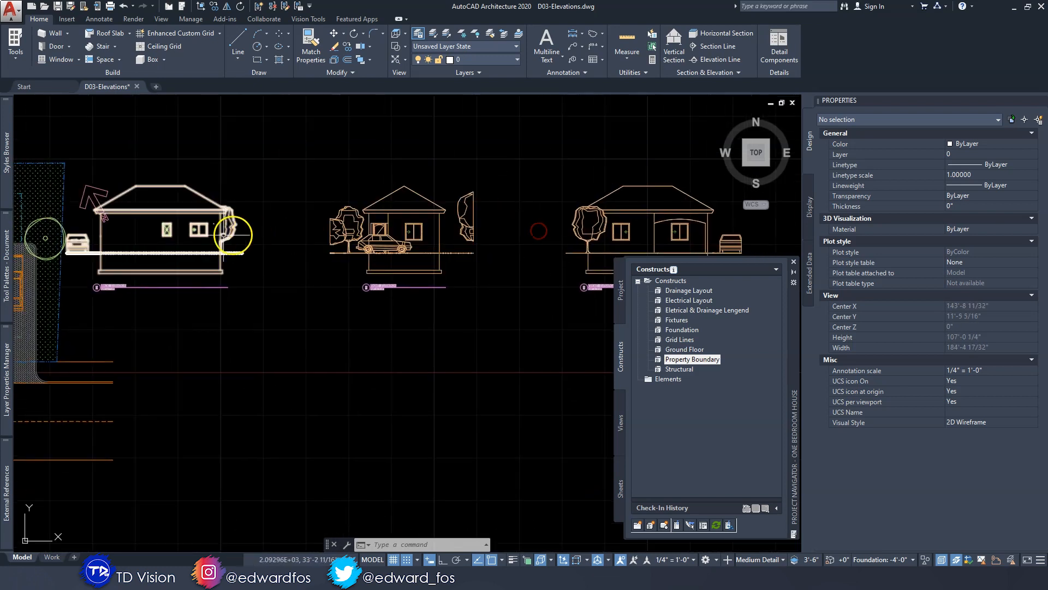
{"action": "middle_click_drag", "start_coordinate": [210, 236], "coordinate": [300, 235]}
{"action": "scroll", "coordinate": [399, 235], "scroll_direction": "up", "scroll_amount": 5}
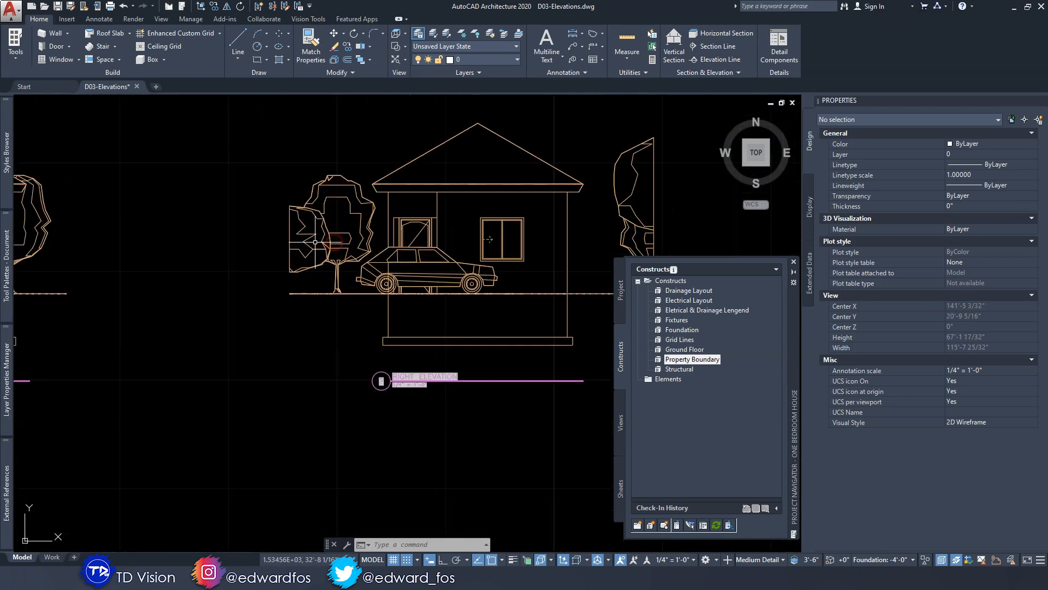
{"action": "scroll", "coordinate": [295, 236], "scroll_direction": "down", "scroll_amount": 5}
{"action": "scroll", "coordinate": [428, 234], "scroll_direction": "down", "scroll_amount": 4}
{"action": "scroll", "coordinate": [362, 235], "scroll_direction": "up", "scroll_amount": 2}
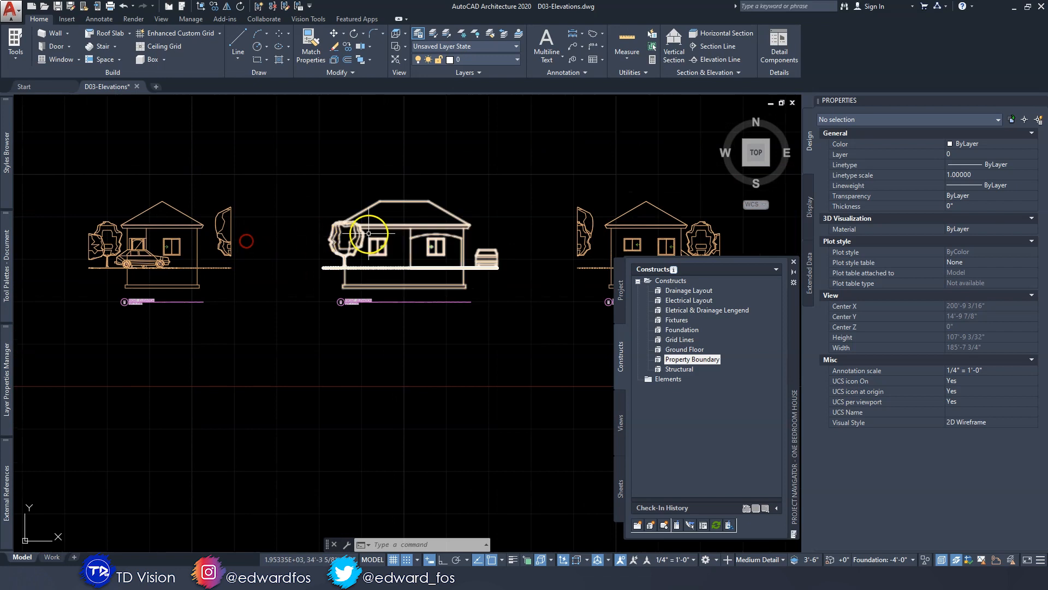
{"action": "scroll", "coordinate": [490, 227], "scroll_direction": "down", "scroll_amount": 2}
{"action": "scroll", "coordinate": [469, 232], "scroll_direction": "up", "scroll_amount": 3}
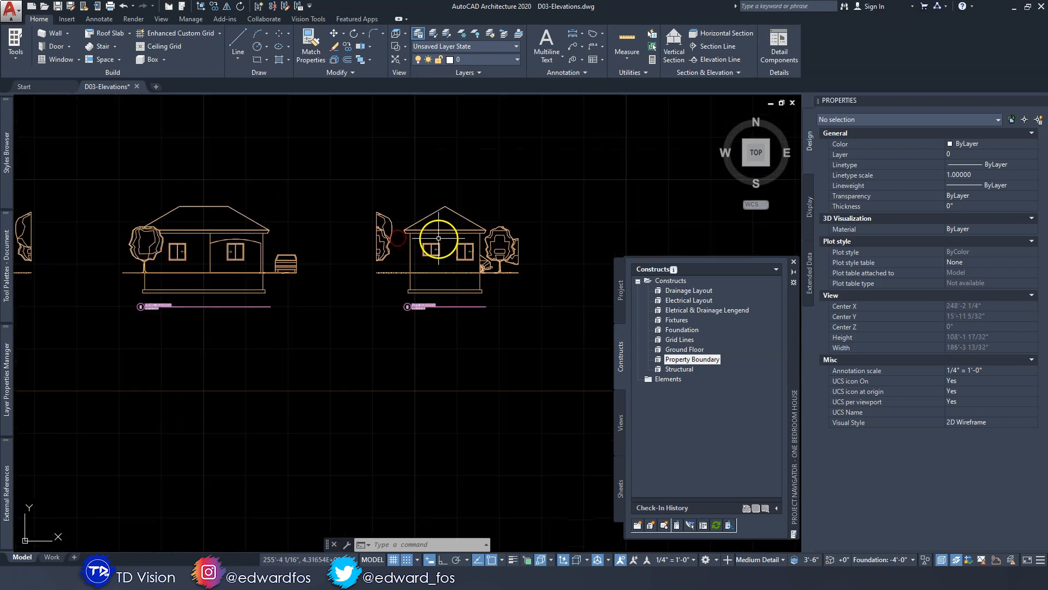
Step: Select the left elevation to check its boundary against the trees, and compare it with the site plan
{"action": "left_click", "coordinate": [452, 234]}
{"action": "scroll", "coordinate": [495, 232], "scroll_direction": "up", "scroll_amount": 2}
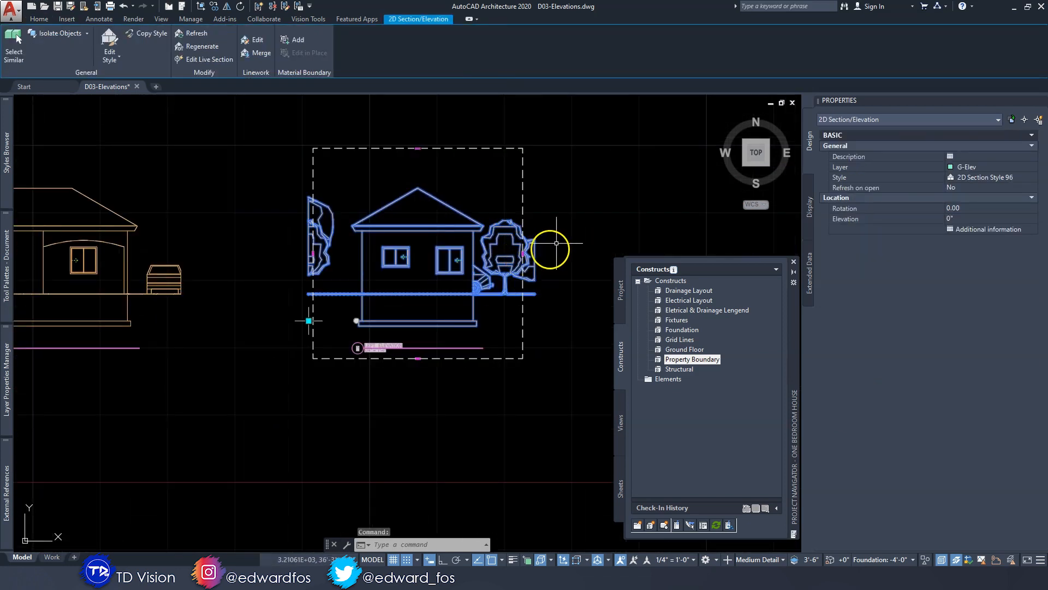
{"action": "scroll", "coordinate": [213, 240], "scroll_direction": "down", "scroll_amount": 5}
{"action": "scroll", "coordinate": [257, 234], "scroll_direction": "up", "scroll_amount": 6}
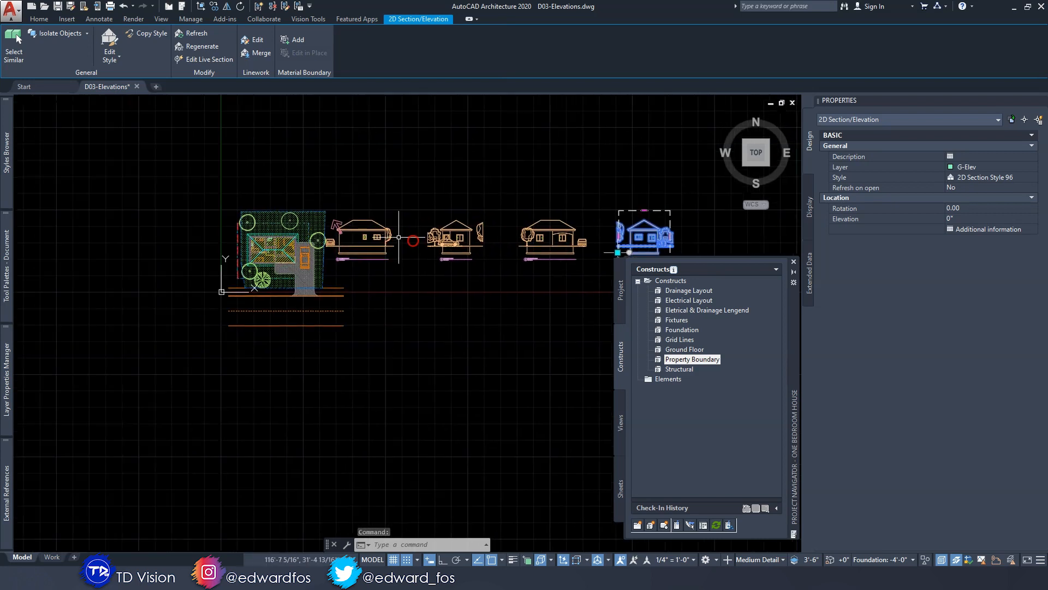
{"action": "middle_click_drag", "start_coordinate": [306, 235], "coordinate": [265, 225]}
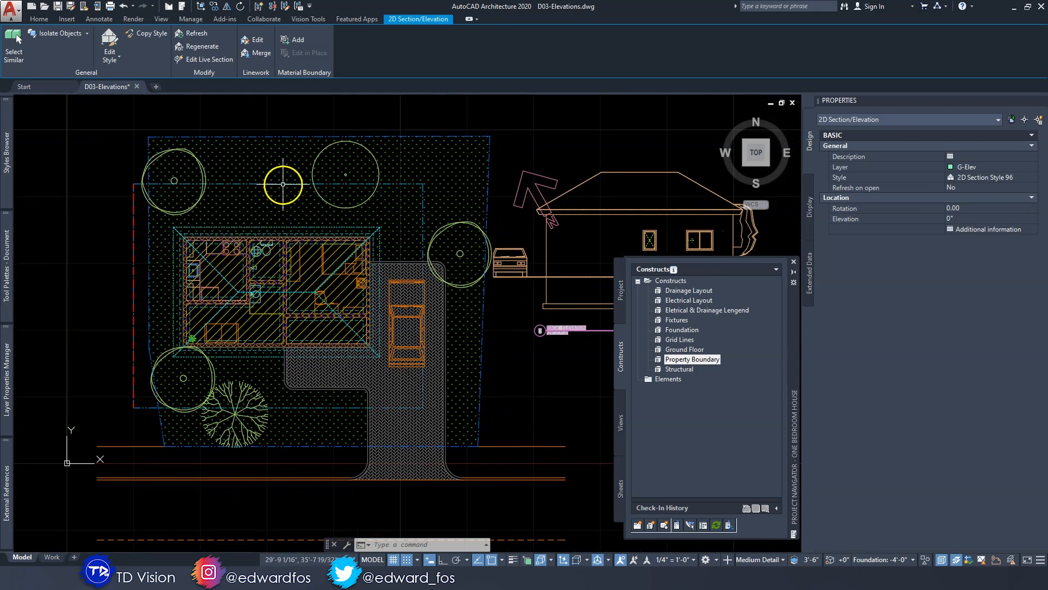
{"action": "key", "text": "Escape"}
Step: Select all four building elevation lines around the house and compare their extents with the trees in the elevations
{"action": "left_click", "coordinate": [133, 205]}
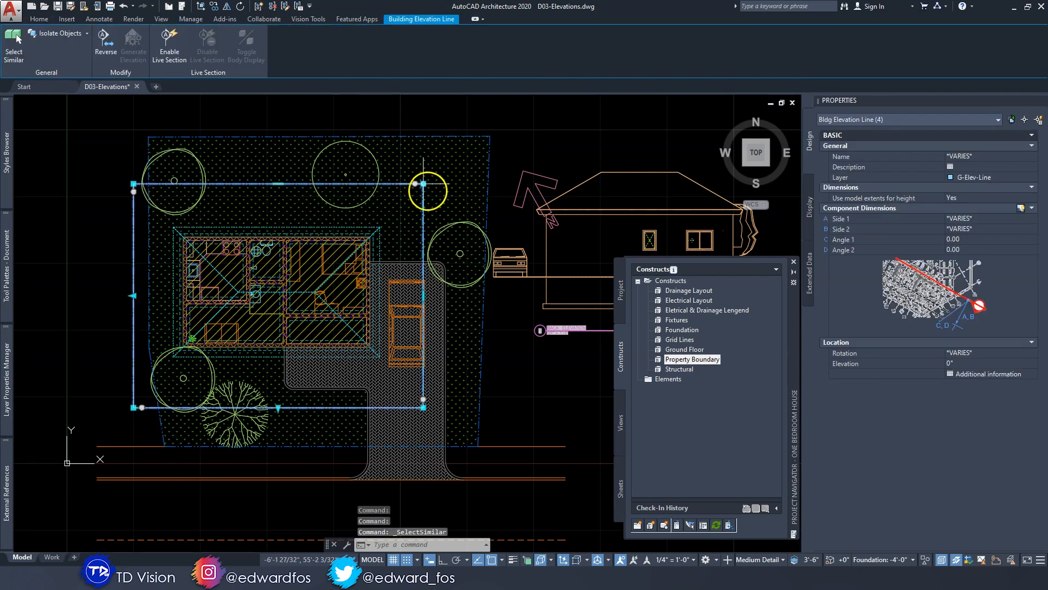
{"action": "scroll", "coordinate": [538, 302], "scroll_direction": "down", "scroll_amount": 3}
{"action": "middle_click_drag", "start_coordinate": [539, 302], "coordinate": [295, 298]}
{"action": "scroll", "coordinate": [456, 230], "scroll_direction": "down", "scroll_amount": 3}
{"action": "scroll", "coordinate": [274, 234], "scroll_direction": "up", "scroll_amount": 3}
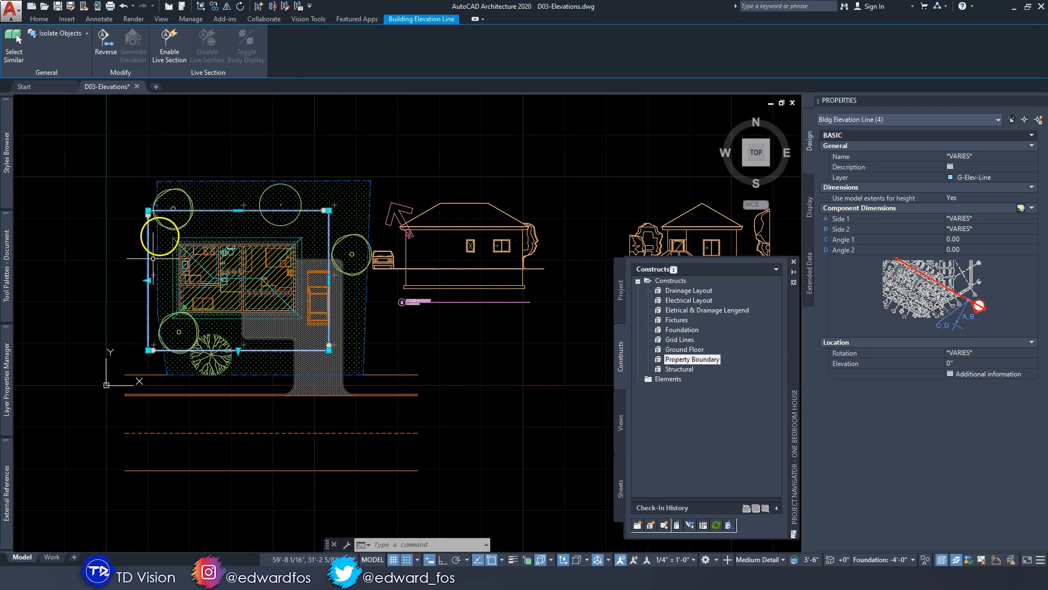
{"action": "mouse_move", "coordinate": [472, 271]}
{"action": "middle_mouse_down"}
{"action": "mouse_move", "coordinate": [274, 279]}
{"action": "mouse_move", "coordinate": [416, 264]}
{"action": "middle_mouse_up"}
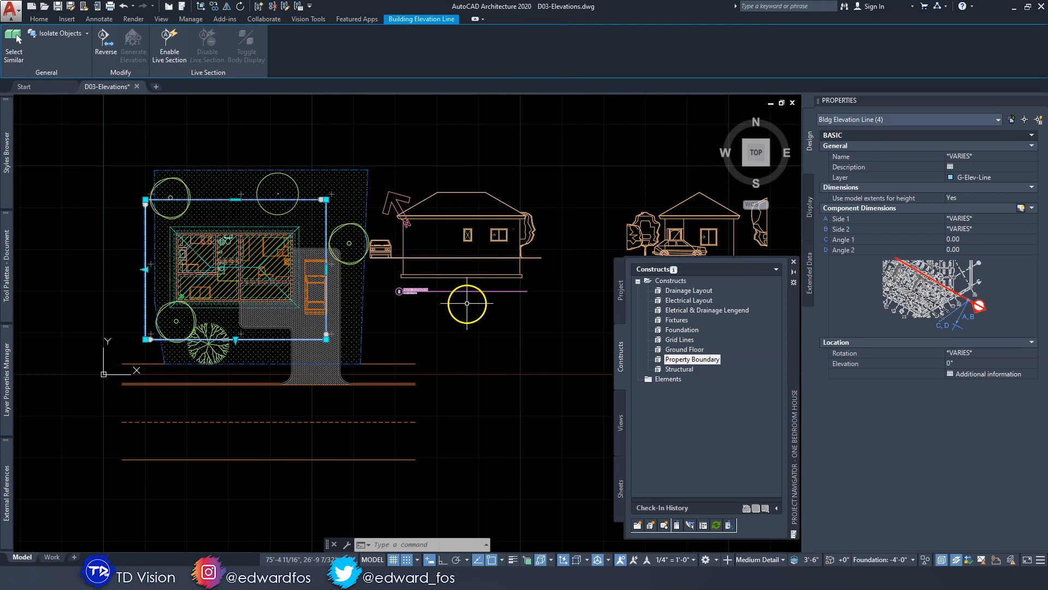
{"action": "scroll", "coordinate": [467, 303], "scroll_direction": "down", "scroll_amount": 2}
{"action": "middle_click_drag", "start_coordinate": [467, 303], "coordinate": [189, 290]}
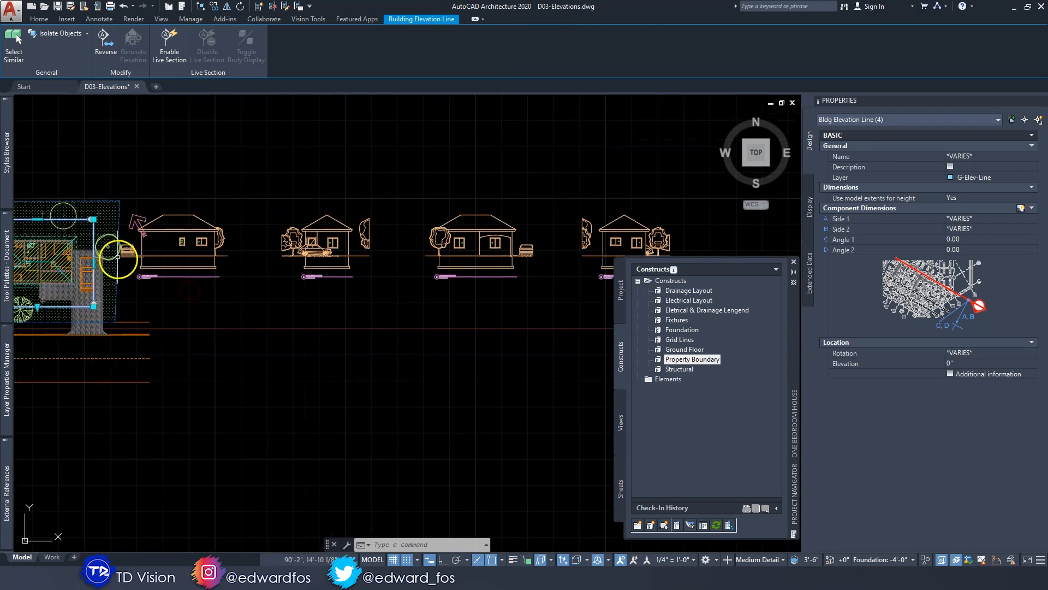
{"action": "scroll", "coordinate": [176, 231], "scroll_direction": "down", "scroll_amount": 3}
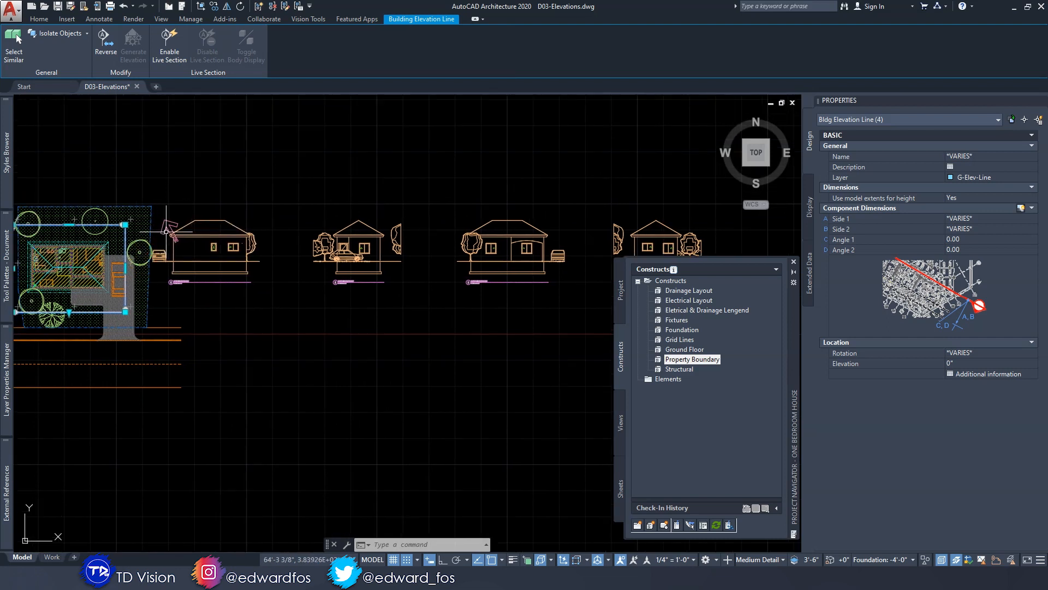
{"action": "key", "text": "Escape"}
{"action": "left_click", "coordinate": [388, 262]}
{"action": "left_click", "coordinate": [170, 218]}
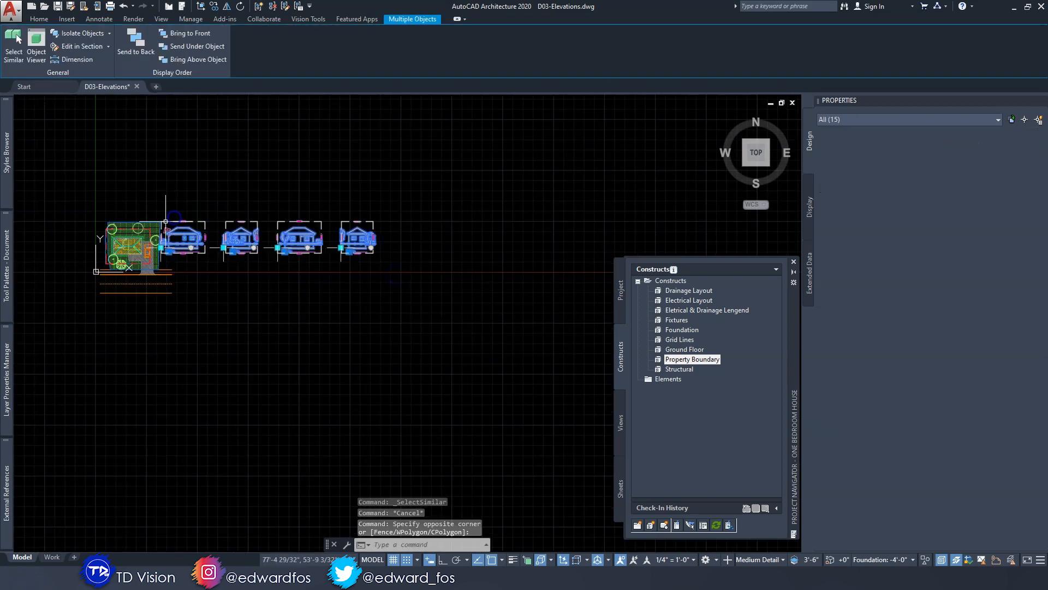
{"action": "scroll", "coordinate": [165, 221], "scroll_direction": "up", "scroll_amount": 4}
{"action": "key", "text": "Escape"}
{"action": "key", "text": "Escape"}
{"action": "scroll", "coordinate": [167, 235], "scroll_direction": "up", "scroll_amount": 3}
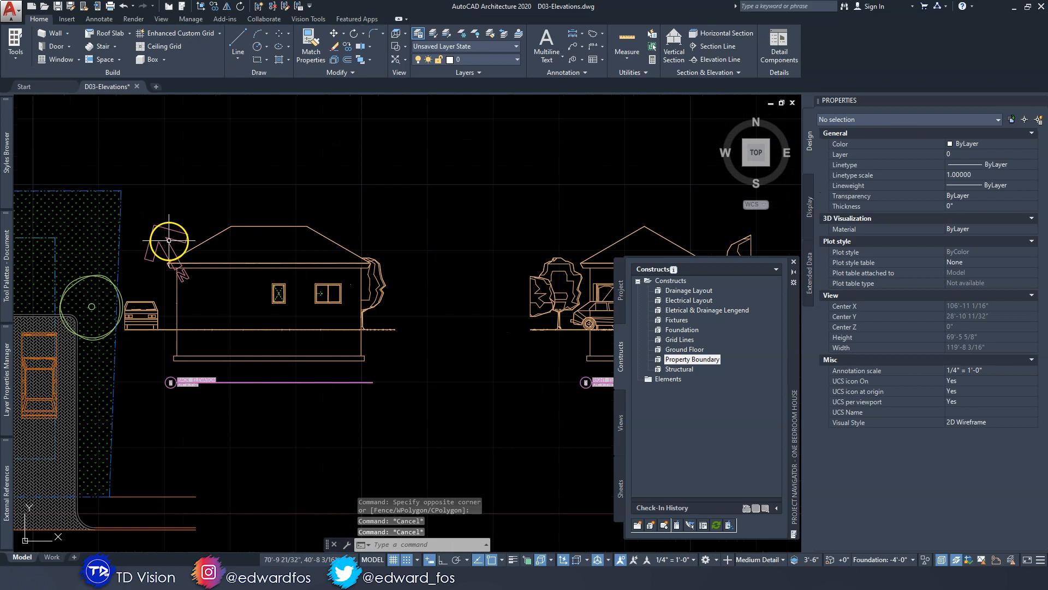
{"action": "left_click", "coordinate": [170, 245]}
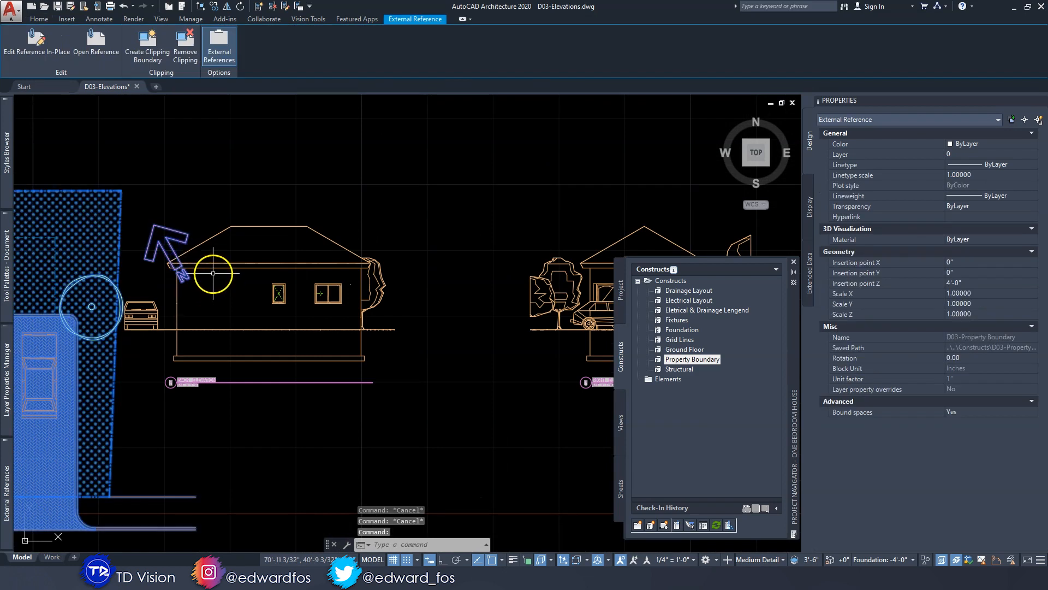
{"action": "scroll", "coordinate": [213, 273], "scroll_direction": "down", "scroll_amount": 5}
{"action": "key", "text": "Escape"}
Step: Turn on Ortho and move the four elevations with their titles horizontally away from the site plan, clear of the north arrow
{"action": "left_click", "coordinate": [518, 324]}
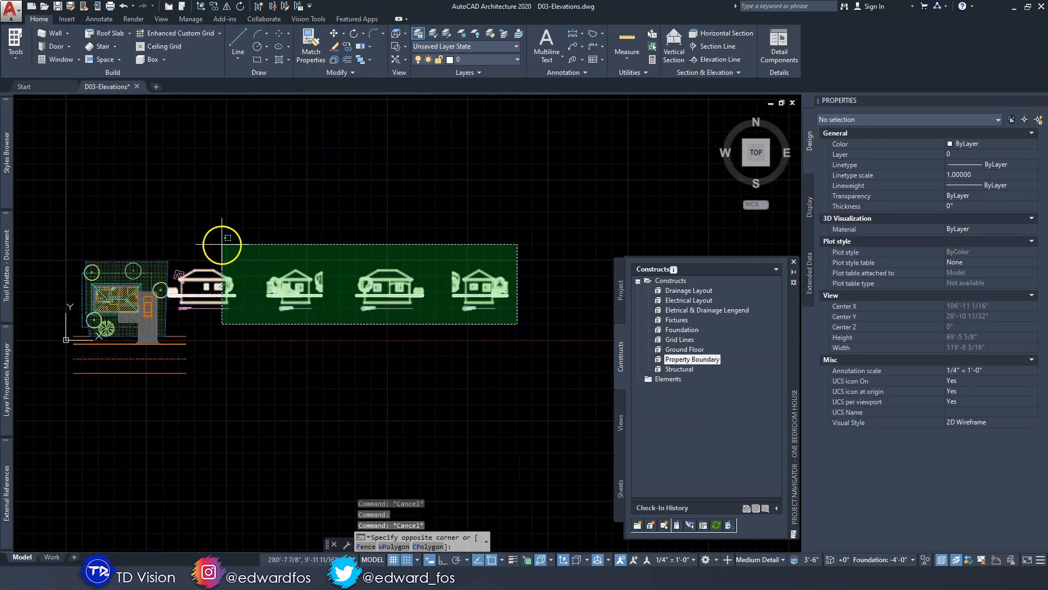
{"action": "left_click", "coordinate": [222, 244]}
{"action": "scroll", "coordinate": [223, 232], "scroll_direction": "up", "scroll_amount": 6}
{"action": "scroll", "coordinate": [189, 300], "scroll_direction": "down", "scroll_amount": 4}
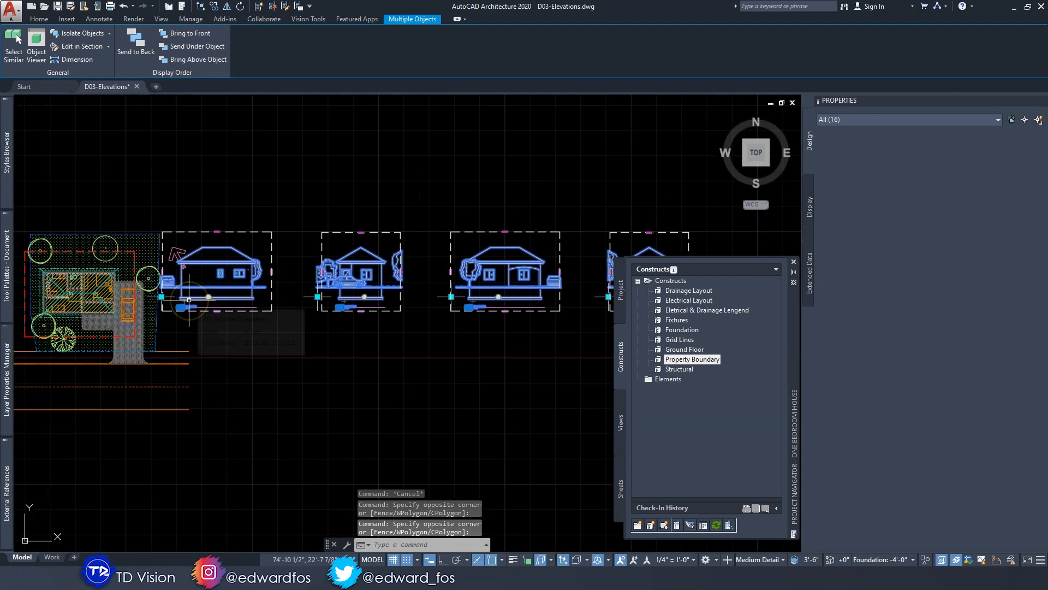
{"action": "type", "text": "M"}
{"action": "key", "text": "Return"}
{"action": "left_click", "coordinate": [271, 350]}
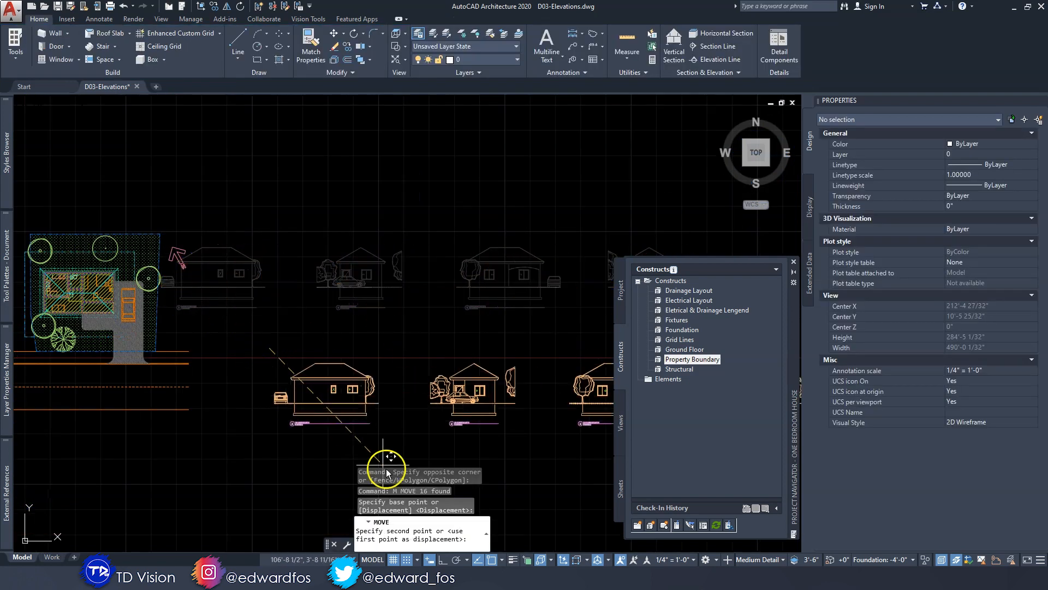
{"action": "left_click", "coordinate": [442, 560]}
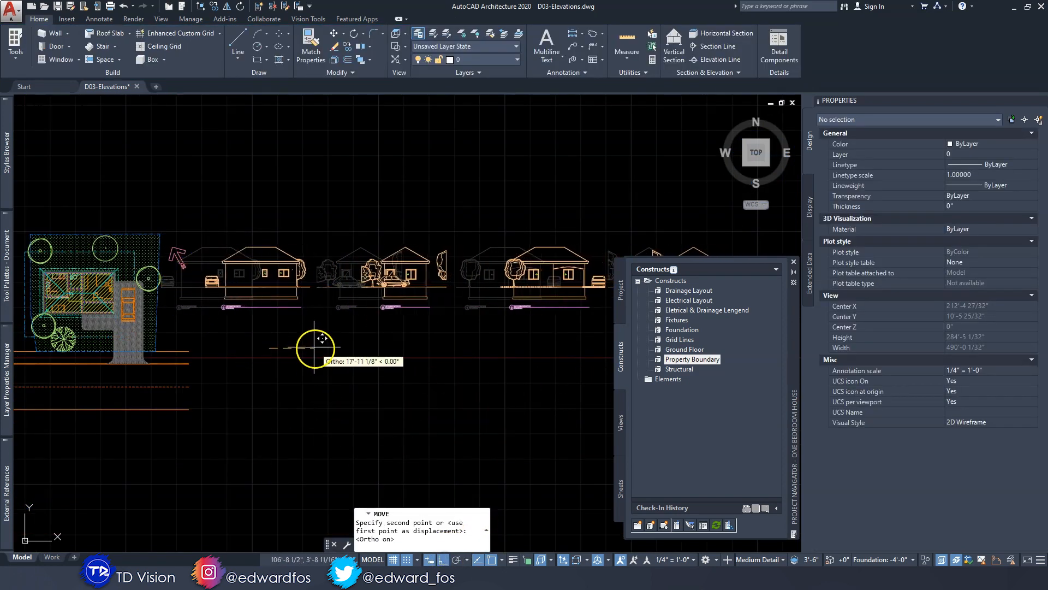
{"action": "scroll", "coordinate": [219, 331], "scroll_direction": "down", "scroll_amount": 2}
{"action": "left_click", "coordinate": [183, 304]}
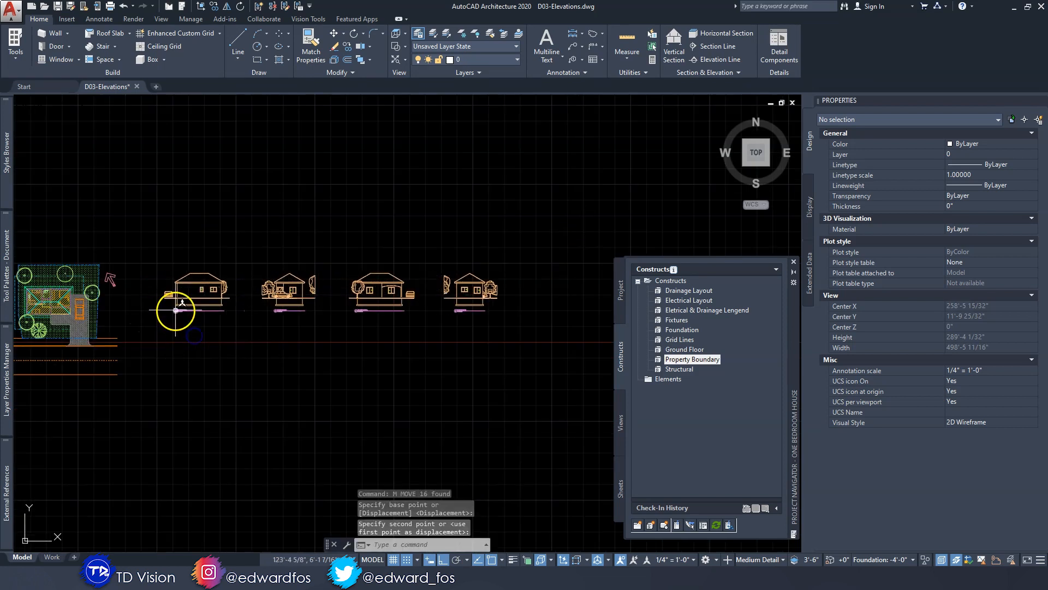
Step: Move the left elevation line outward from the site plan until its Side 1 and Side 2 are about 50'-6"
{"action": "scroll", "coordinate": [256, 310], "scroll_direction": "up", "scroll_amount": 2}
{"action": "mouse_move", "coordinate": [256, 309]}
{"action": "middle_mouse_down"}
{"action": "mouse_move", "coordinate": [201, 309]}
{"action": "mouse_move", "coordinate": [382, 297]}
{"action": "middle_mouse_up"}
{"action": "scroll", "coordinate": [113, 227], "scroll_direction": "up", "scroll_amount": 2}
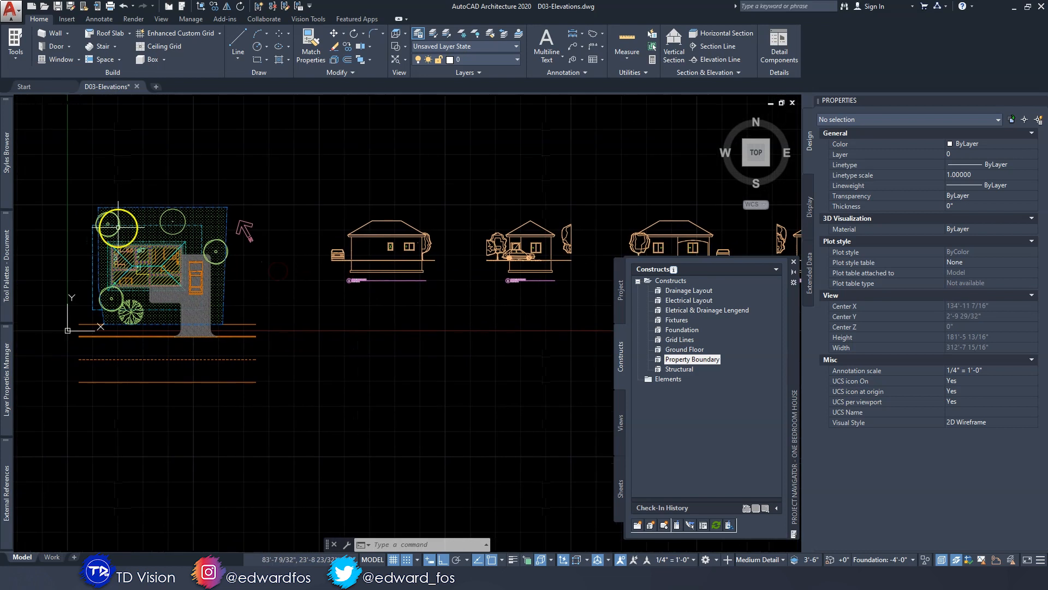
{"action": "left_click", "coordinate": [128, 223]}
{"action": "key", "text": "Escape"}
{"action": "key", "text": "Escape"}
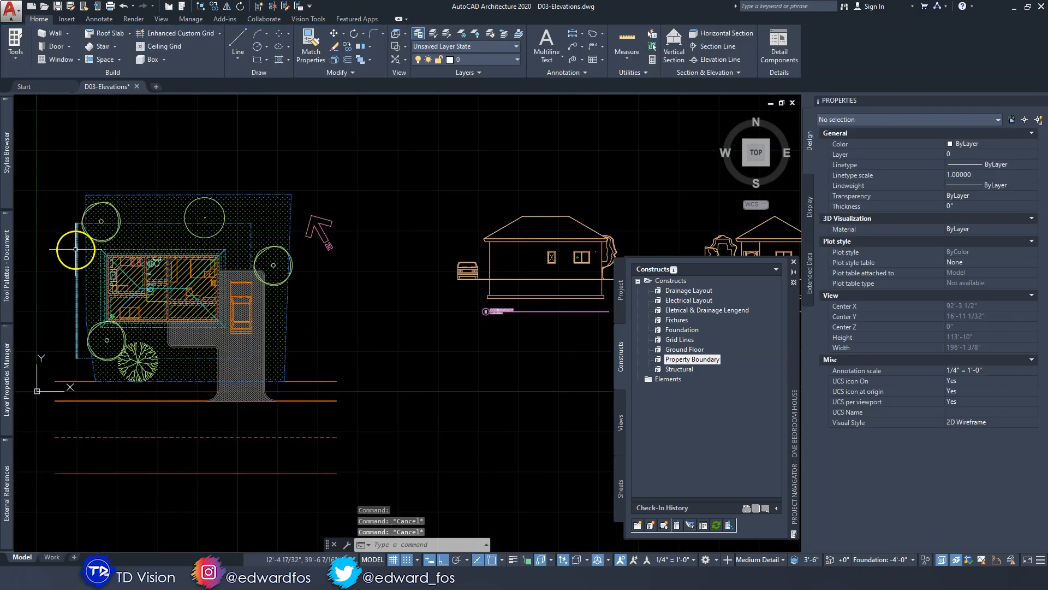
{"action": "left_click", "coordinate": [76, 249]}
{"action": "middle_click_drag", "start_coordinate": [76, 253], "coordinate": [196, 219]}
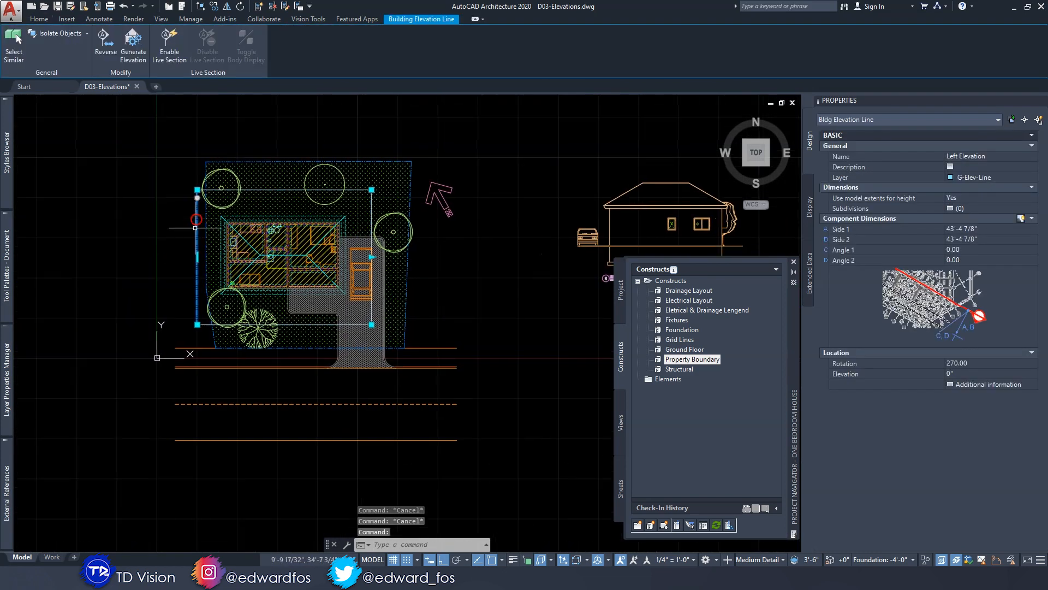
{"action": "left_click", "coordinate": [197, 257]}
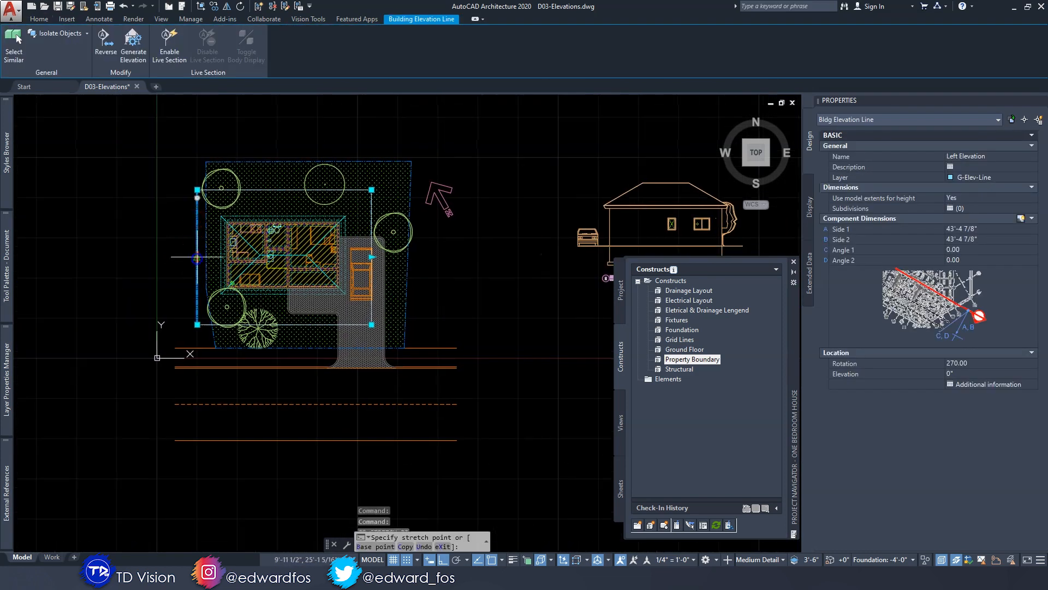
{"action": "left_click", "coordinate": [169, 258]}
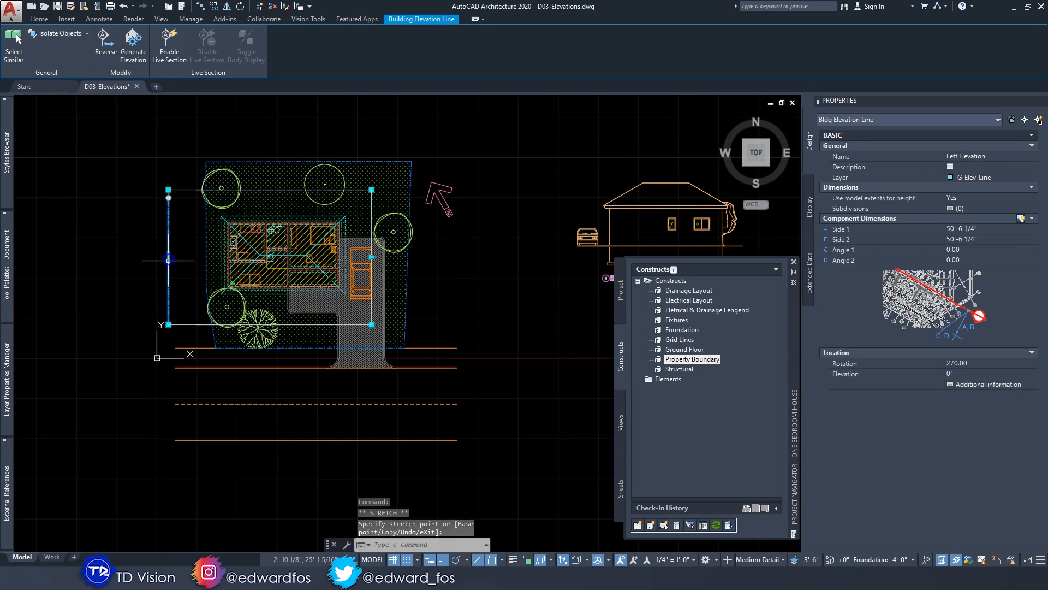
Step: Stretch both ends of the left elevation line just beyond the plot's front and back boundaries
{"action": "left_click", "coordinate": [169, 325]}
{"action": "scroll", "coordinate": [180, 360], "scroll_direction": "up", "scroll_amount": 4}
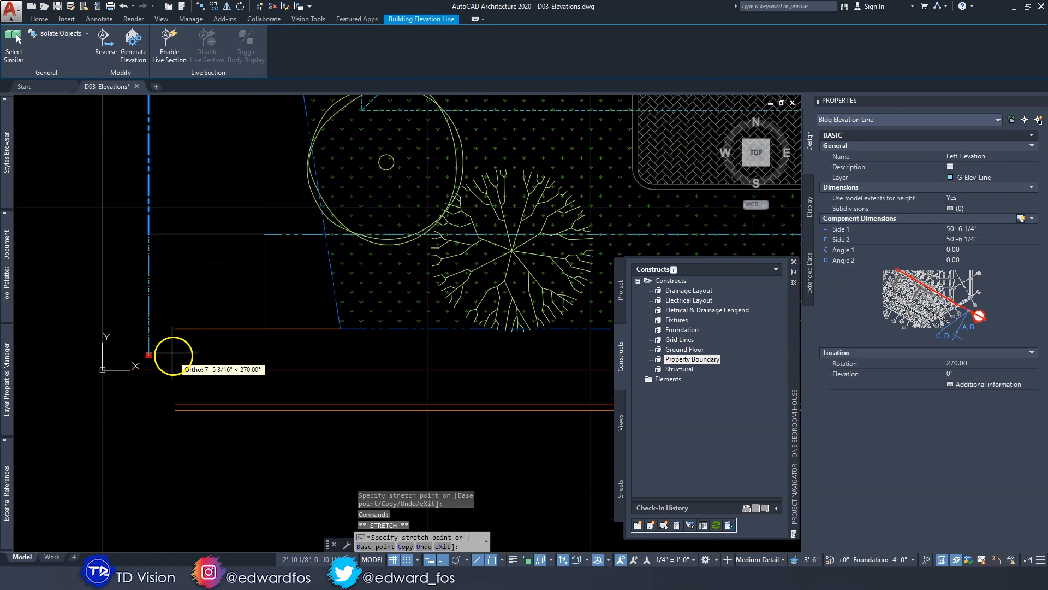
{"action": "left_click", "coordinate": [169, 350]}
{"action": "scroll", "coordinate": [169, 349], "scroll_direction": "down", "scroll_amount": 4}
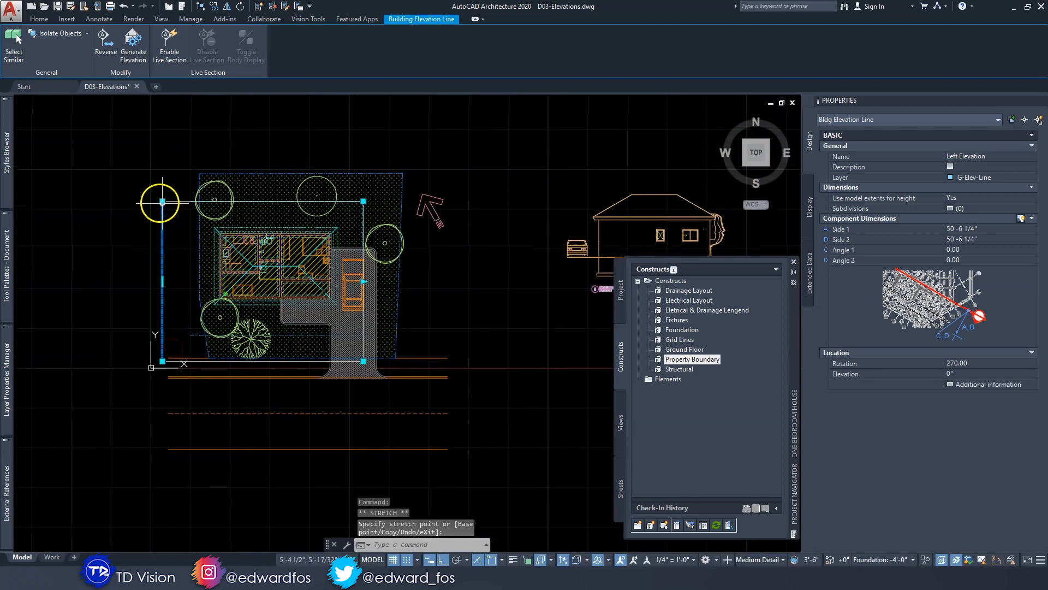
{"action": "left_click", "coordinate": [161, 202]}
{"action": "left_click", "coordinate": [162, 171]}
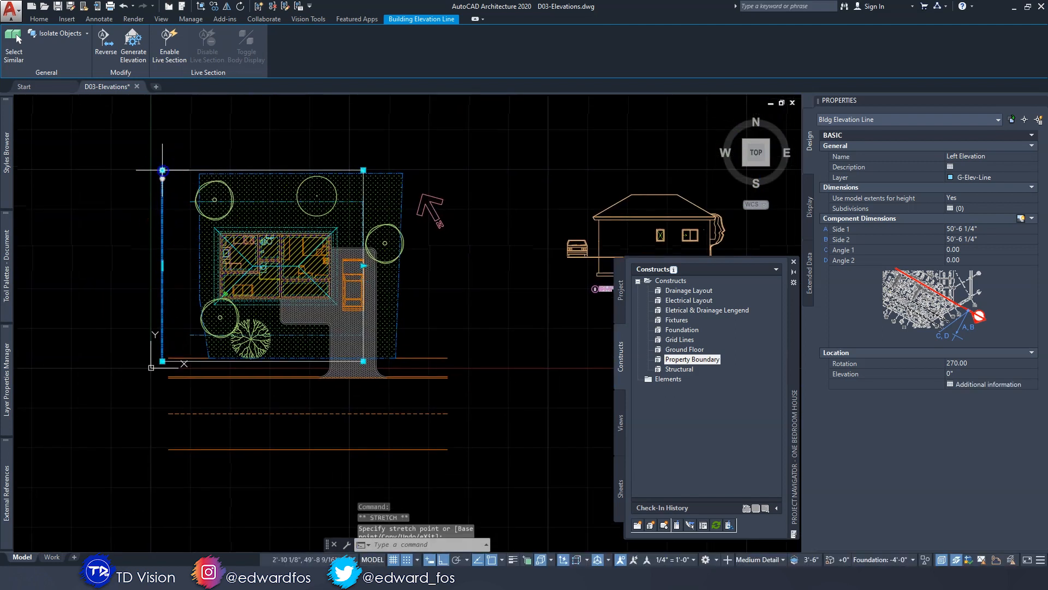
Step: Extend the left elevation line's depth past the opposite property boundary, making its sides about 62'-11"
{"action": "left_click", "coordinate": [364, 267]}
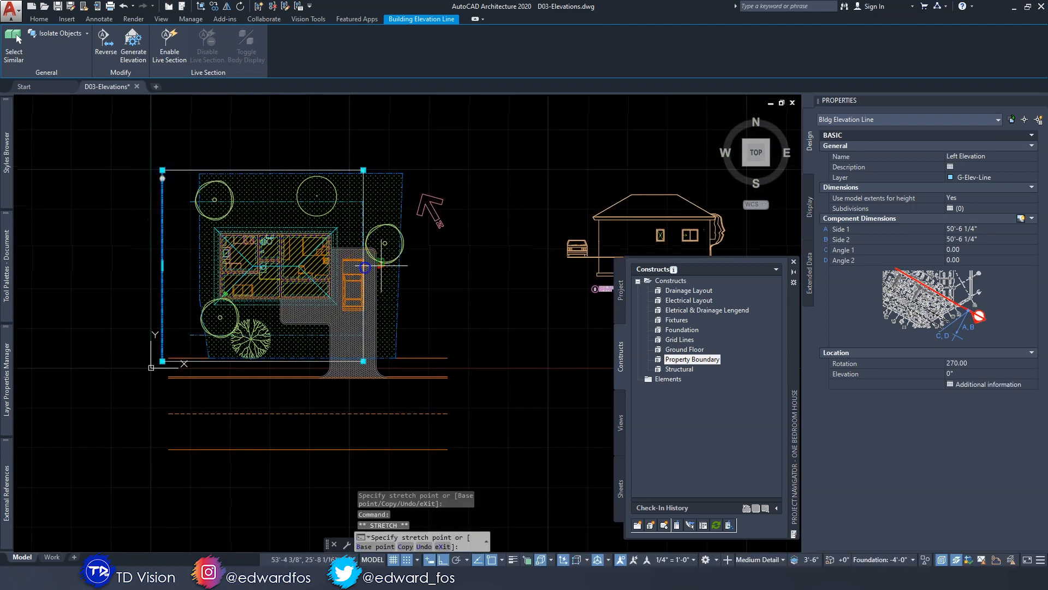
{"action": "left_click", "coordinate": [412, 266]}
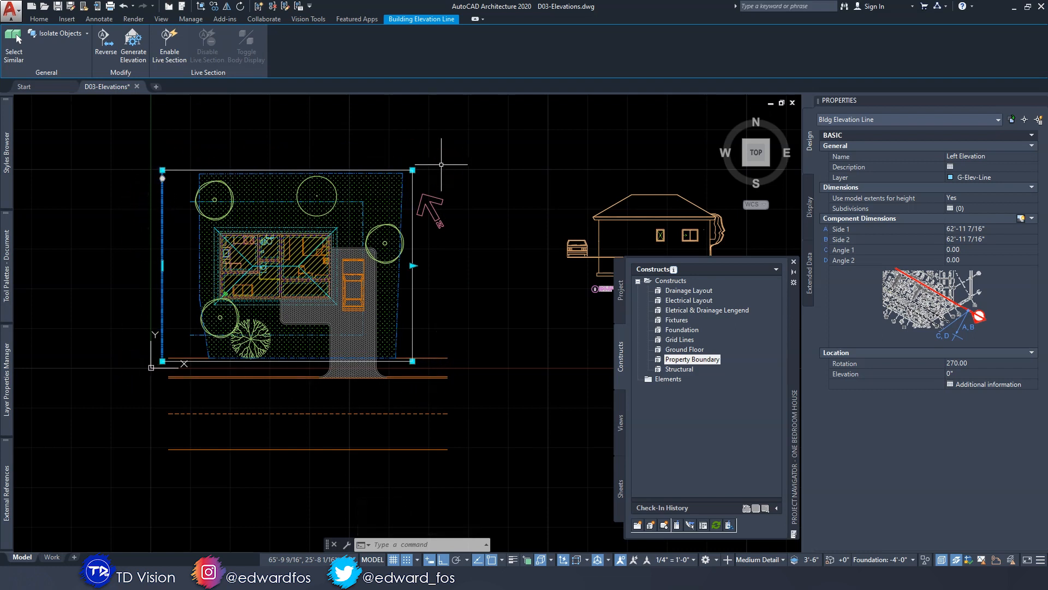
{"action": "key", "text": "Escape"}
Step: Refresh the left 2D elevation at the end of the row from its enlarged elevation line, and check its trees
{"action": "middle_click_drag", "start_coordinate": [481, 221], "coordinate": [202, 234]}
{"action": "middle_click_drag", "start_coordinate": [527, 225], "coordinate": [228, 230]}
{"action": "middle_click_drag", "start_coordinate": [736, 235], "coordinate": [426, 235]}
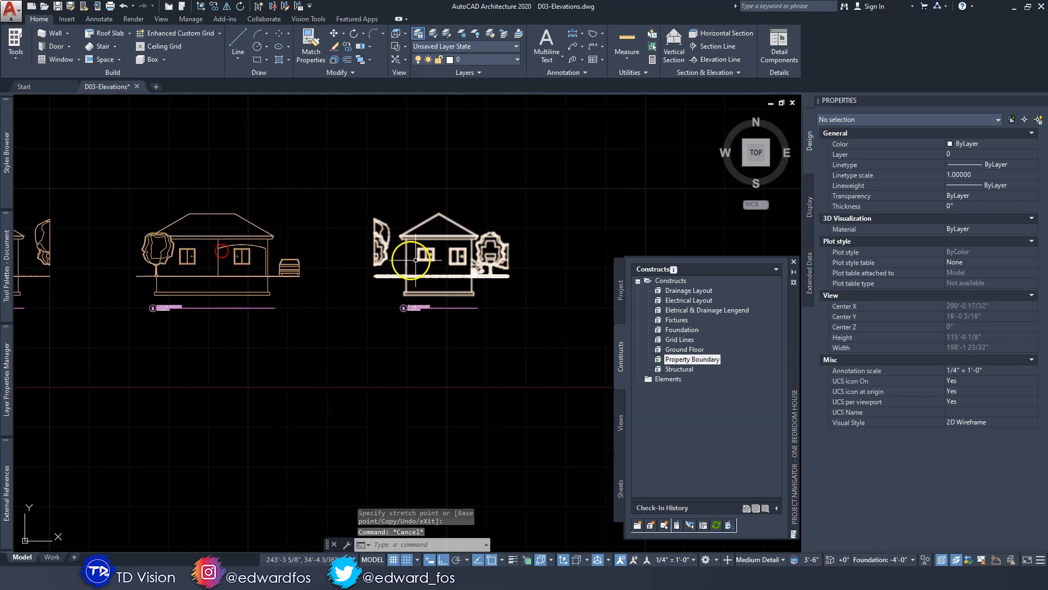
{"action": "left_click", "coordinate": [437, 229]}
{"action": "left_click", "coordinate": [418, 218]}
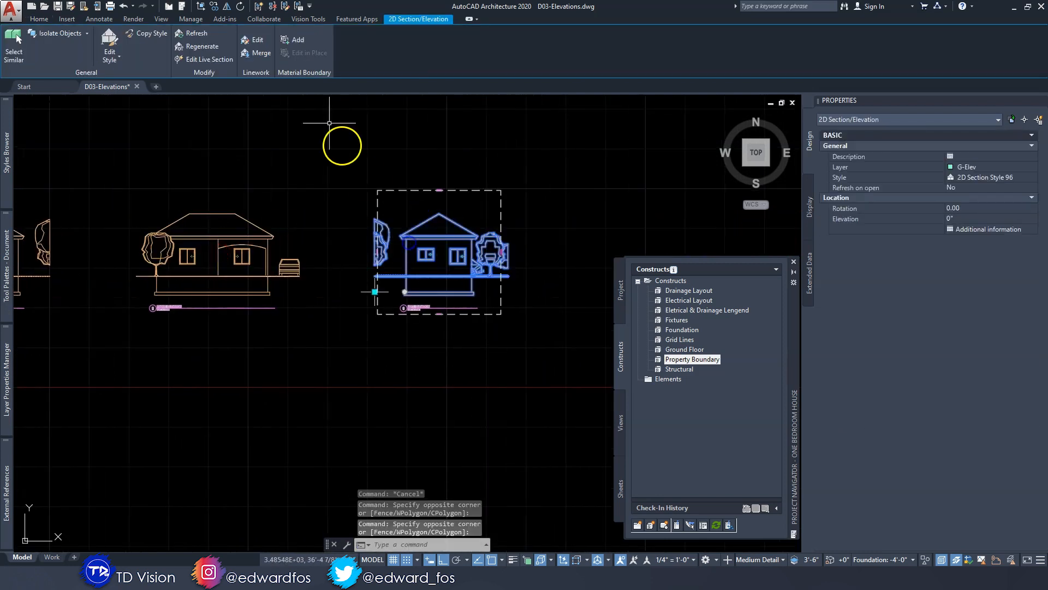
{"action": "left_click", "coordinate": [196, 33]}
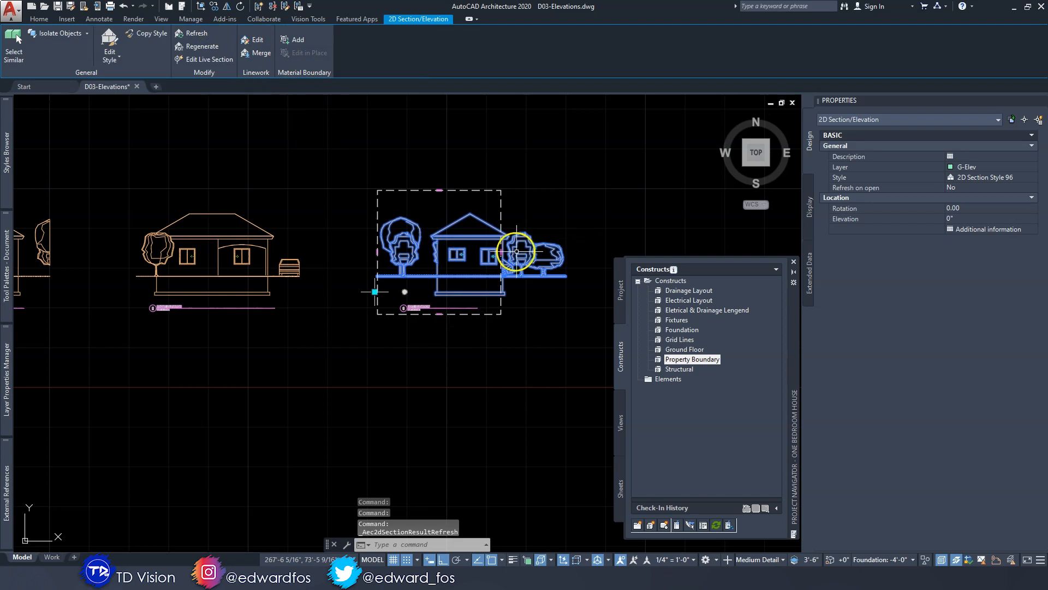
{"action": "key", "text": "Escape"}
{"action": "scroll", "coordinate": [526, 253], "scroll_direction": "up", "scroll_amount": 5}
{"action": "middle_click_drag", "start_coordinate": [526, 253], "coordinate": [411, 258]}
{"action": "scroll", "coordinate": [408, 257], "scroll_direction": "down", "scroll_amount": 2}
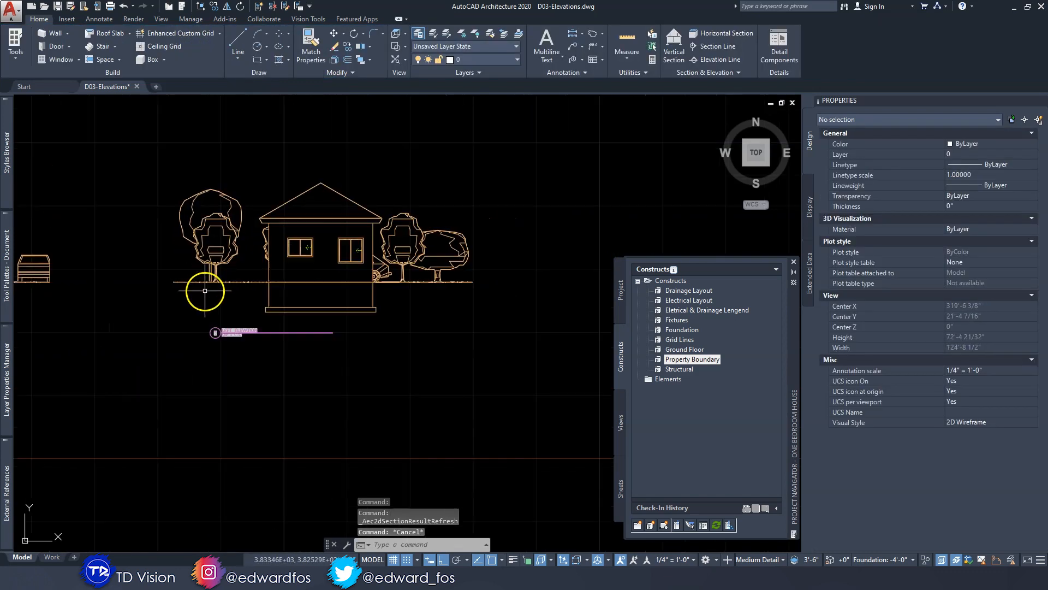
Step: Move the back elevation line just behind the back boundary, with sides of about 42'-2", and stretch its left end to the left elevation line
{"action": "scroll", "coordinate": [409, 234], "scroll_direction": "down", "scroll_amount": 7}
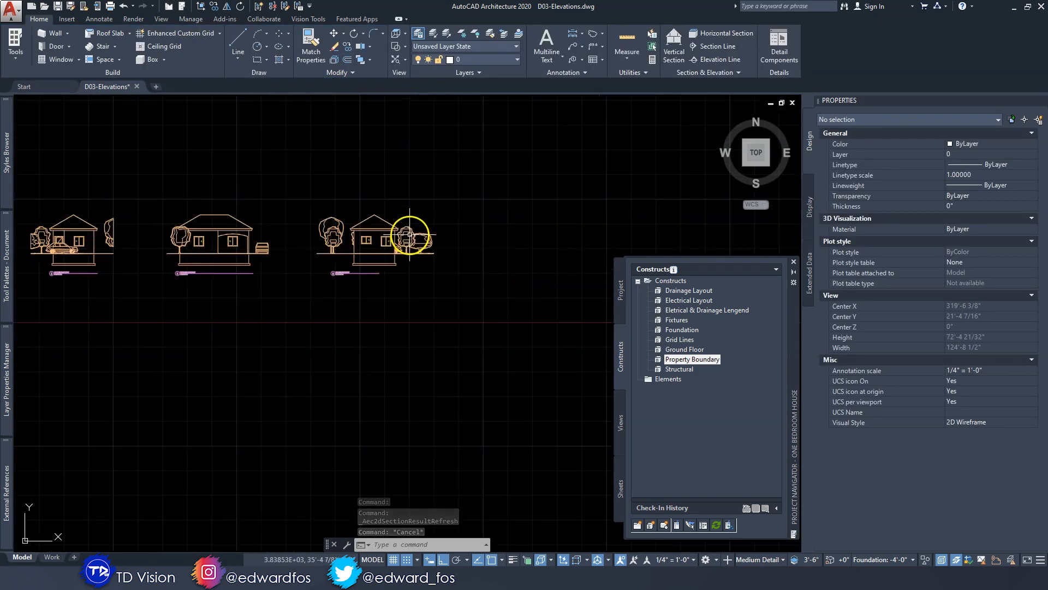
{"action": "middle_click_drag", "start_coordinate": [237, 249], "coordinate": [350, 241]}
{"action": "scroll", "coordinate": [232, 214], "scroll_direction": "up", "scroll_amount": 6}
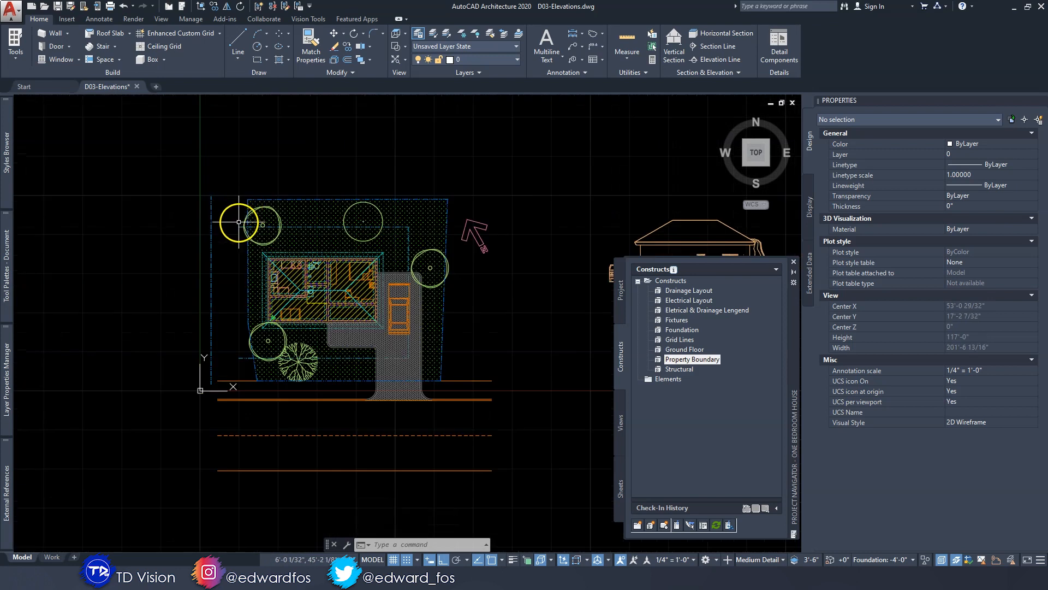
{"action": "left_click", "coordinate": [238, 223]}
{"action": "scroll", "coordinate": [327, 225], "scroll_direction": "up", "scroll_amount": 2}
{"action": "left_click", "coordinate": [316, 229]}
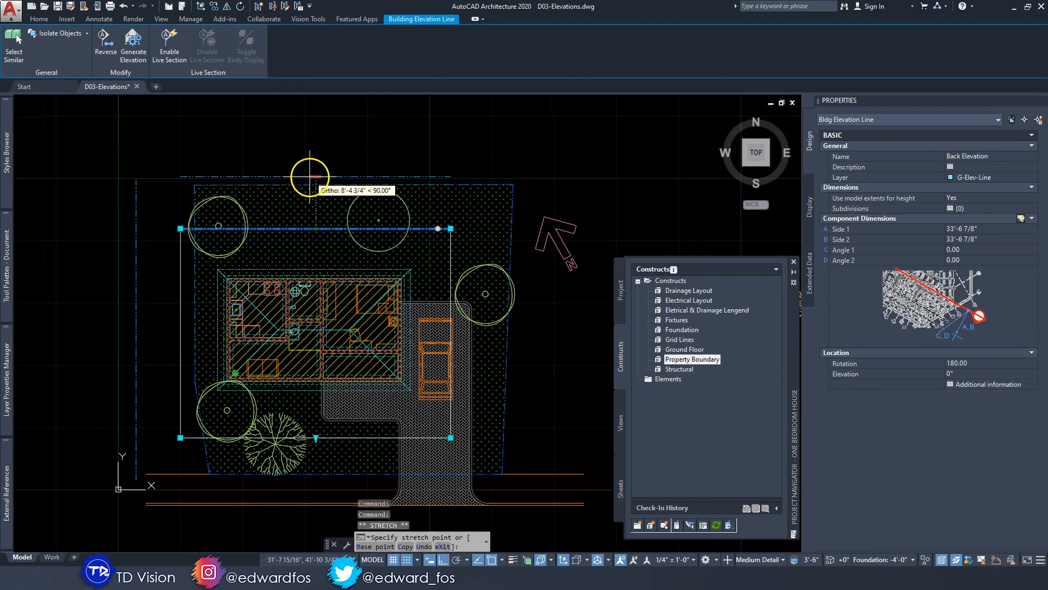
{"action": "left_click", "coordinate": [289, 175]}
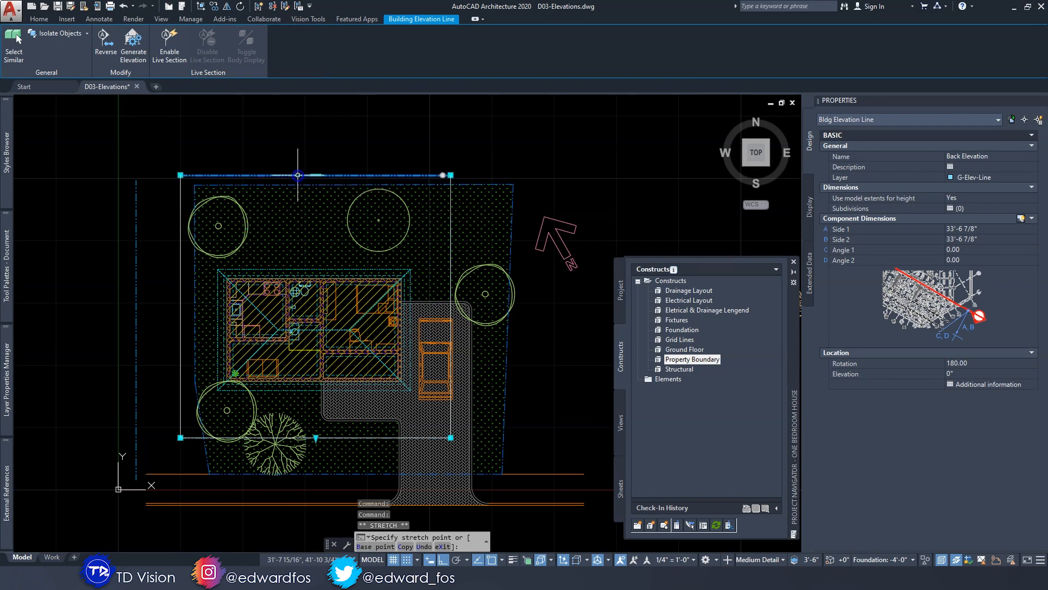
{"action": "left_click", "coordinate": [180, 175]}
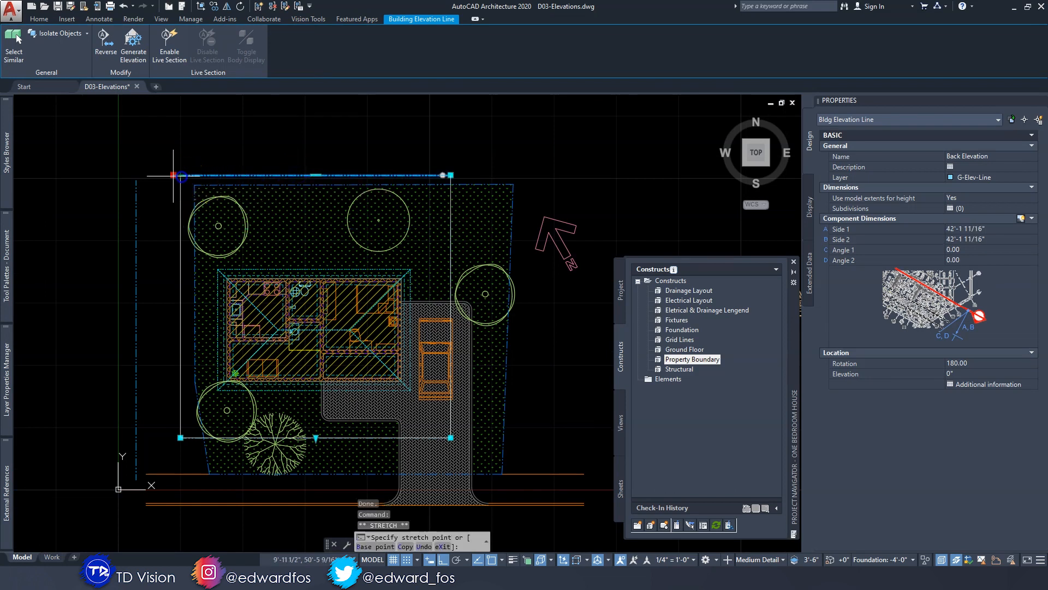
{"action": "left_click", "coordinate": [136, 176]}
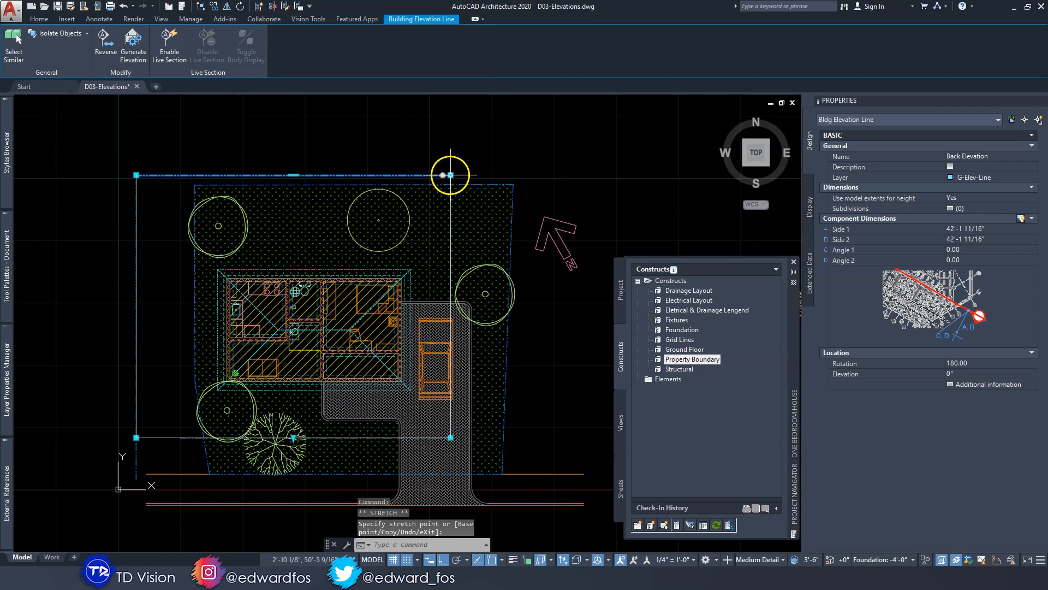
Step: Turn Ortho off, try stretching the back elevation line's right end past the property boundary, and undo the stretch
{"action": "middle_click_drag", "start_coordinate": [519, 168], "coordinate": [500, 169]}
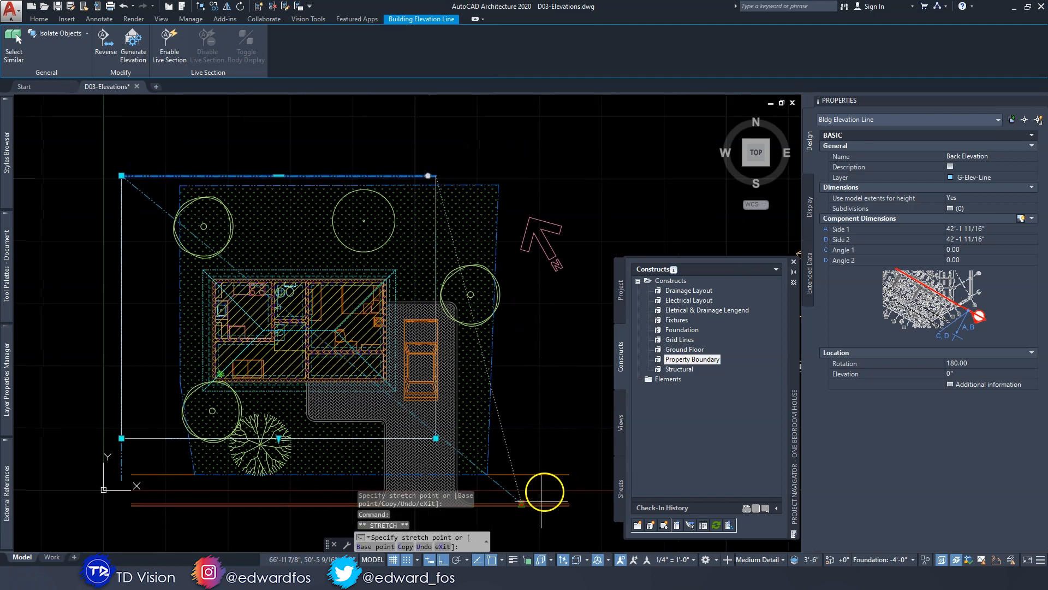
{"action": "left_click", "coordinate": [443, 560]}
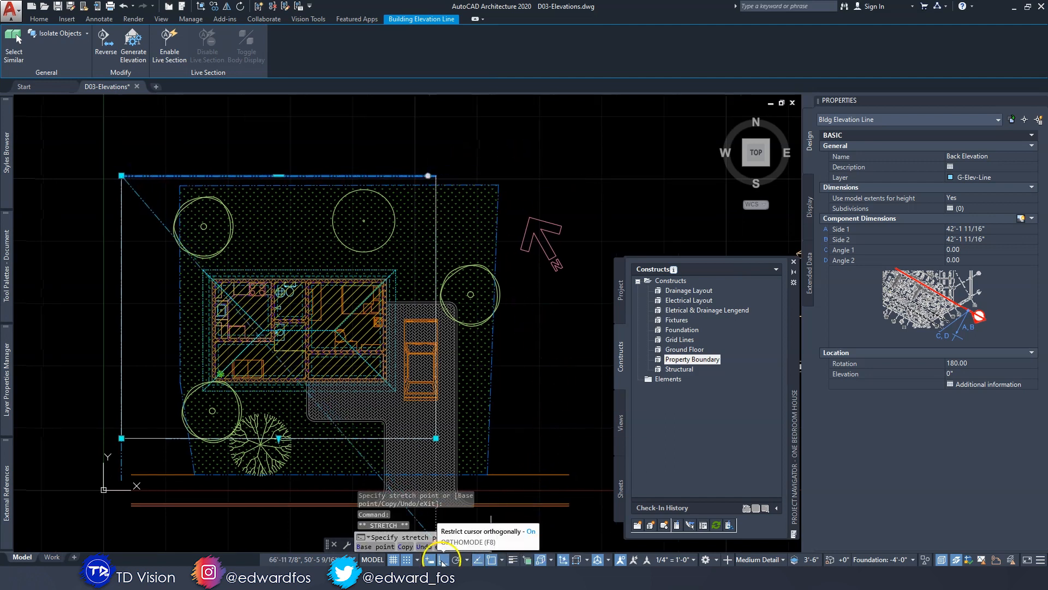
{"action": "left_click", "coordinate": [442, 560]}
{"action": "left_click", "coordinate": [545, 152]}
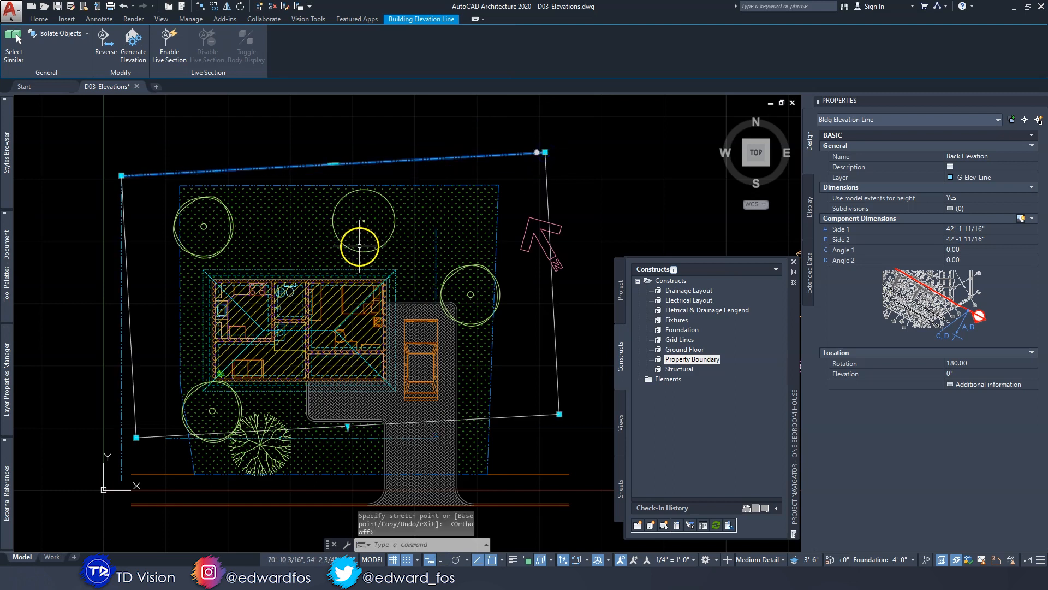
{"action": "key", "text": "ctrl+z"}
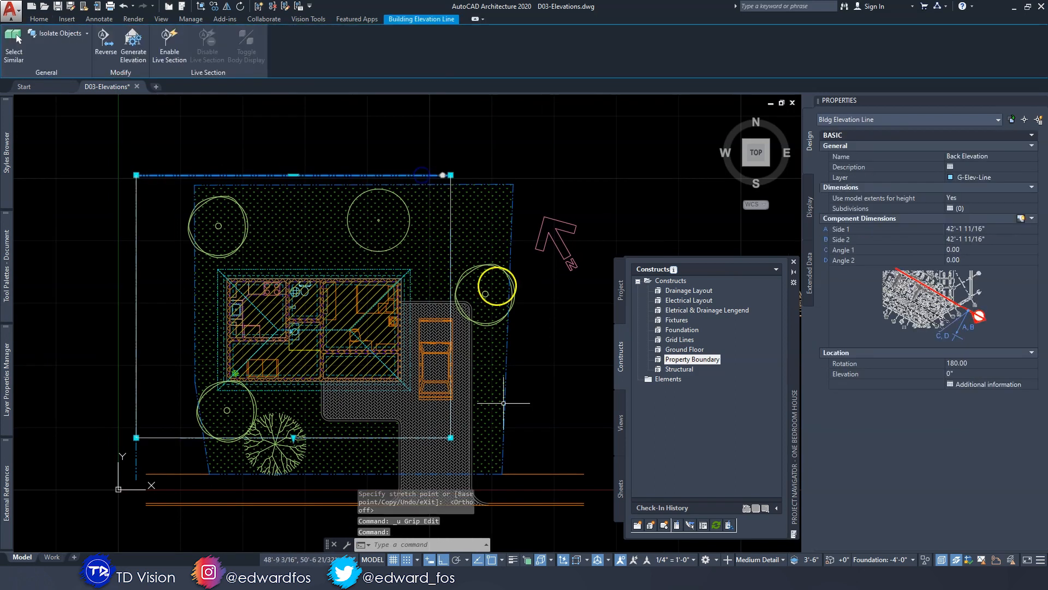
Step: Stretch the back elevation line's right end horizontally past the side boundary and extend its depth just beyond the plot's front boundary
{"action": "left_click", "coordinate": [450, 175]}
{"action": "left_click", "coordinate": [522, 174]}
{"action": "middle_click_drag", "start_coordinate": [508, 344], "coordinate": [522, 201]}
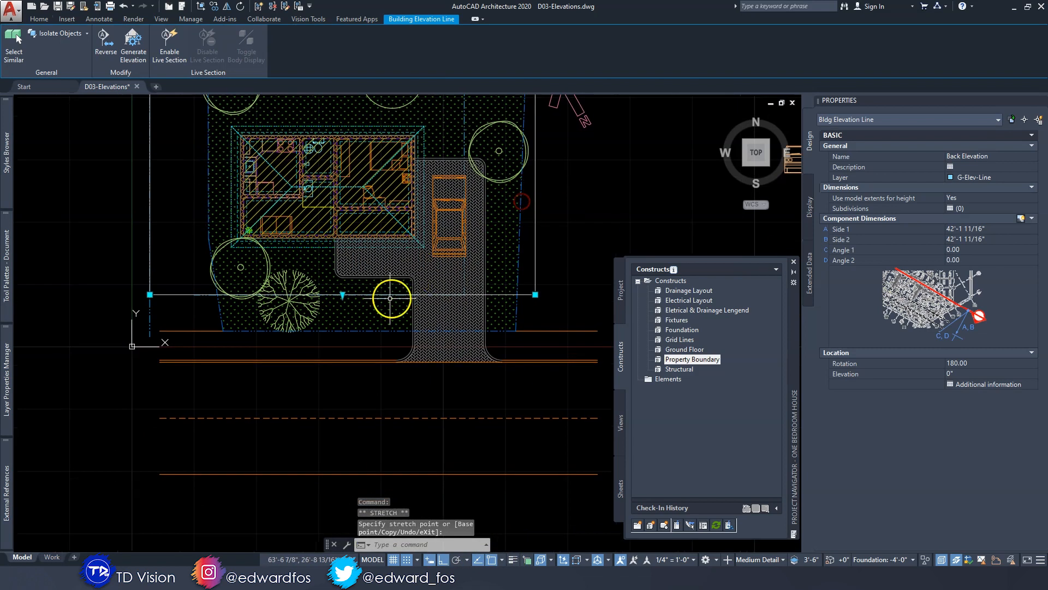
{"action": "left_click", "coordinate": [343, 294]}
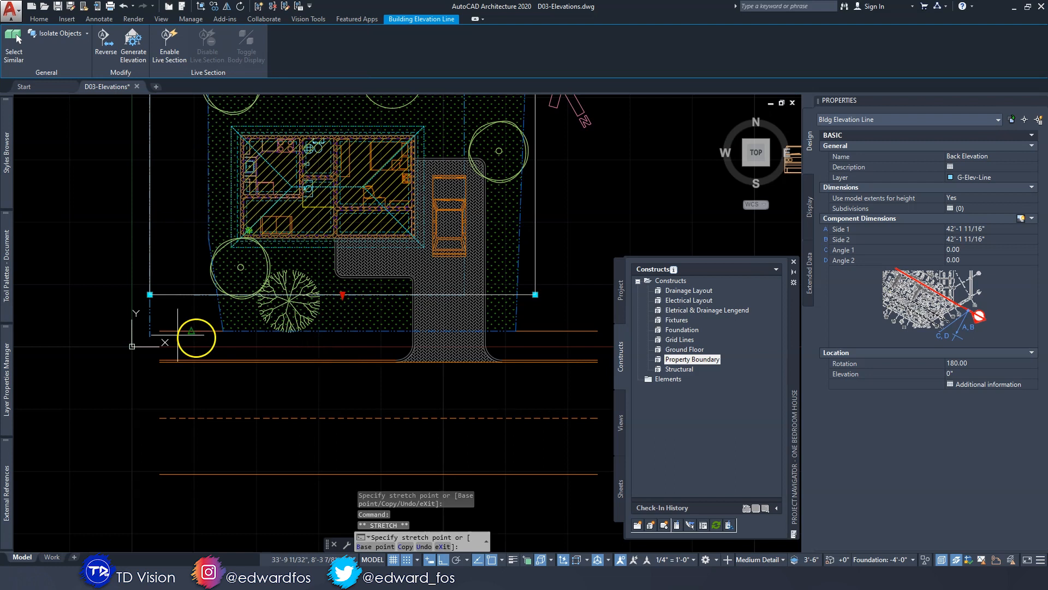
{"action": "left_click", "coordinate": [146, 337]}
{"action": "key", "text": "Escape"}
{"action": "scroll", "coordinate": [406, 275], "scroll_direction": "down", "scroll_amount": 2}
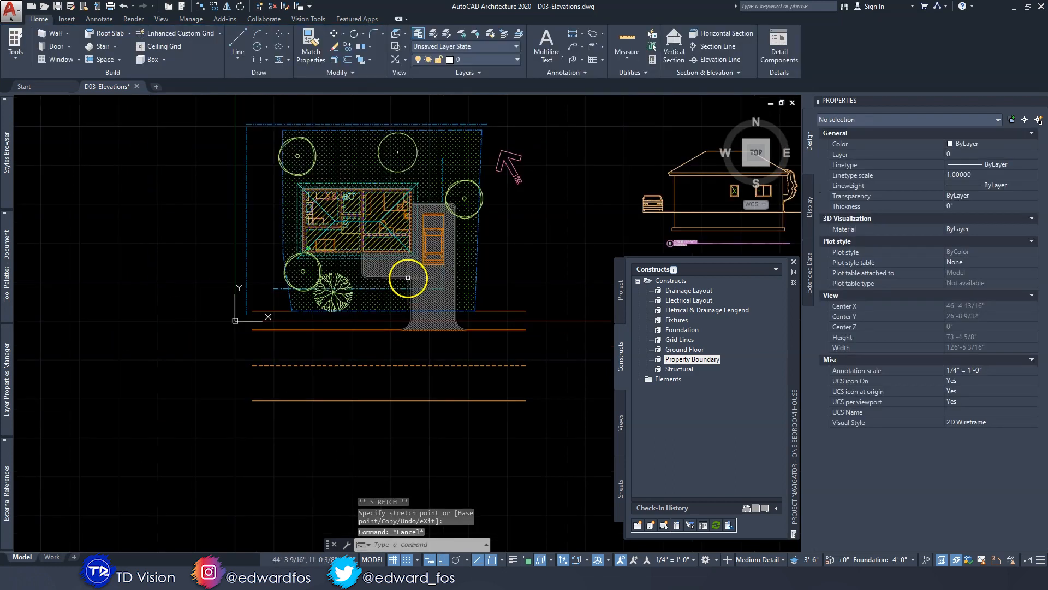
{"action": "middle_click_drag", "start_coordinate": [412, 266], "coordinate": [401, 302]}
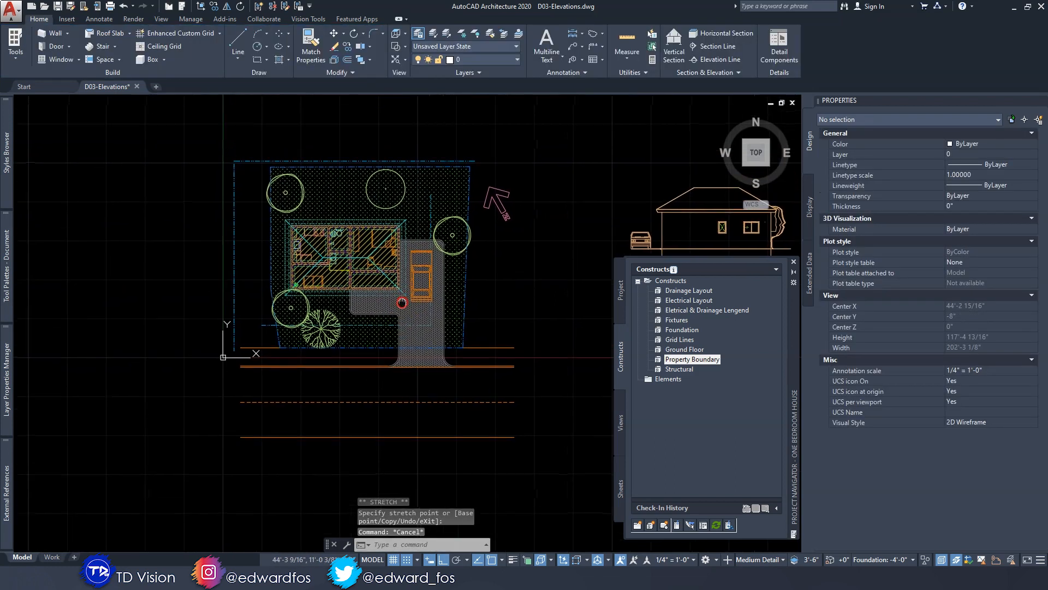
Step: Move the right elevation line just outside the plot's side boundary, beyond the tree, with sides of about 54'-8"
{"action": "left_click", "coordinate": [261, 163]}
{"action": "key", "text": "Escape"}
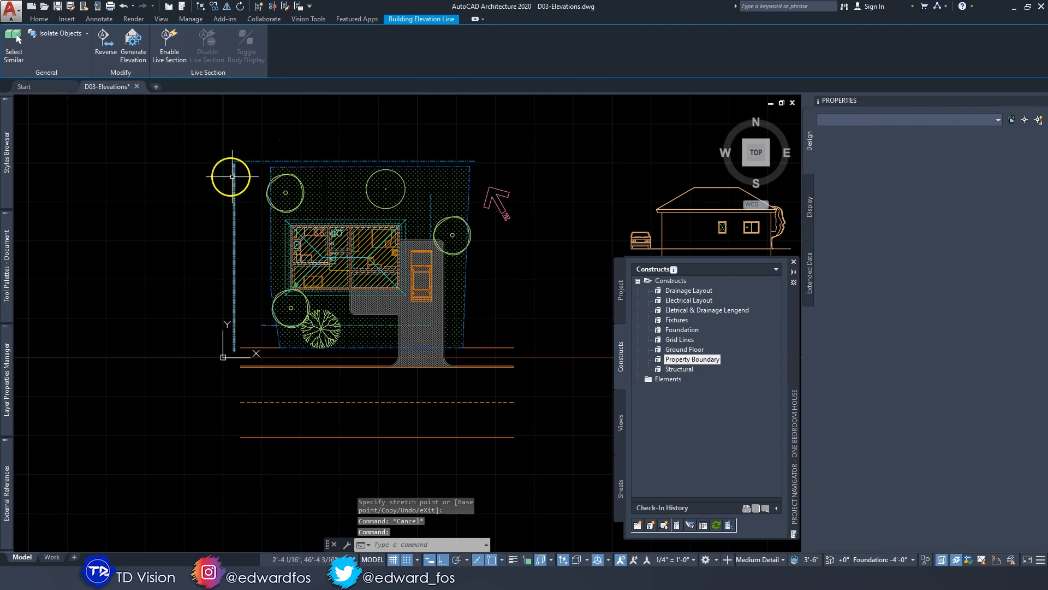
{"action": "scroll", "coordinate": [440, 240], "scroll_direction": "up", "scroll_amount": 2}
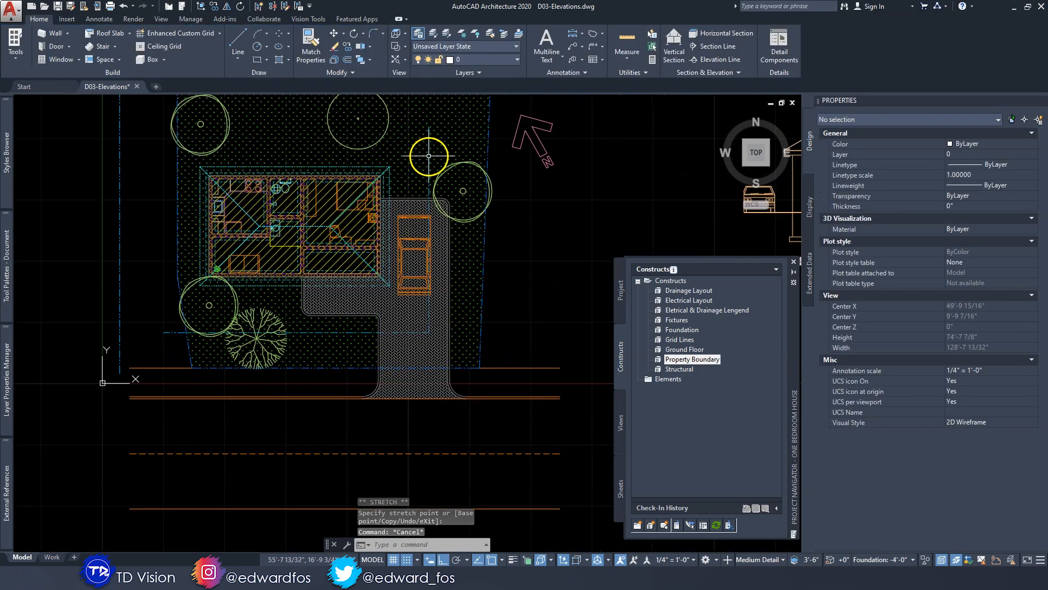
{"action": "middle_click_drag", "start_coordinate": [428, 156], "coordinate": [437, 217]}
{"action": "left_click", "coordinate": [437, 218]}
{"action": "left_click", "coordinate": [437, 289]}
{"action": "left_click", "coordinate": [507, 285]}
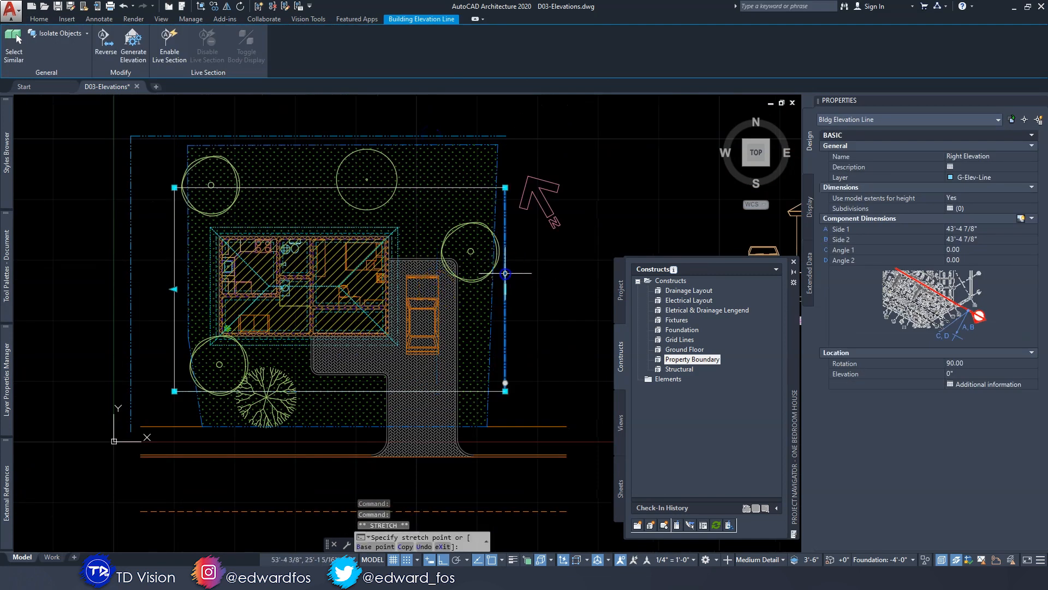
Step: Stretch the right elevation line's ends to the back boundary and just past the front boundary
{"action": "left_click", "coordinate": [505, 187]}
{"action": "left_click", "coordinate": [505, 143]}
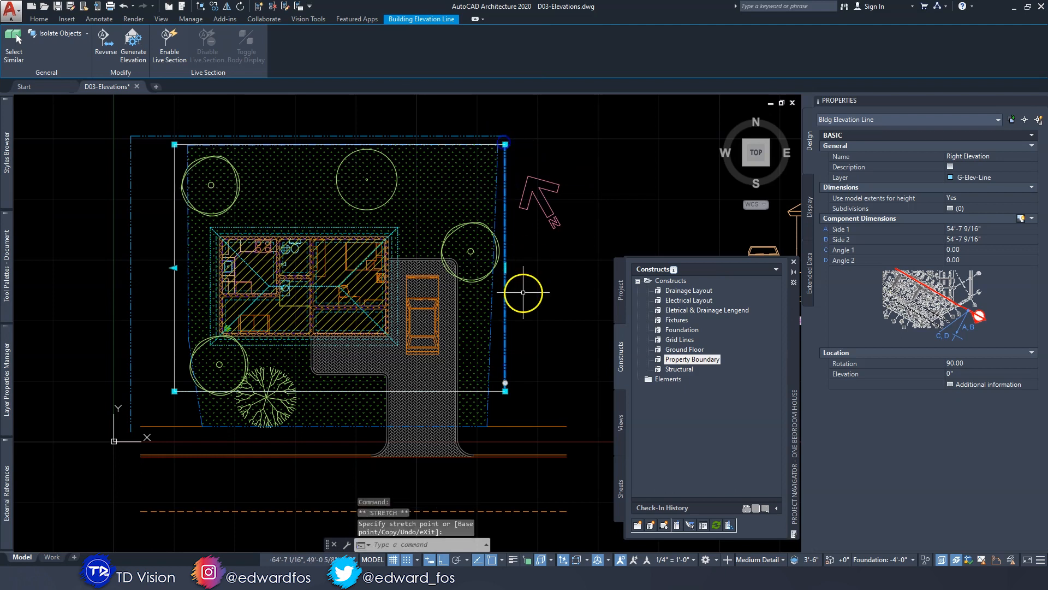
{"action": "middle_click_drag", "start_coordinate": [515, 373], "coordinate": [528, 288]}
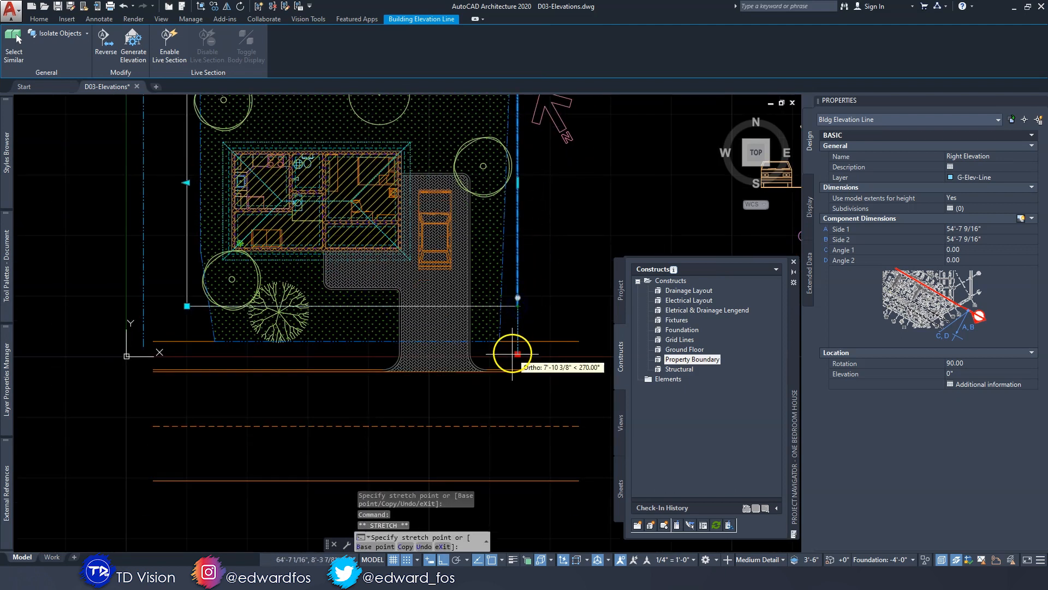
{"action": "key", "text": "Escape"}
Step: Move the front elevation line just in front of the plot's front boundary, giving sides of about 40'-11"
{"action": "mouse_move", "coordinate": [451, 217]}
{"action": "middle_mouse_down"}
{"action": "mouse_move", "coordinate": [459, 296]}
{"action": "mouse_move", "coordinate": [462, 278]}
{"action": "middle_mouse_up"}
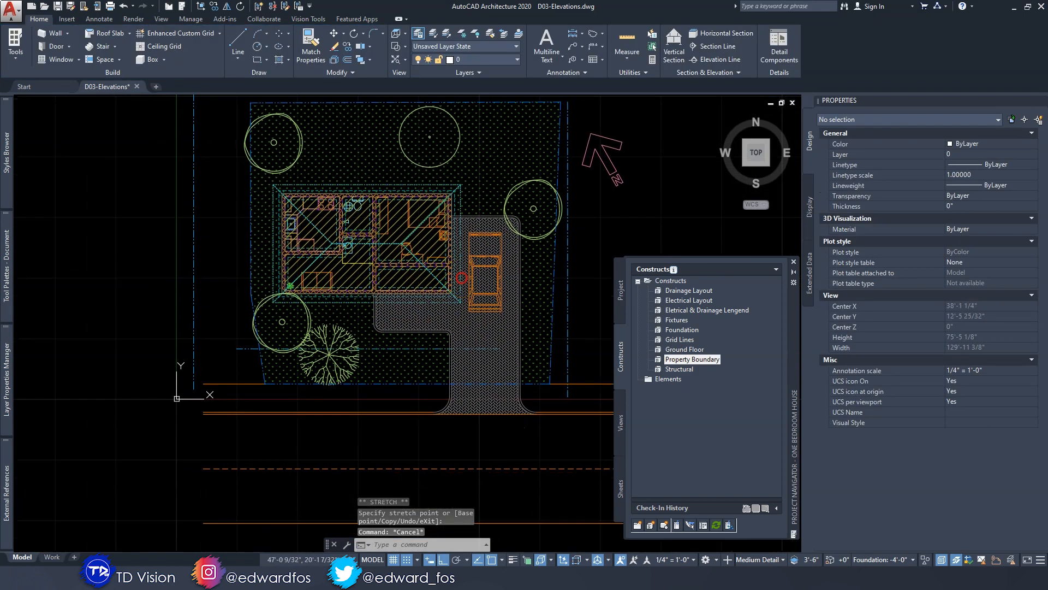
{"action": "left_click", "coordinate": [412, 349]}
{"action": "key", "text": "Escape"}
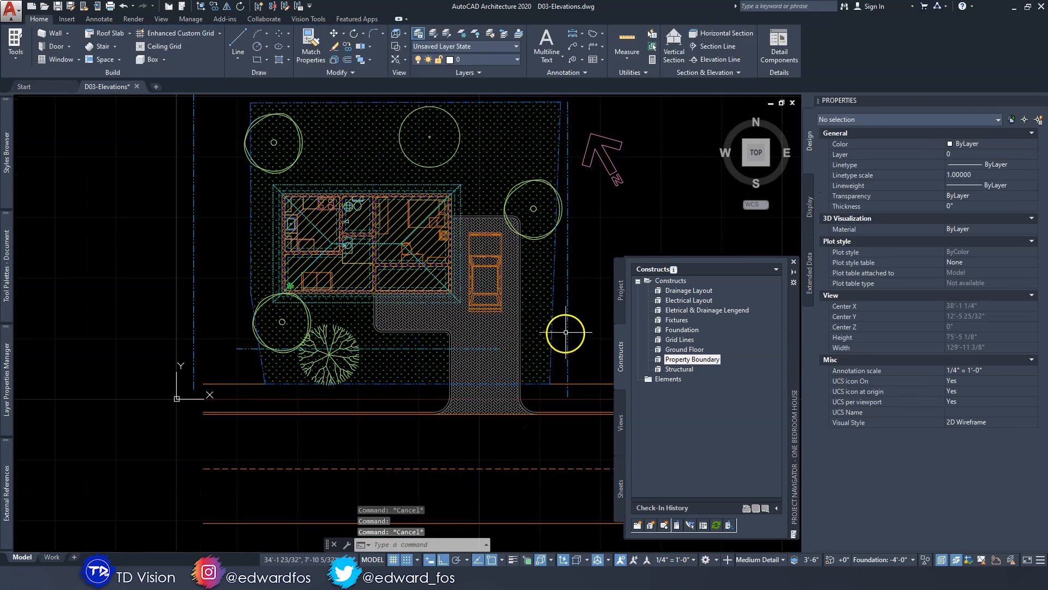
{"action": "left_click", "coordinate": [565, 332]}
{"action": "key", "text": "Escape"}
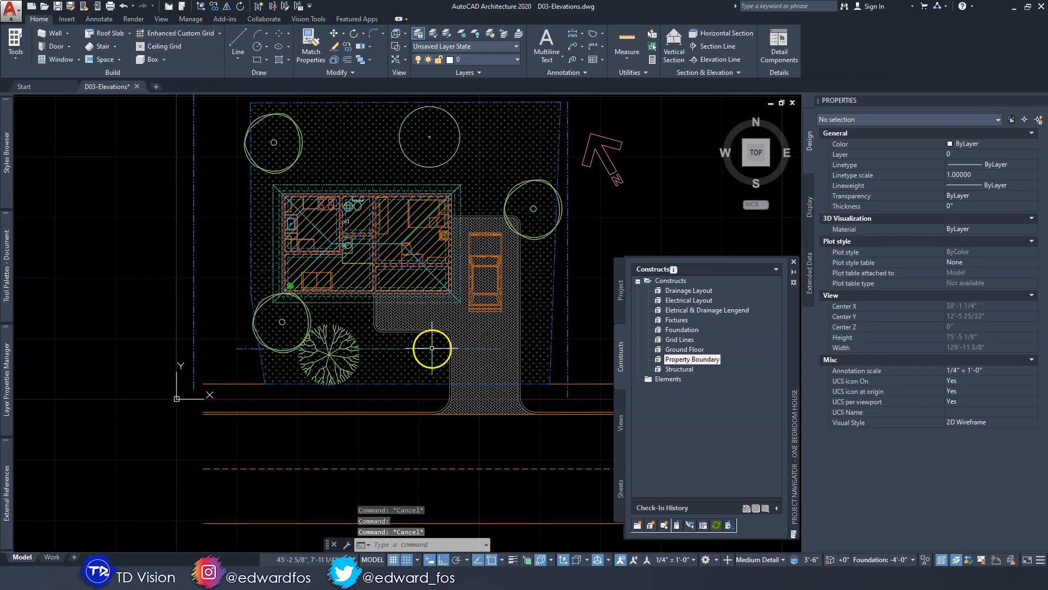
{"action": "left_click", "coordinate": [429, 348]}
{"action": "left_click", "coordinate": [326, 348]}
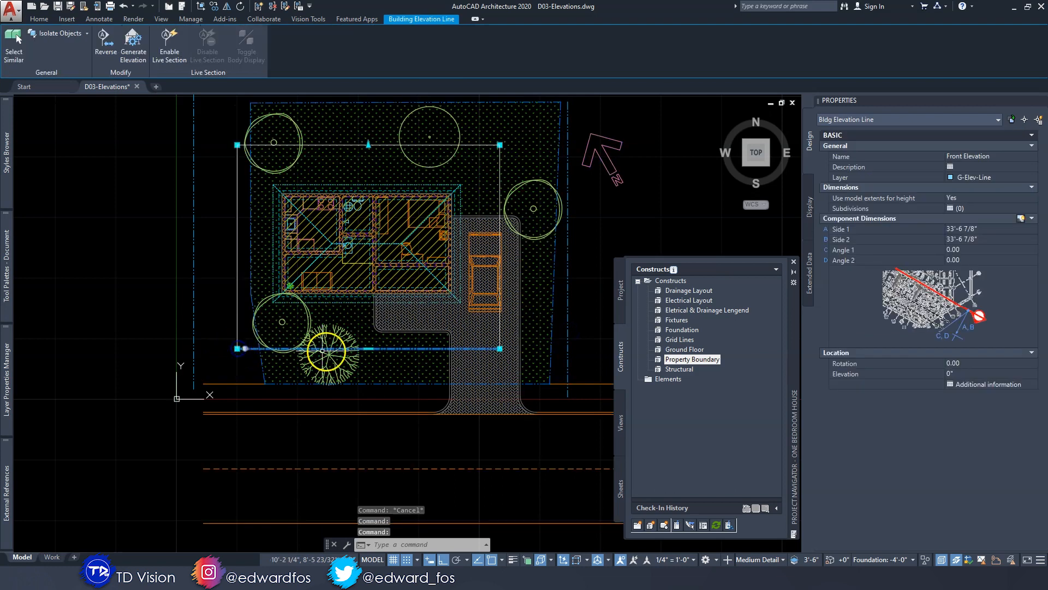
{"action": "left_click", "coordinate": [369, 348]}
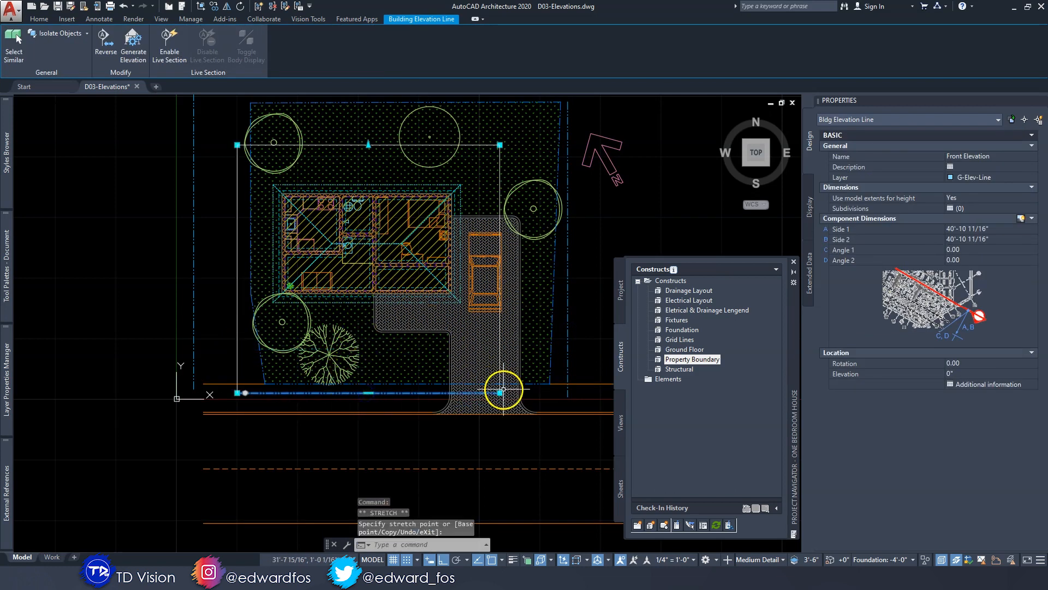
Step: Stretch the front elevation line's right end to the right elevation line and extend its depth past the back boundary to about 50'-5"
{"action": "left_click", "coordinate": [500, 393]}
{"action": "left_click", "coordinate": [567, 393]}
{"action": "middle_click_drag", "start_coordinate": [522, 175], "coordinate": [527, 270]}
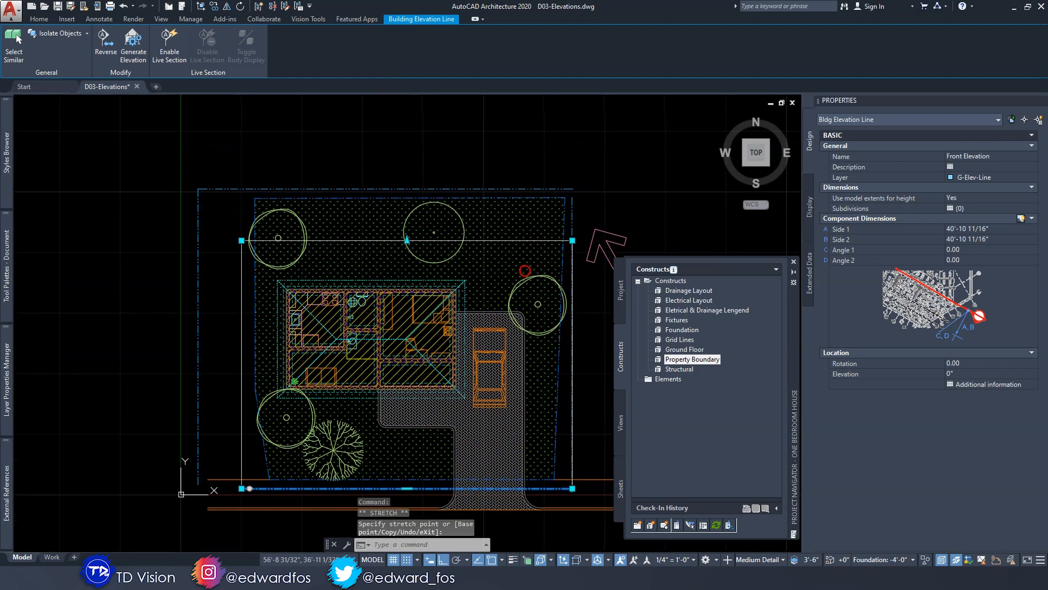
{"action": "key", "text": "Escape"}
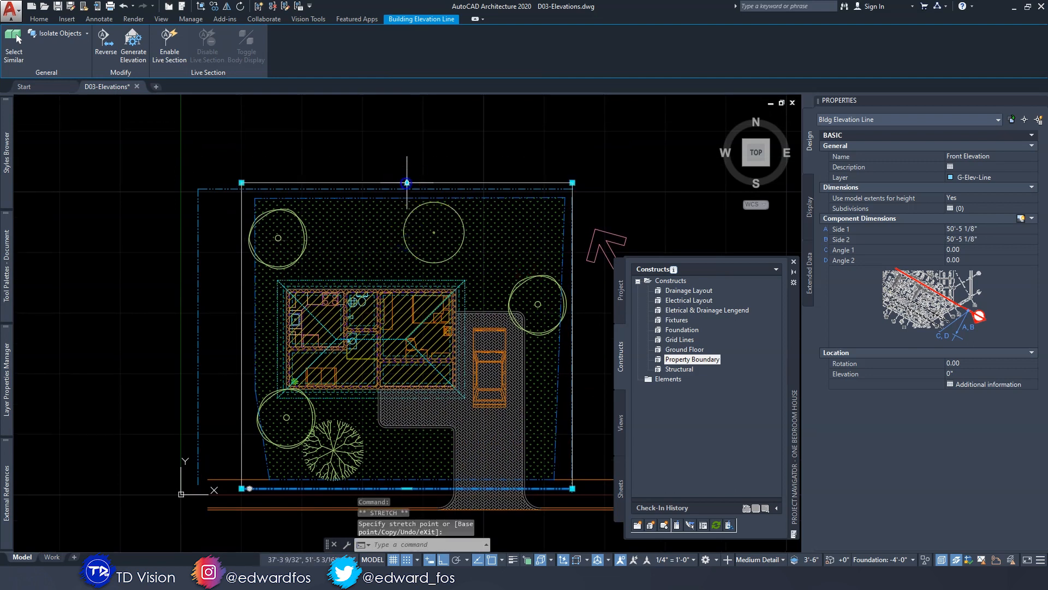
{"action": "key", "text": "Escape"}
Step: Refresh all four 2D elevations together from their enlarged elevation lines
{"action": "scroll", "coordinate": [381, 261], "scroll_direction": "down", "scroll_amount": 2}
{"action": "middle_click_drag", "start_coordinate": [395, 274], "coordinate": [214, 259]}
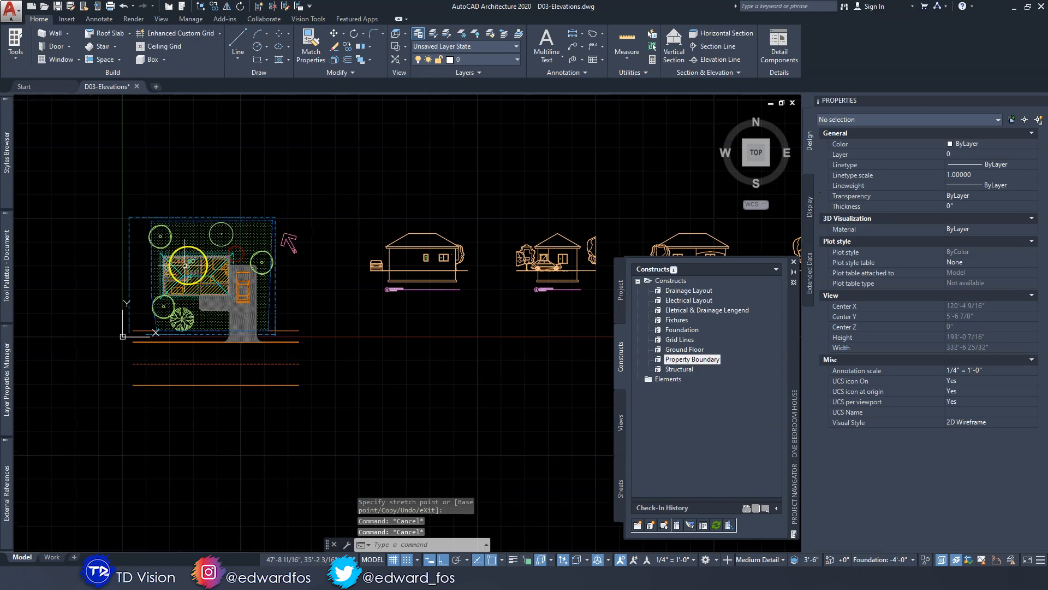
{"action": "scroll", "coordinate": [147, 263], "scroll_direction": "up", "scroll_amount": 1}
{"action": "middle_click_drag", "start_coordinate": [398, 299], "coordinate": [143, 293]}
{"action": "scroll", "coordinate": [143, 292], "scroll_direction": "down", "scroll_amount": 2}
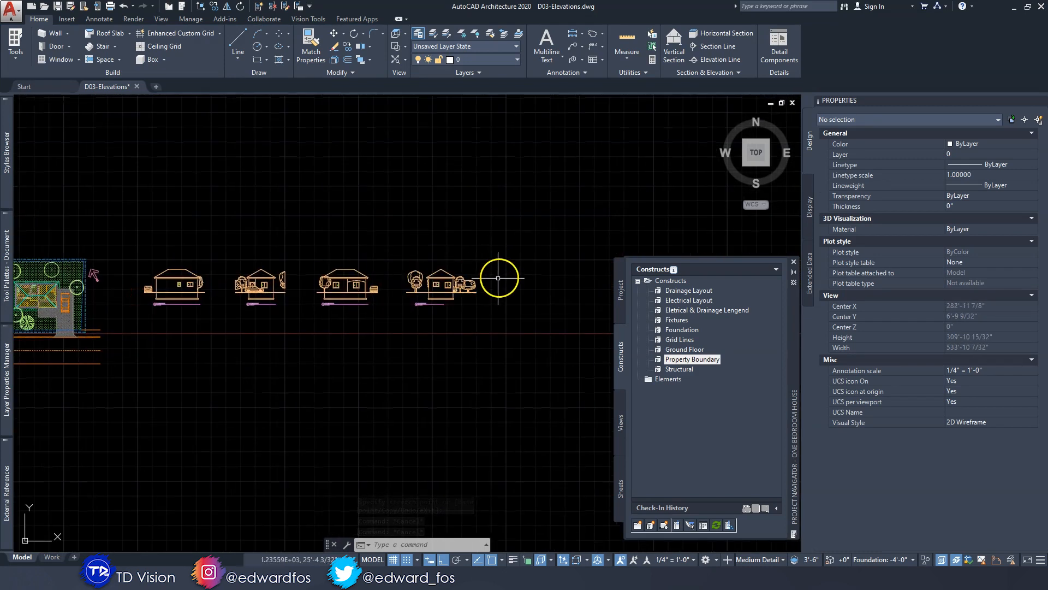
{"action": "left_click", "coordinate": [506, 304]}
{"action": "left_click", "coordinate": [175, 229]}
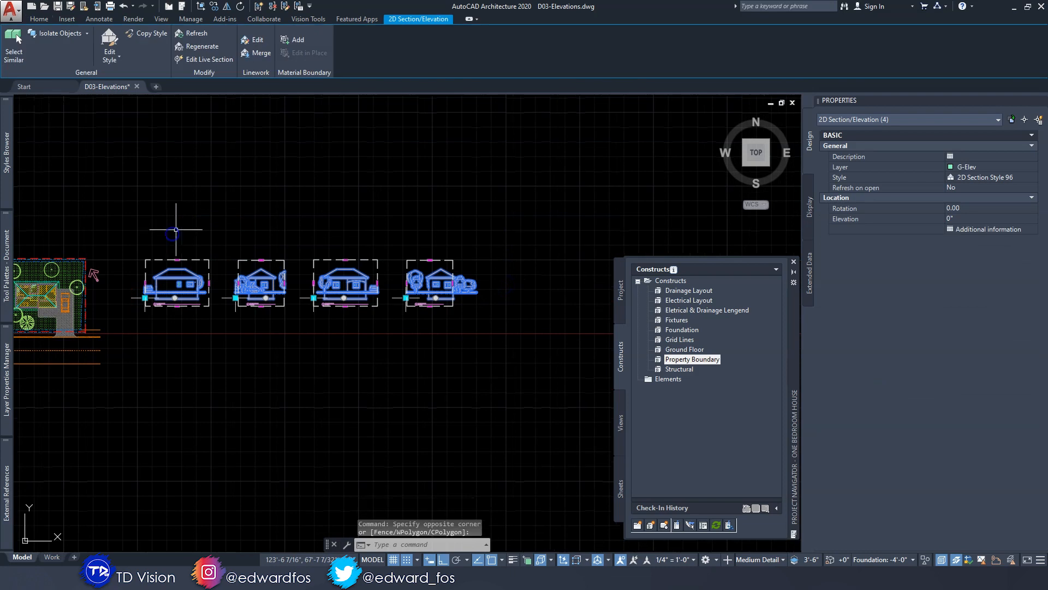
{"action": "left_click", "coordinate": [199, 48]}
{"action": "key", "text": "Escape"}
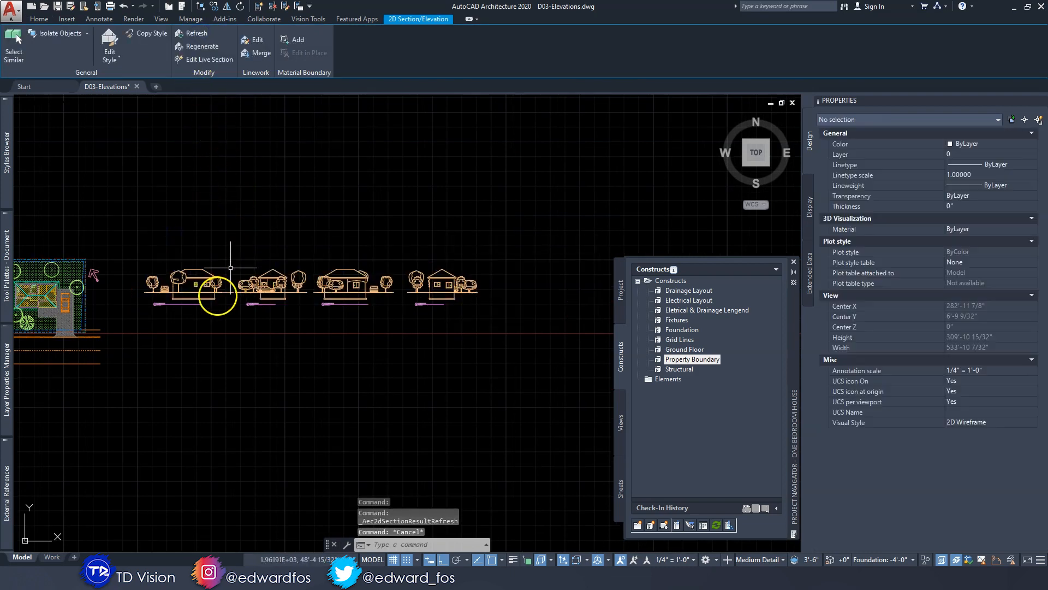
Step: Examine the refreshed elevations, especially the trees and car in front of the house on the right elevation
{"action": "key", "text": "Escape"}
{"action": "scroll", "coordinate": [211, 299], "scroll_direction": "up", "scroll_amount": 3}
{"action": "scroll", "coordinate": [236, 281], "scroll_direction": "down", "scroll_amount": 1}
{"action": "mouse_move", "coordinate": [237, 281]}
{"action": "middle_mouse_down"}
{"action": "mouse_move", "coordinate": [363, 270]}
{"action": "mouse_move", "coordinate": [210, 241]}
{"action": "middle_mouse_up"}
{"action": "scroll", "coordinate": [268, 252], "scroll_direction": "up", "scroll_amount": 1}
{"action": "middle_click_drag", "start_coordinate": [418, 244], "coordinate": [213, 255]}
{"action": "mouse_move", "coordinate": [477, 250]}
{"action": "middle_mouse_down"}
{"action": "mouse_move", "coordinate": [331, 250]}
{"action": "mouse_move", "coordinate": [552, 237]}
{"action": "middle_mouse_up"}
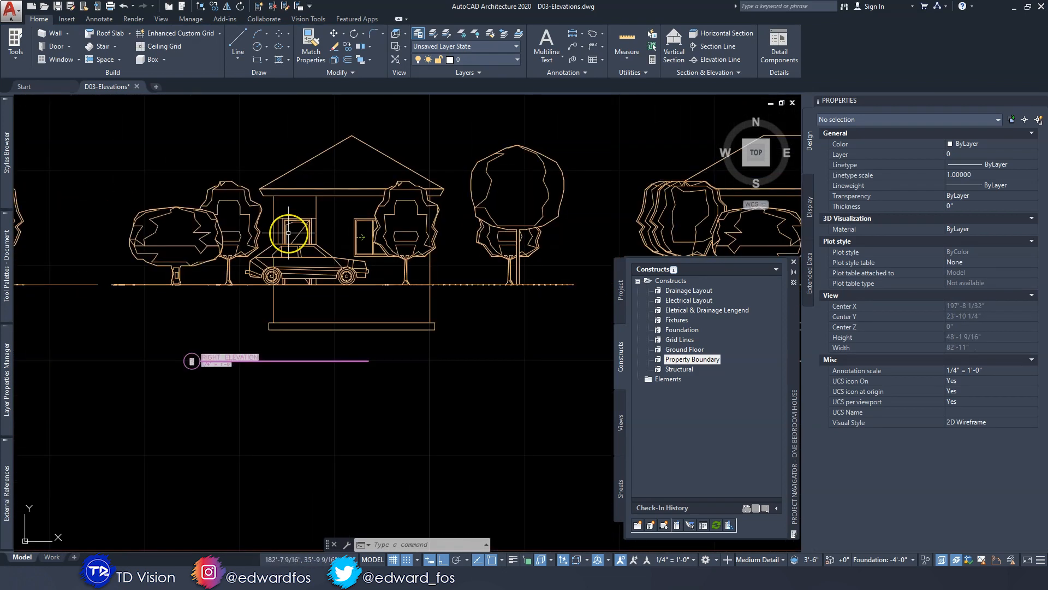
{"action": "scroll", "coordinate": [289, 232], "scroll_direction": "up", "scroll_amount": 2}
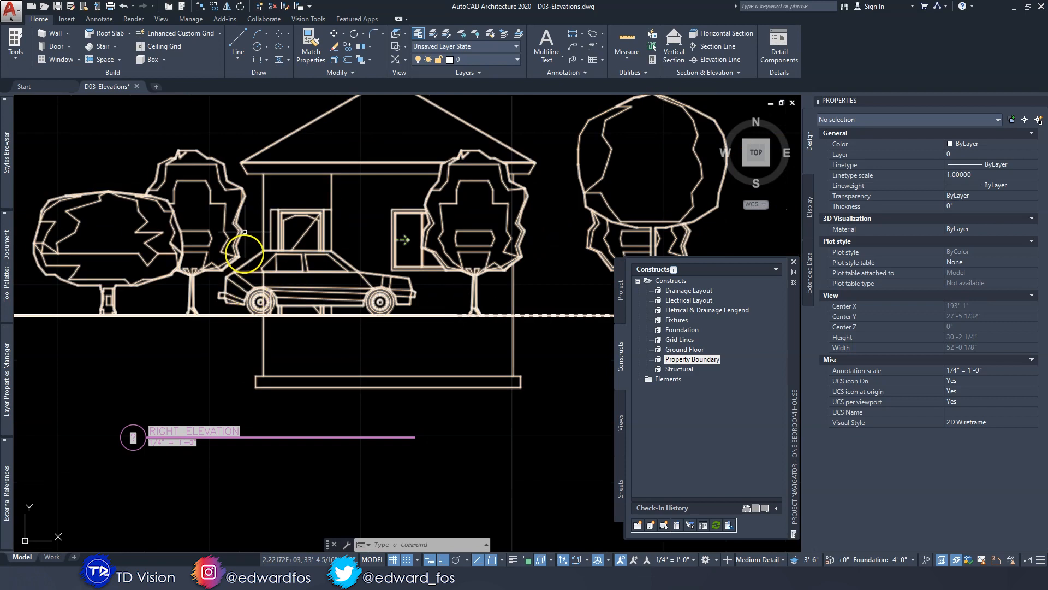
{"action": "middle_click_drag", "start_coordinate": [382, 147], "coordinate": [405, 232]}
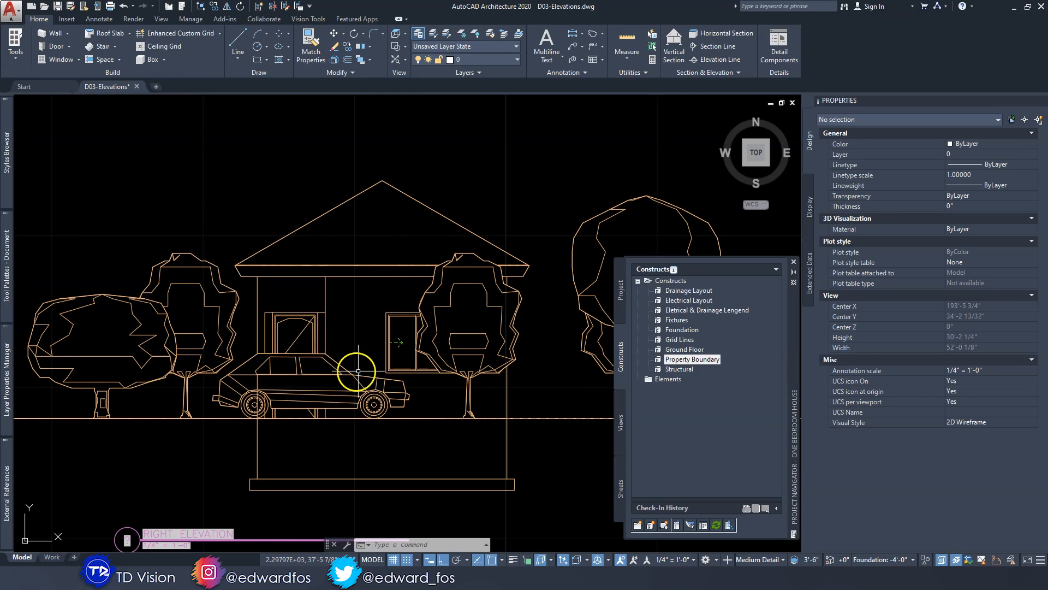
{"action": "scroll", "coordinate": [359, 307], "scroll_direction": "down", "scroll_amount": 2}
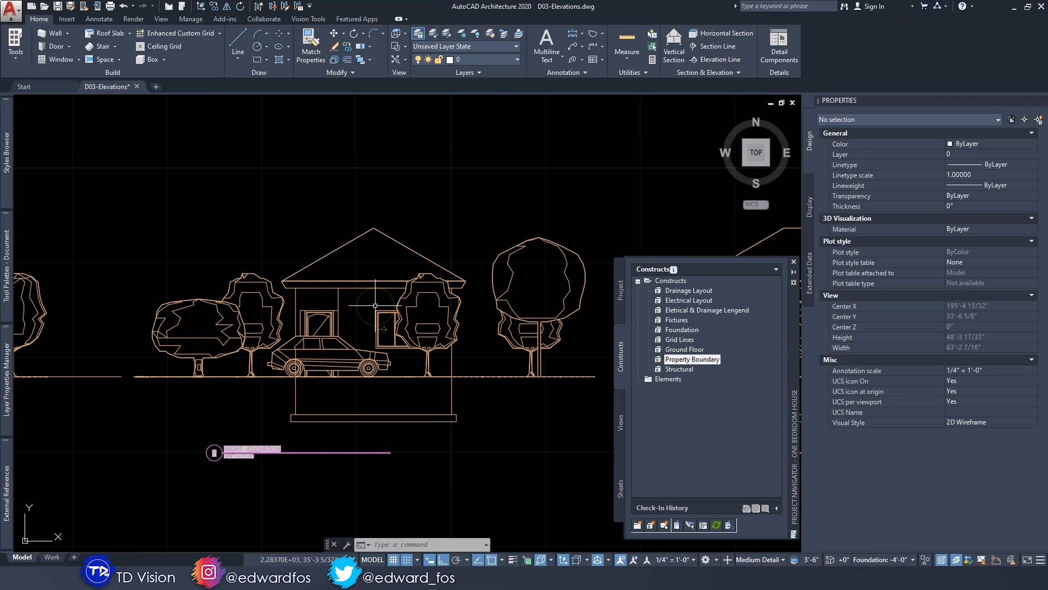
{"action": "middle_click_drag", "start_coordinate": [375, 305], "coordinate": [365, 302]}
Step: Collapse the Project Navigator and move the right elevation line between the house and the car, with sides of about 38'-0"
{"action": "left_click", "coordinate": [794, 277]}
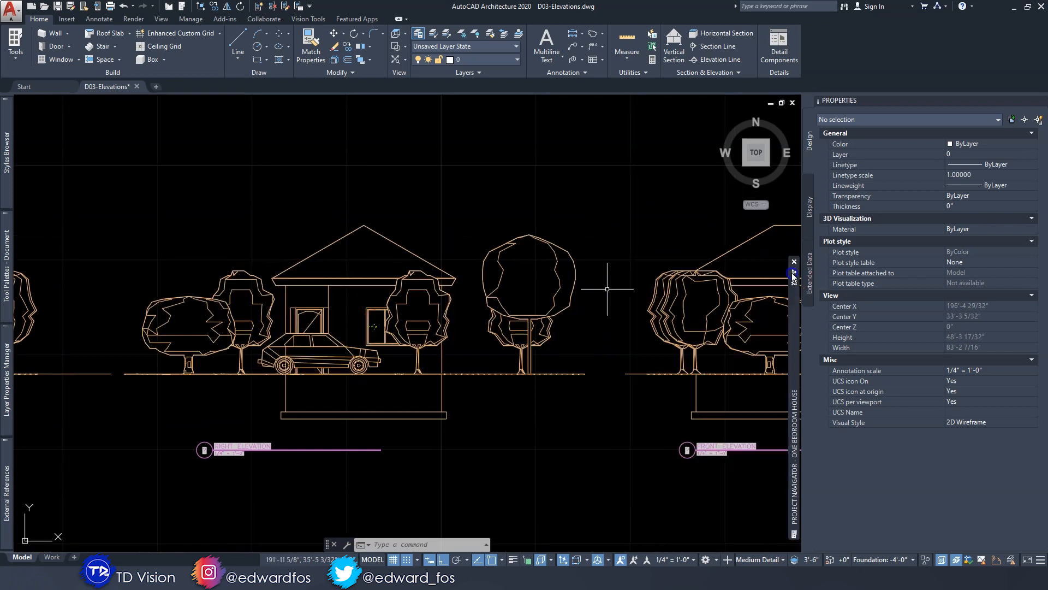
{"action": "scroll", "coordinate": [477, 332], "scroll_direction": "down", "scroll_amount": 2}
{"action": "scroll", "coordinate": [476, 331], "scroll_direction": "down", "scroll_amount": 4}
{"action": "scroll", "coordinate": [187, 327], "scroll_direction": "up", "scroll_amount": 1}
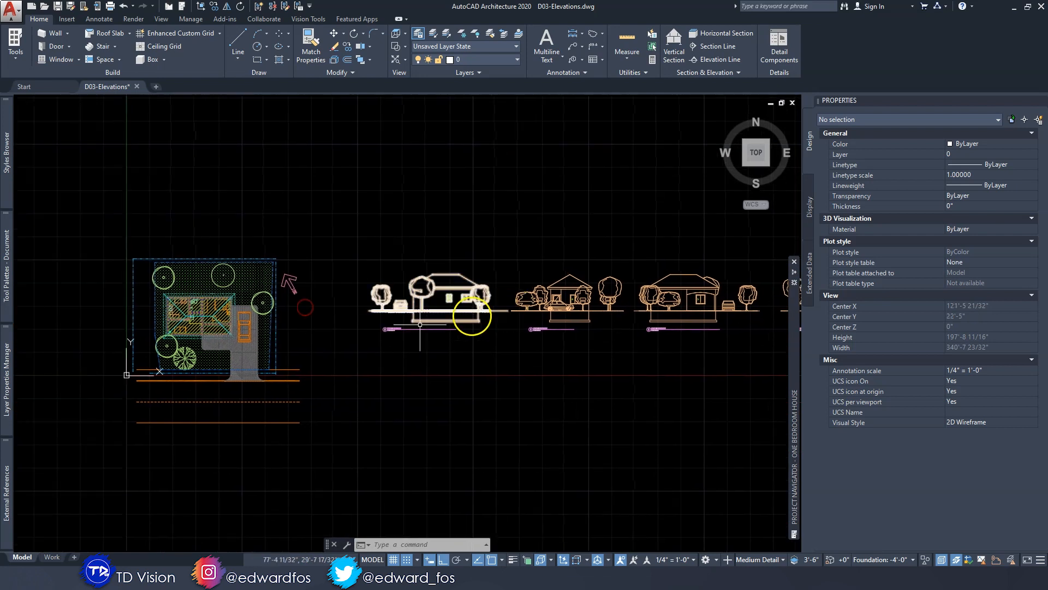
{"action": "scroll", "coordinate": [243, 346], "scroll_direction": "up", "scroll_amount": 2}
{"action": "left_click", "coordinate": [325, 298]}
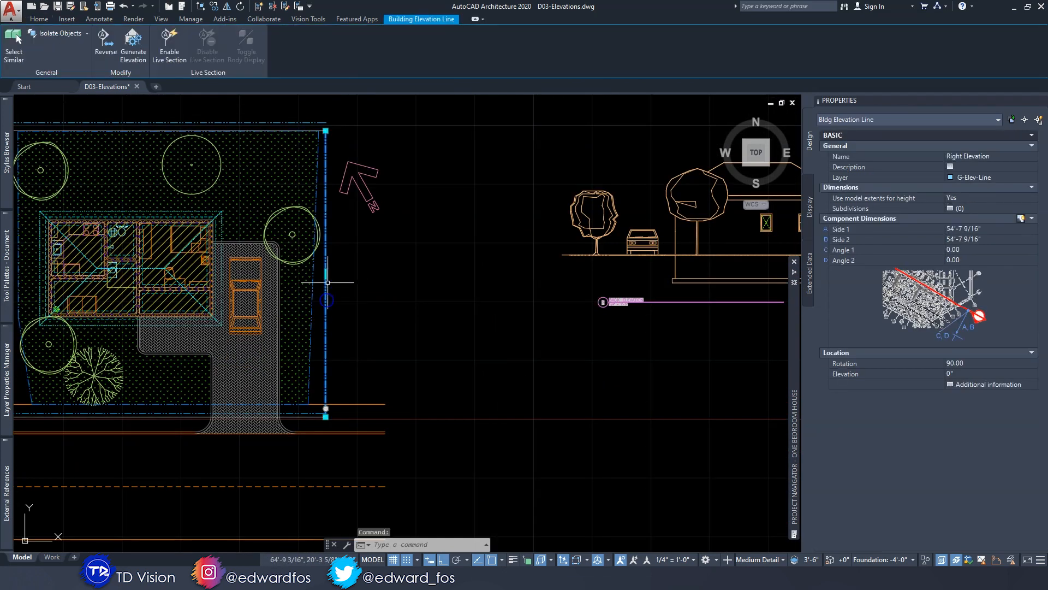
{"action": "left_click", "coordinate": [326, 273]}
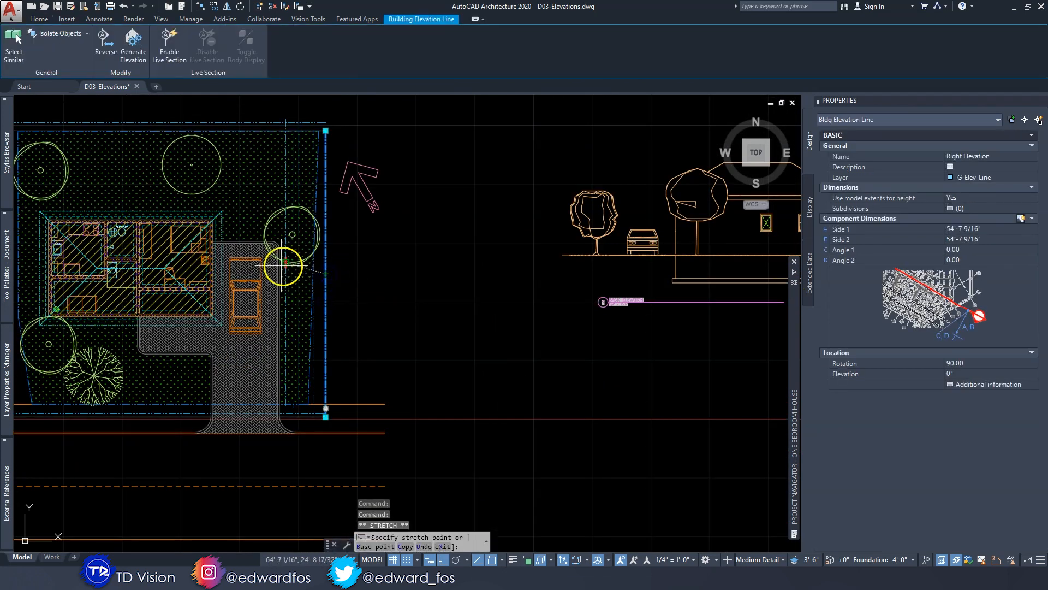
{"action": "scroll", "coordinate": [221, 264], "scroll_direction": "up", "scroll_amount": 2}
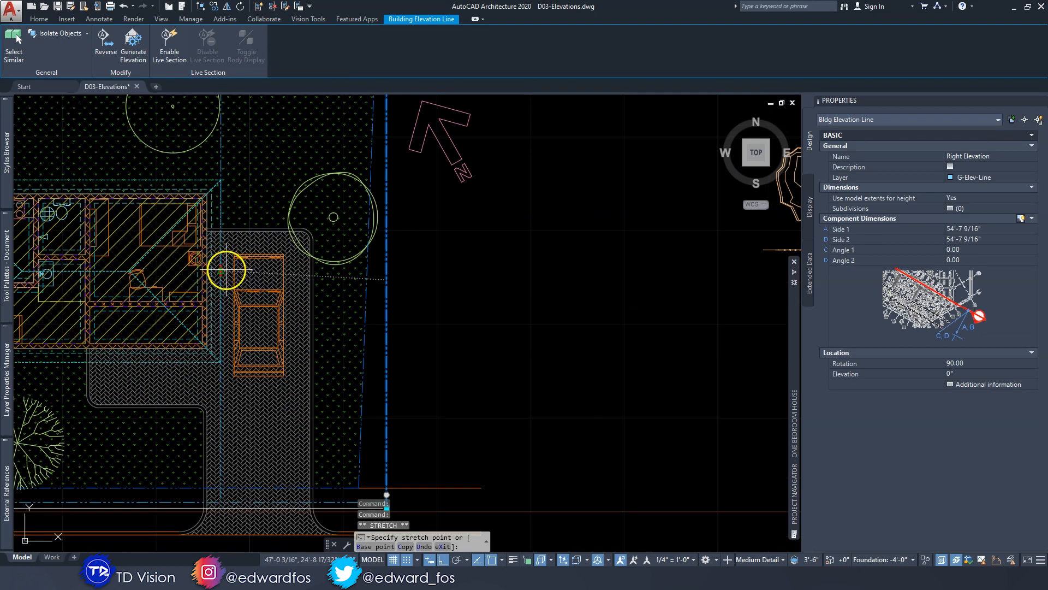
{"action": "left_click", "coordinate": [228, 279]}
{"action": "scroll", "coordinate": [325, 253], "scroll_direction": "down", "scroll_amount": 2}
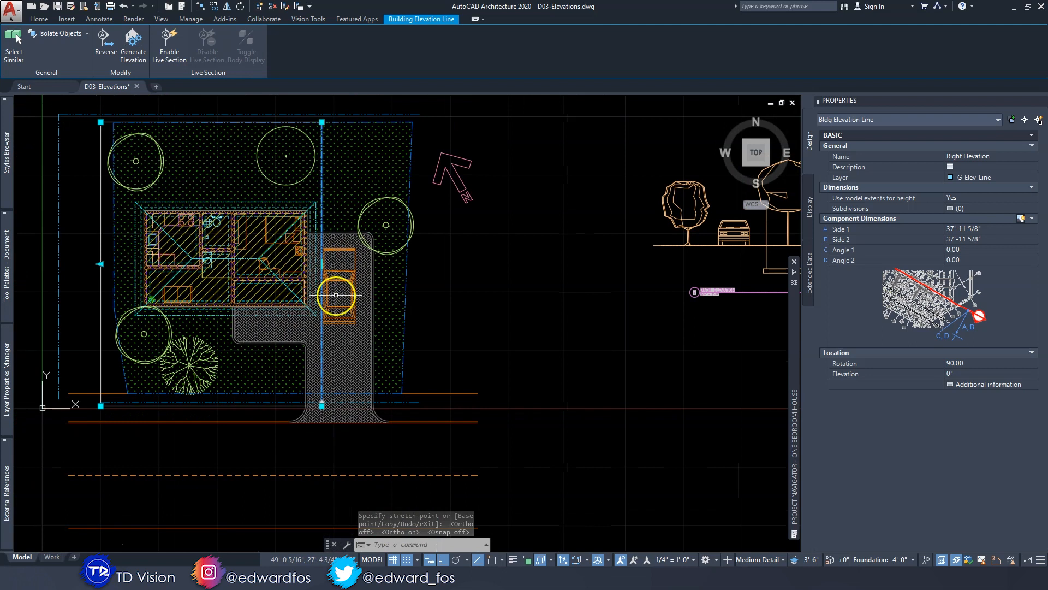
{"action": "middle_click_drag", "start_coordinate": [321, 261], "coordinate": [394, 244]}
{"action": "key", "text": "Escape"}
{"action": "key", "text": "Escape"}
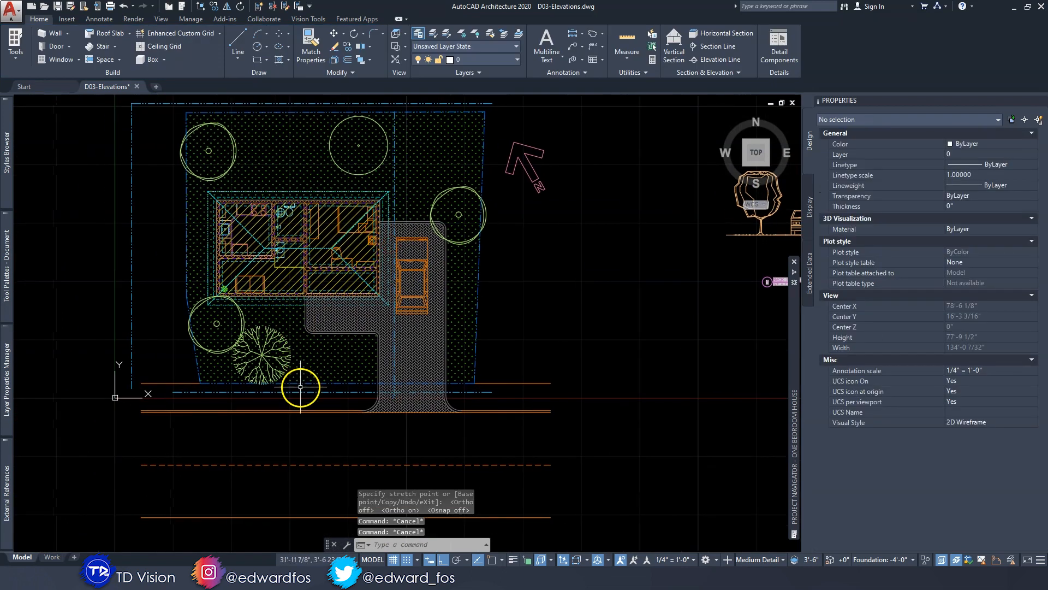
Step: Move the front elevation line between the house and the front trees' trunks, with sides of about 37'-10"
{"action": "left_click", "coordinate": [297, 391]}
{"action": "left_click", "coordinate": [333, 392]}
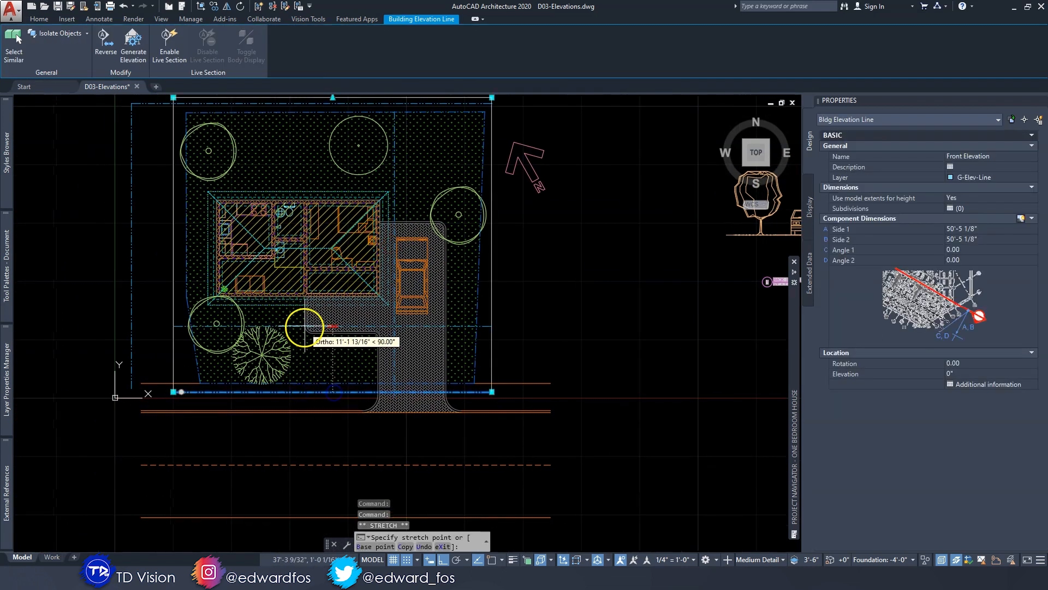
{"action": "left_click", "coordinate": [309, 319]}
{"action": "scroll", "coordinate": [222, 322], "scroll_direction": "up", "scroll_amount": 5}
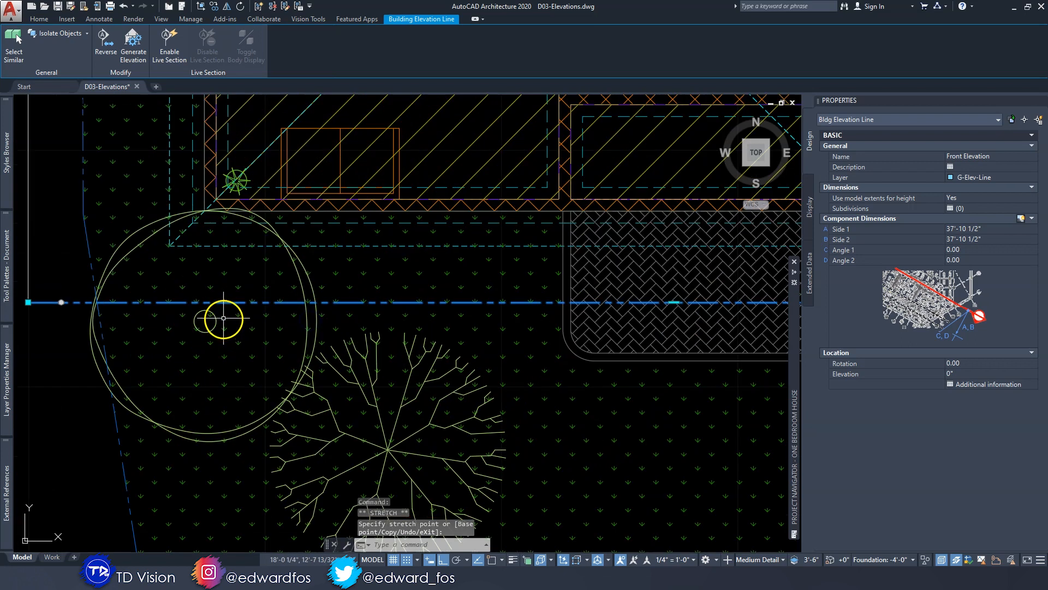
{"action": "scroll", "coordinate": [212, 311], "scroll_direction": "down", "scroll_amount": 5}
{"action": "middle_click_drag", "start_coordinate": [212, 311], "coordinate": [261, 363]}
{"action": "key", "text": "Escape"}
Step: Move the back elevation line inward, between the back trees' trunks and the house
{"action": "left_click", "coordinate": [288, 172]}
{"action": "scroll", "coordinate": [290, 170], "scroll_direction": "up", "scroll_amount": 2}
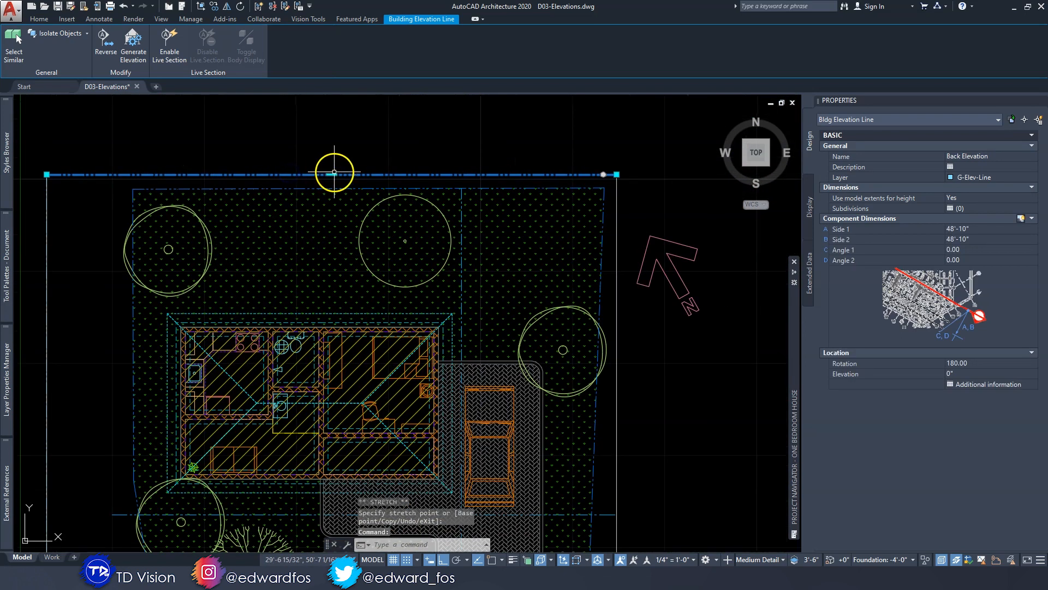
{"action": "left_click", "coordinate": [331, 175]}
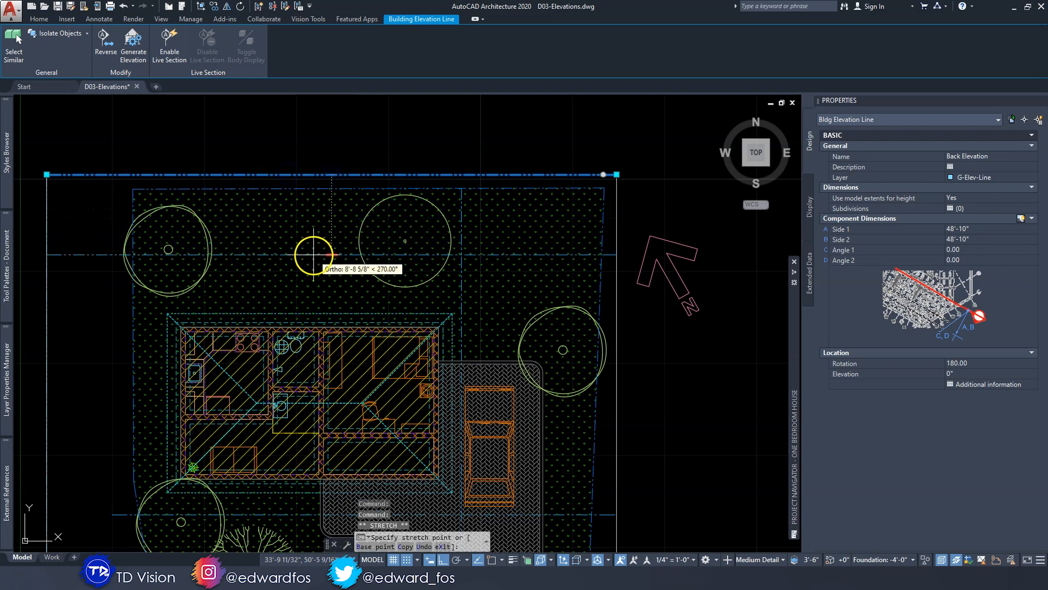
{"action": "middle_click_drag", "start_coordinate": [286, 264], "coordinate": [408, 133]}
{"action": "key", "text": "Escape"}
{"action": "left_click", "coordinate": [198, 286]}
{"action": "left_click", "coordinate": [139, 260]}
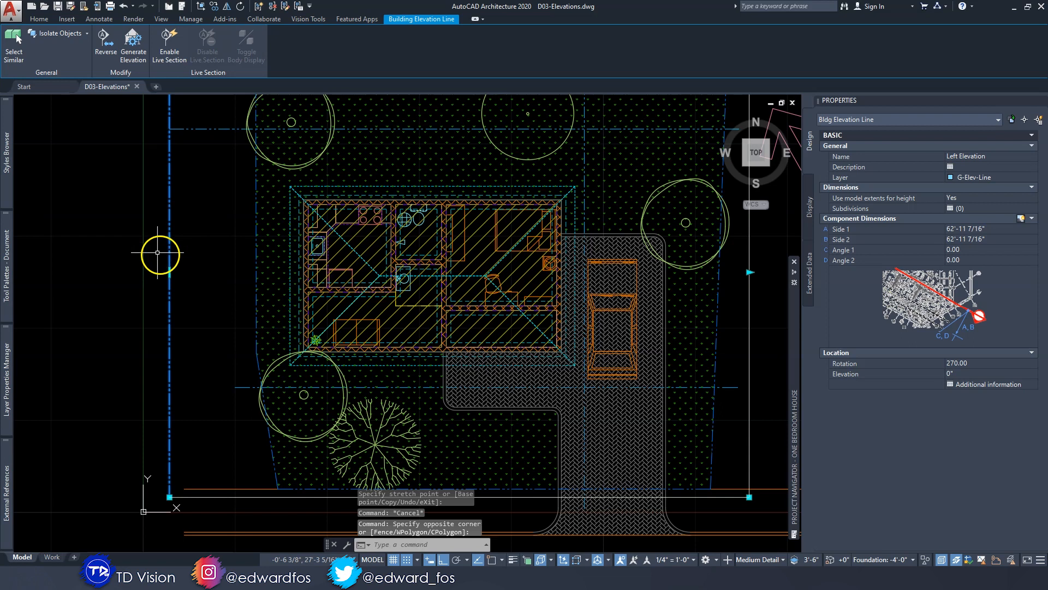
{"action": "scroll", "coordinate": [297, 322], "scroll_direction": "down", "scroll_amount": 2}
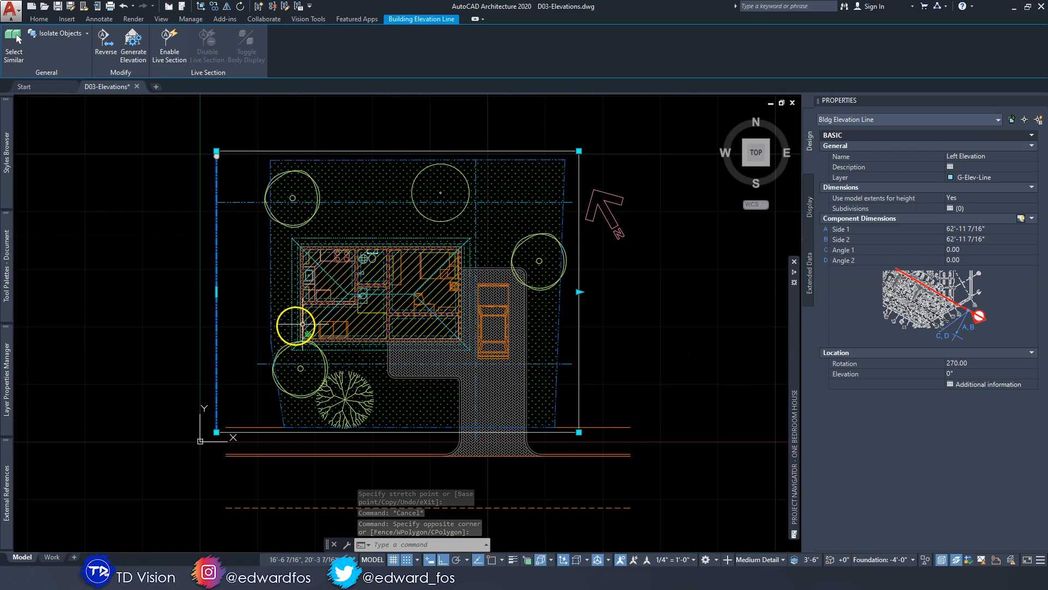
{"action": "key", "text": "Escape"}
Step: Refresh all four 2D elevations again from the repositioned elevation lines
{"action": "scroll", "coordinate": [283, 319], "scroll_direction": "down", "scroll_amount": 3}
{"action": "middle_click_drag", "start_coordinate": [507, 318], "coordinate": [358, 299]}
{"action": "left_click", "coordinate": [603, 332]}
{"action": "key", "text": "Escape"}
{"action": "left_click", "coordinate": [616, 276]}
{"action": "left_click", "coordinate": [124, 219]}
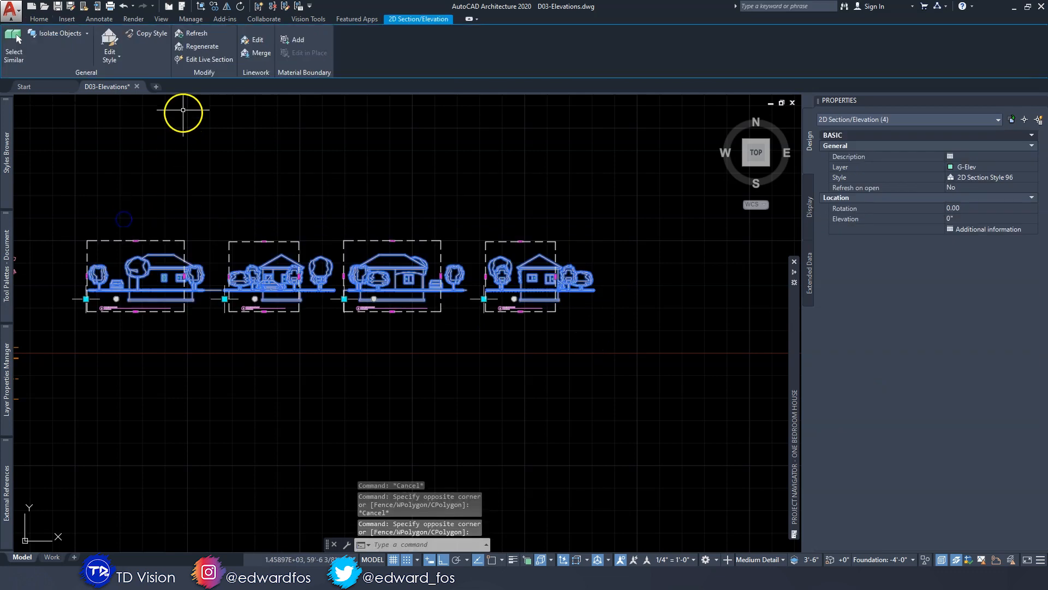
{"action": "left_click", "coordinate": [187, 35]}
{"action": "key", "text": "Escape"}
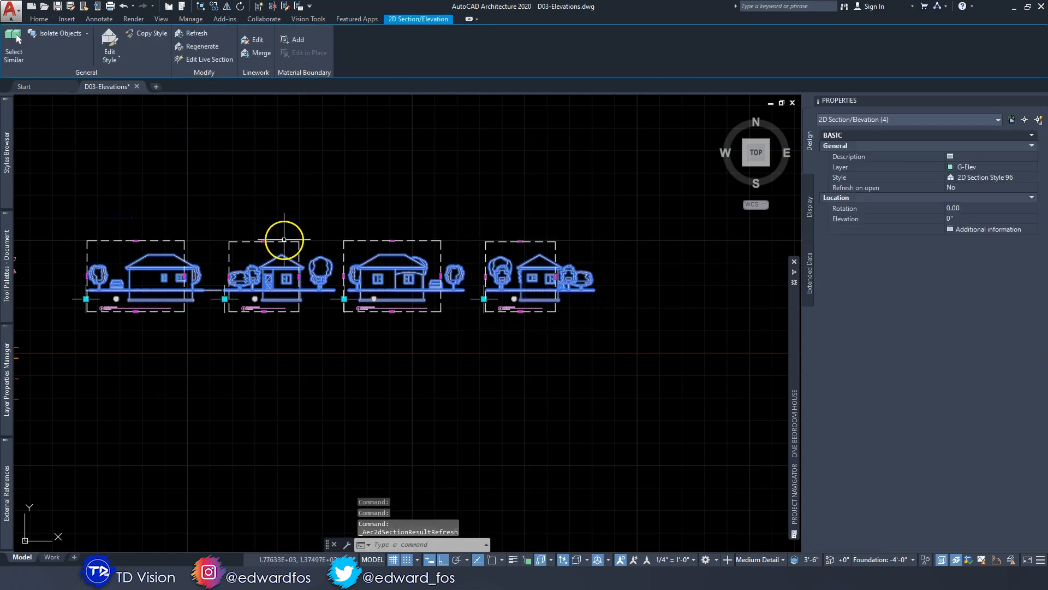
Step: Deselect the elevations and examine the refreshed back, right, front and left elevations for trees or car obstructing the house
{"action": "scroll", "coordinate": [163, 279], "scroll_direction": "up", "scroll_amount": 6}
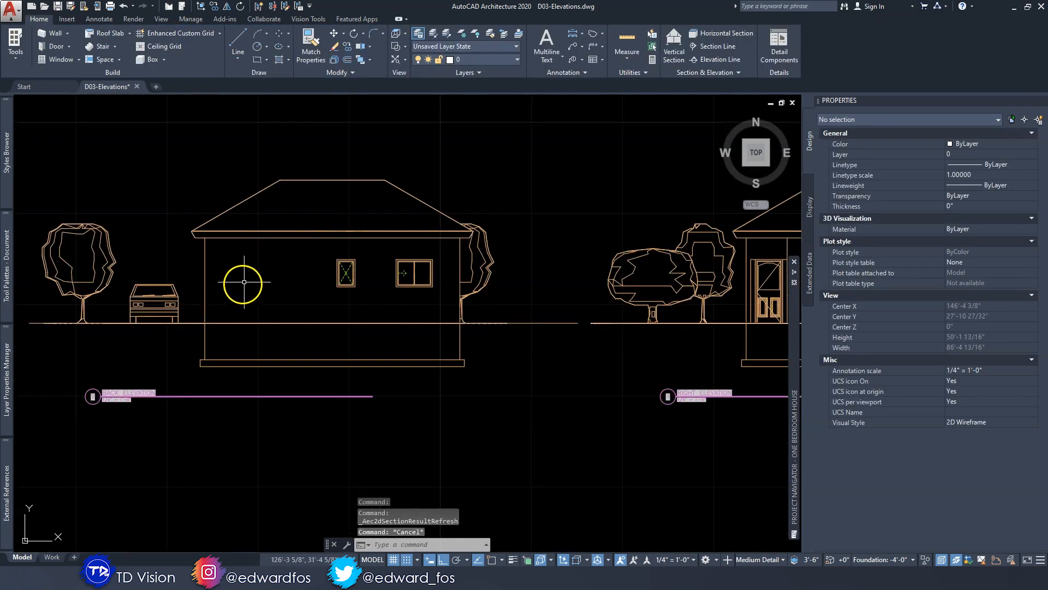
{"action": "scroll", "coordinate": [484, 263], "scroll_direction": "down", "scroll_amount": 5}
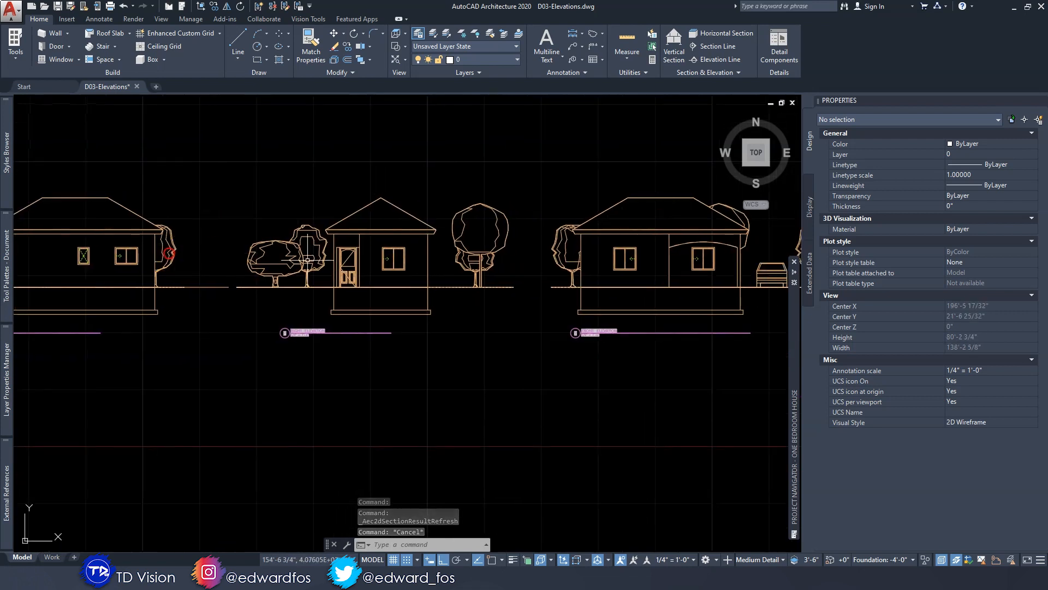
{"action": "scroll", "coordinate": [370, 265], "scroll_direction": "up", "scroll_amount": 6}
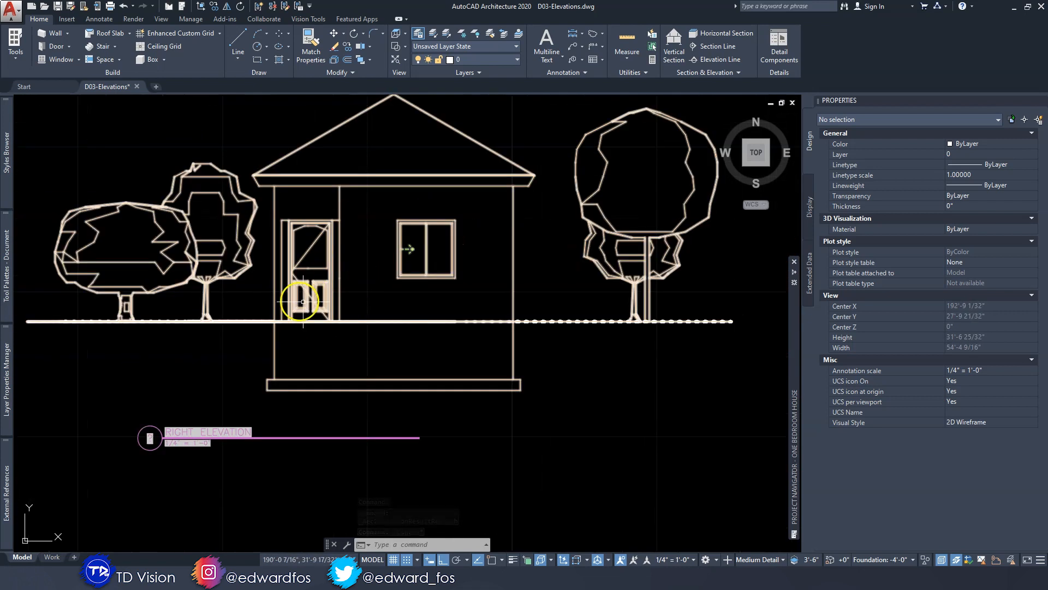
{"action": "scroll", "coordinate": [322, 312], "scroll_direction": "down", "scroll_amount": 6}
{"action": "middle_click_drag", "start_coordinate": [572, 311], "coordinate": [370, 300]}
{"action": "scroll", "coordinate": [462, 273], "scroll_direction": "up", "scroll_amount": 3}
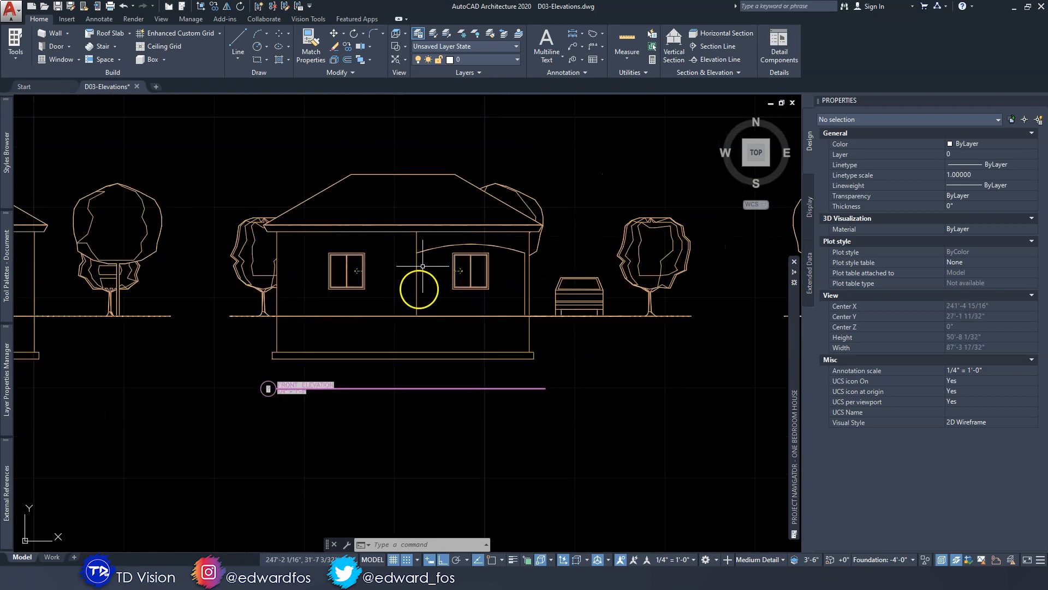
{"action": "scroll", "coordinate": [418, 247], "scroll_direction": "down", "scroll_amount": 2}
{"action": "scroll", "coordinate": [426, 245], "scroll_direction": "up", "scroll_amount": 2}
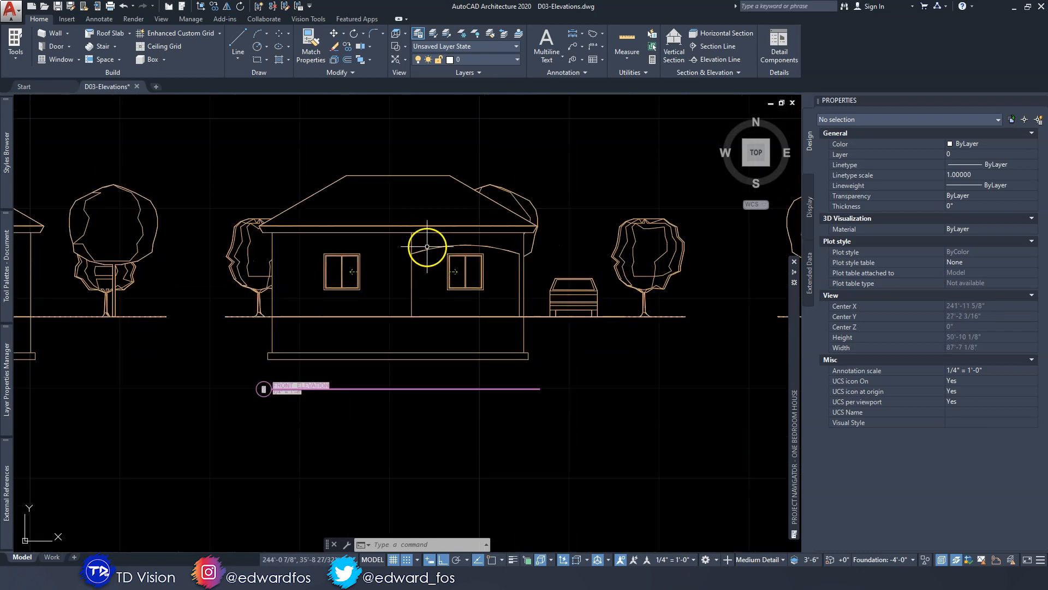
{"action": "middle_click_drag", "start_coordinate": [644, 241], "coordinate": [382, 247]}
{"action": "scroll", "coordinate": [437, 241], "scroll_direction": "down", "scroll_amount": 2}
{"action": "mouse_move", "coordinate": [614, 245]}
{"action": "middle_mouse_down"}
{"action": "mouse_move", "coordinate": [497, 243]}
{"action": "mouse_move", "coordinate": [947, 216]}
{"action": "middle_mouse_up"}
{"action": "scroll", "coordinate": [547, 242], "scroll_direction": "up", "scroll_amount": 2}
{"action": "scroll", "coordinate": [468, 248], "scroll_direction": "down", "scroll_amount": 2}
{"action": "scroll", "coordinate": [201, 226], "scroll_direction": "up", "scroll_amount": 4}
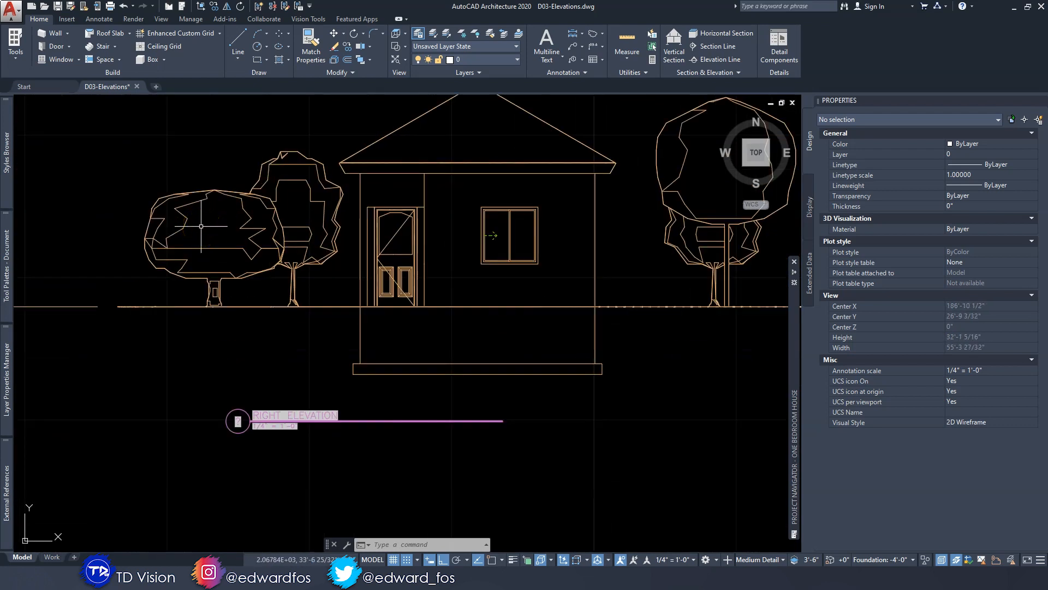
{"action": "scroll", "coordinate": [367, 262], "scroll_direction": "down", "scroll_amount": 4}
{"action": "middle_click_drag", "start_coordinate": [216, 293], "coordinate": [499, 282]}
{"action": "scroll", "coordinate": [420, 268], "scroll_direction": "up", "scroll_amount": 4}
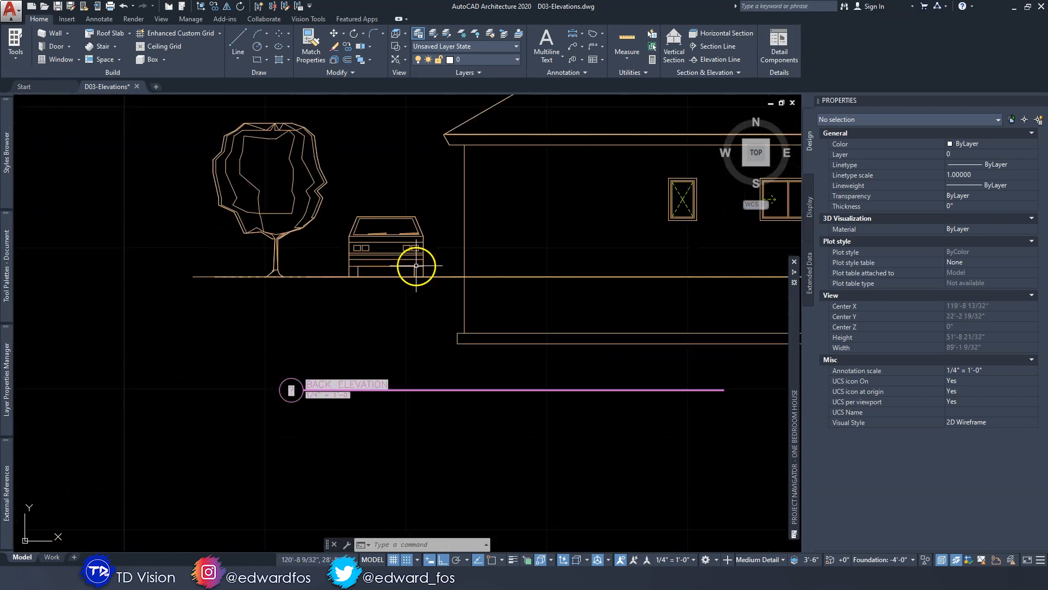
Step: Inspect the ground line against the car and house base in the back elevation, and check the site plan
{"action": "scroll", "coordinate": [413, 279], "scroll_direction": "up", "scroll_amount": 4}
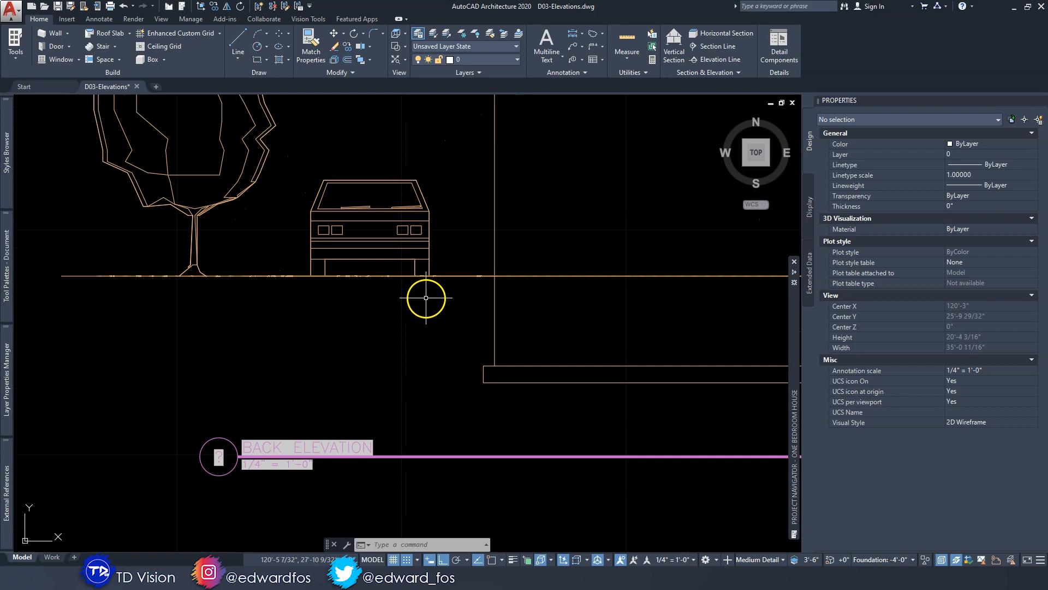
{"action": "scroll", "coordinate": [452, 299], "scroll_direction": "down", "scroll_amount": 8}
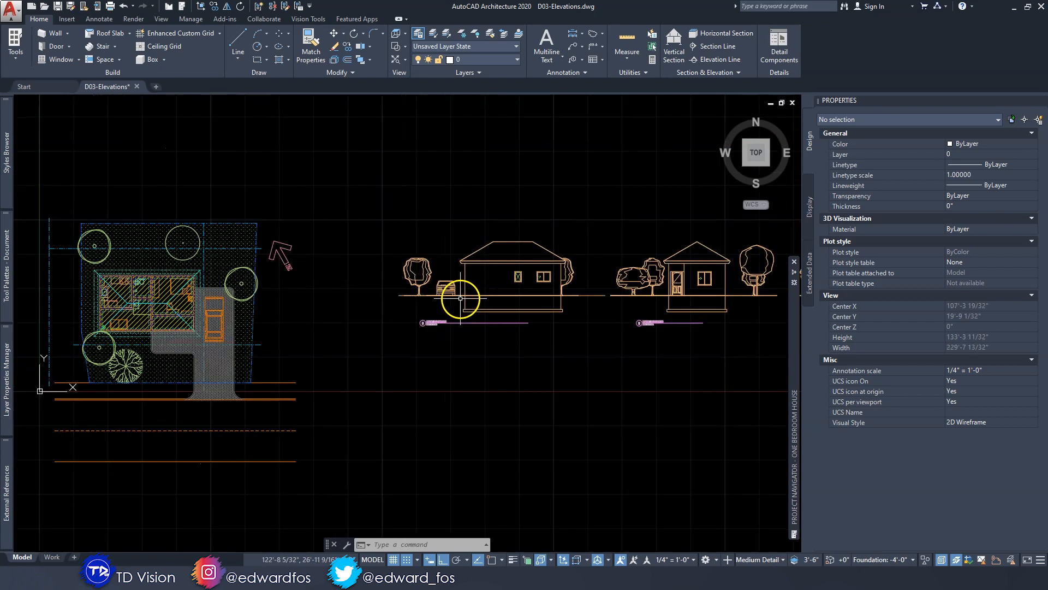
{"action": "scroll", "coordinate": [489, 300], "scroll_direction": "up", "scroll_amount": 6}
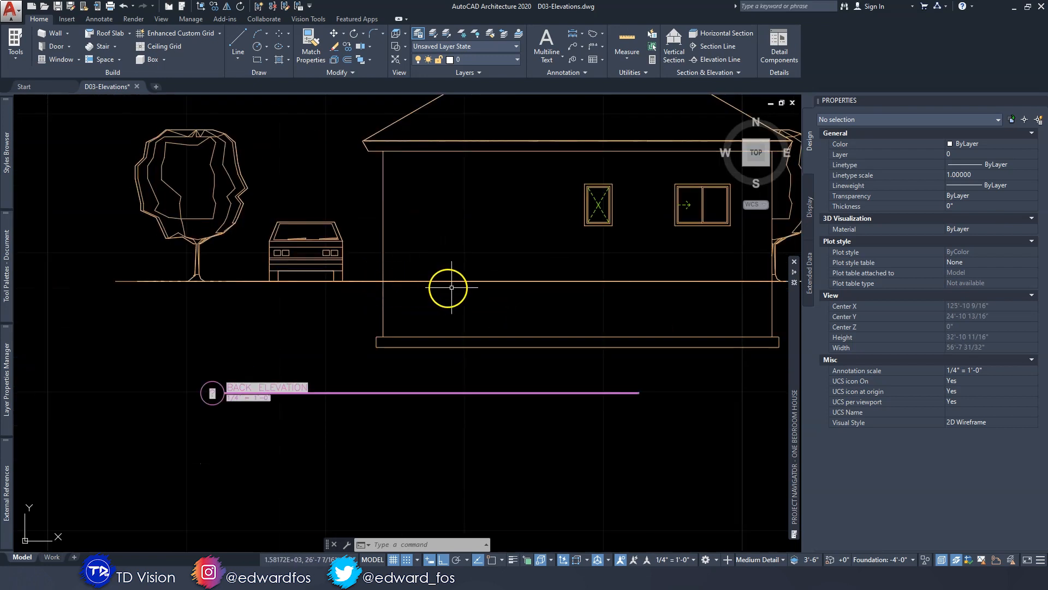
{"action": "mouse_move", "coordinate": [538, 281]}
{"action": "middle_mouse_down"}
{"action": "mouse_move", "coordinate": [583, 290]}
{"action": "mouse_move", "coordinate": [486, 277]}
{"action": "middle_mouse_up"}
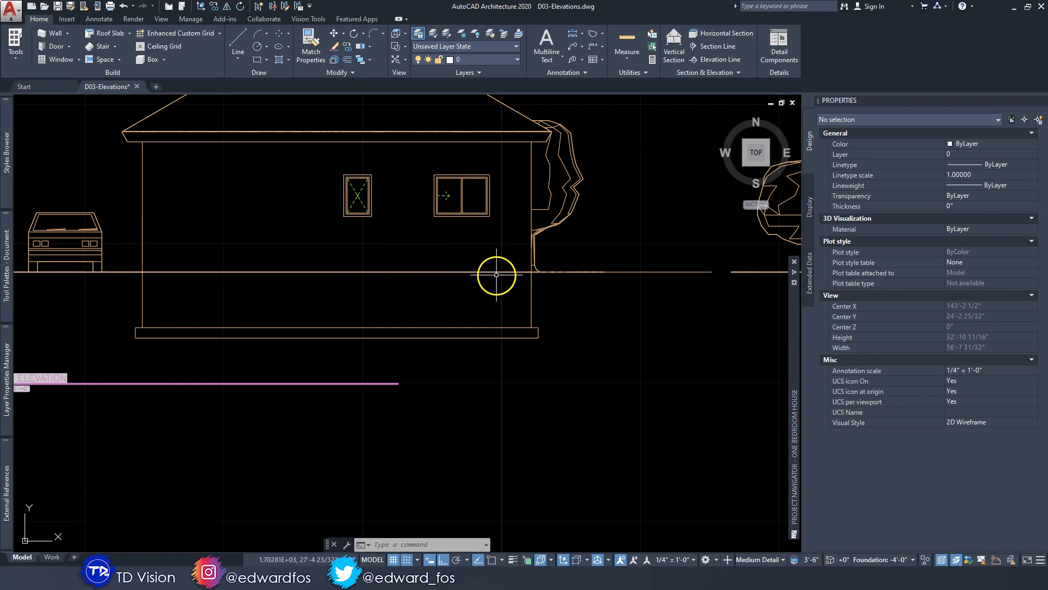
{"action": "scroll", "coordinate": [496, 275], "scroll_direction": "down", "scroll_amount": 8}
{"action": "middle_click_drag", "start_coordinate": [313, 311], "coordinate": [323, 308]}
{"action": "scroll", "coordinate": [324, 309], "scroll_direction": "up", "scroll_amount": 4}
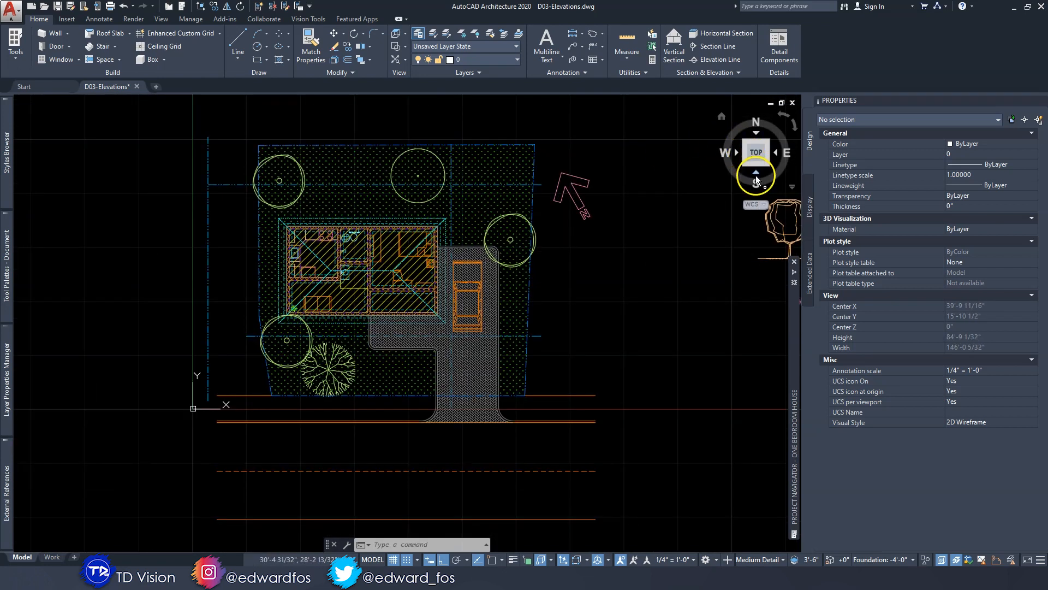
Step: Show the model from the front in the Conceptual visual style and examine the ground level against the porch floor
{"action": "left_click", "coordinate": [756, 173]}
{"action": "left_click", "coordinate": [78, 108]}
{"action": "left_click", "coordinate": [96, 139]}
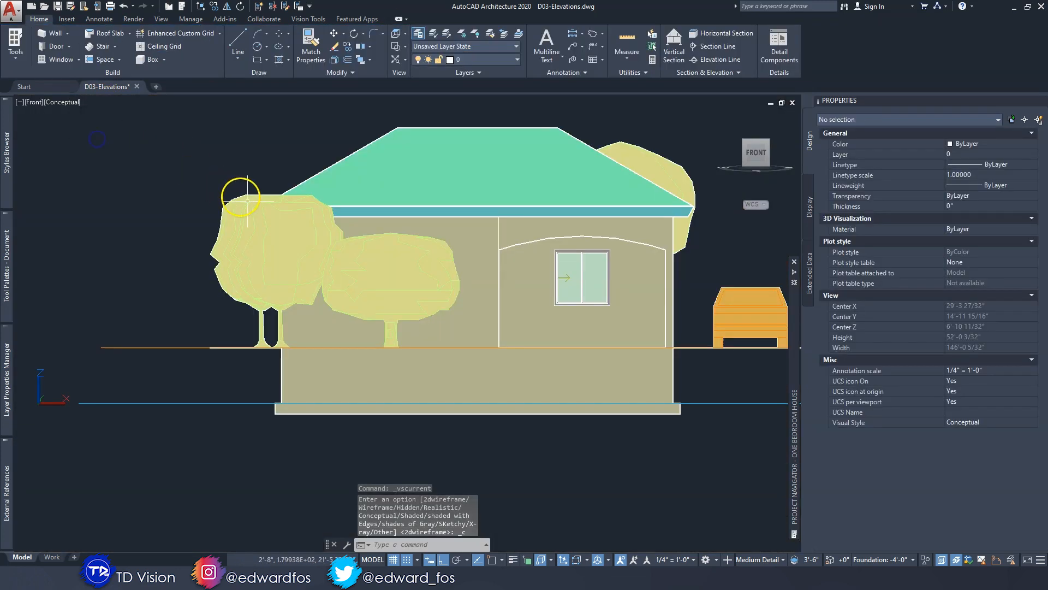
{"action": "scroll", "coordinate": [447, 342], "scroll_direction": "down", "scroll_amount": 3}
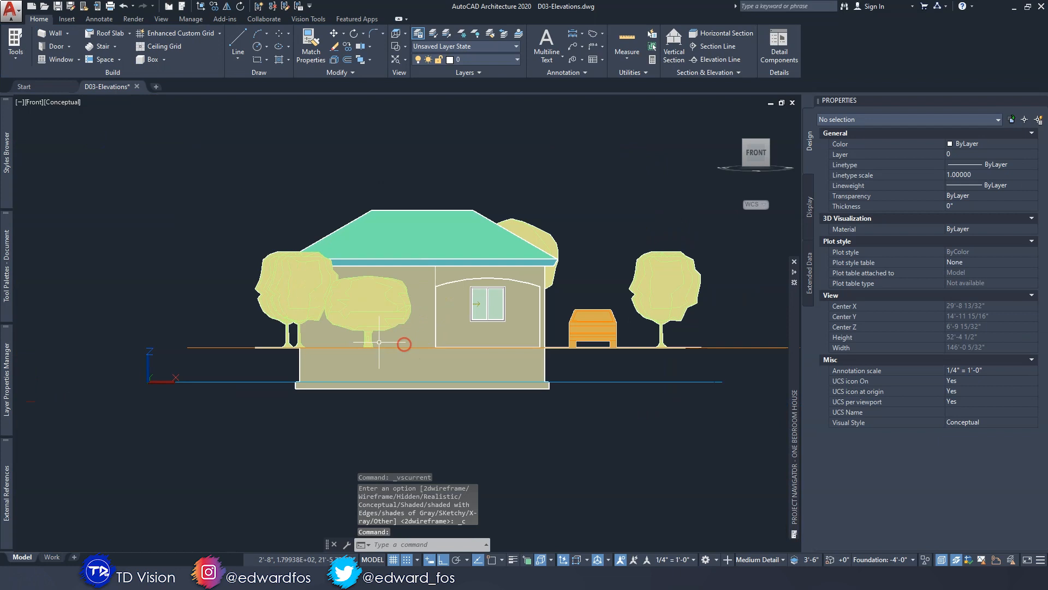
{"action": "scroll", "coordinate": [474, 361], "scroll_direction": "up", "scroll_amount": 3}
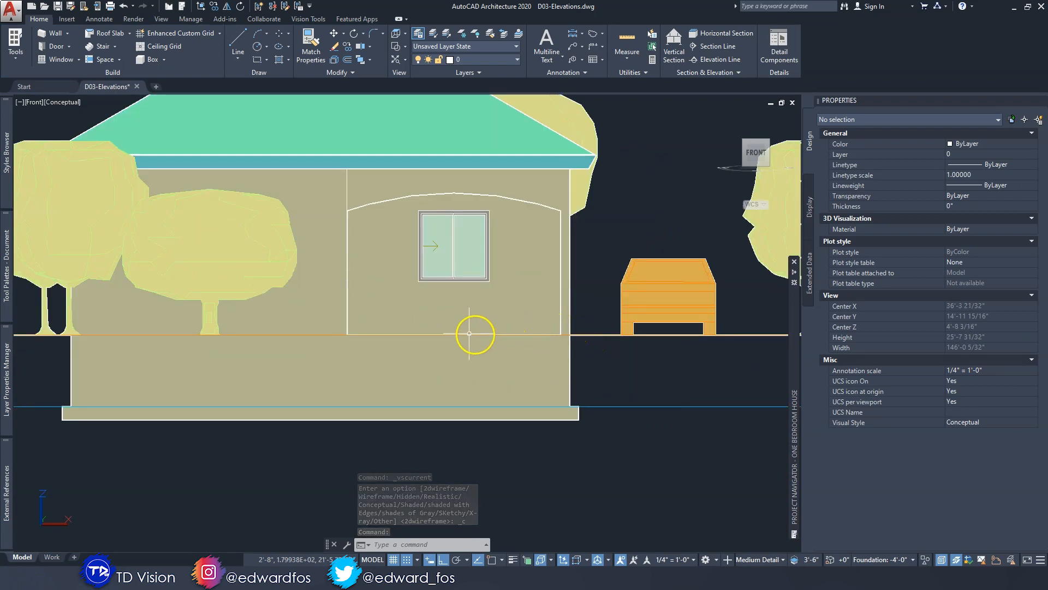
{"action": "scroll", "coordinate": [397, 335], "scroll_direction": "down", "scroll_amount": 2}
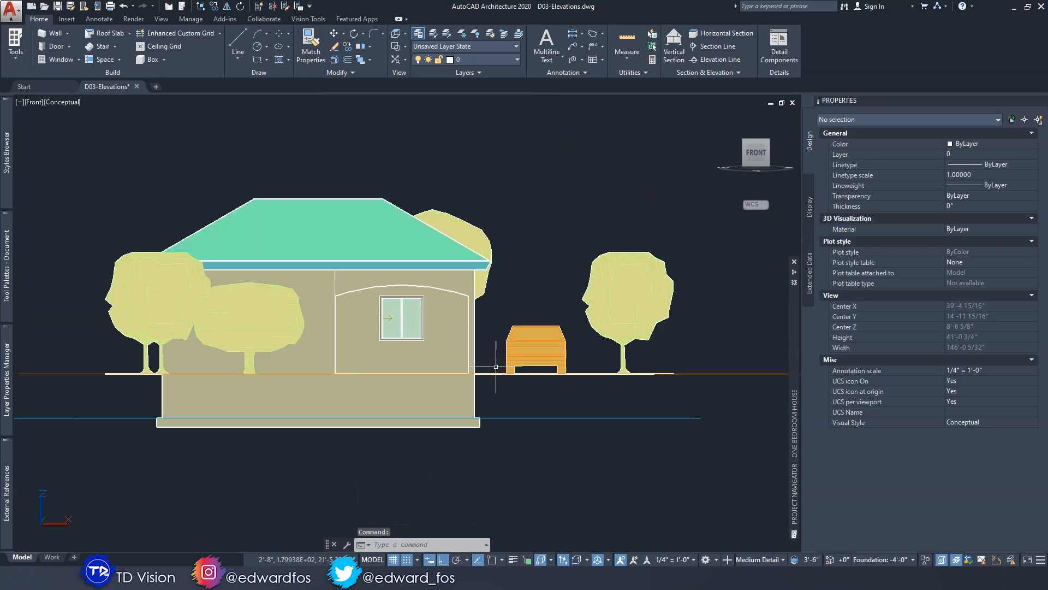
{"action": "scroll", "coordinate": [474, 349], "scroll_direction": "up", "scroll_amount": 2}
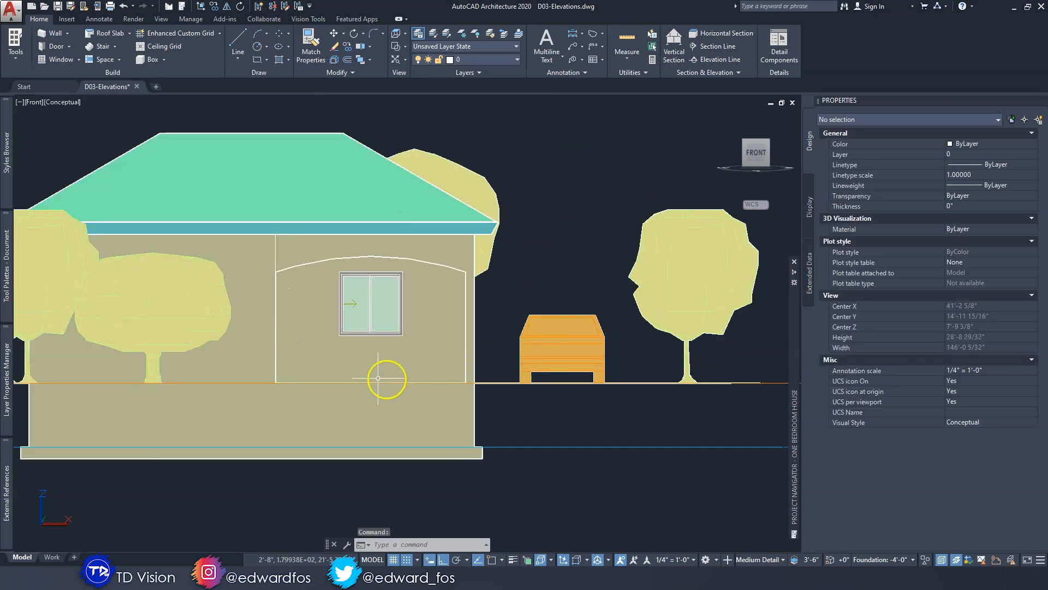
Step: Set the insertion point Z of the D03-Property Boundary external reference to 3'6"
{"action": "left_click", "coordinate": [504, 383]}
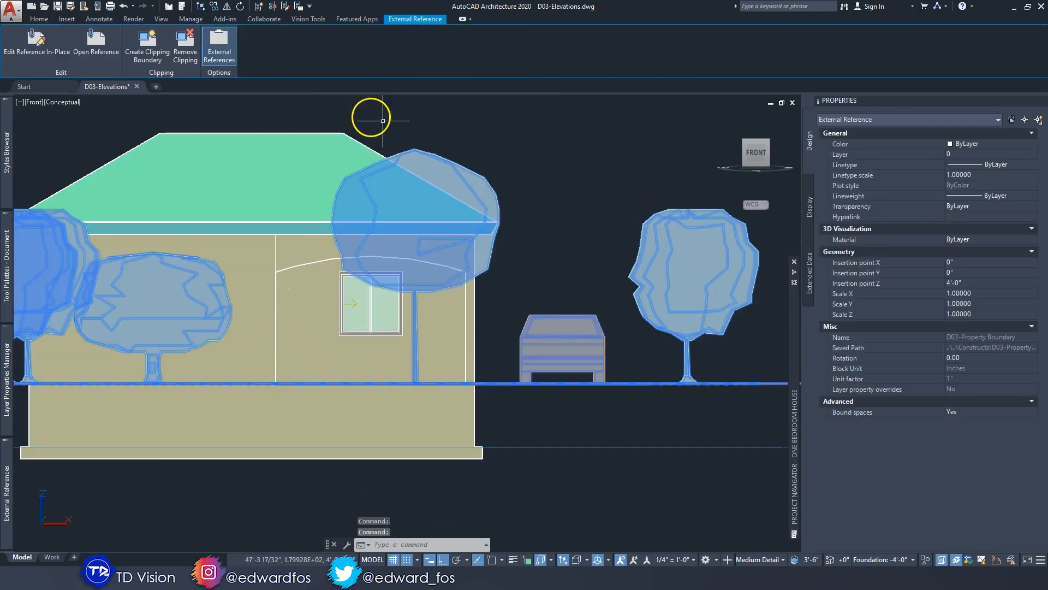
{"action": "middle_click_drag", "start_coordinate": [547, 352], "coordinate": [455, 359]}
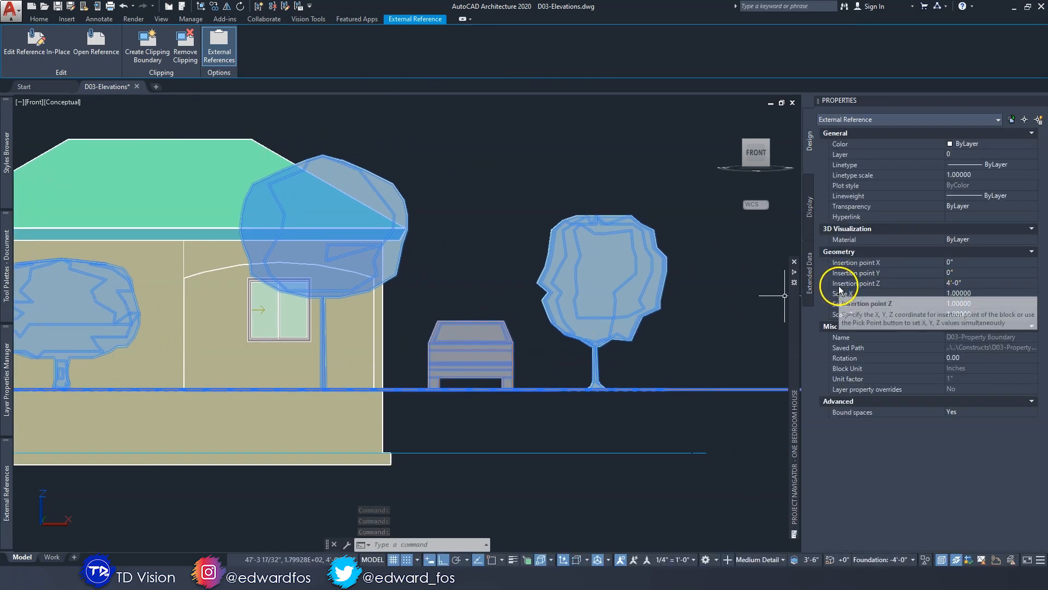
{"action": "left_click", "coordinate": [975, 283]}
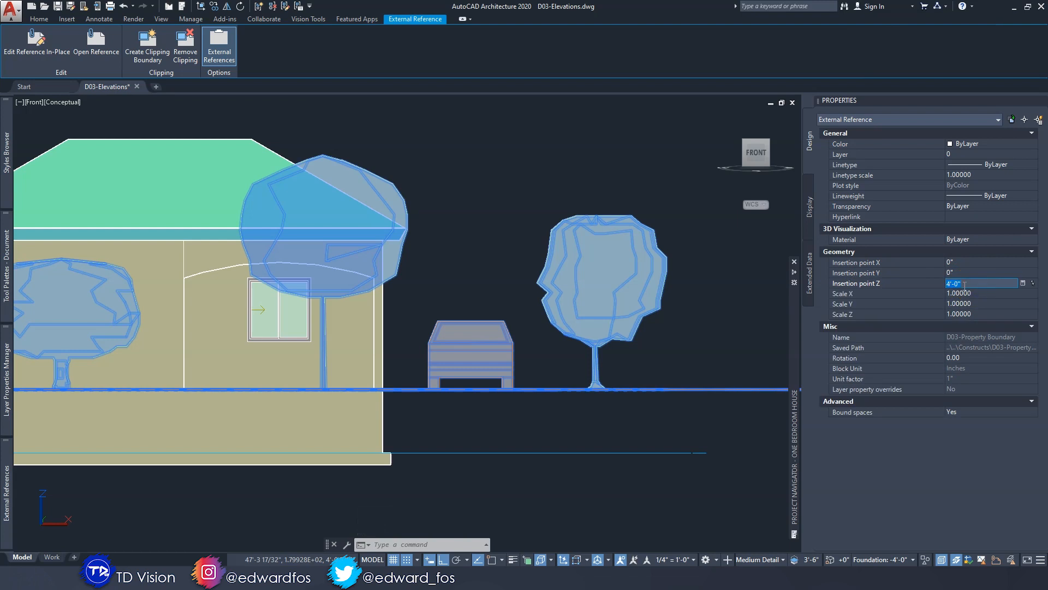
{"action": "type", "text": "3'6"}
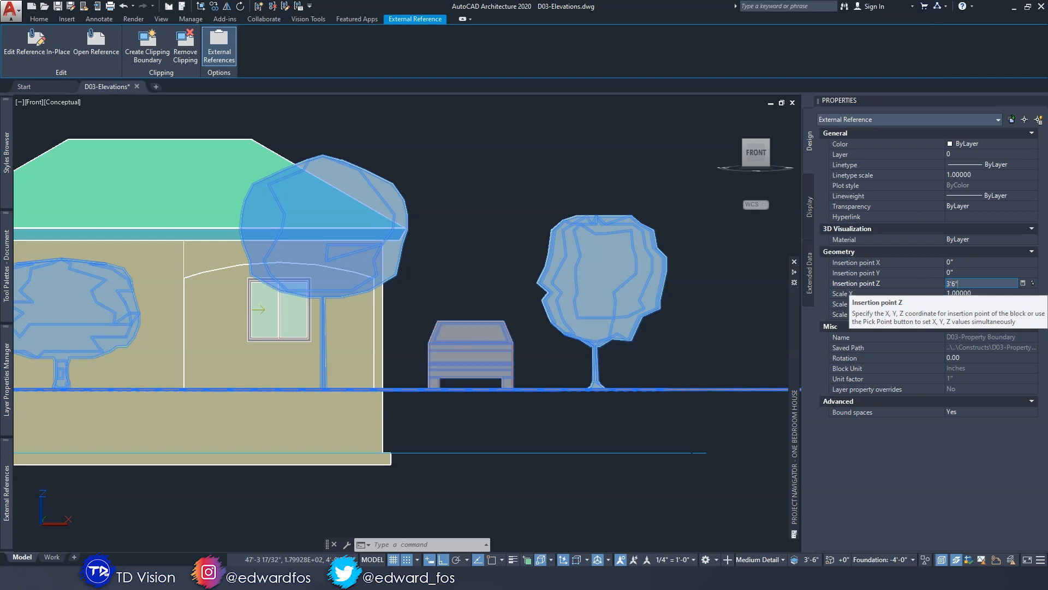
{"action": "key", "text": "Tab"}
{"action": "key", "text": "Escape"}
{"action": "key", "text": "Escape"}
{"action": "middle_click_drag", "start_coordinate": [142, 396], "coordinate": [493, 340]}
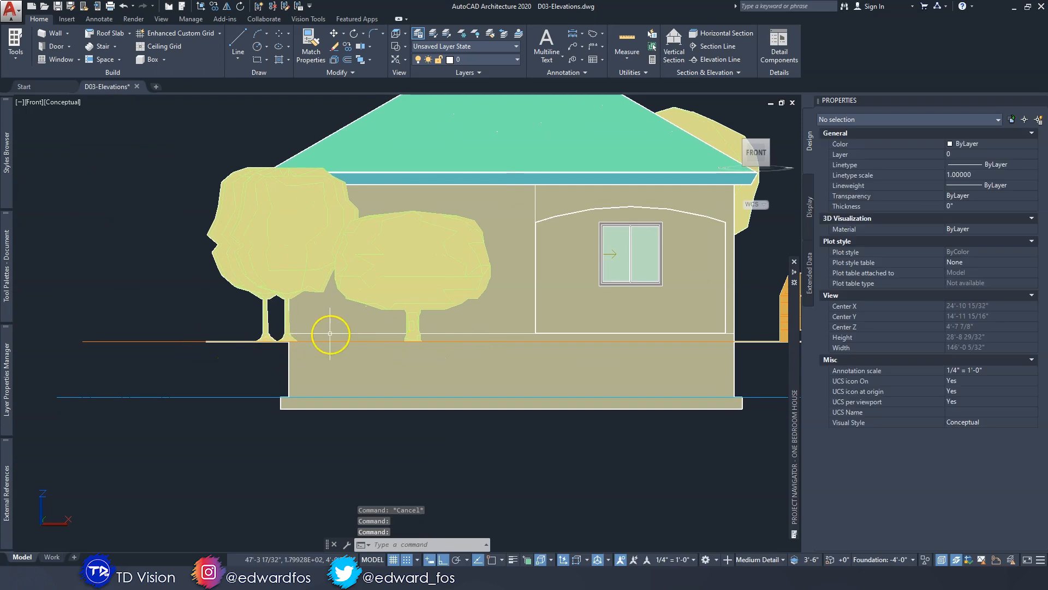
Step: Inspect the porch floor's height above the ground from the front and in a 3D view
{"action": "scroll", "coordinate": [450, 332], "scroll_direction": "down", "scroll_amount": 2}
{"action": "scroll", "coordinate": [506, 316], "scroll_direction": "up", "scroll_amount": 2}
{"action": "scroll", "coordinate": [576, 325], "scroll_direction": "down", "scroll_amount": 2}
{"action": "middle_click_drag", "start_coordinate": [576, 326], "coordinate": [596, 374], "text": "shift"}
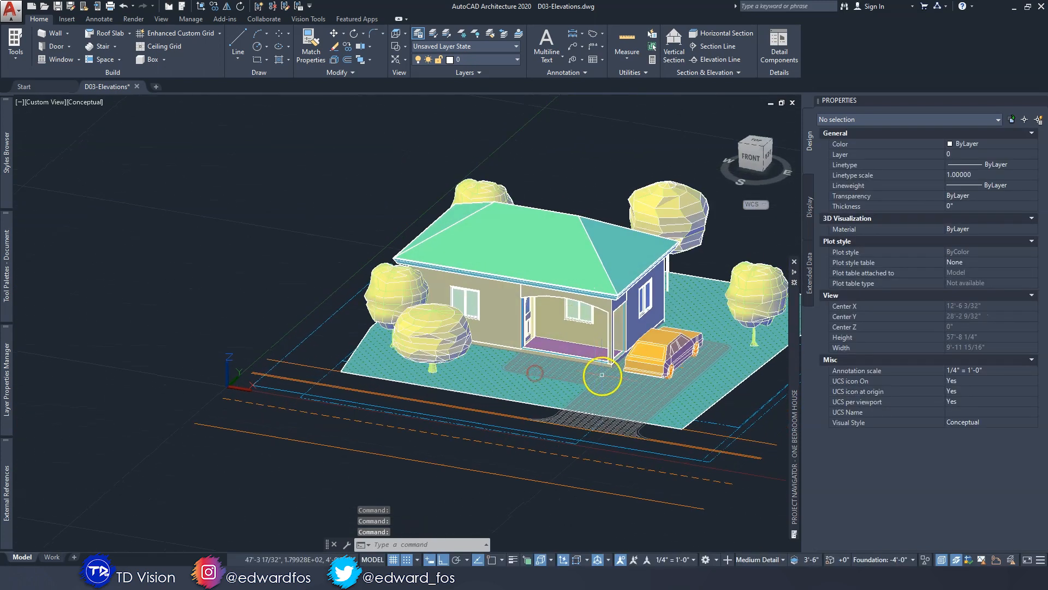
{"action": "scroll", "coordinate": [609, 376], "scroll_direction": "up", "scroll_amount": 5}
{"action": "scroll", "coordinate": [609, 376], "scroll_direction": "up", "scroll_amount": 4}
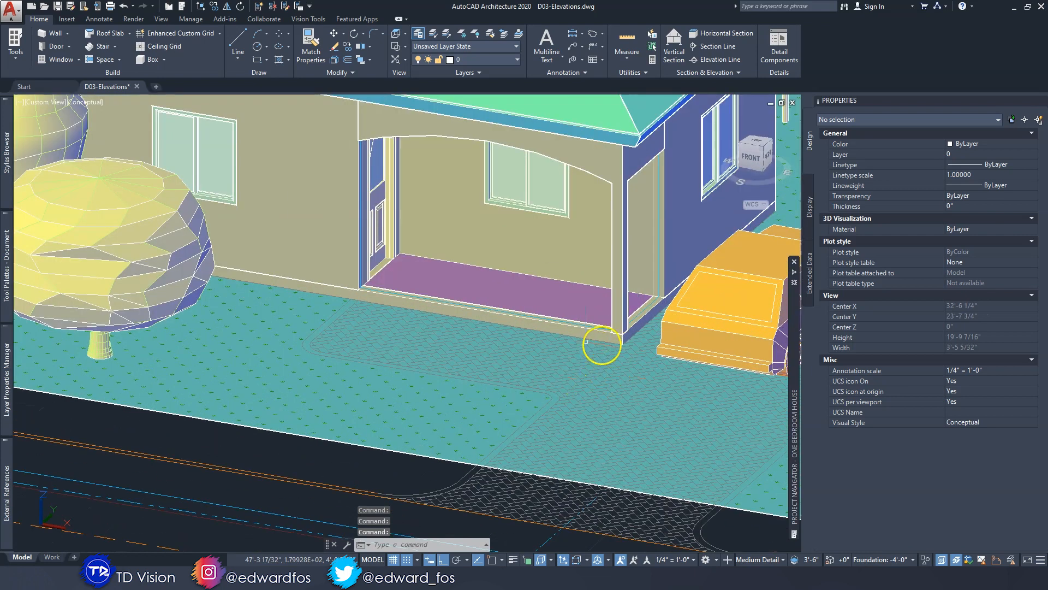
{"action": "scroll", "coordinate": [434, 309], "scroll_direction": "down", "scroll_amount": 2}
{"action": "scroll", "coordinate": [476, 291], "scroll_direction": "down", "scroll_amount": 3}
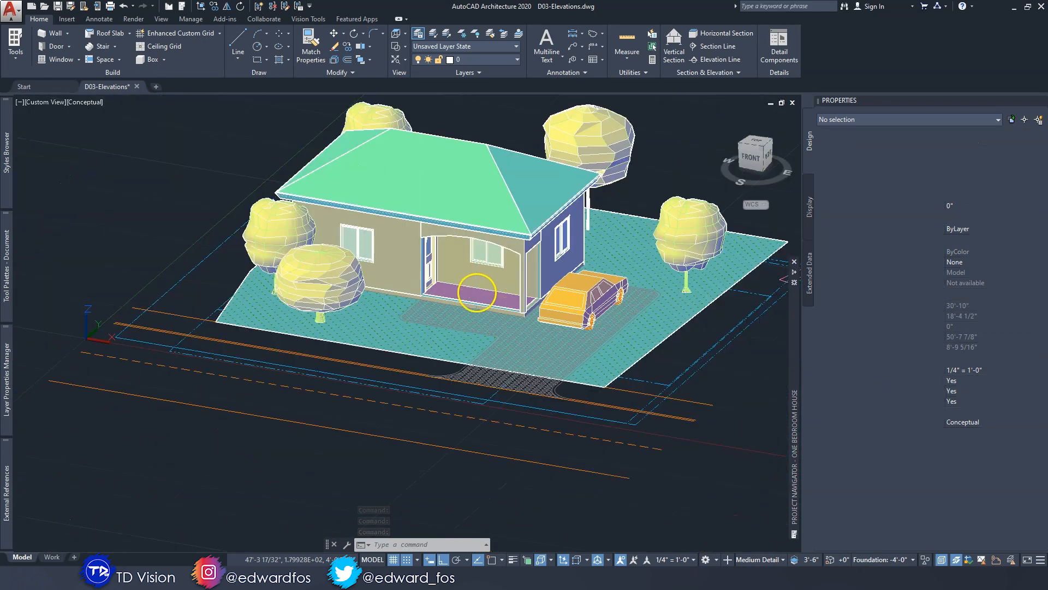
Step: Return the display to the 2D Wireframe visual style and the Top view
{"action": "left_click", "coordinate": [86, 102]}
{"action": "left_click", "coordinate": [109, 126]}
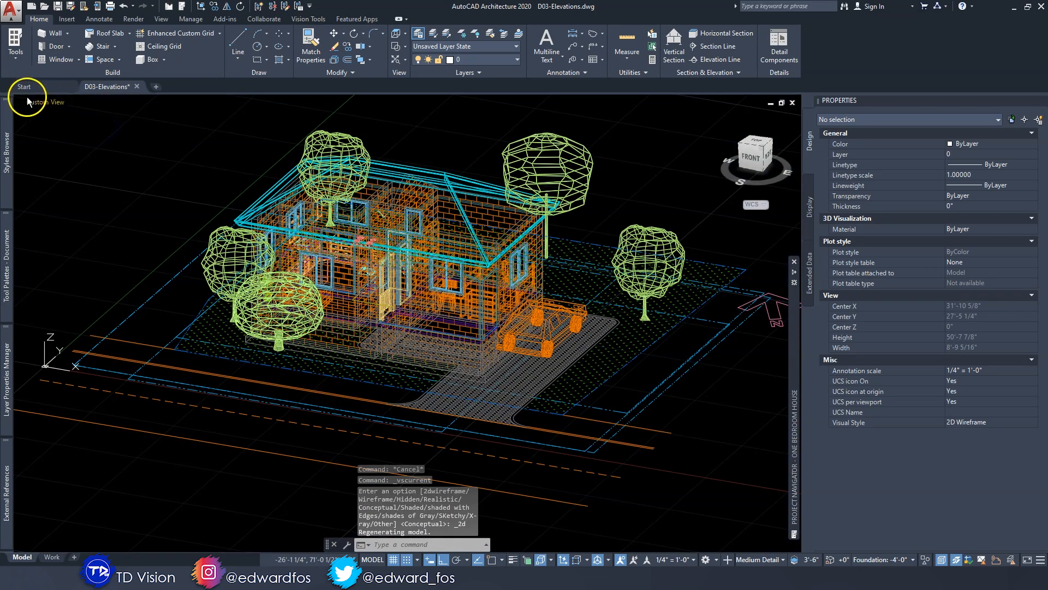
{"action": "left_click", "coordinate": [44, 102]}
{"action": "left_click", "coordinate": [49, 123]}
Step: Refresh all four 2D elevations to include the adjusted property boundary height
{"action": "middle_click_drag", "start_coordinate": [516, 292], "coordinate": [367, 305]}
{"action": "left_click", "coordinate": [678, 286]}
{"action": "left_click", "coordinate": [202, 231]}
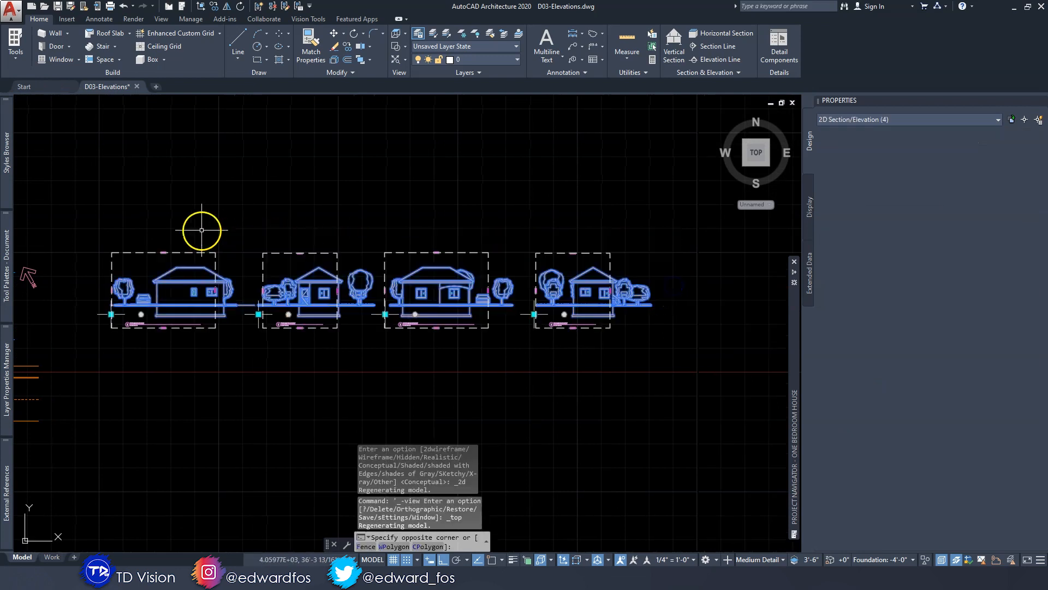
{"action": "left_click", "coordinate": [196, 34]}
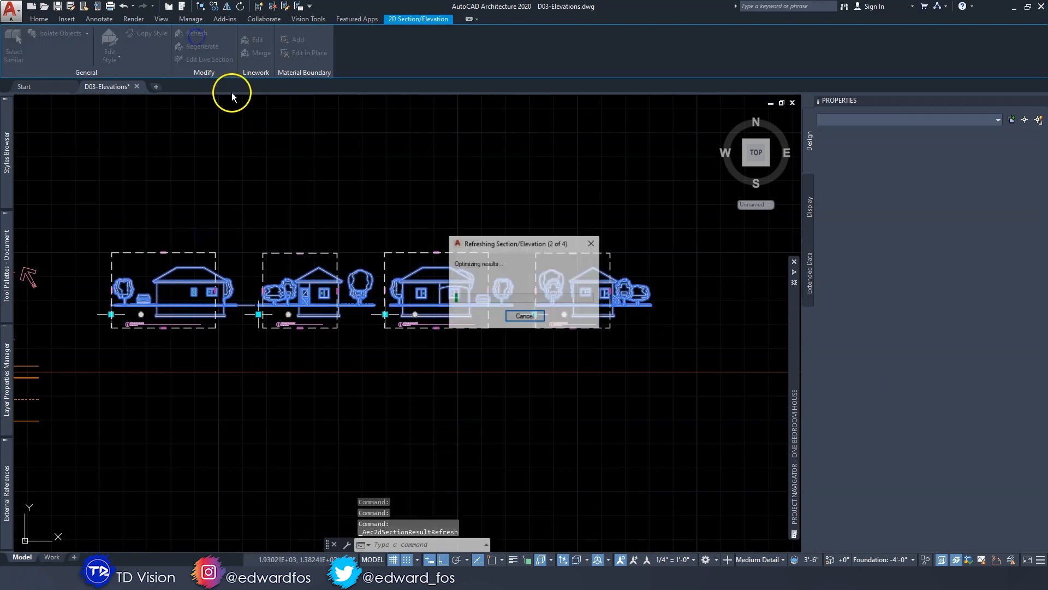
{"action": "scroll", "coordinate": [308, 307], "scroll_direction": "up", "scroll_amount": 8}
{"action": "key", "text": "Escape"}
Step: Examine the ground line and floor level across the refreshed elevations, including a close look at the right elevation
{"action": "scroll", "coordinate": [259, 297], "scroll_direction": "up", "scroll_amount": 4}
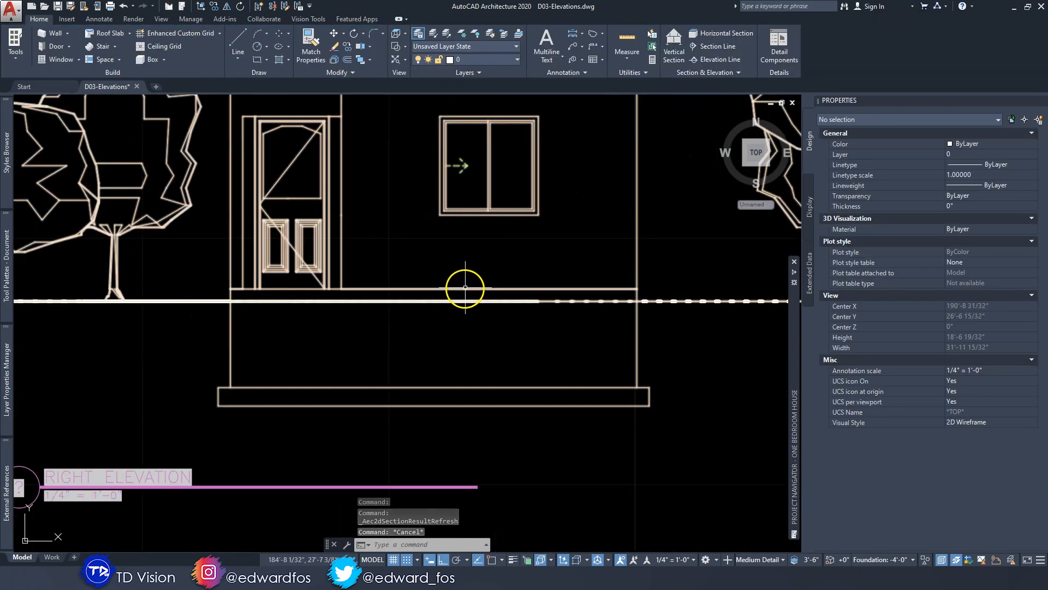
{"action": "scroll", "coordinate": [466, 295], "scroll_direction": "down", "scroll_amount": 8}
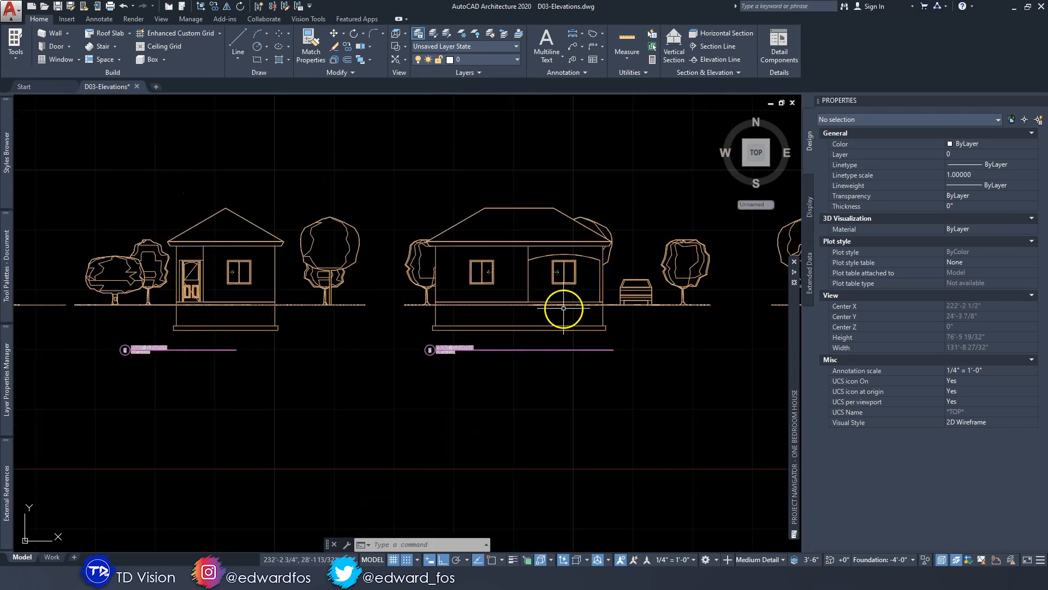
{"action": "middle_click_drag", "start_coordinate": [367, 306], "coordinate": [564, 297]}
{"action": "middle_click_drag", "start_coordinate": [194, 287], "coordinate": [316, 285]}
{"action": "scroll", "coordinate": [229, 285], "scroll_direction": "down", "scroll_amount": 3}
{"action": "mouse_move", "coordinate": [570, 288]}
{"action": "middle_mouse_down"}
{"action": "mouse_move", "coordinate": [377, 295]}
{"action": "mouse_move", "coordinate": [576, 287]}
{"action": "middle_mouse_up"}
{"action": "scroll", "coordinate": [347, 260], "scroll_direction": "up", "scroll_amount": 2}
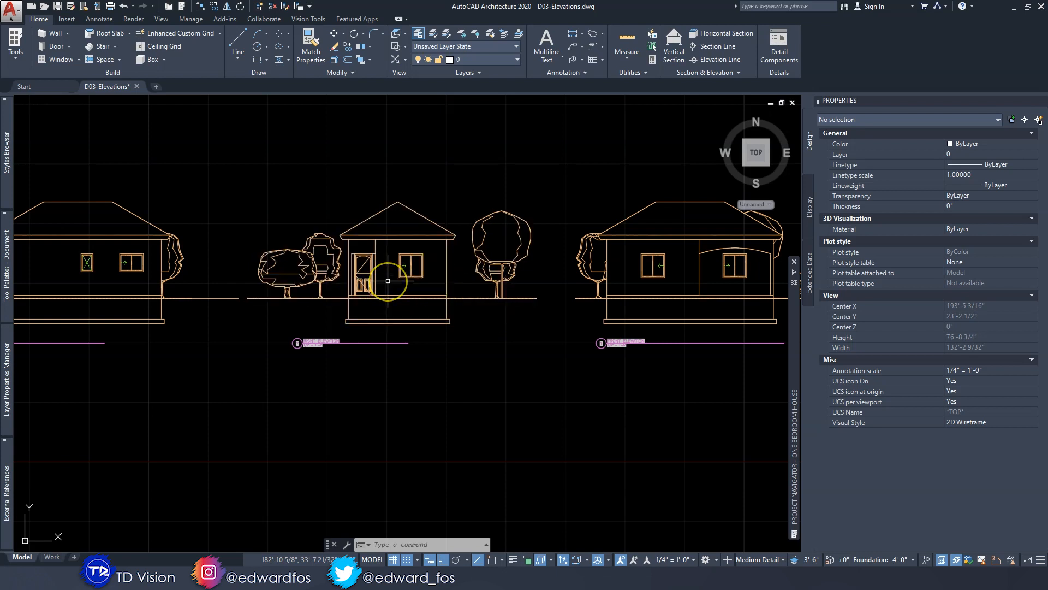
{"action": "scroll", "coordinate": [388, 281], "scroll_direction": "down", "scroll_amount": 2}
{"action": "scroll", "coordinate": [387, 281], "scroll_direction": "down", "scroll_amount": 3}
{"action": "scroll", "coordinate": [470, 278], "scroll_direction": "up", "scroll_amount": 3}
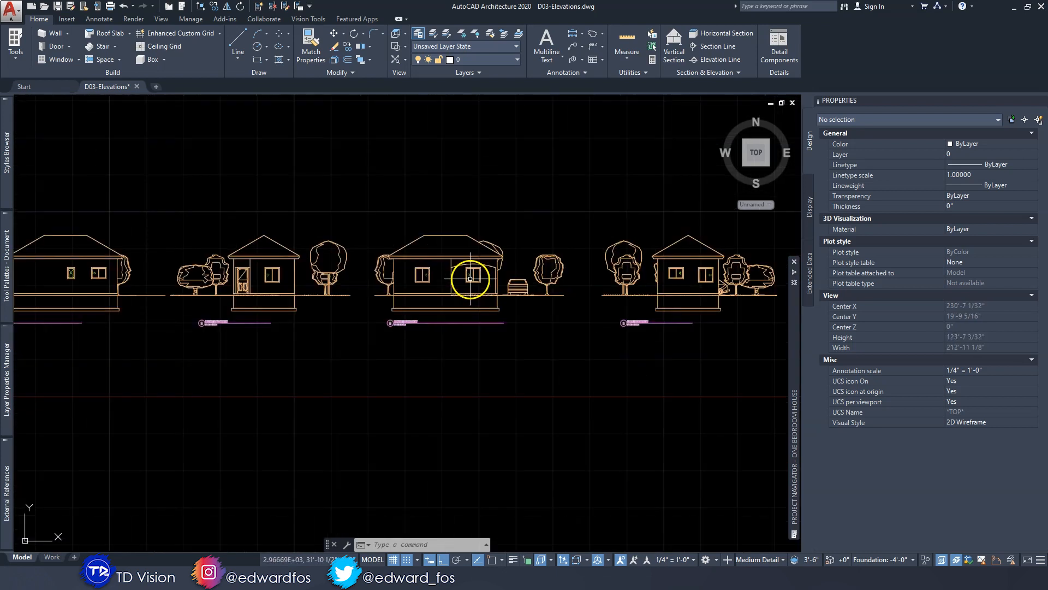
{"action": "middle_click_drag", "start_coordinate": [272, 285], "coordinate": [400, 284]}
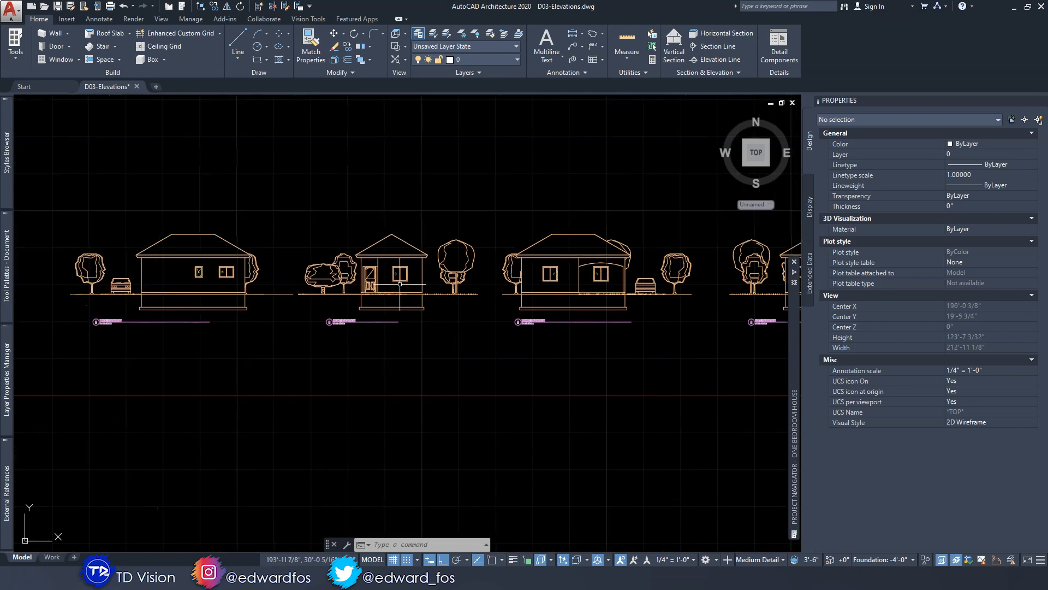
{"action": "mouse_move", "coordinate": [401, 284]}
{"action": "middle_mouse_down"}
{"action": "mouse_move", "coordinate": [351, 253]}
{"action": "mouse_move", "coordinate": [296, 258]}
{"action": "mouse_move", "coordinate": [411, 263]}
{"action": "middle_mouse_up"}
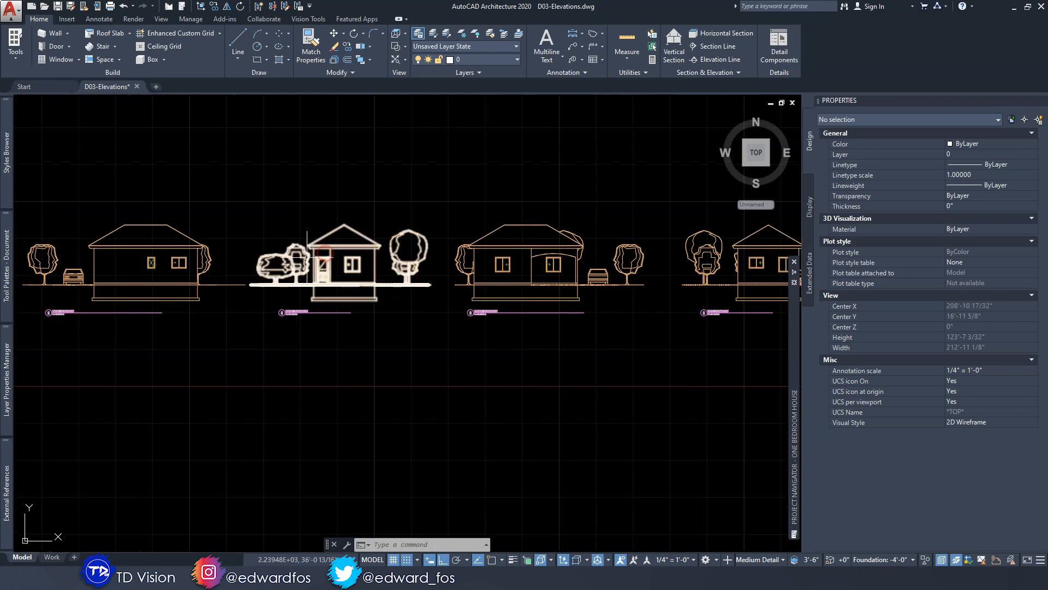
{"action": "scroll", "coordinate": [301, 266], "scroll_direction": "up", "scroll_amount": 6}
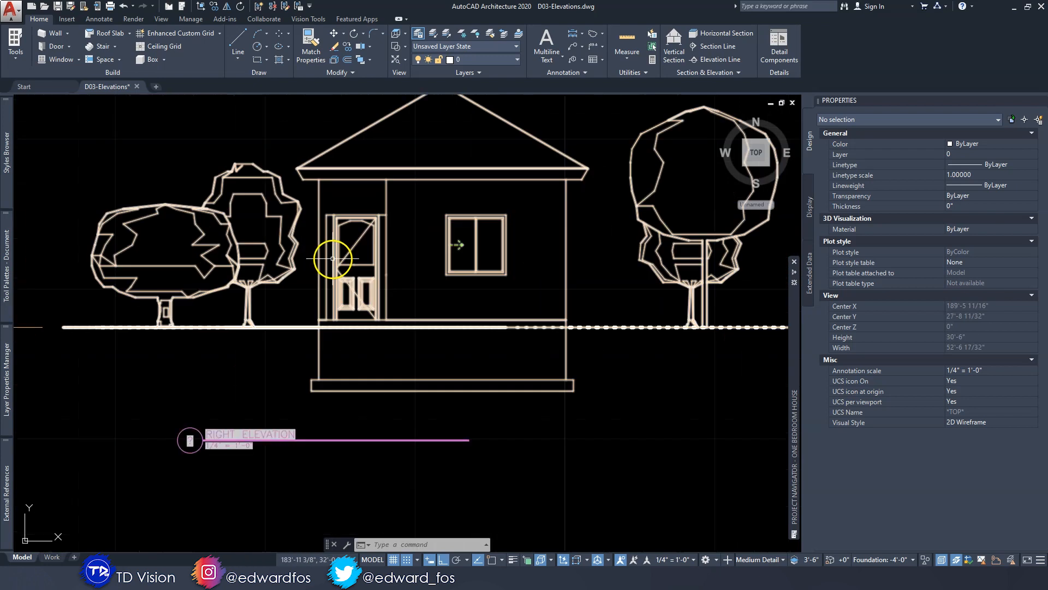
Step: Examine the foundation and ground line of the right elevation and compare them with the neighbouring elevations
{"action": "middle_click_drag", "start_coordinate": [331, 258], "coordinate": [321, 283]}
{"action": "scroll", "coordinate": [325, 283], "scroll_direction": "down", "scroll_amount": 2}
{"action": "scroll", "coordinate": [328, 283], "scroll_direction": "up", "scroll_amount": 2}
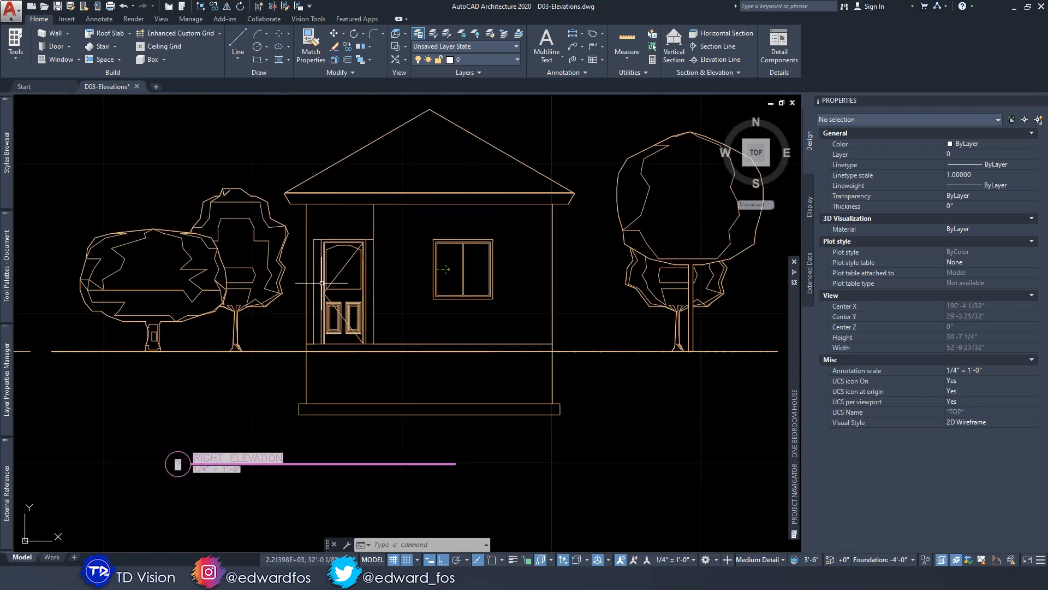
{"action": "scroll", "coordinate": [379, 272], "scroll_direction": "down", "scroll_amount": 2}
{"action": "scroll", "coordinate": [296, 409], "scroll_direction": "up", "scroll_amount": 5}
{"action": "scroll", "coordinate": [224, 368], "scroll_direction": "down", "scroll_amount": 6}
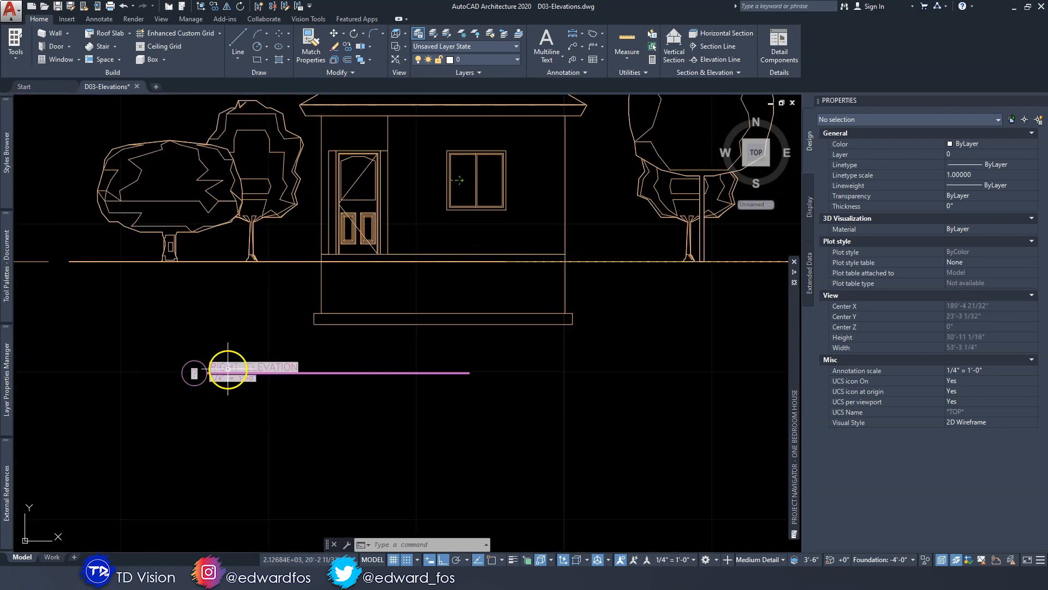
{"action": "middle_click_drag", "start_coordinate": [330, 276], "coordinate": [335, 305]}
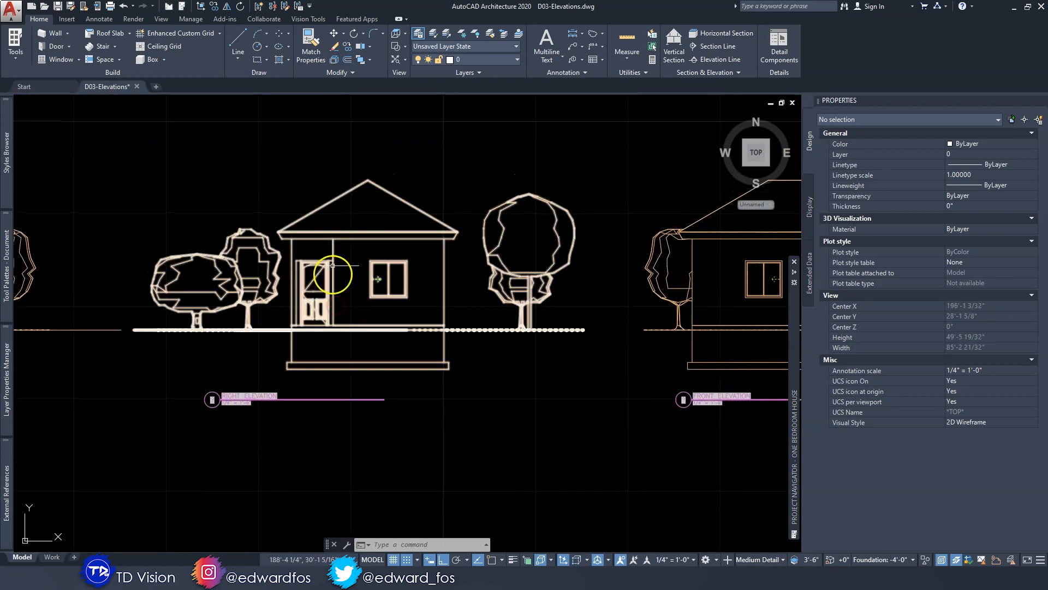
{"action": "scroll", "coordinate": [341, 268], "scroll_direction": "down", "scroll_amount": 4}
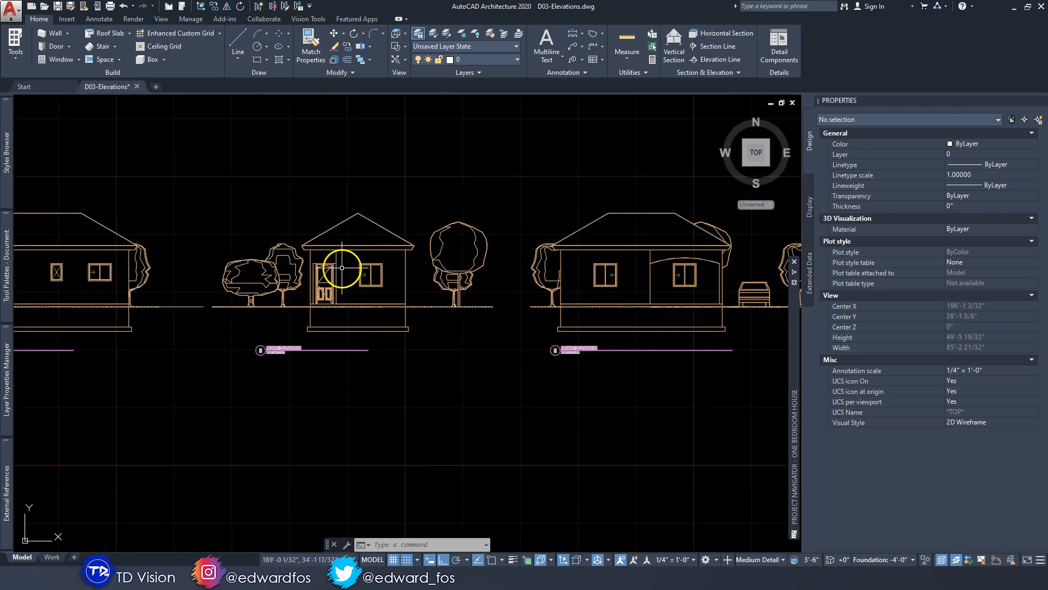
{"action": "mouse_move", "coordinate": [549, 294]}
{"action": "middle_mouse_down"}
{"action": "mouse_move", "coordinate": [397, 299]}
{"action": "mouse_move", "coordinate": [582, 302]}
{"action": "middle_mouse_up"}
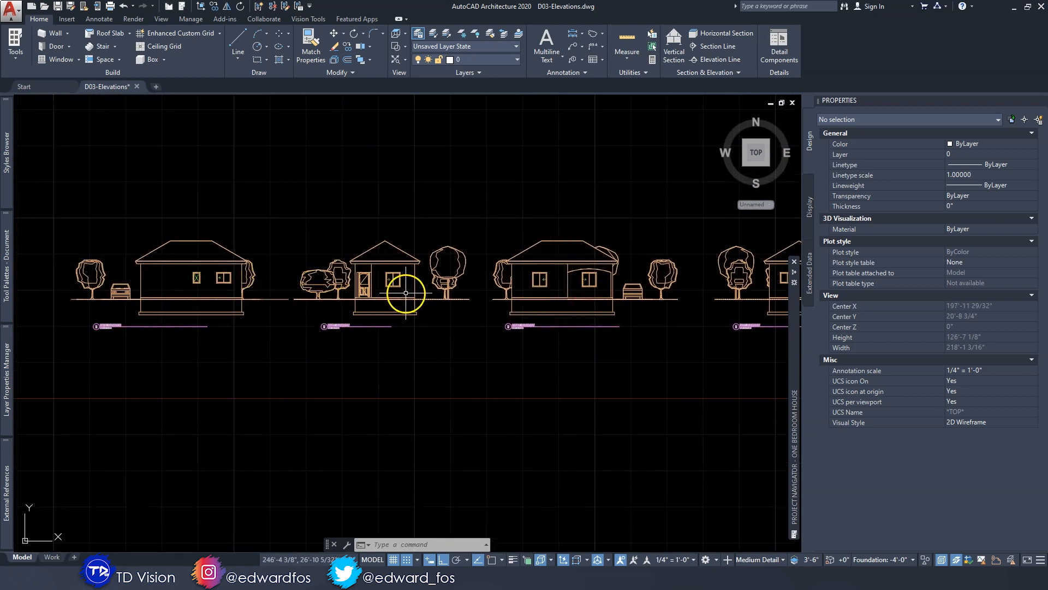
{"action": "scroll", "coordinate": [406, 293], "scroll_direction": "up", "scroll_amount": 4}
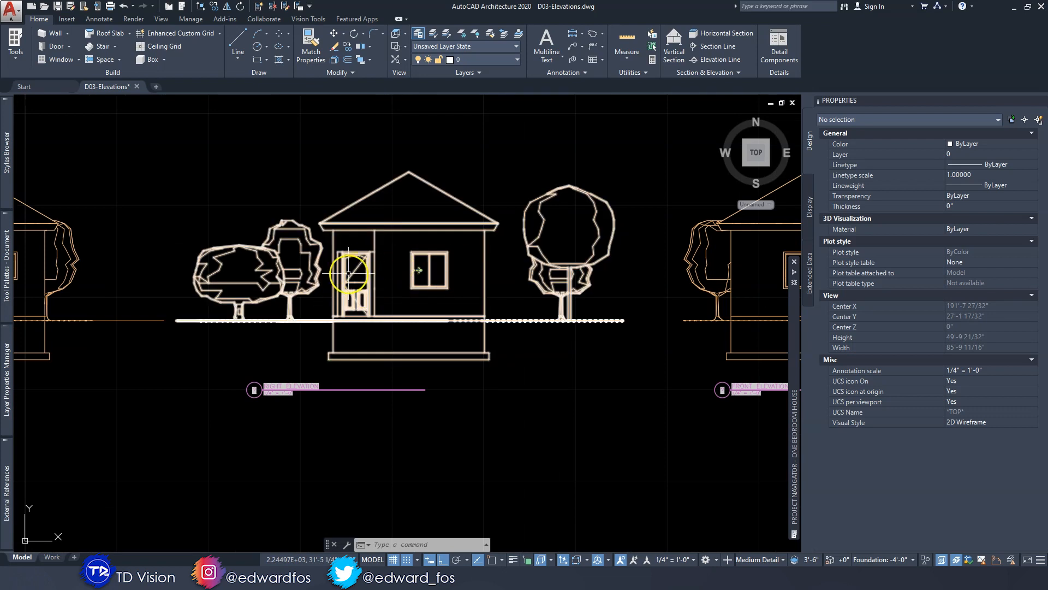
{"action": "scroll", "coordinate": [422, 277], "scroll_direction": "up", "scroll_amount": 2}
{"action": "scroll", "coordinate": [421, 277], "scroll_direction": "down", "scroll_amount": 2}
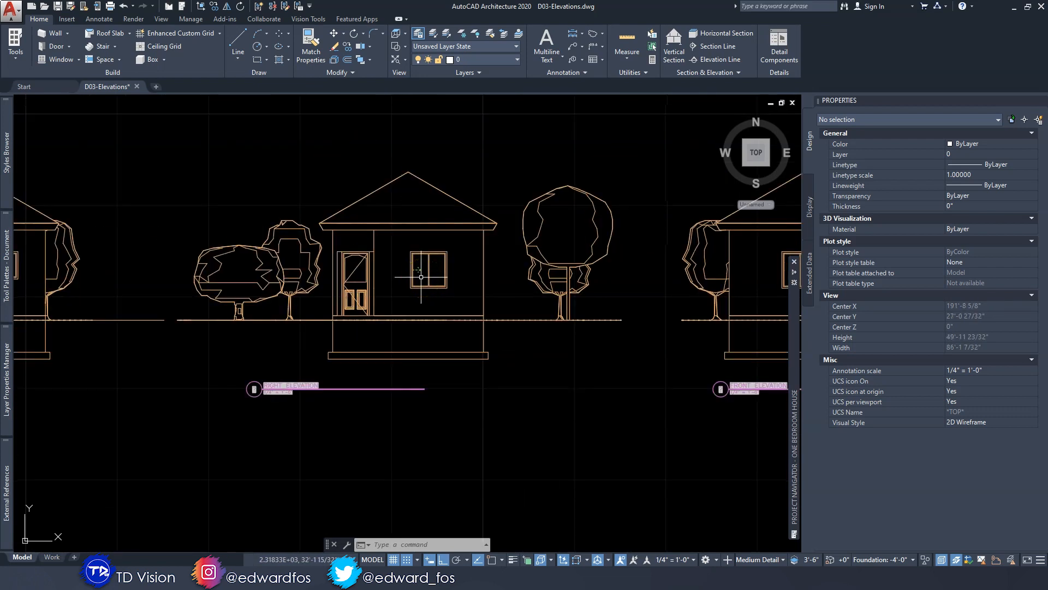
Step: Stretch both sides of the right elevation's material boundary outward so that it encloses all the trees and the full ground line
{"action": "left_click", "coordinate": [361, 281]}
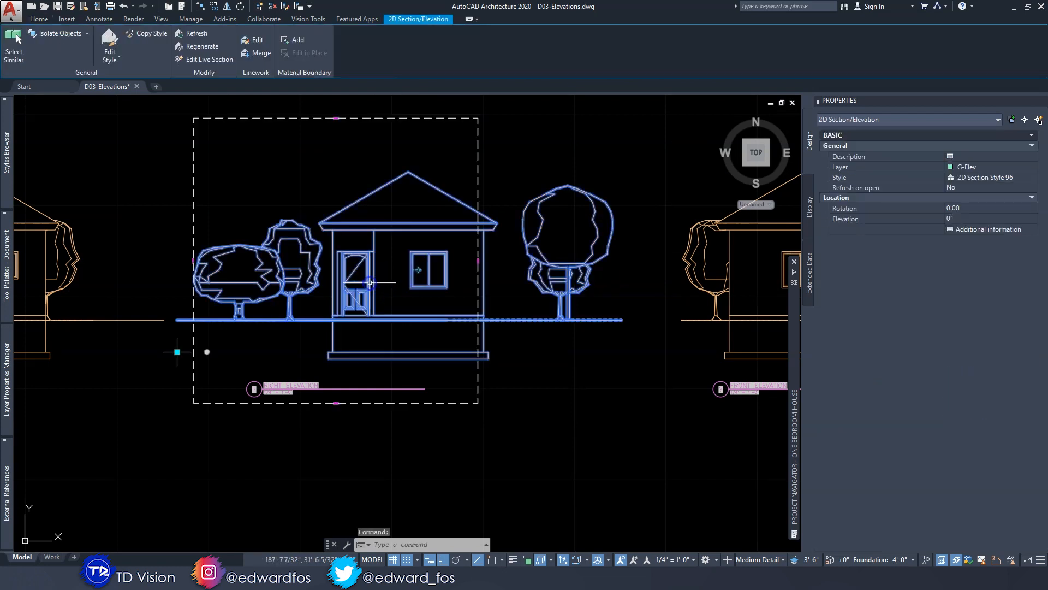
{"action": "left_click", "coordinate": [478, 260]}
{"action": "left_click", "coordinate": [628, 258]}
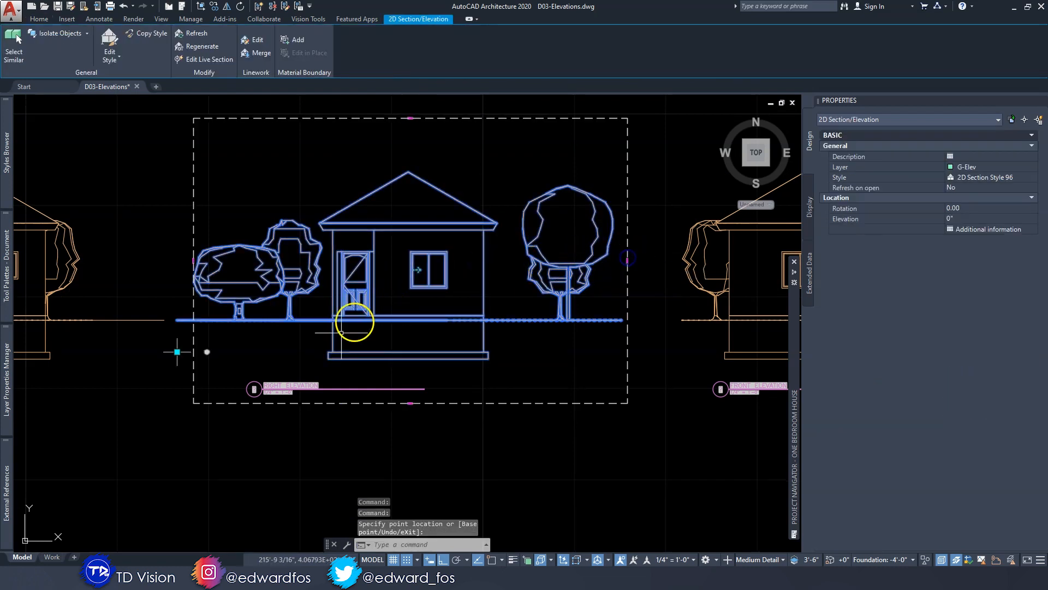
{"action": "left_click", "coordinate": [193, 261]}
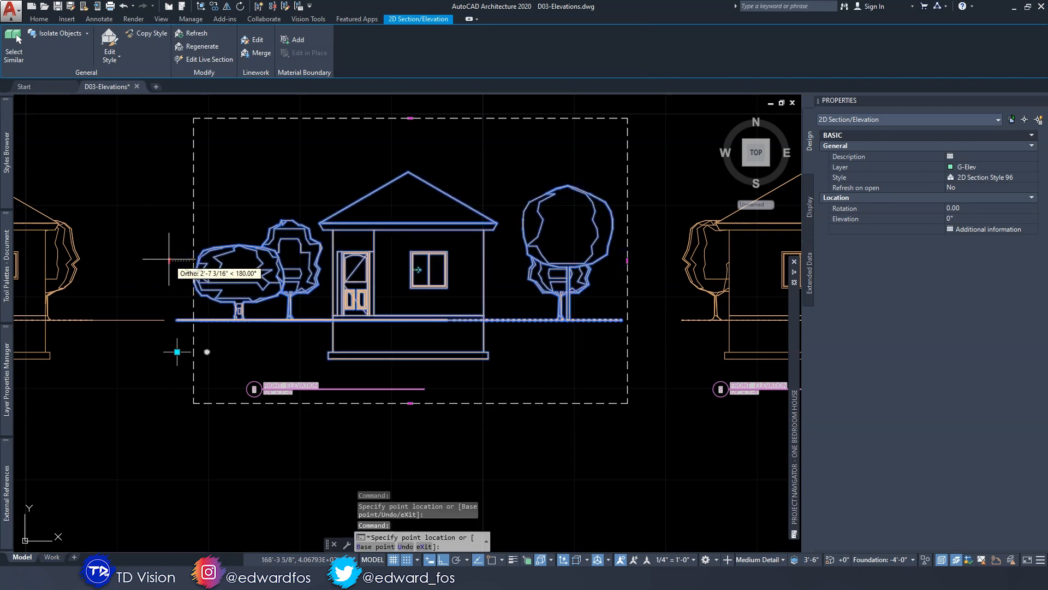
{"action": "left_click", "coordinate": [169, 260]}
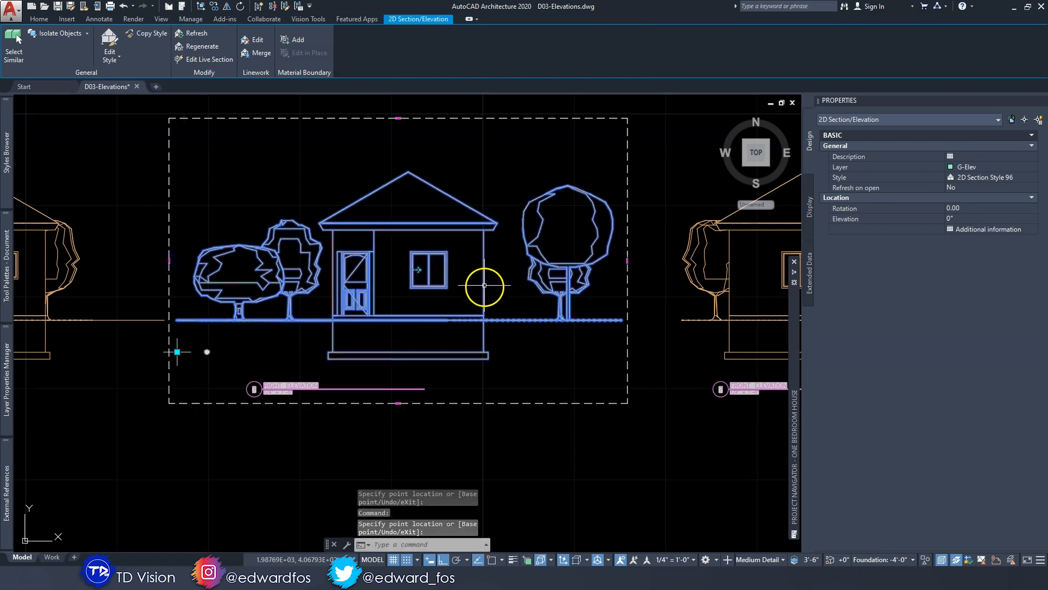
{"action": "middle_click_drag", "start_coordinate": [487, 275], "coordinate": [485, 286]}
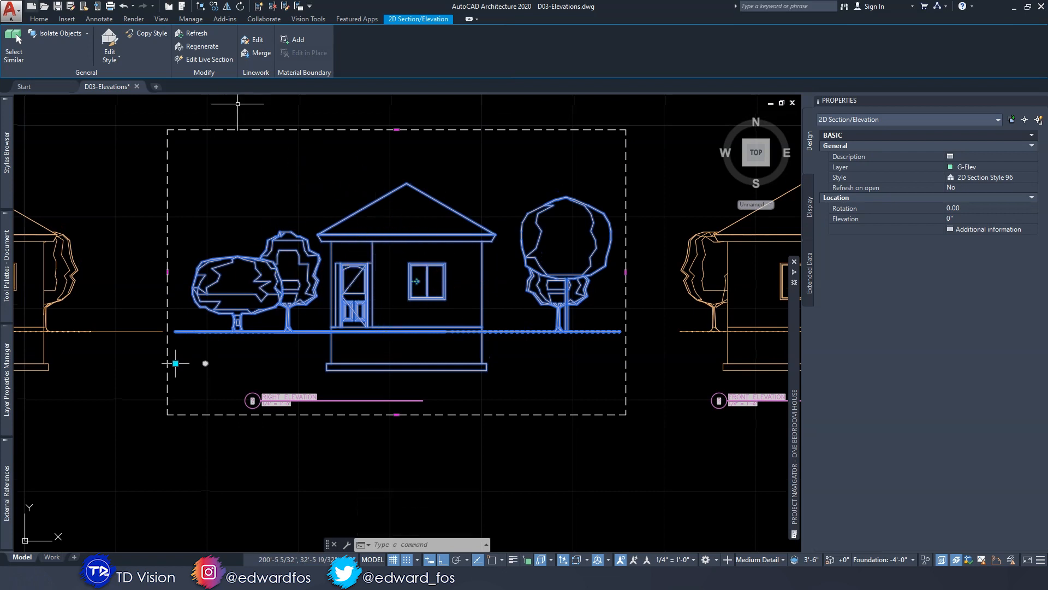
Step: Explode the right elevation twice to break it down into individual lines
{"action": "left_click", "coordinate": [39, 19]}
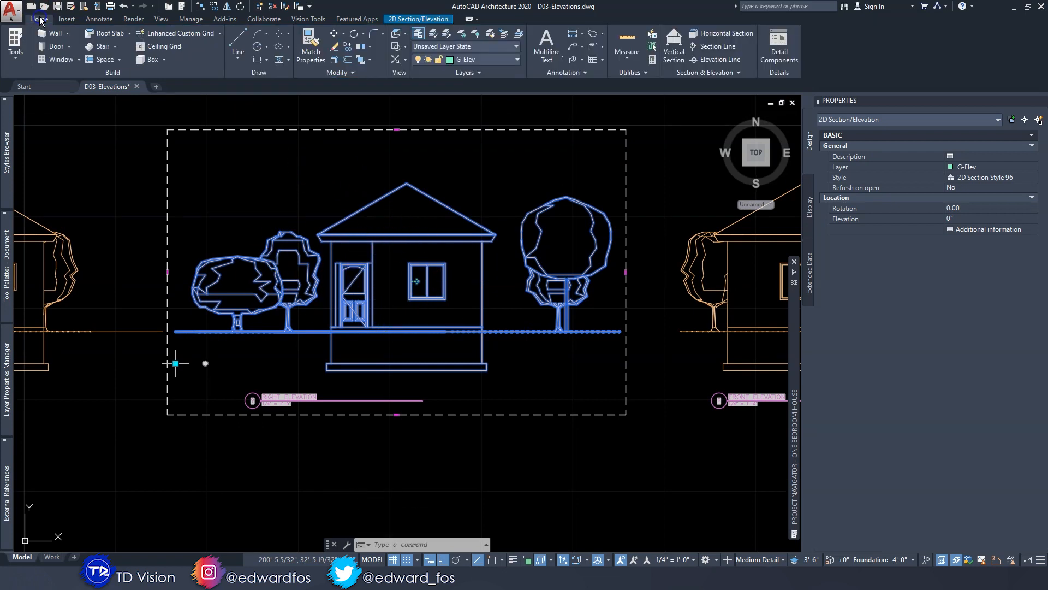
{"action": "left_click", "coordinate": [334, 60]}
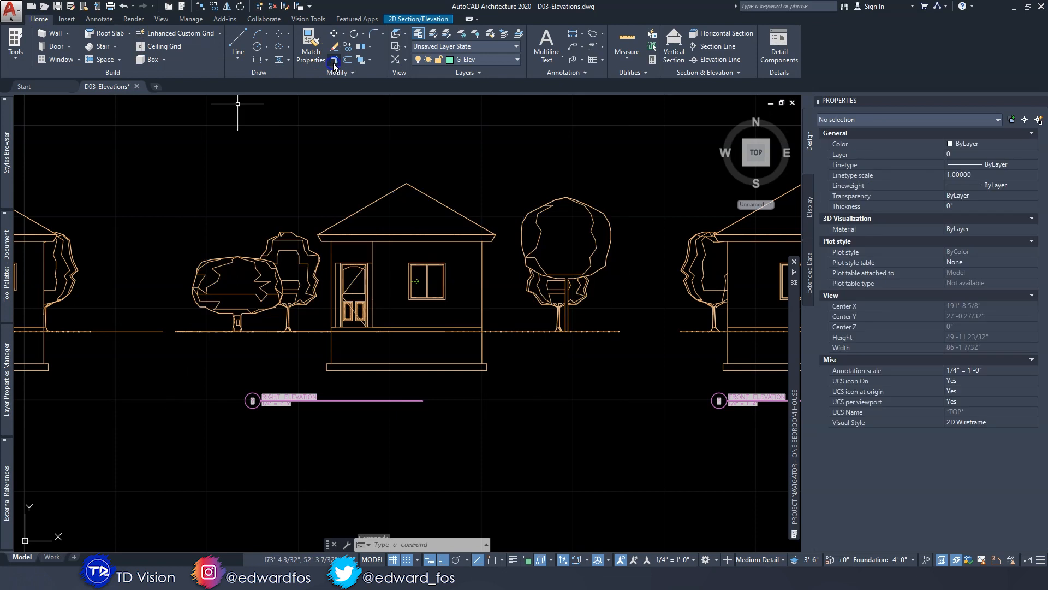
{"action": "left_click", "coordinate": [347, 214]}
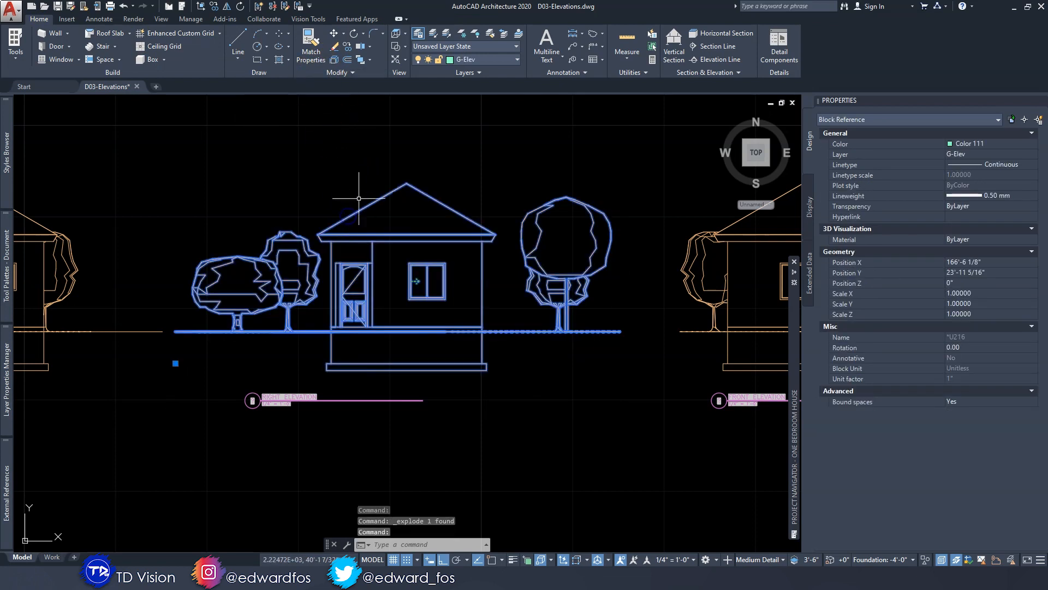
{"action": "left_click", "coordinate": [334, 60]}
{"action": "scroll", "coordinate": [355, 299], "scroll_direction": "up", "scroll_amount": 2}
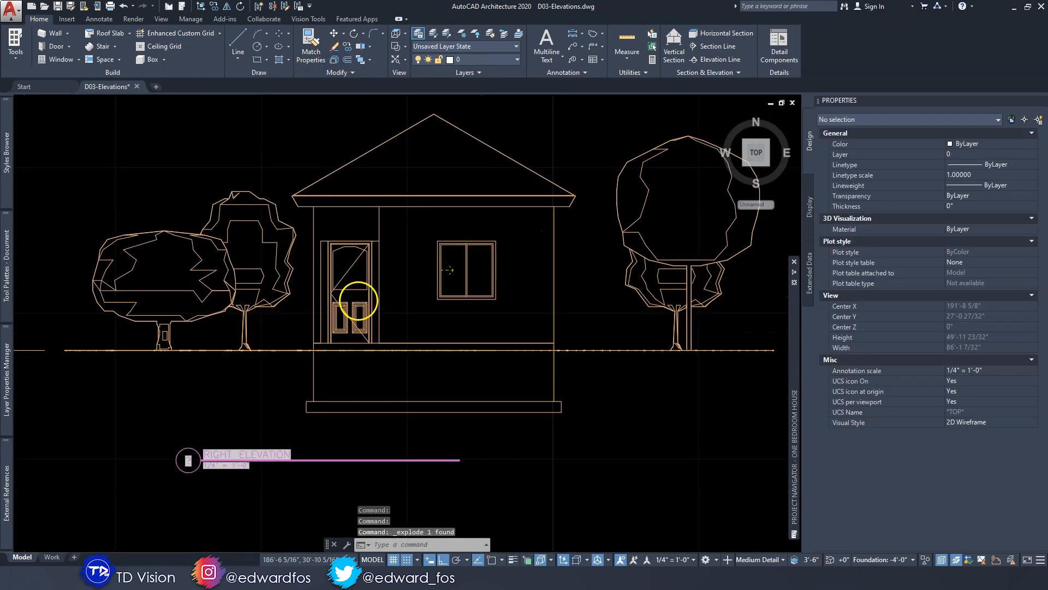
Step: Try selecting the window and foundation lines of the exploded right elevation separately
{"action": "scroll", "coordinate": [359, 300], "scroll_direction": "up", "scroll_amount": 2}
{"action": "left_click", "coordinate": [409, 279]}
{"action": "left_click", "coordinate": [382, 261]}
{"action": "key", "text": "Escape"}
{"action": "left_click", "coordinate": [581, 309]}
{"action": "left_click", "coordinate": [564, 281]}
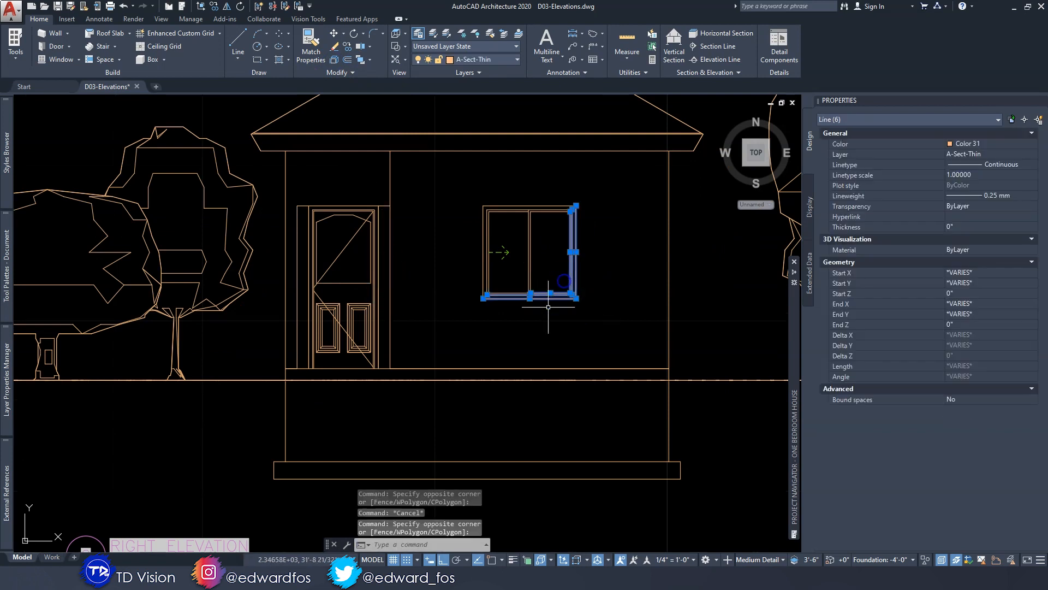
{"action": "key", "text": "Escape"}
{"action": "middle_click_drag", "start_coordinate": [288, 431], "coordinate": [249, 339]}
{"action": "left_click_drag", "start_coordinate": [701, 418], "coordinate": [220, 340]}
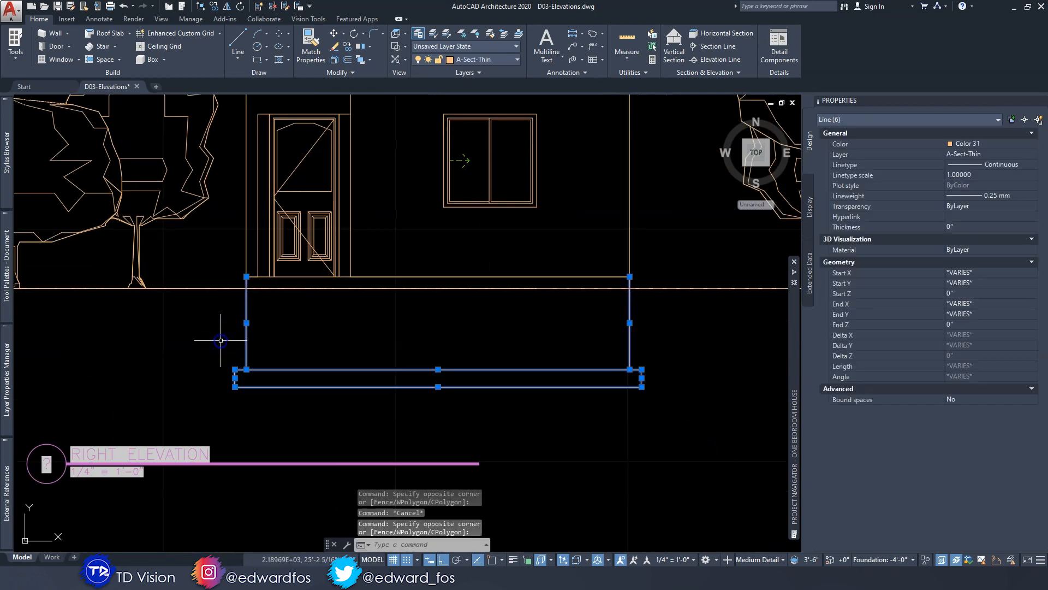
{"action": "key", "text": "Escape"}
{"action": "scroll", "coordinate": [306, 309], "scroll_direction": "down", "scroll_amount": 3}
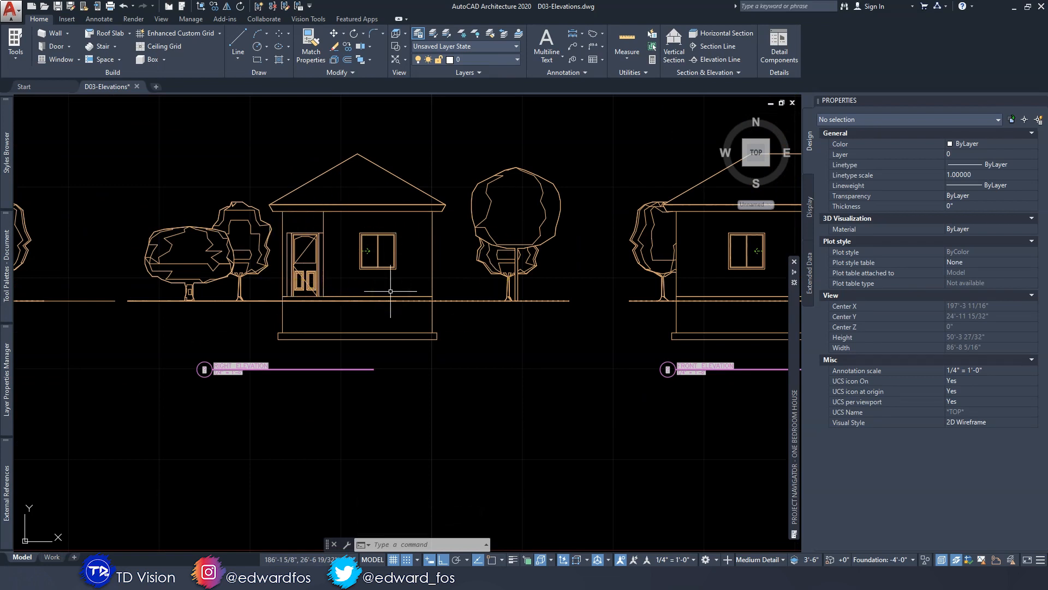
Step: Undo both explodes of the right elevation and check that it selects as one 2D section/elevation object
{"action": "key", "text": "Escape"}
{"action": "middle_click_drag", "start_coordinate": [314, 260], "coordinate": [328, 290]}
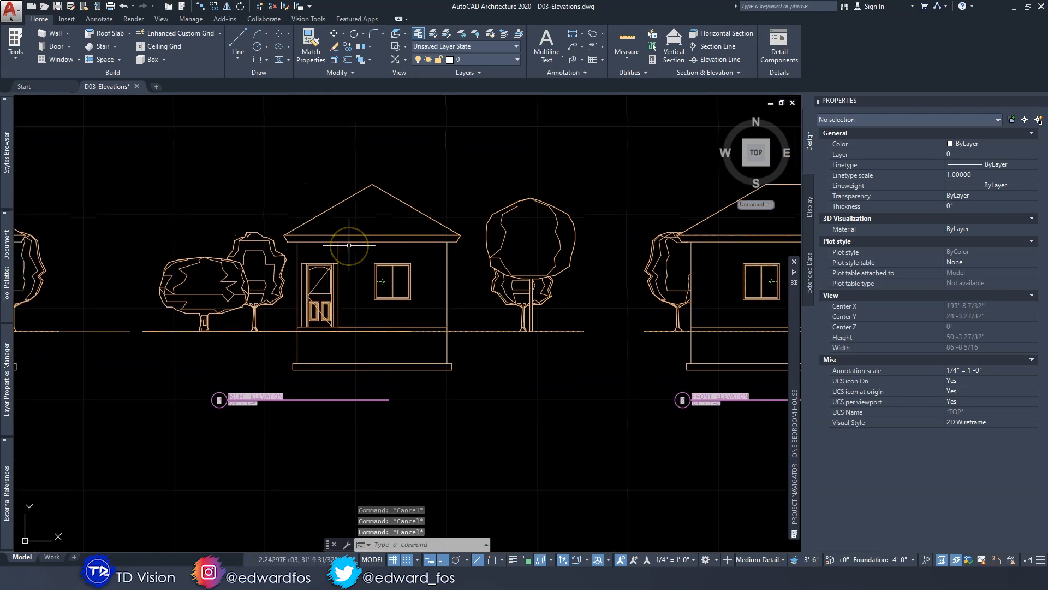
{"action": "middle_click_drag", "start_coordinate": [349, 245], "coordinate": [382, 245]}
{"action": "left_click", "coordinate": [365, 240]}
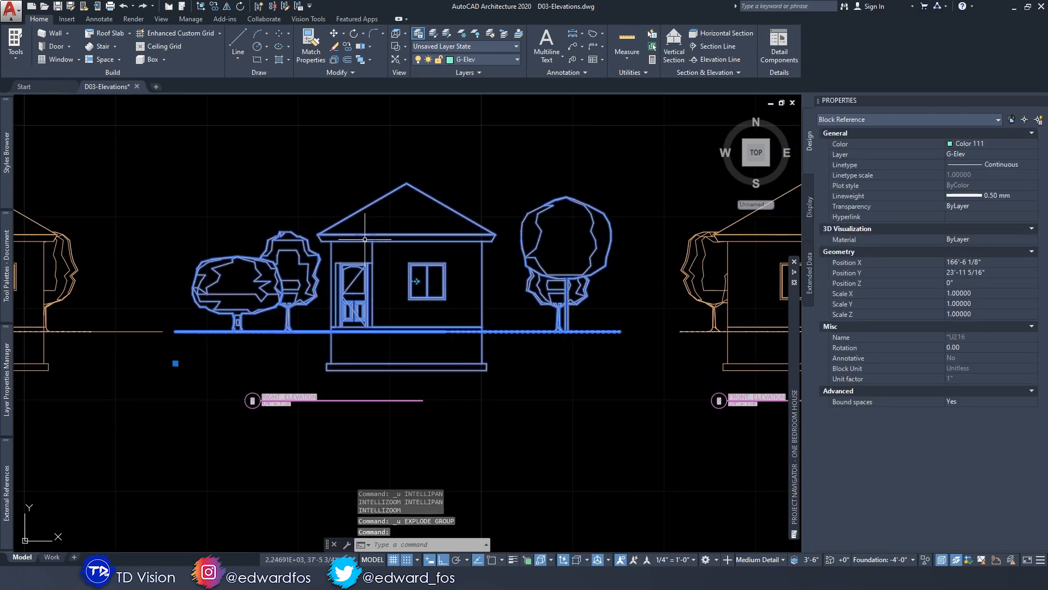
{"action": "key", "text": "Escape"}
{"action": "left_click", "coordinate": [390, 220]}
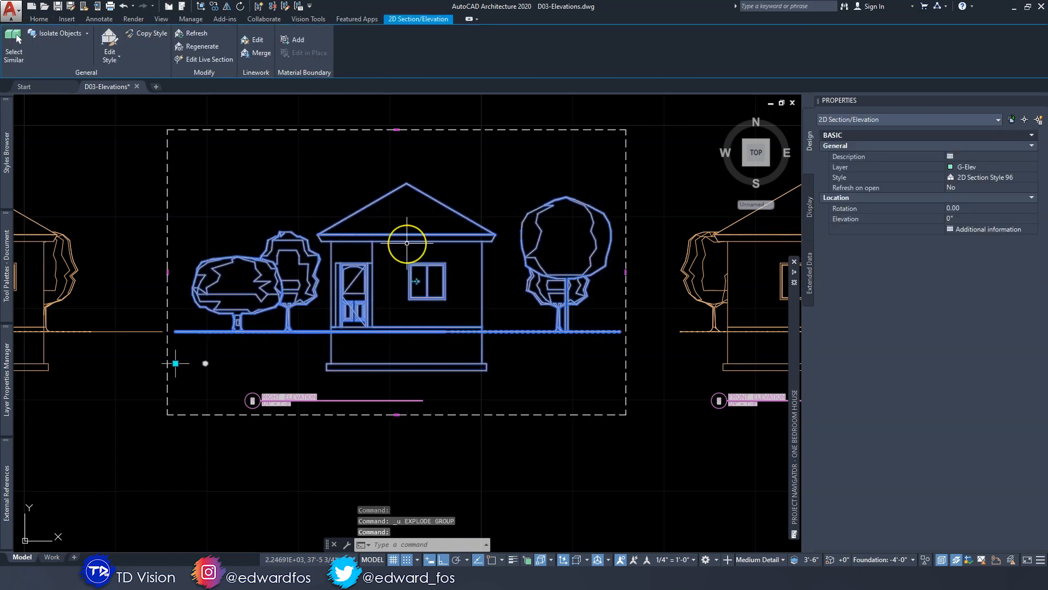
{"action": "key", "text": "Escape"}
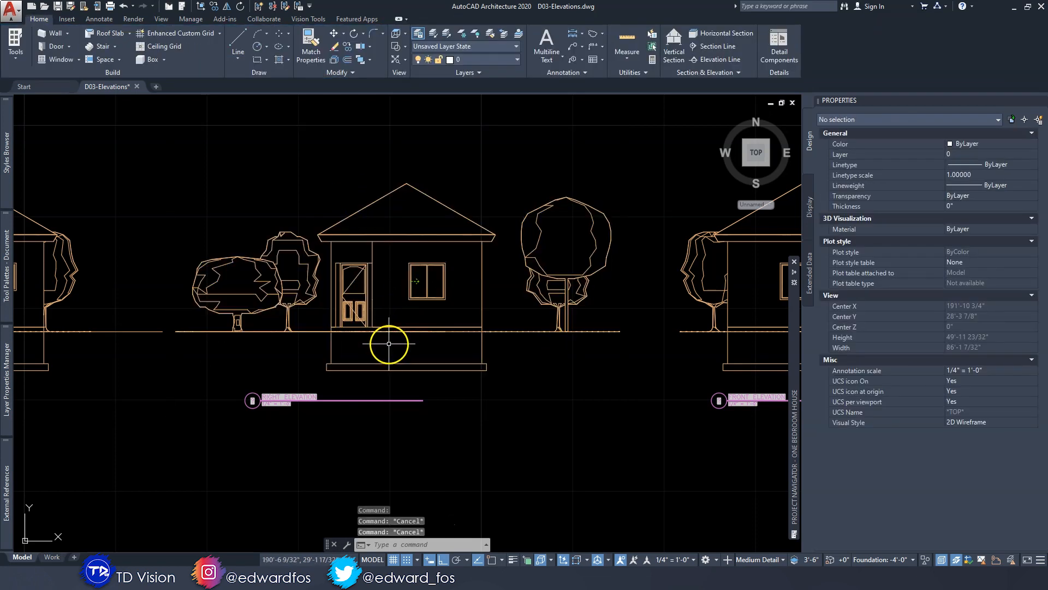
Step: Edit the right elevation's linework in place and delete the six wall and footing lines of the foundation below the floor
{"action": "left_click", "coordinate": [401, 331]}
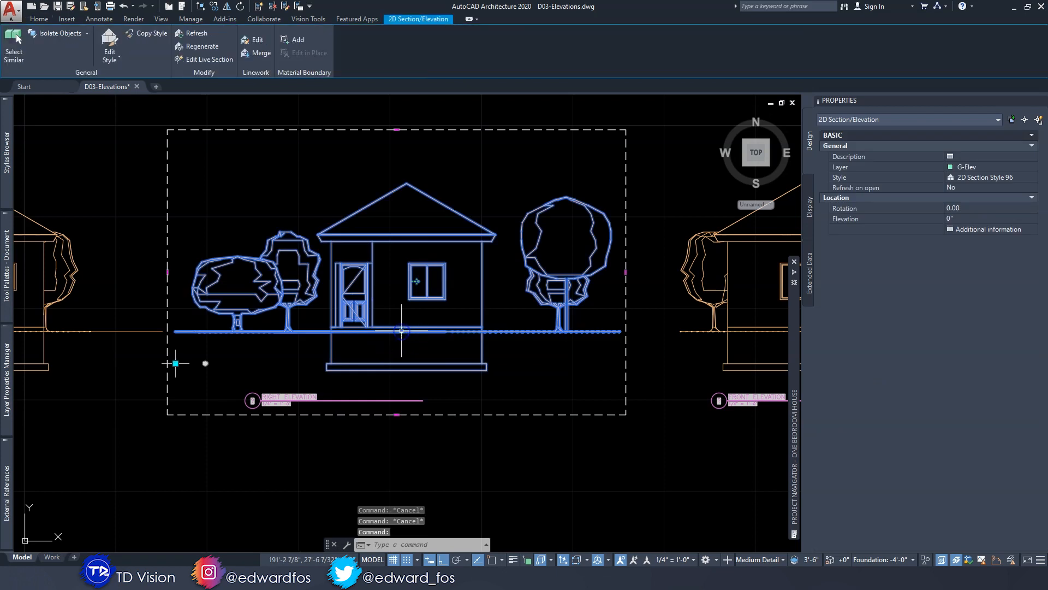
{"action": "left_click", "coordinate": [256, 41]}
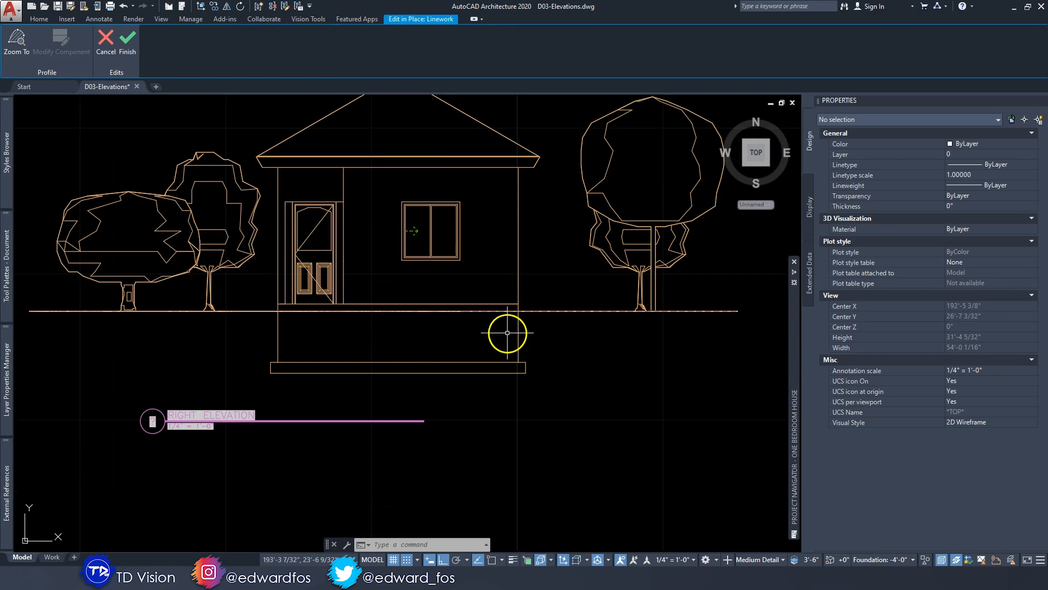
{"action": "left_click", "coordinate": [519, 270]}
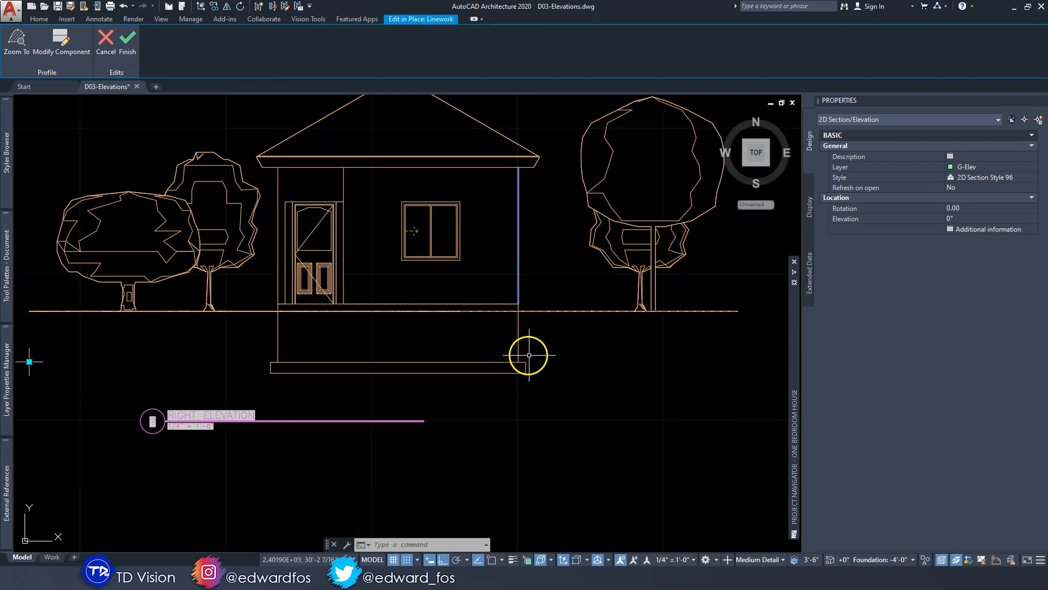
{"action": "left_click", "coordinate": [550, 386]}
{"action": "left_click", "coordinate": [254, 339]}
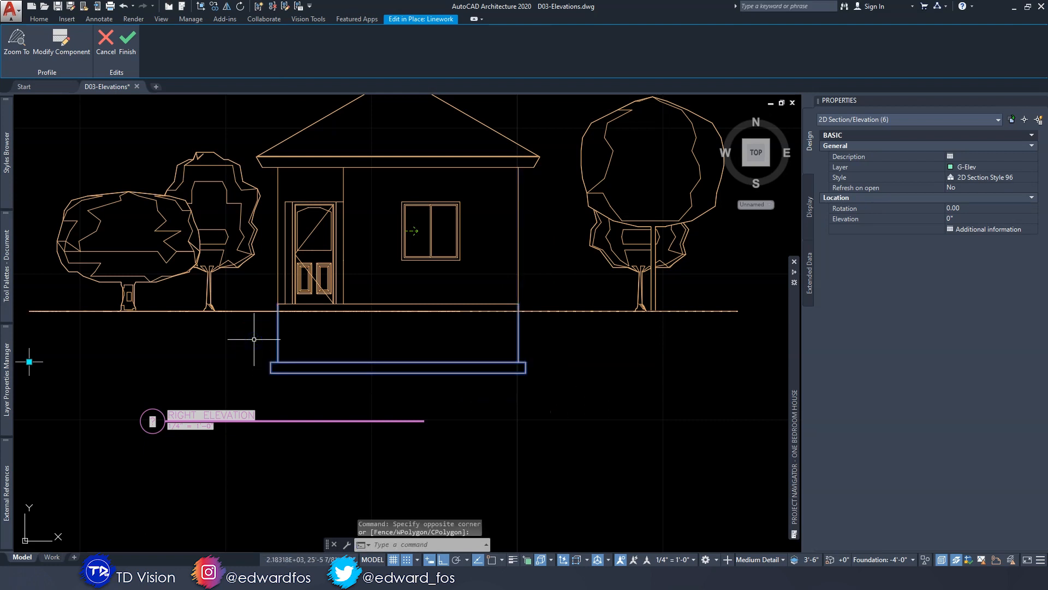
{"action": "key", "text": "Delete"}
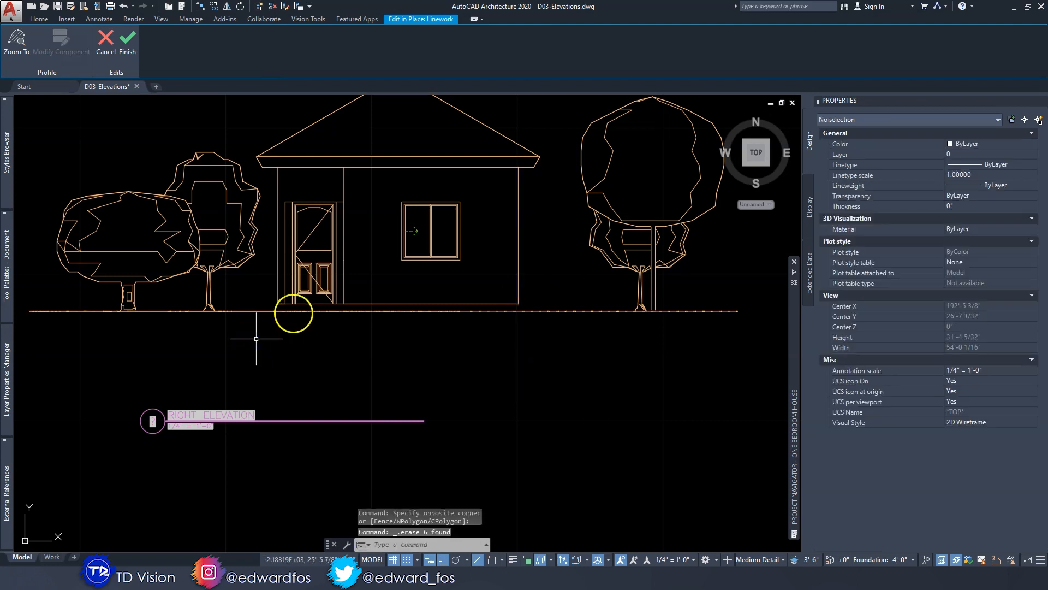
Step: Delete the three overlapping horizontal floor lines at the base of the right elevation's walls
{"action": "scroll", "coordinate": [365, 262], "scroll_direction": "up", "scroll_amount": 3}
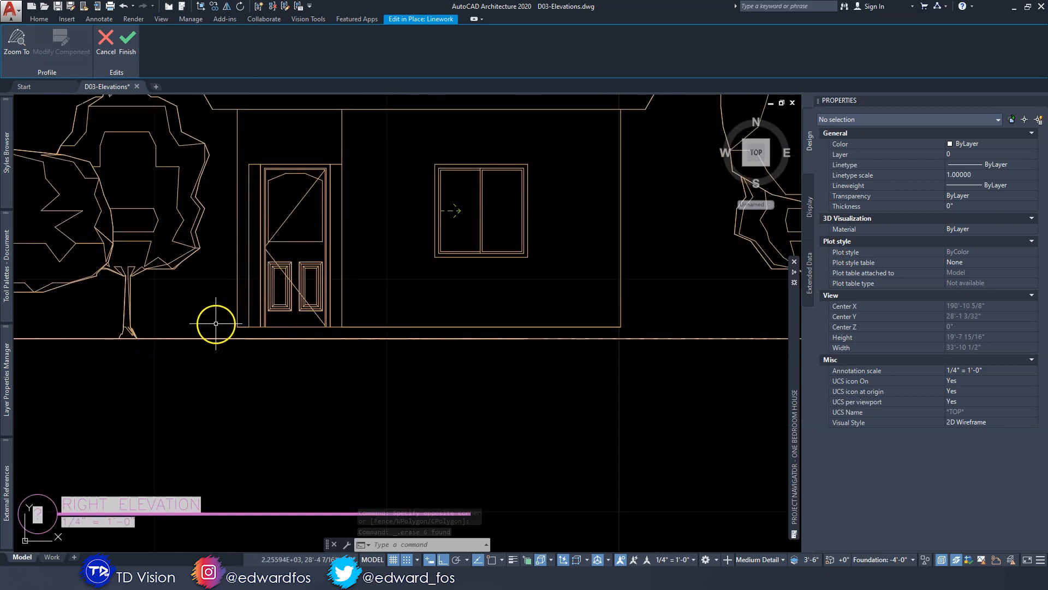
{"action": "left_click", "coordinate": [216, 323]}
{"action": "left_click", "coordinate": [642, 334]}
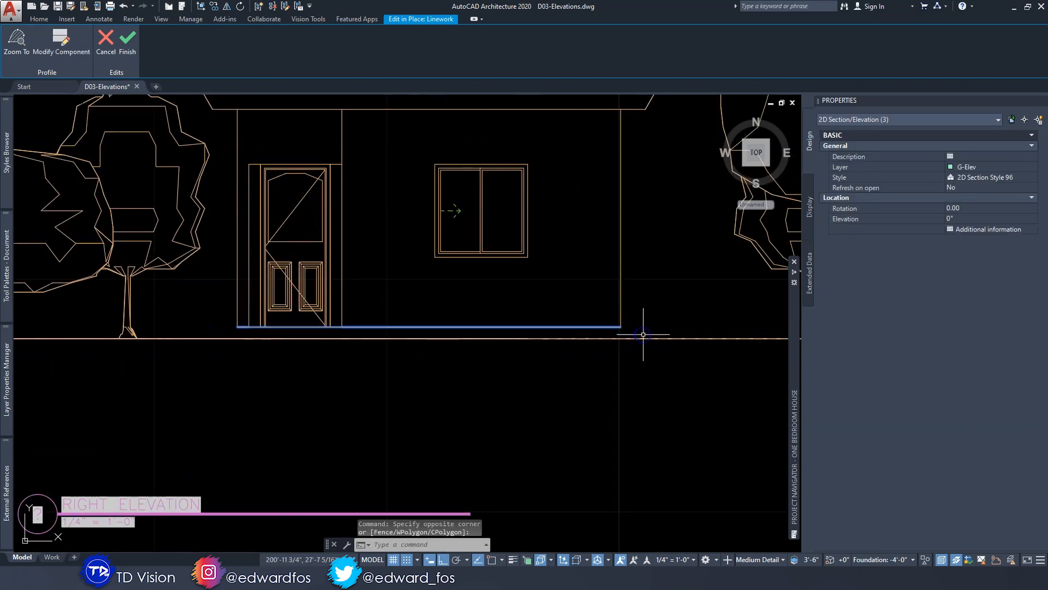
{"action": "key", "text": "Delete"}
Step: Finish the in-place linework edit, saving the changes to the right elevation
{"action": "scroll", "coordinate": [595, 322], "scroll_direction": "down", "scroll_amount": 4}
{"action": "scroll", "coordinate": [475, 300], "scroll_direction": "up", "scroll_amount": 2}
{"action": "left_click", "coordinate": [128, 46]}
{"action": "left_click", "coordinate": [393, 275]}
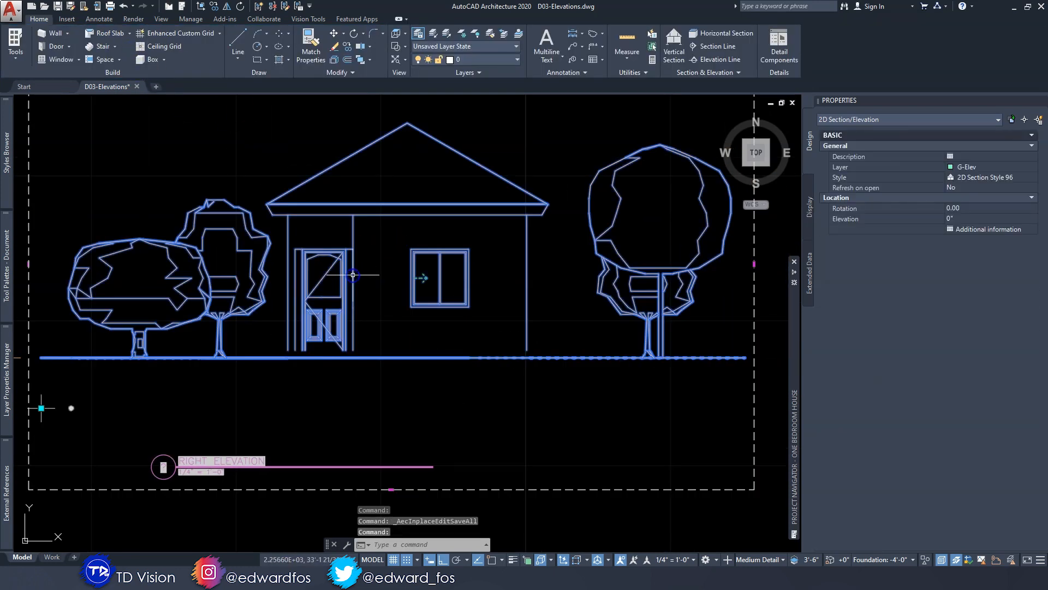
{"action": "key", "text": "Escape"}
{"action": "key", "text": "Escape"}
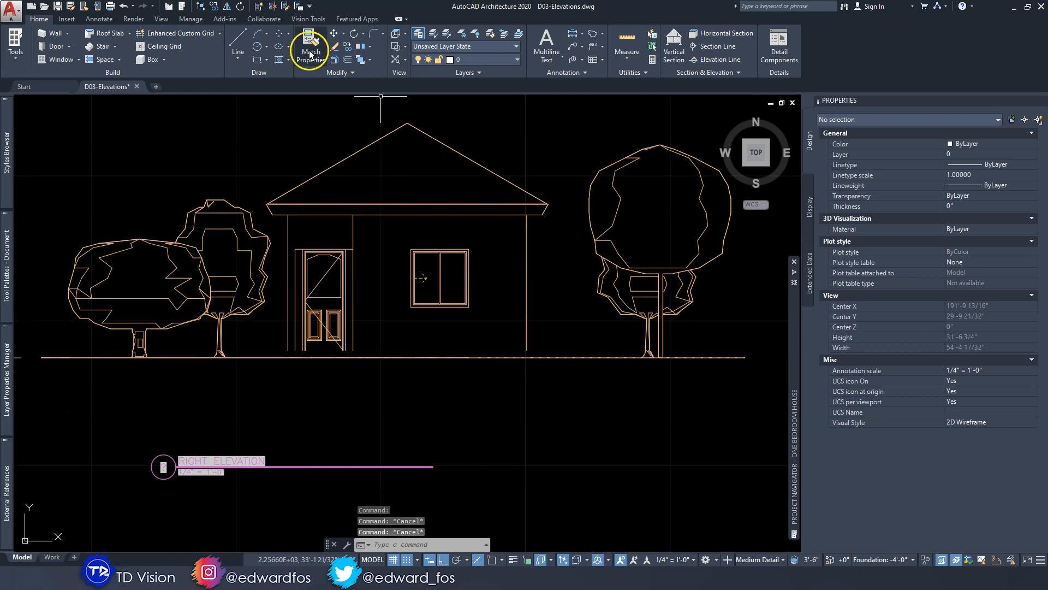
Step: With object snap on, draw a horizontal line under the door, from the outer edge of its frame to the adjacent wall line
{"action": "left_click", "coordinate": [240, 42]}
{"action": "scroll", "coordinate": [284, 360], "scroll_direction": "up", "scroll_amount": 6}
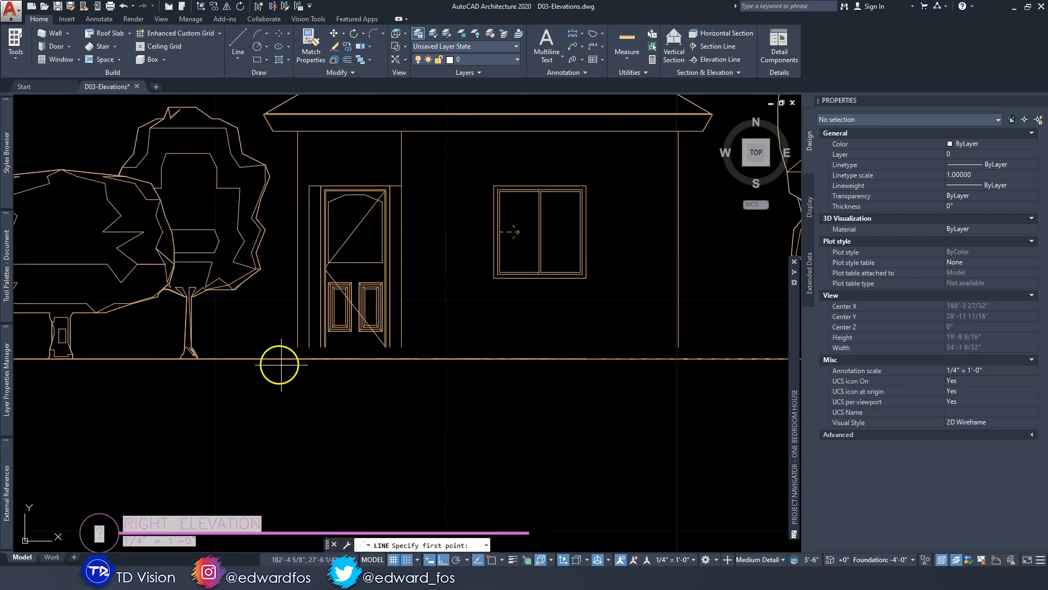
{"action": "scroll", "coordinate": [328, 358], "scroll_direction": "down", "scroll_amount": 5}
{"action": "scroll", "coordinate": [352, 352], "scroll_direction": "up", "scroll_amount": 8}
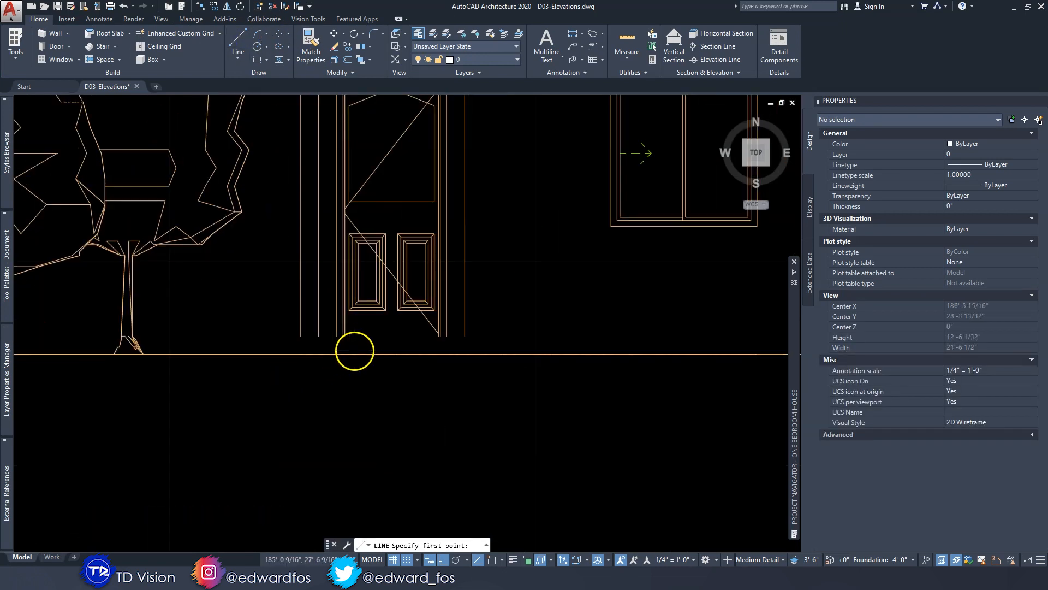
{"action": "key", "text": "F3"}
{"action": "left_click", "coordinate": [296, 327]}
{"action": "left_click", "coordinate": [528, 328]}
{"action": "key", "text": "Escape"}
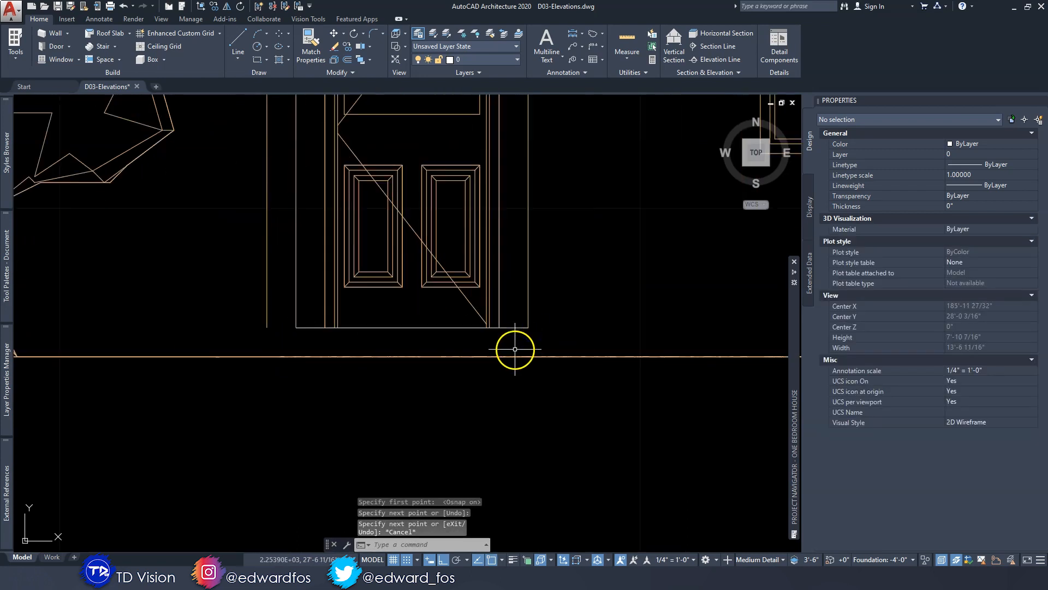
Step: Draw a vertical line about 7 1/4" long from the lower end of the wall edge beside the door down past the ground line
{"action": "middle_click_drag", "start_coordinate": [515, 349], "coordinate": [426, 351]}
{"action": "left_click", "coordinate": [452, 328]}
{"action": "key", "text": "Escape"}
{"action": "key", "text": "space"}
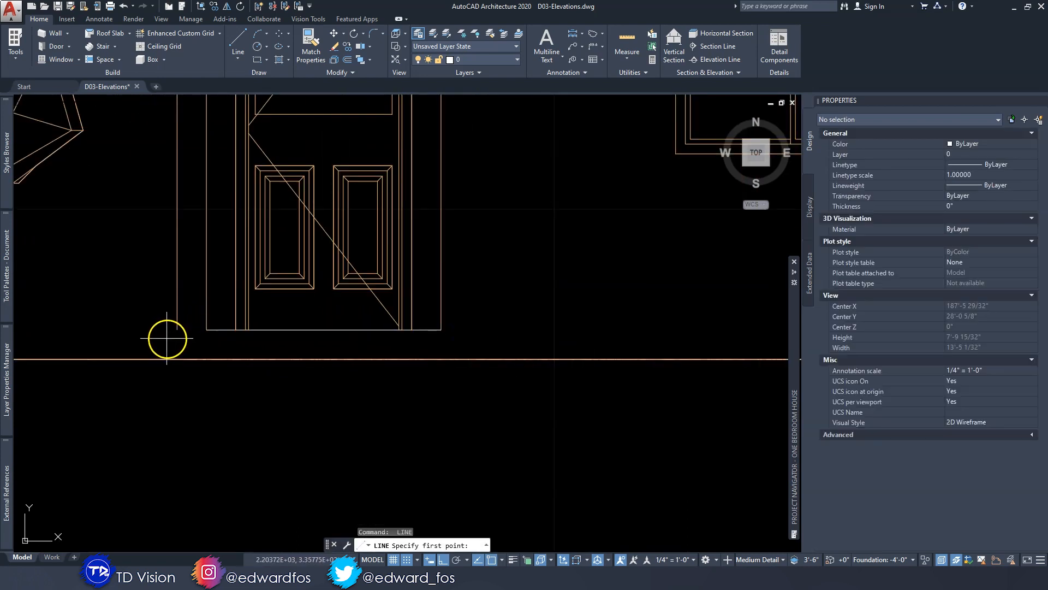
{"action": "scroll", "coordinate": [167, 338], "scroll_direction": "up", "scroll_amount": 2}
{"action": "left_click", "coordinate": [183, 325]}
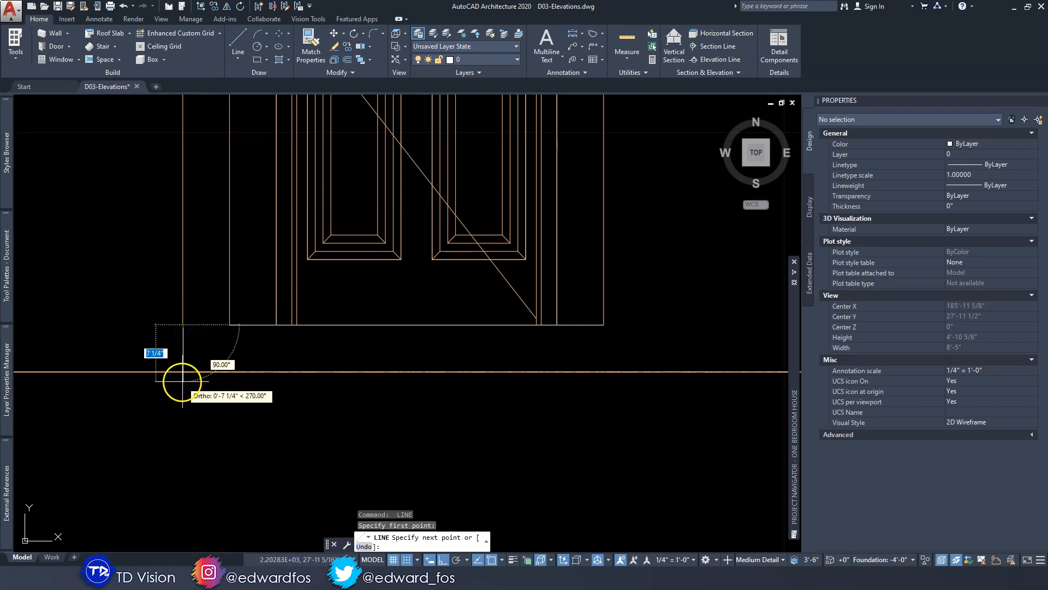
{"action": "left_click", "coordinate": [182, 380]}
{"action": "key", "text": "Escape"}
Step: Draw a vertical line extending the wall edge at the house's opposite corner down to the ground line
{"action": "scroll", "coordinate": [233, 346], "scroll_direction": "down", "scroll_amount": 3}
{"action": "middle_click_drag", "start_coordinate": [346, 342], "coordinate": [141, 326]}
{"action": "scroll", "coordinate": [377, 330], "scroll_direction": "up", "scroll_amount": 4}
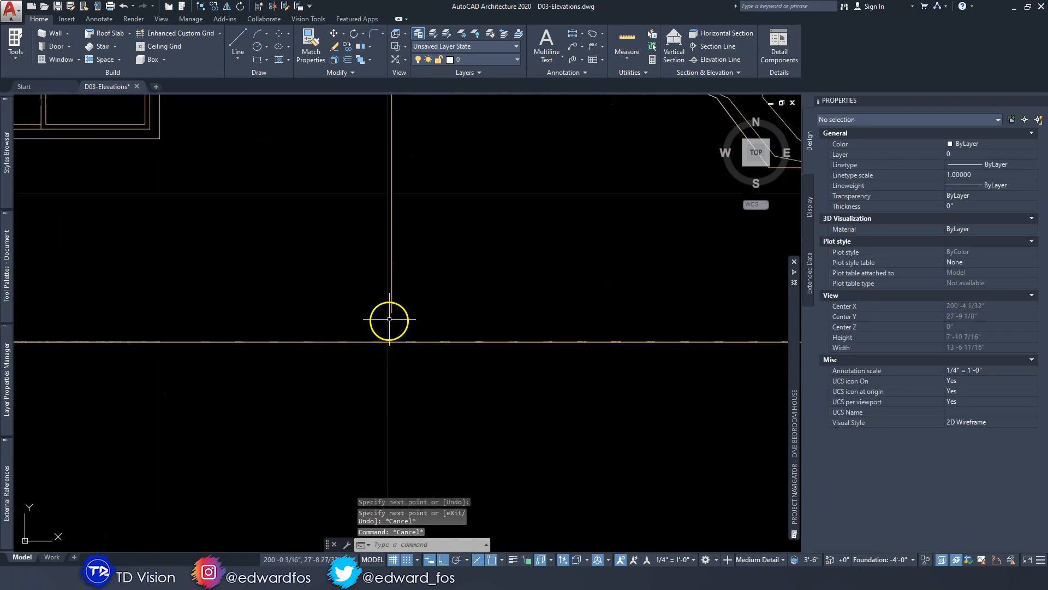
{"action": "key", "text": "space"}
{"action": "left_click", "coordinate": [392, 322]}
{"action": "key", "text": "Escape"}
{"action": "key", "text": "Escape"}
{"action": "scroll", "coordinate": [380, 339], "scroll_direction": "down", "scroll_amount": 4}
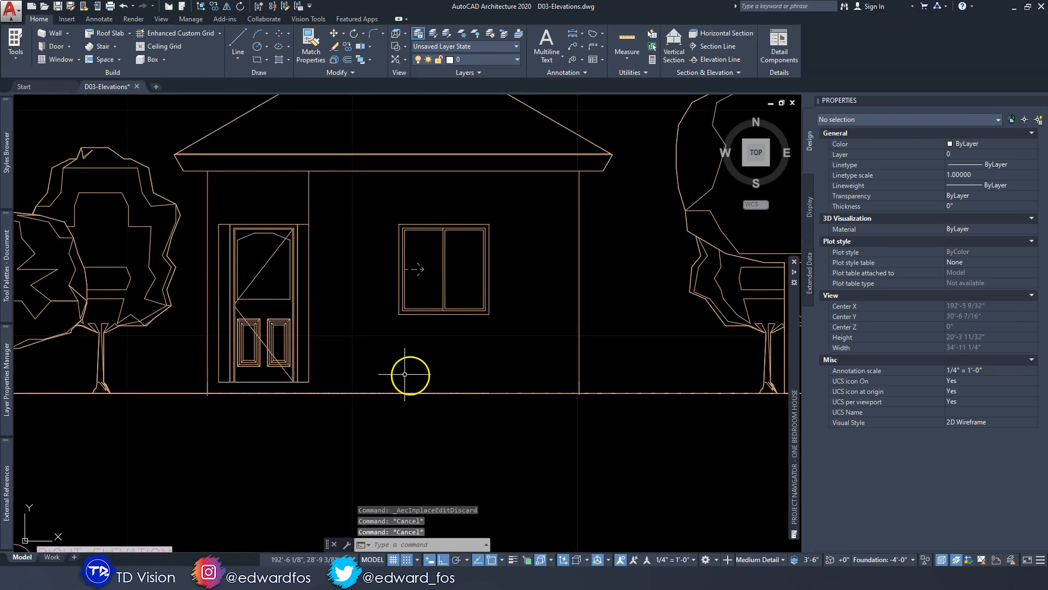
Step: Merge the newly drawn wall extension lines and the line under the door into the right elevation's linework
{"action": "middle_click_drag", "start_coordinate": [304, 288], "coordinate": [309, 309]}
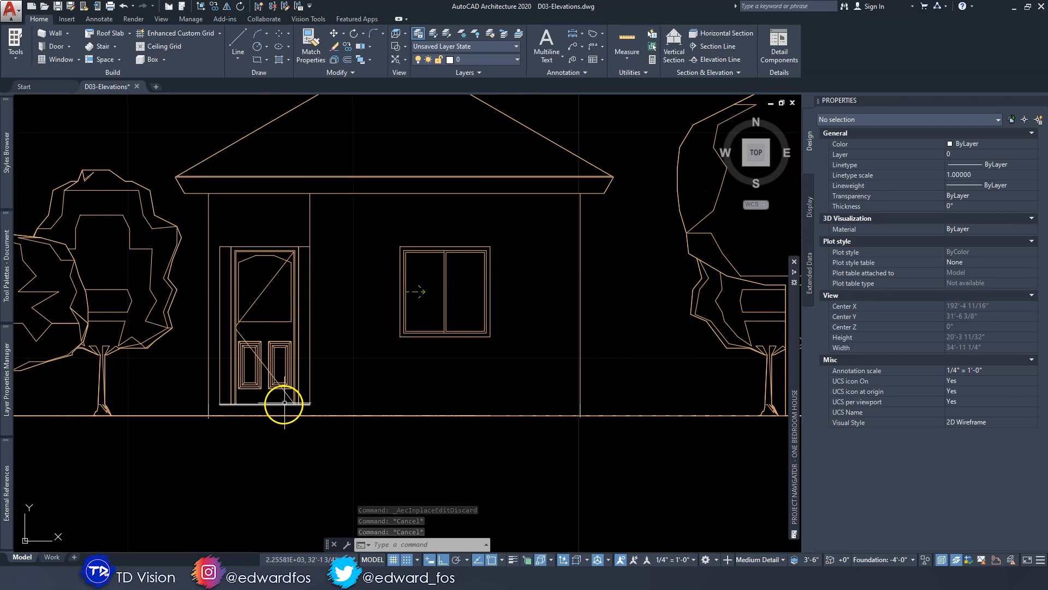
{"action": "left_click", "coordinate": [287, 355]}
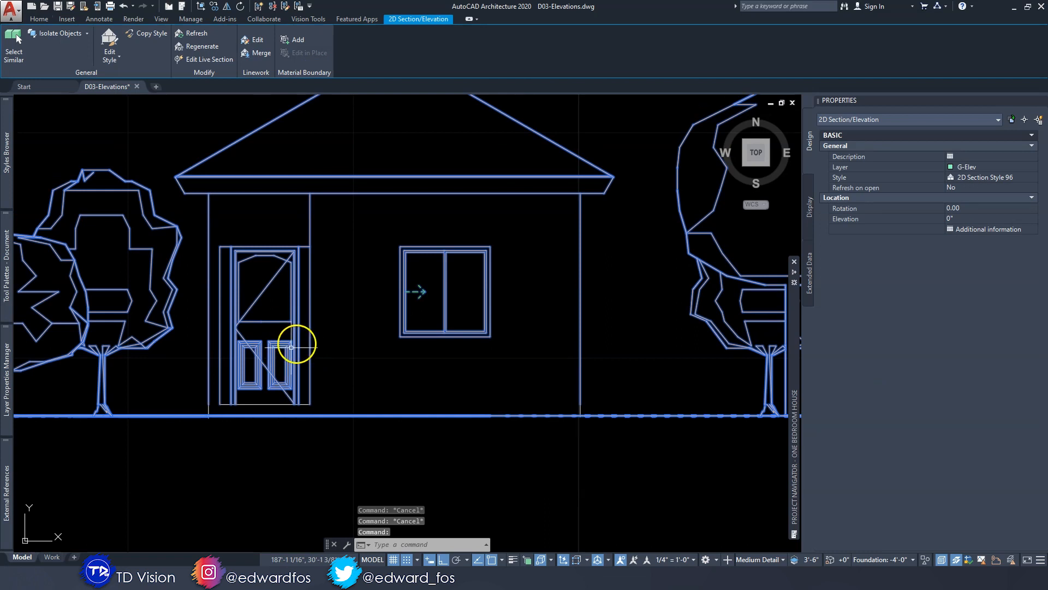
{"action": "left_click", "coordinate": [257, 53]}
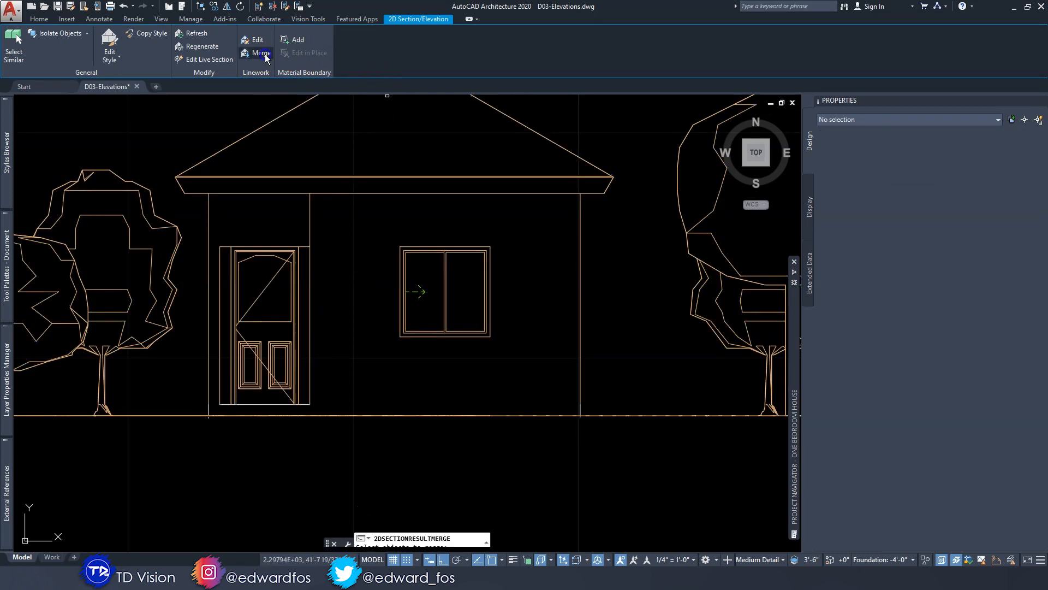
{"action": "left_click", "coordinate": [583, 410]}
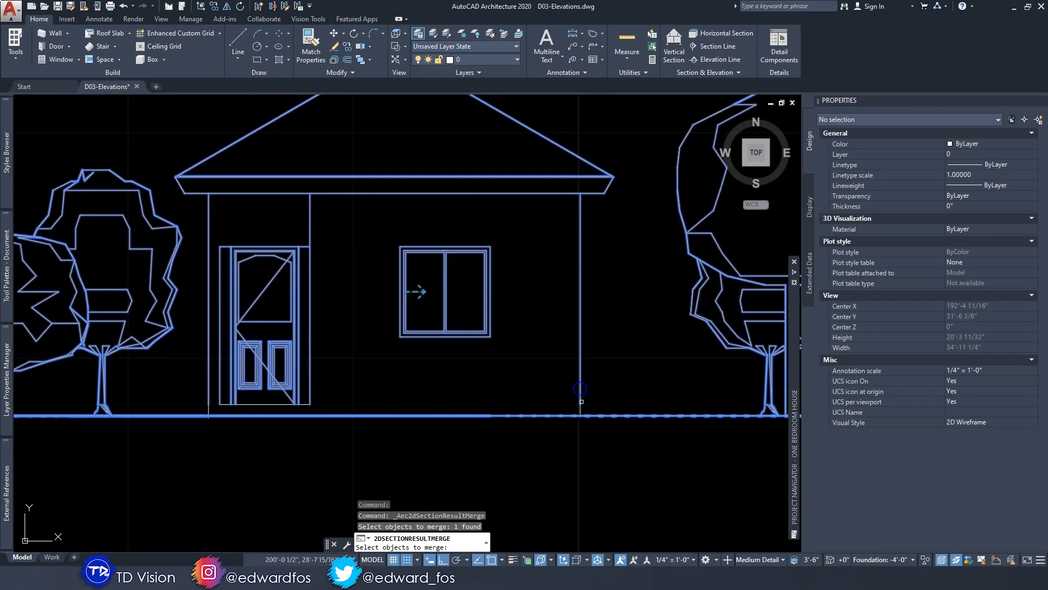
{"action": "left_click", "coordinate": [581, 411]}
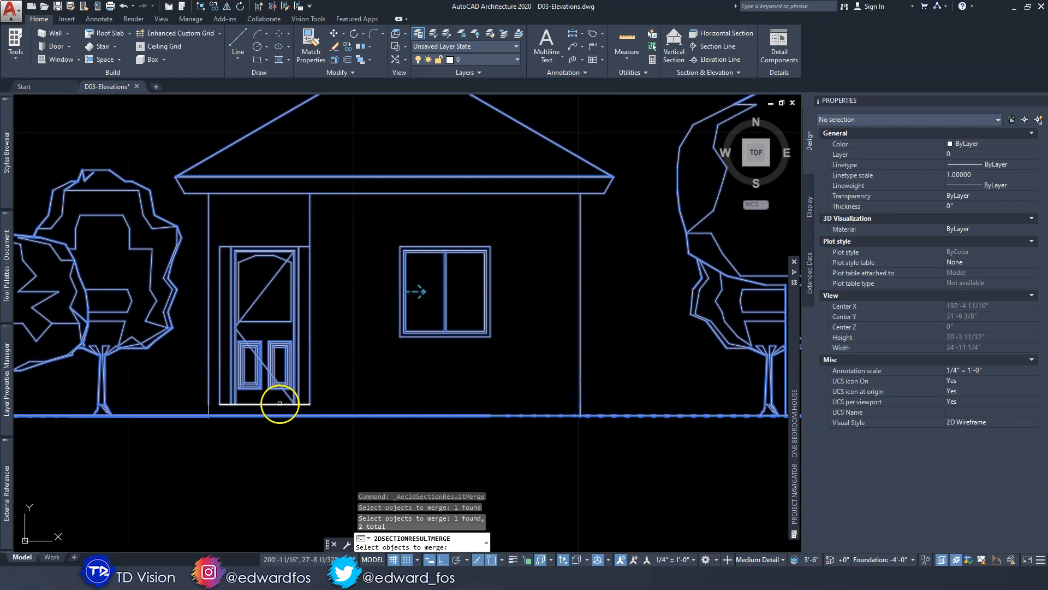
{"action": "left_click", "coordinate": [279, 402]}
{"action": "left_click", "coordinate": [209, 411]}
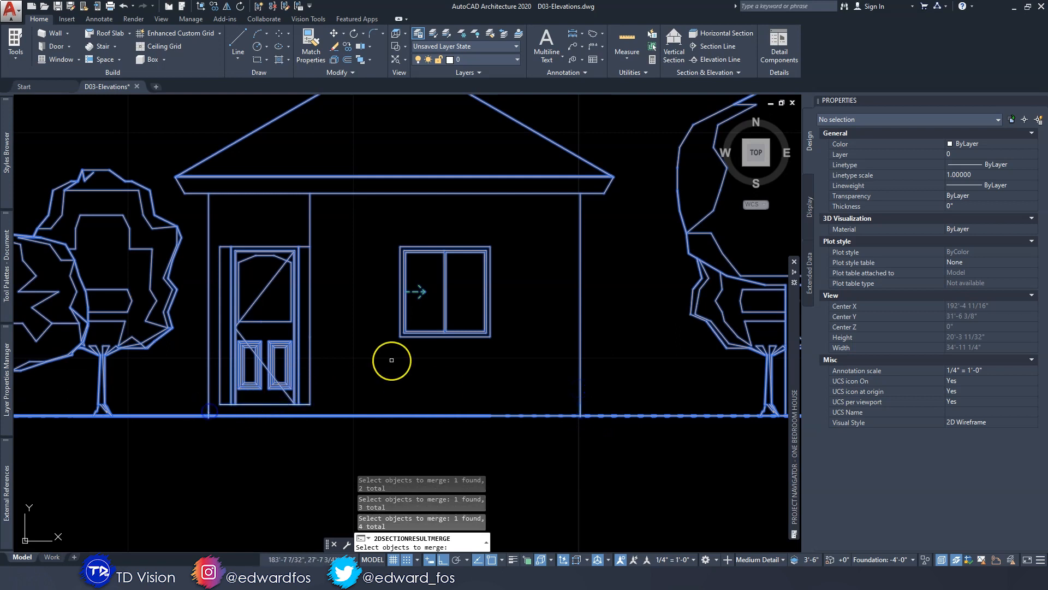
{"action": "key", "text": "Return"}
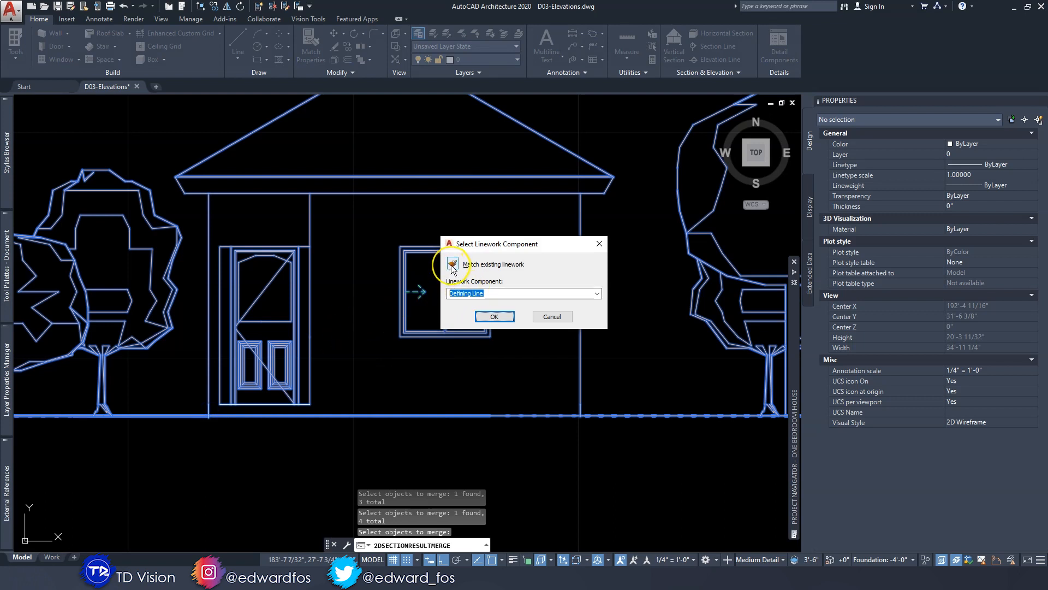
Step: Match the merged lines' linework component to the existing wall edge beside the door and complete the merge
{"action": "left_click", "coordinate": [452, 264]}
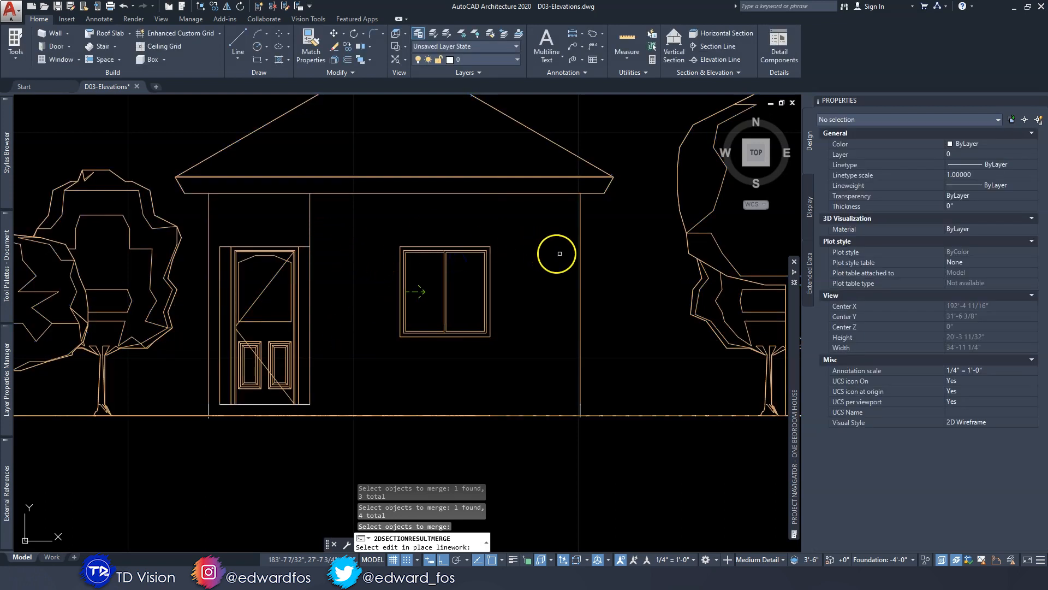
{"action": "left_click", "coordinate": [208, 235]}
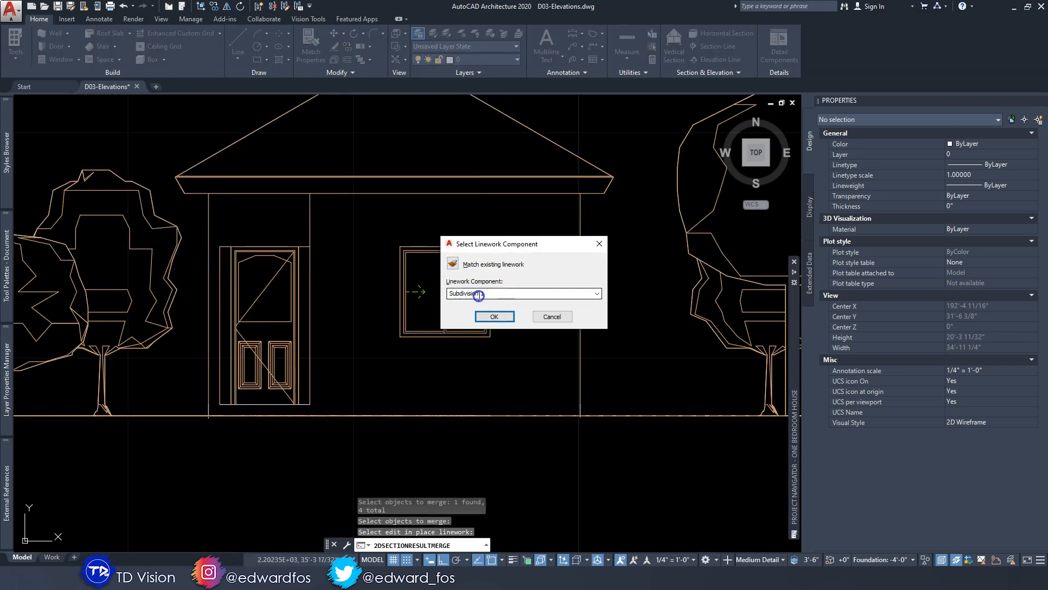
{"action": "left_click", "coordinate": [494, 318]}
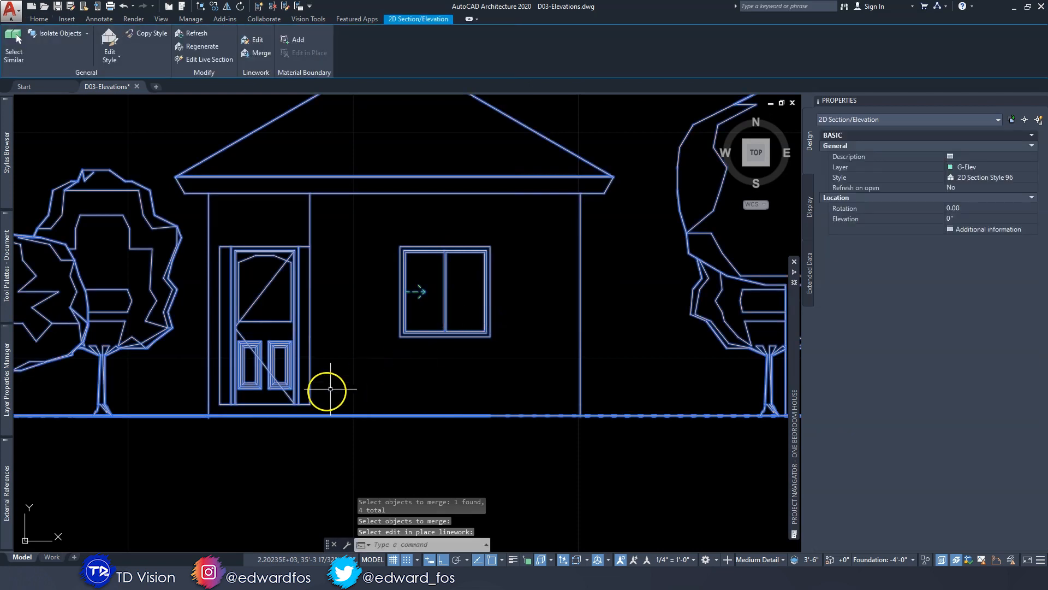
Step: Draw a horizontal line from the door frame's lower right corner to the house's right wall edge
{"action": "key", "text": "Escape"}
{"action": "key", "text": "Escape"}
{"action": "scroll", "coordinate": [211, 428], "scroll_direction": "up", "scroll_amount": 8}
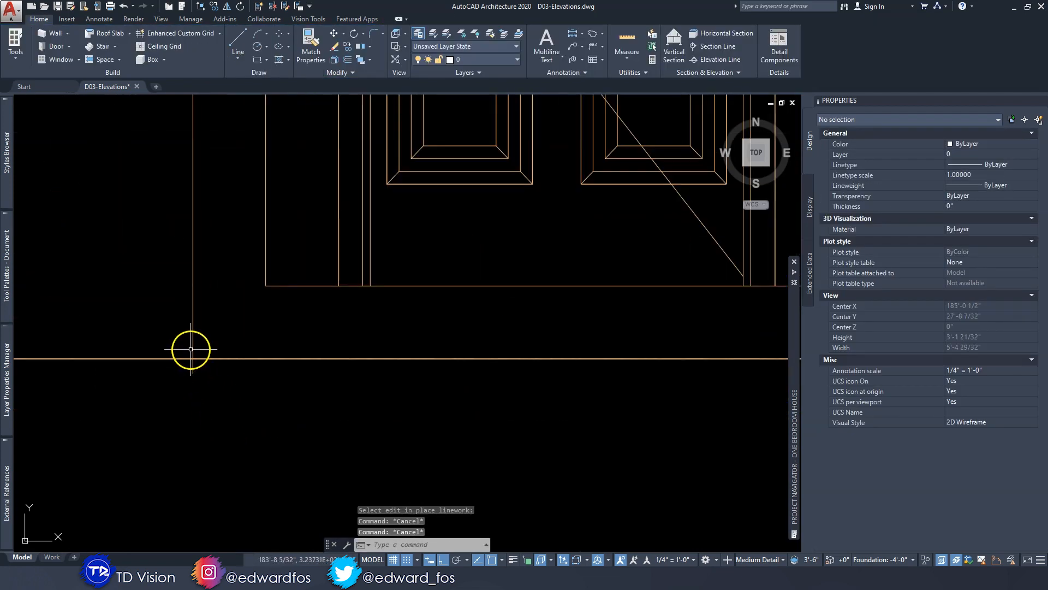
{"action": "scroll", "coordinate": [218, 333], "scroll_direction": "down", "scroll_amount": 3}
{"action": "scroll", "coordinate": [491, 344], "scroll_direction": "down", "scroll_amount": 8}
{"action": "scroll", "coordinate": [486, 370], "scroll_direction": "up", "scroll_amount": 3}
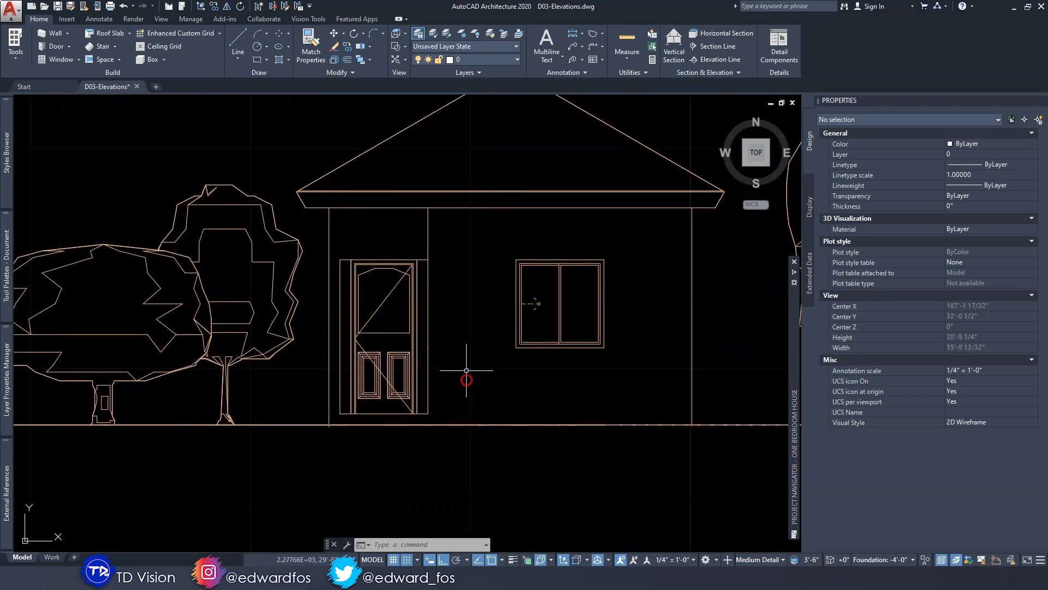
{"action": "mouse_move", "coordinate": [443, 351]}
{"action": "middle_mouse_down"}
{"action": "mouse_move", "coordinate": [401, 352]}
{"action": "mouse_move", "coordinate": [400, 365]}
{"action": "middle_mouse_up"}
{"action": "type", "text": "l"}
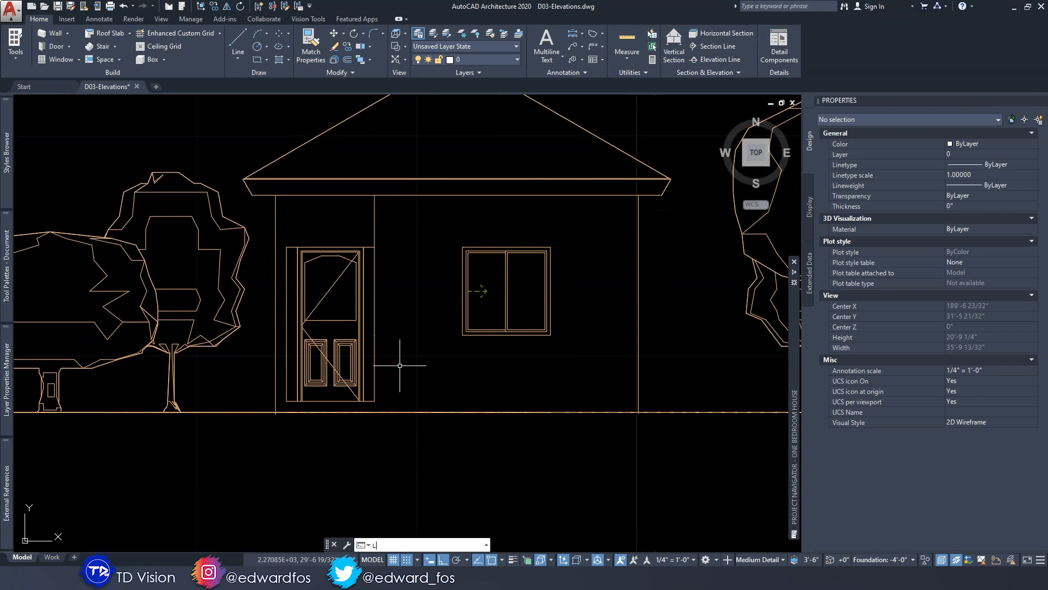
{"action": "key", "text": "Return"}
{"action": "left_click", "coordinate": [375, 401]}
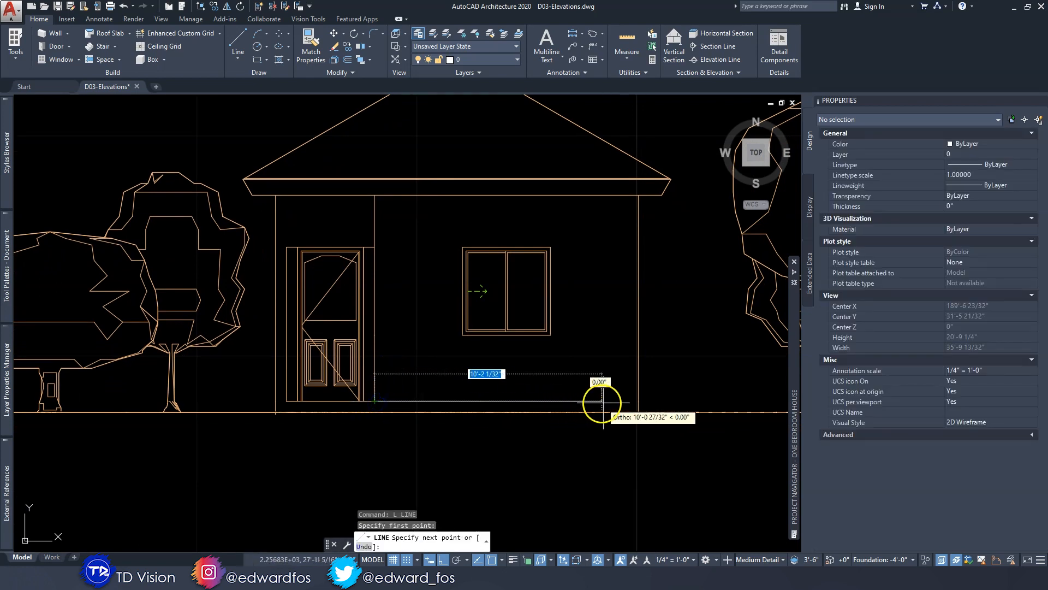
{"action": "left_click", "coordinate": [638, 402]}
{"action": "key", "text": "Escape"}
Step: Draw a short horizontal line from the door frame's lower left corner to the house's left wall edge
{"action": "scroll", "coordinate": [272, 401], "scroll_direction": "up", "scroll_amount": 4}
{"action": "key", "text": "Return"}
{"action": "left_click", "coordinate": [286, 401]}
{"action": "left_click", "coordinate": [277, 401]}
{"action": "key", "text": "Escape"}
{"action": "scroll", "coordinate": [328, 382], "scroll_direction": "down", "scroll_amount": 5}
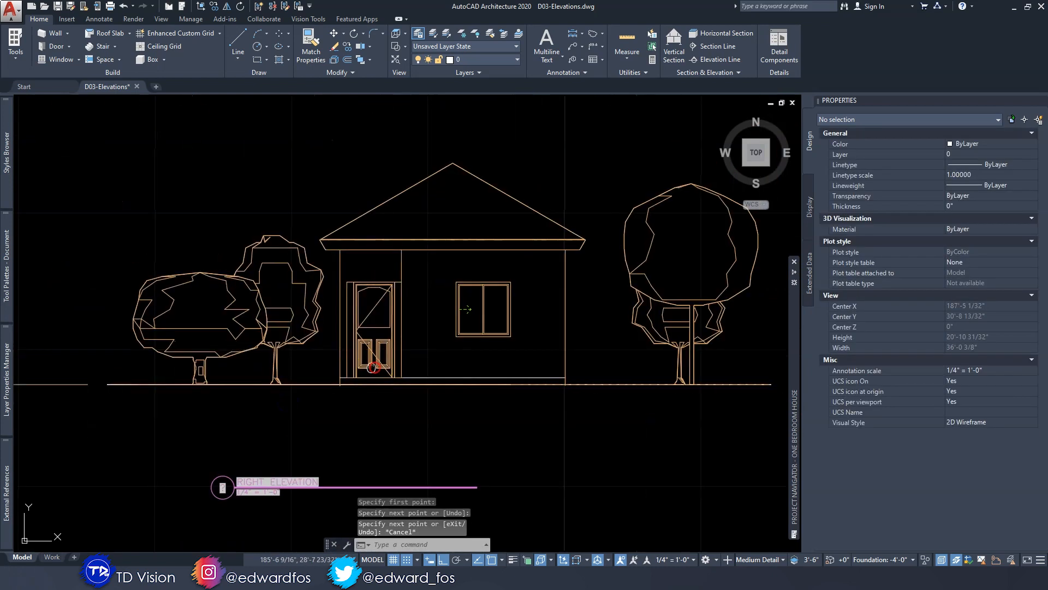
{"action": "scroll", "coordinate": [328, 355], "scroll_direction": "up", "scroll_amount": 3}
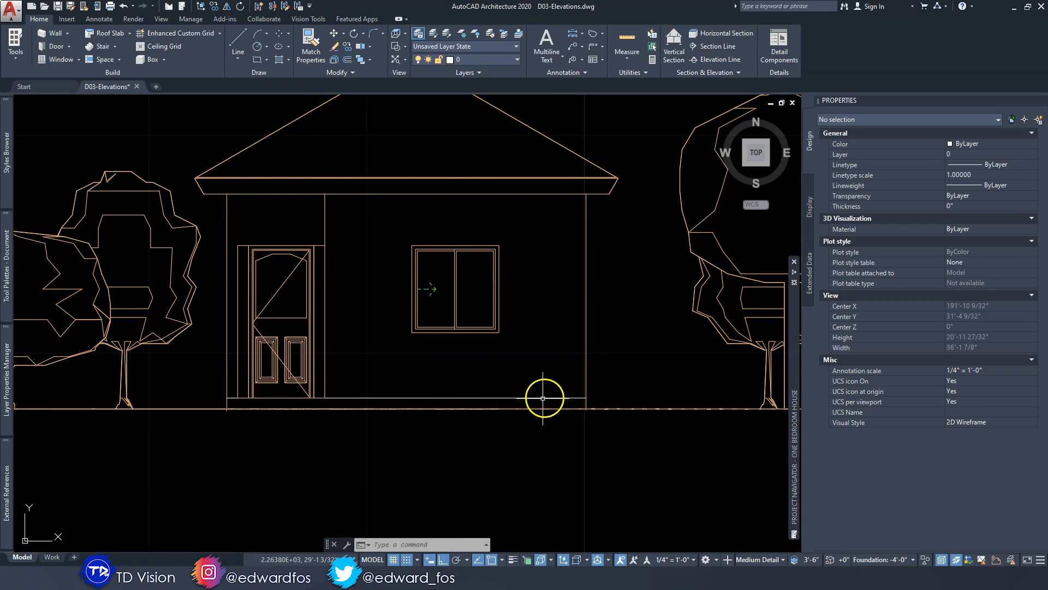
Step: Merge the two new floor lines into the right elevation's linework as the Hidden Vectors component
{"action": "left_click", "coordinate": [279, 354]}
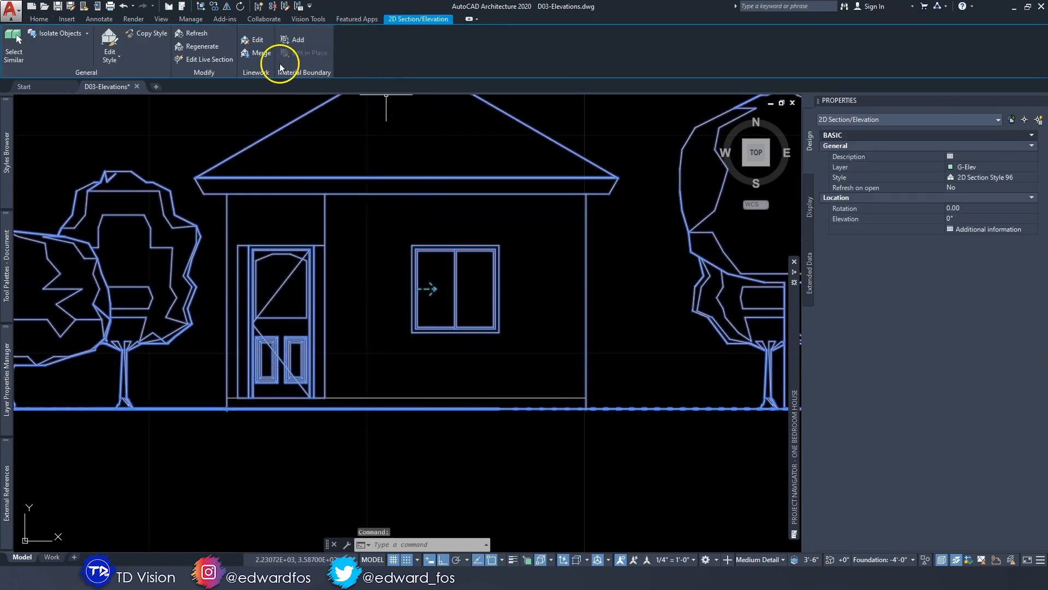
{"action": "left_click", "coordinate": [262, 53]}
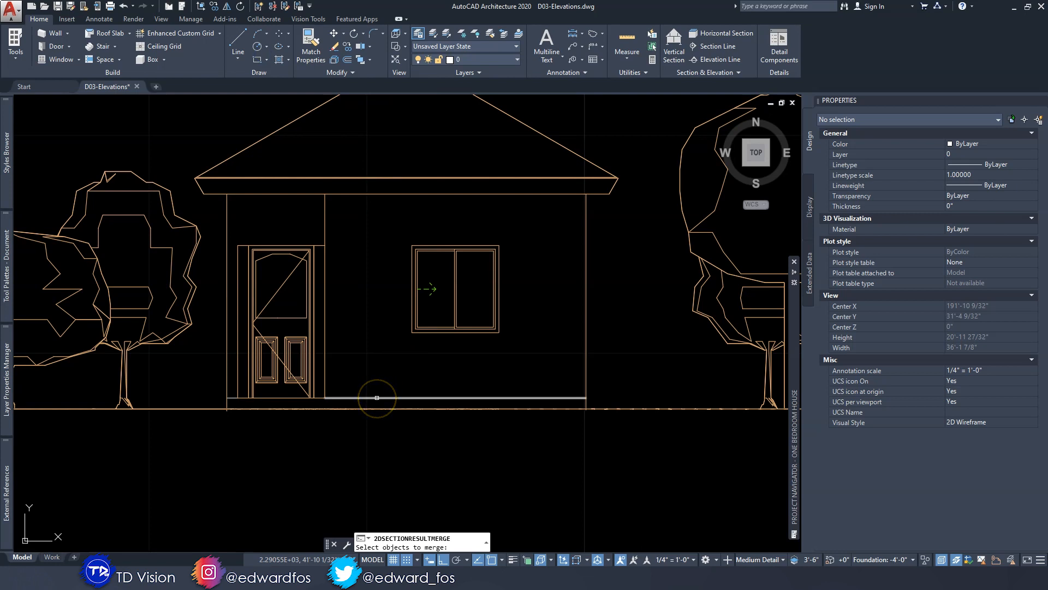
{"action": "left_click", "coordinate": [377, 398]}
{"action": "left_click", "coordinate": [233, 398]}
{"action": "left_click", "coordinate": [249, 357]}
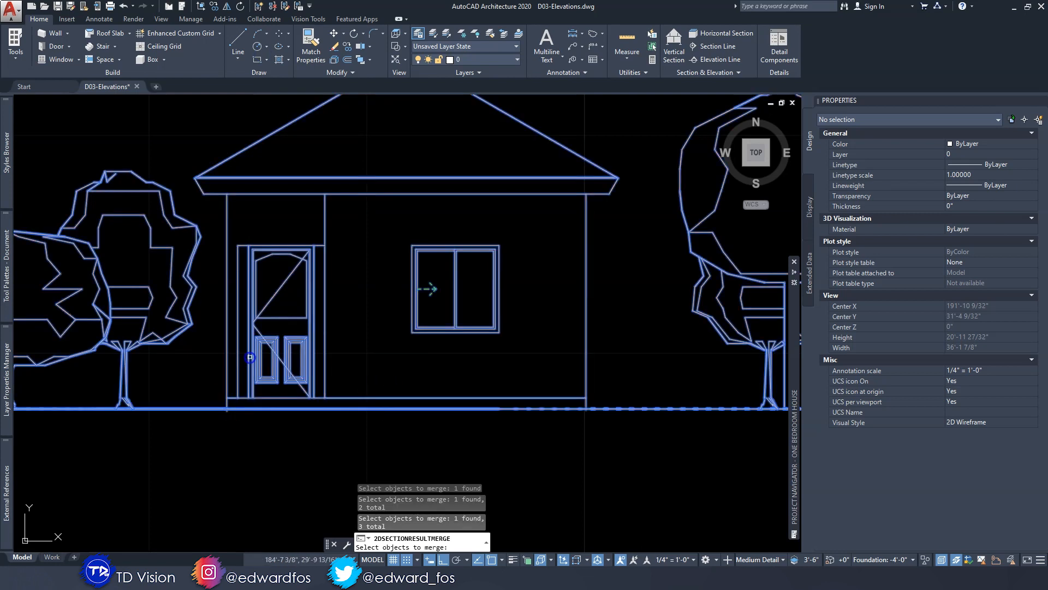
{"action": "key", "text": "Return"}
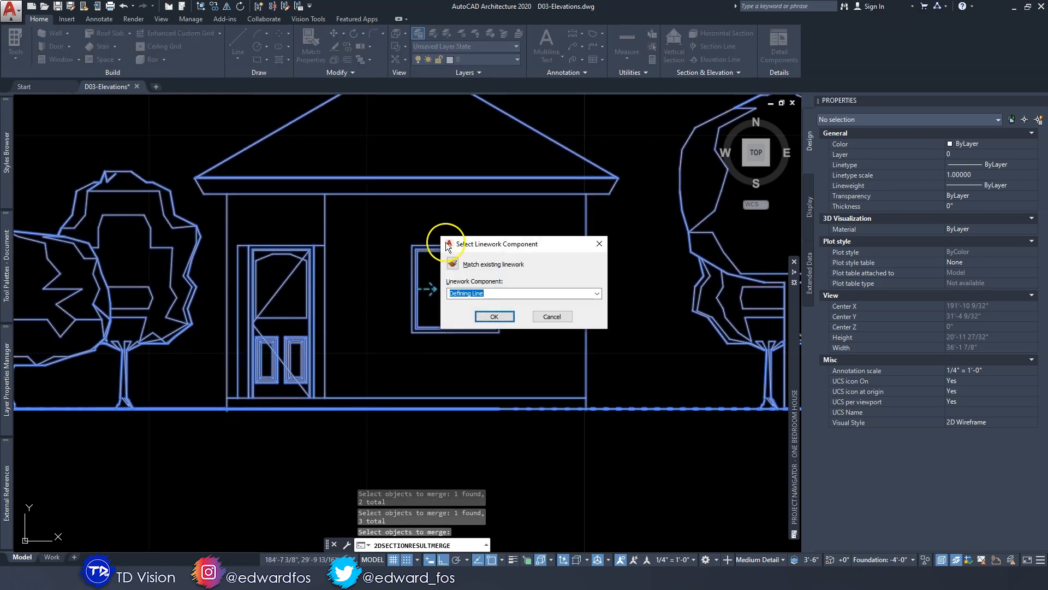
{"action": "left_click", "coordinate": [599, 293]}
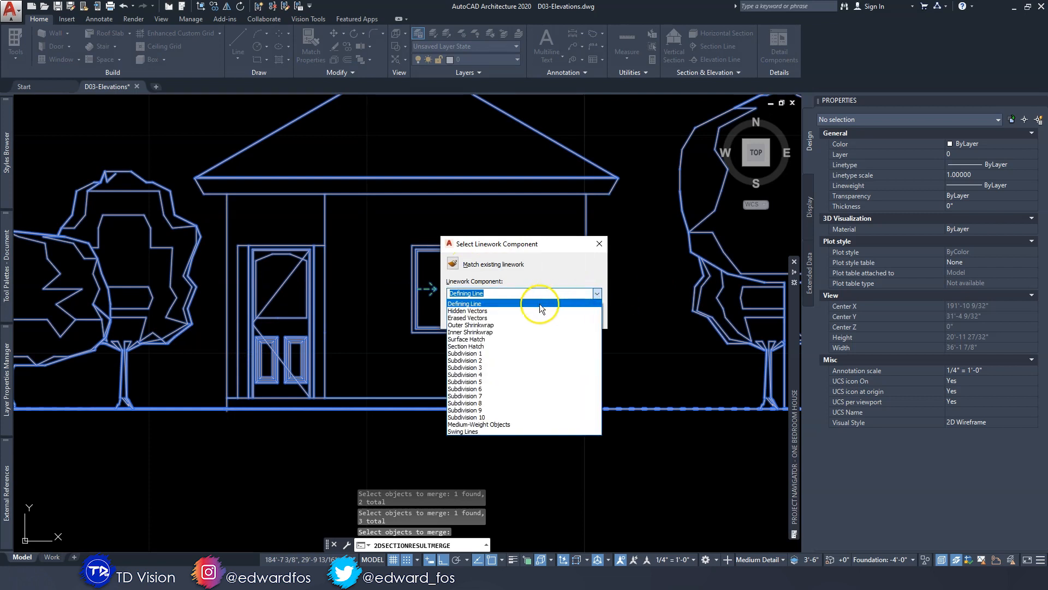
{"action": "left_click", "coordinate": [468, 310]}
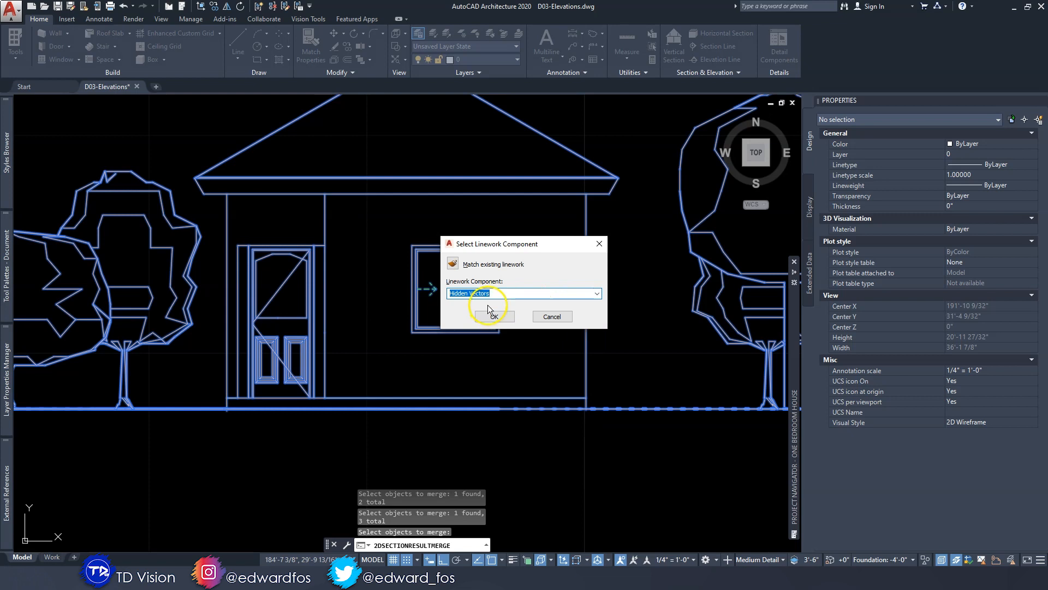
{"action": "left_click", "coordinate": [597, 293]}
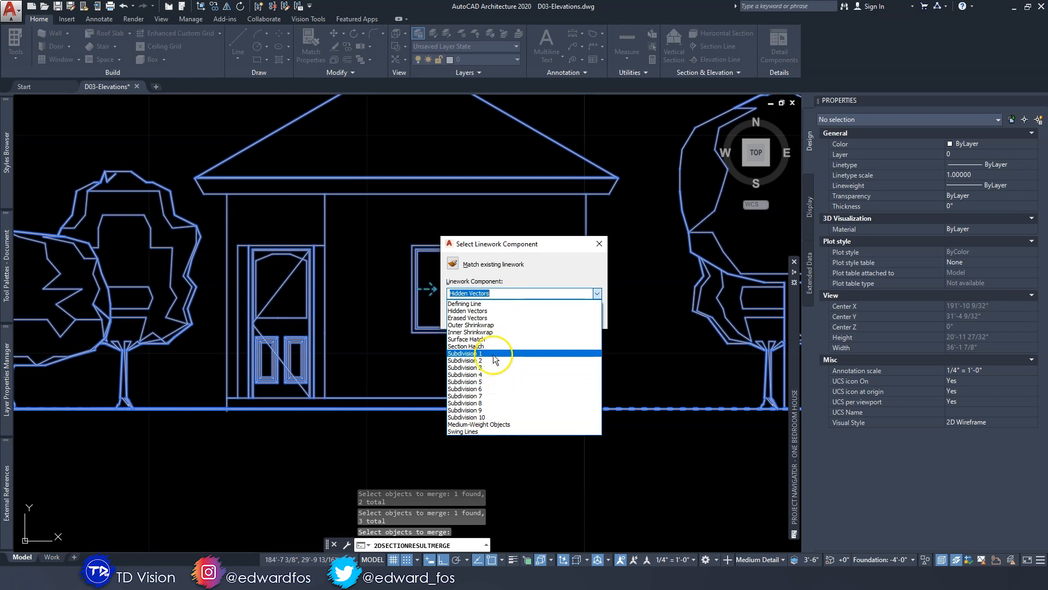
{"action": "left_click", "coordinate": [534, 274]}
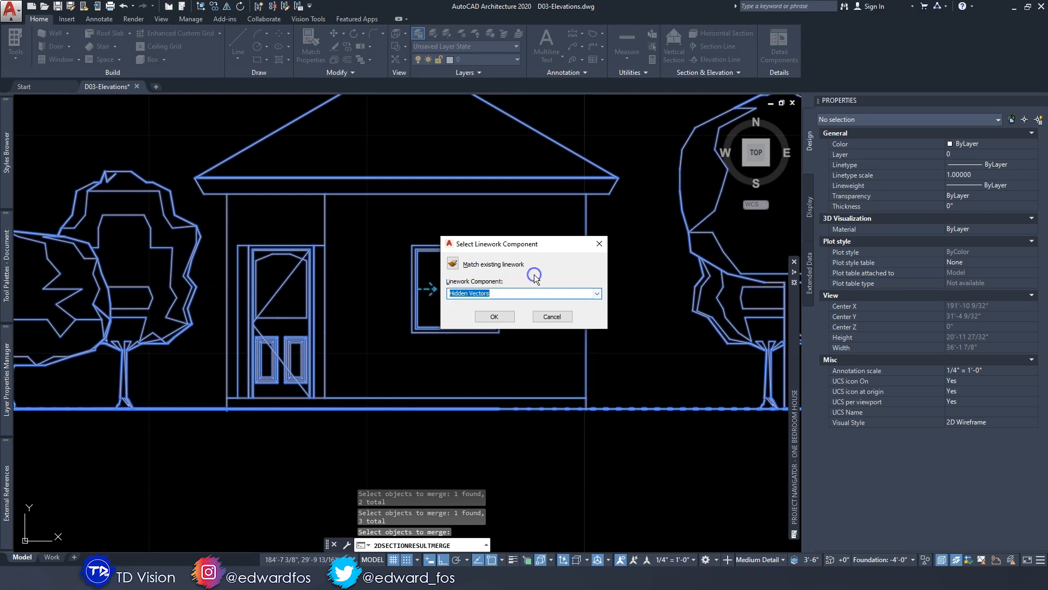
{"action": "left_click", "coordinate": [487, 318]}
{"action": "key", "text": "Escape"}
{"action": "key", "text": "Escape"}
Step: Examine the merged floor line along the base of the right elevation's walls
{"action": "middle_click_drag", "start_coordinate": [386, 386], "coordinate": [411, 362]}
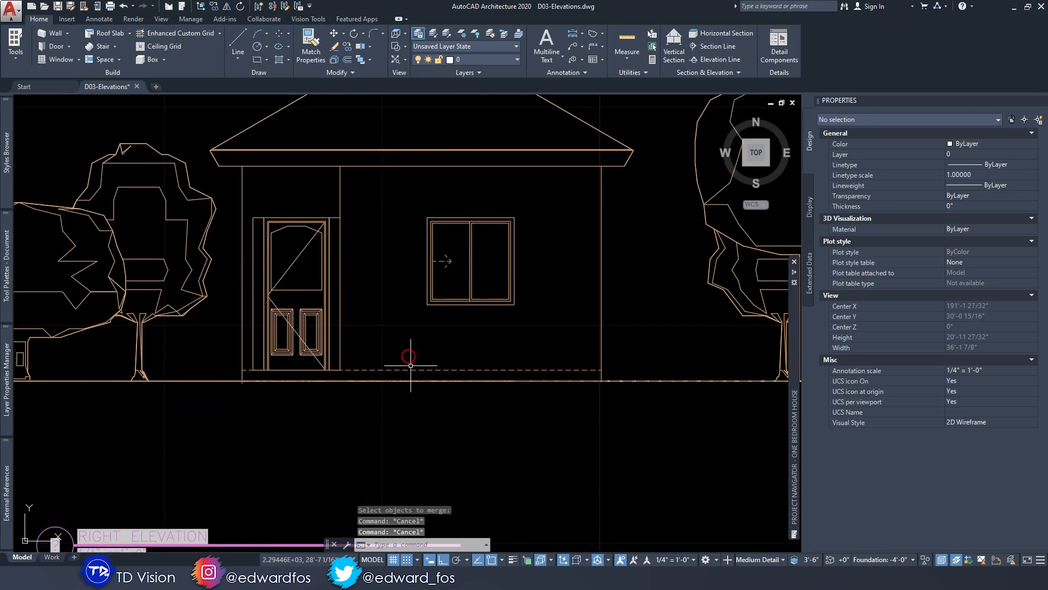
{"action": "left_click", "coordinate": [411, 366]}
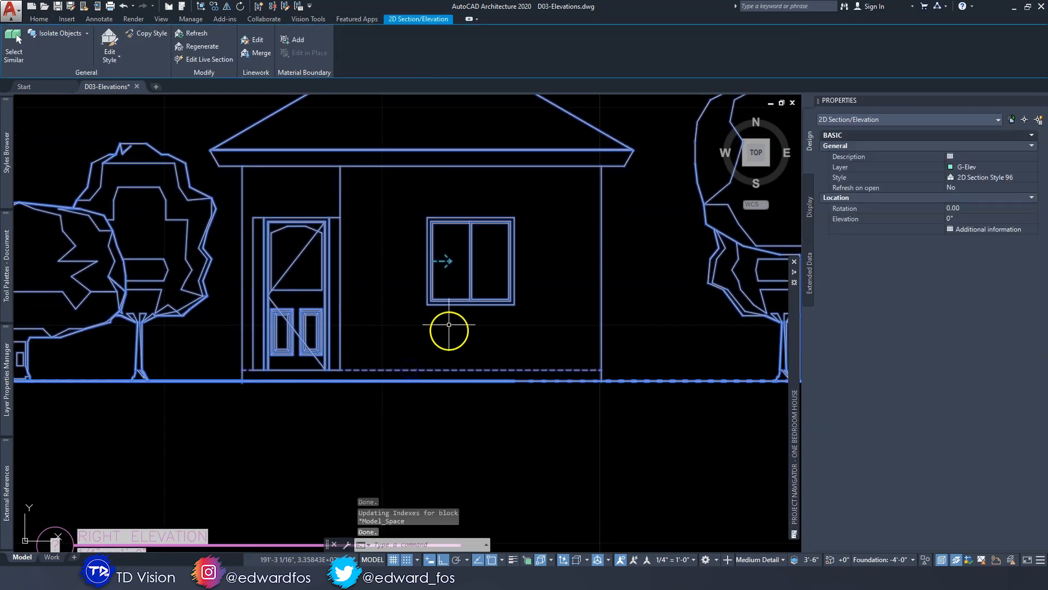
{"action": "scroll", "coordinate": [388, 370], "scroll_direction": "up", "scroll_amount": 2}
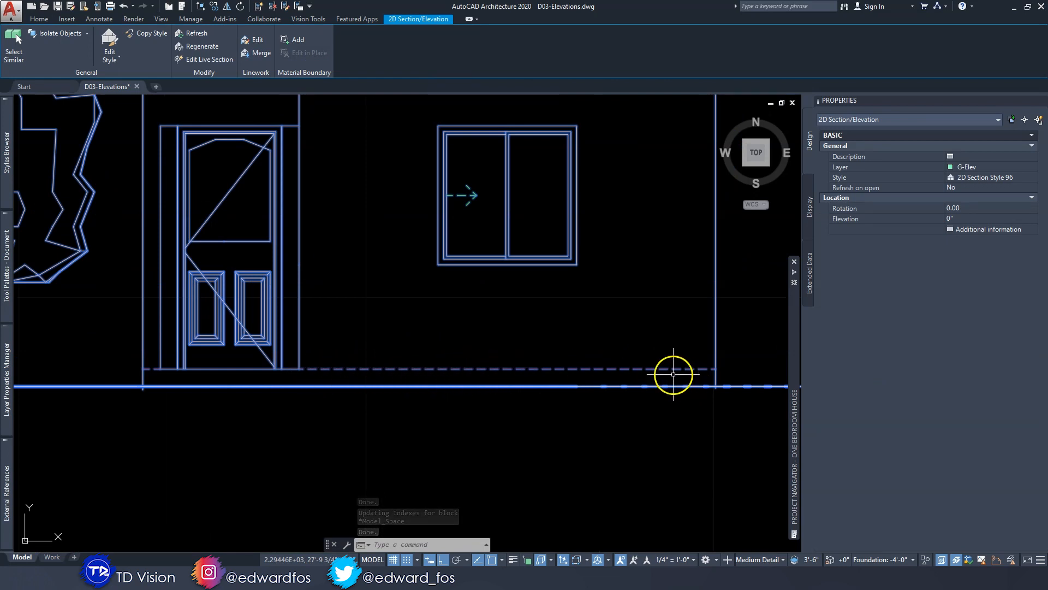
{"action": "key", "text": "Escape"}
{"action": "key", "text": "Escape"}
{"action": "scroll", "coordinate": [428, 360], "scroll_direction": "down", "scroll_amount": 4}
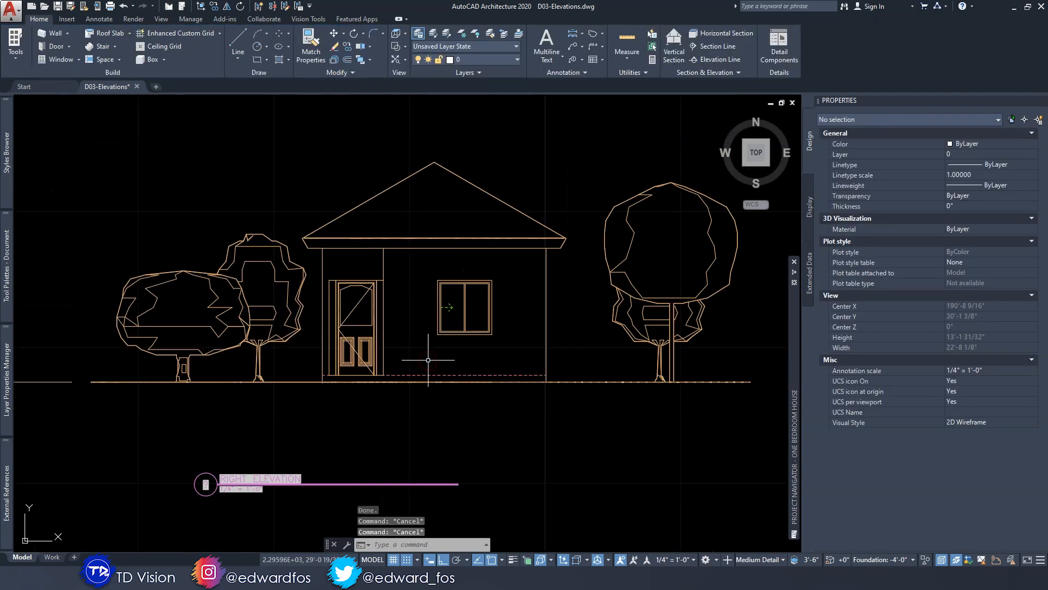
{"action": "scroll", "coordinate": [437, 350], "scroll_direction": "up", "scroll_amount": 4}
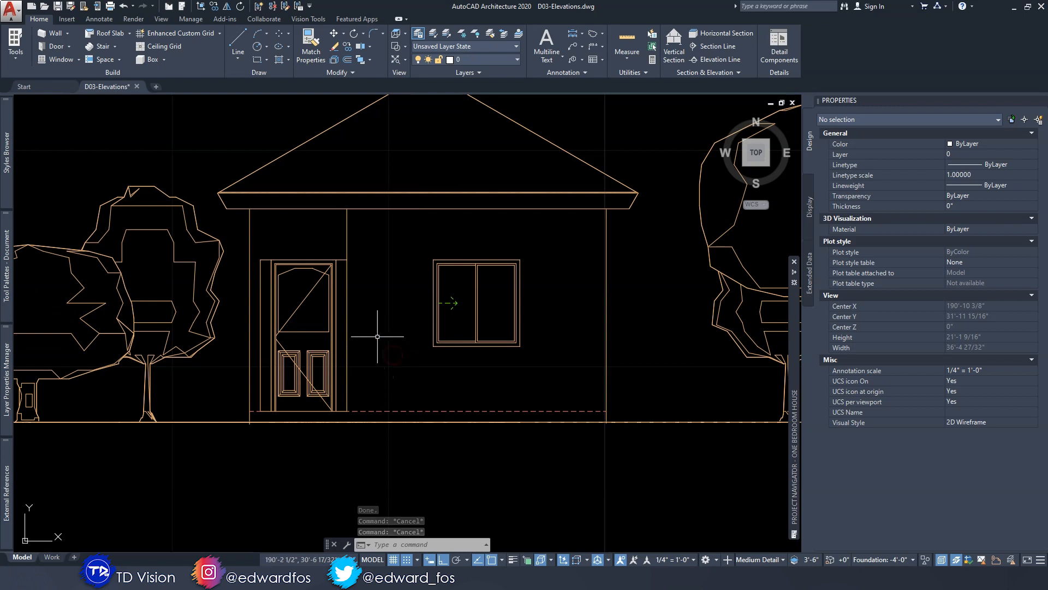
Step: Edit the right elevation's linework in place and erase the vertical wall line between the door frame and the eave
{"action": "left_click", "coordinate": [334, 301]}
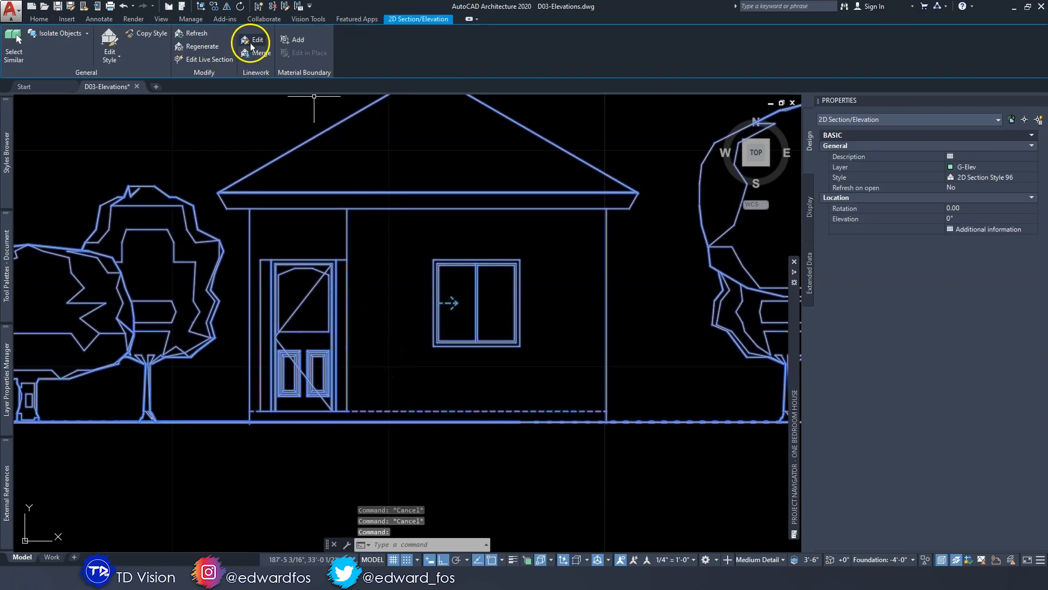
{"action": "left_click", "coordinate": [250, 43]}
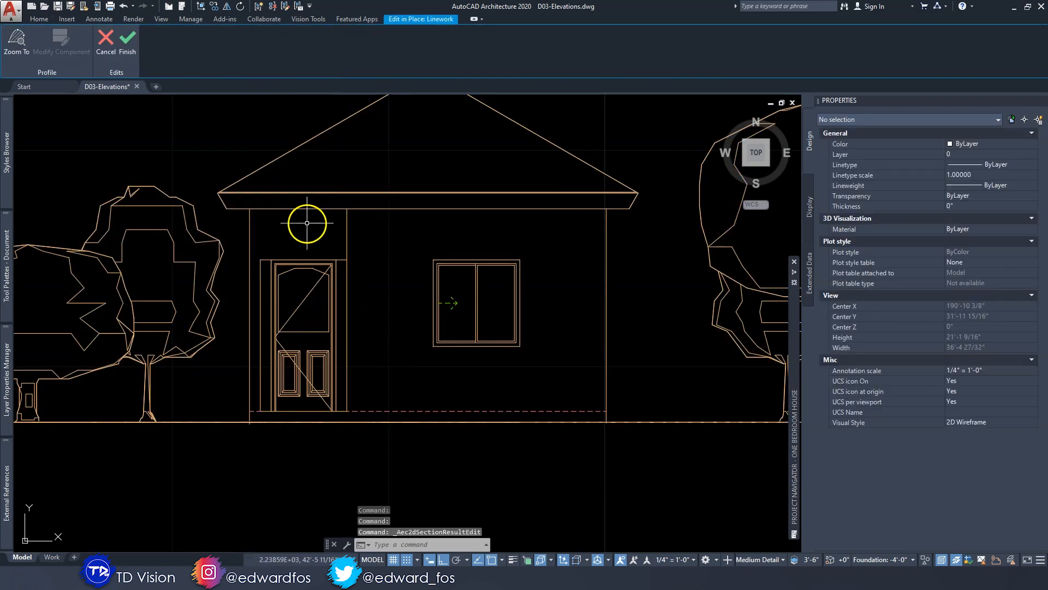
{"action": "scroll", "coordinate": [307, 222], "scroll_direction": "up", "scroll_amount": 3}
{"action": "left_click", "coordinate": [341, 231]}
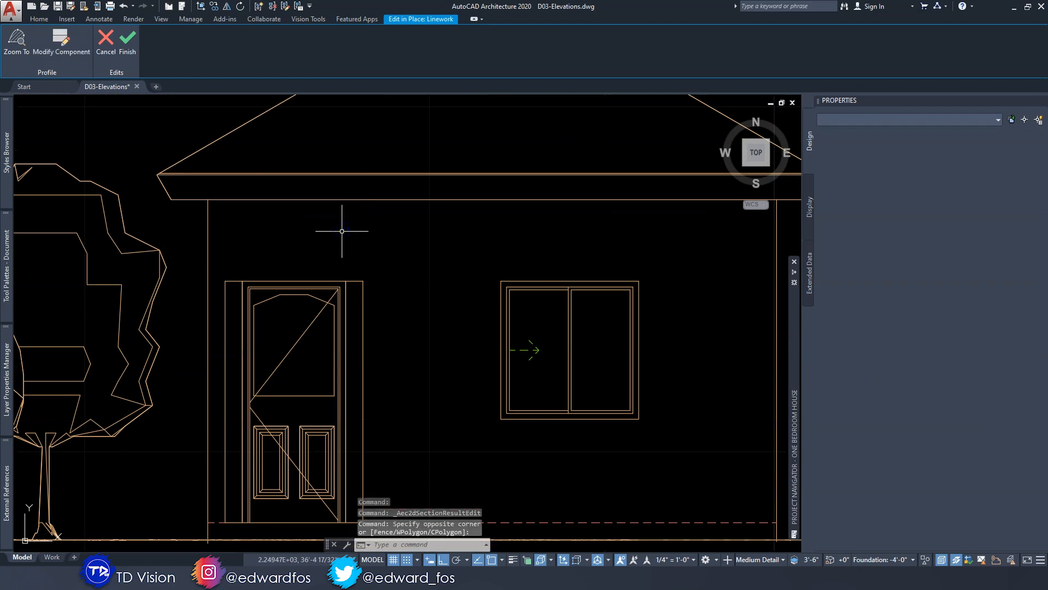
{"action": "key", "text": "Delete"}
{"action": "scroll", "coordinate": [347, 229], "scroll_direction": "down", "scroll_amount": 2}
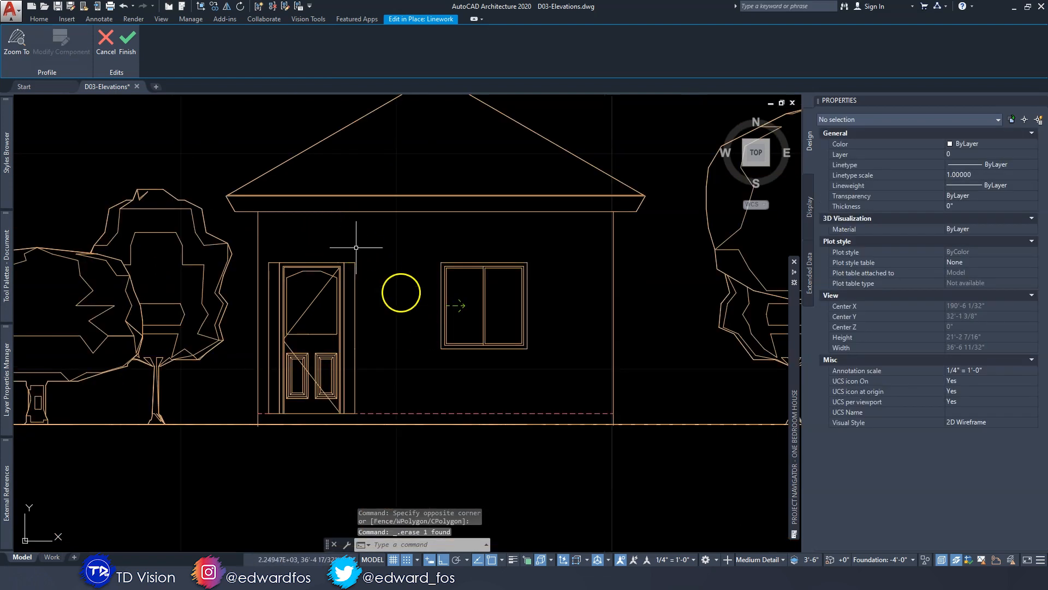
Step: Change the linework component of the door's two diagonal swing lines to Swing Lines
{"action": "scroll", "coordinate": [384, 304], "scroll_direction": "up", "scroll_amount": 4}
{"action": "left_click", "coordinate": [384, 287]}
{"action": "left_click", "coordinate": [359, 261]}
{"action": "left_click", "coordinate": [343, 329]}
{"action": "scroll", "coordinate": [343, 330], "scroll_direction": "up", "scroll_amount": 2}
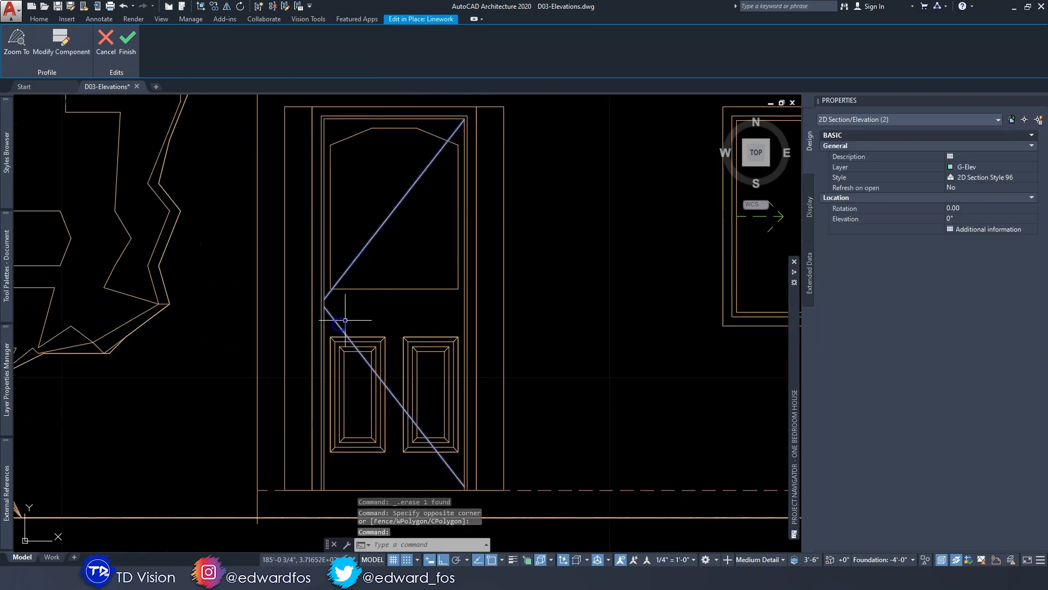
{"action": "scroll", "coordinate": [345, 320], "scroll_direction": "down", "scroll_amount": 2}
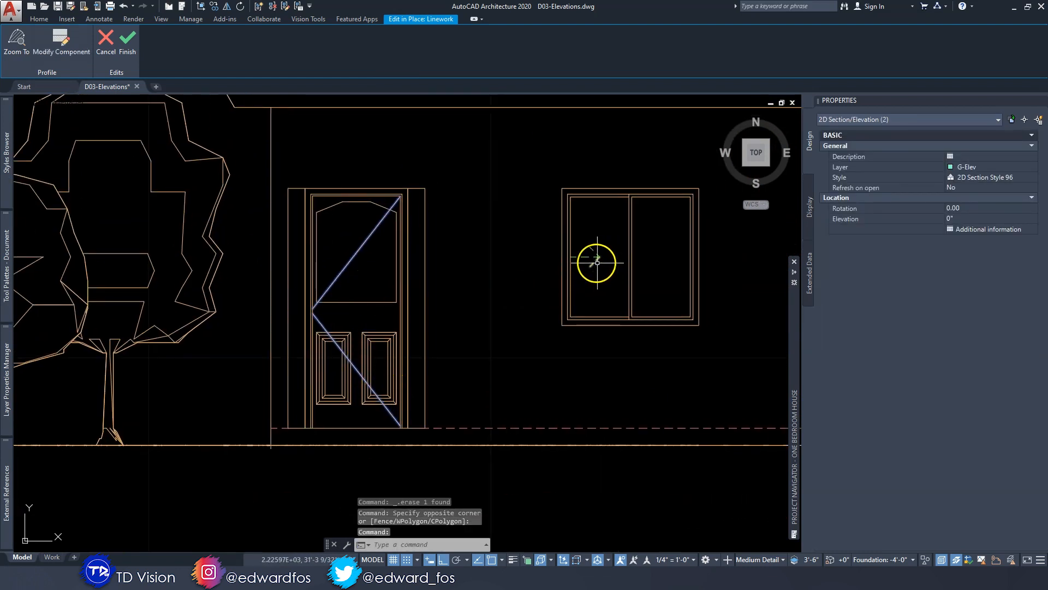
{"action": "middle_click_drag", "start_coordinate": [338, 242], "coordinate": [327, 239]}
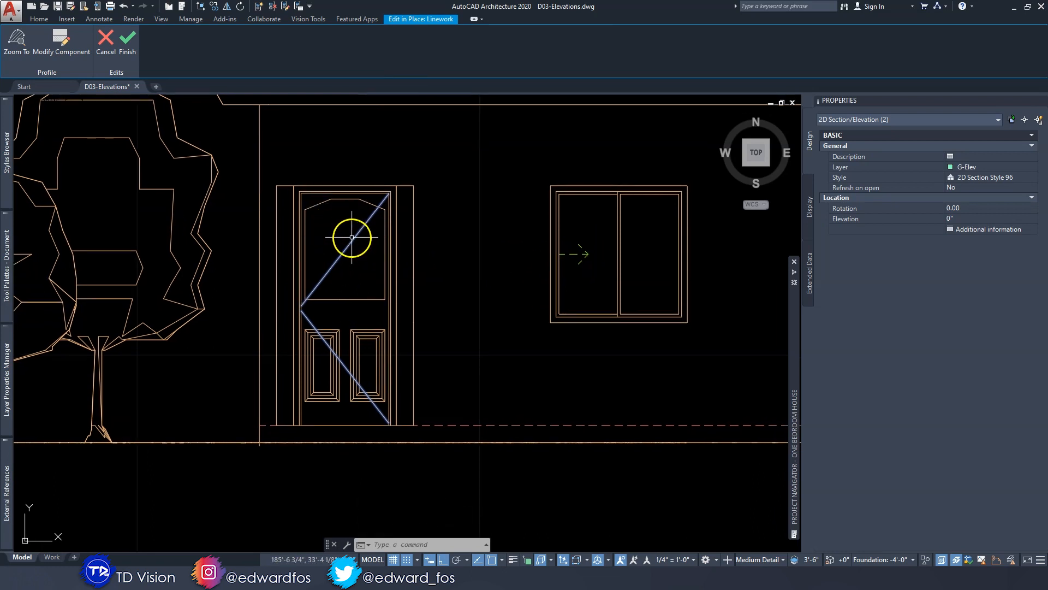
{"action": "left_click", "coordinate": [60, 40]}
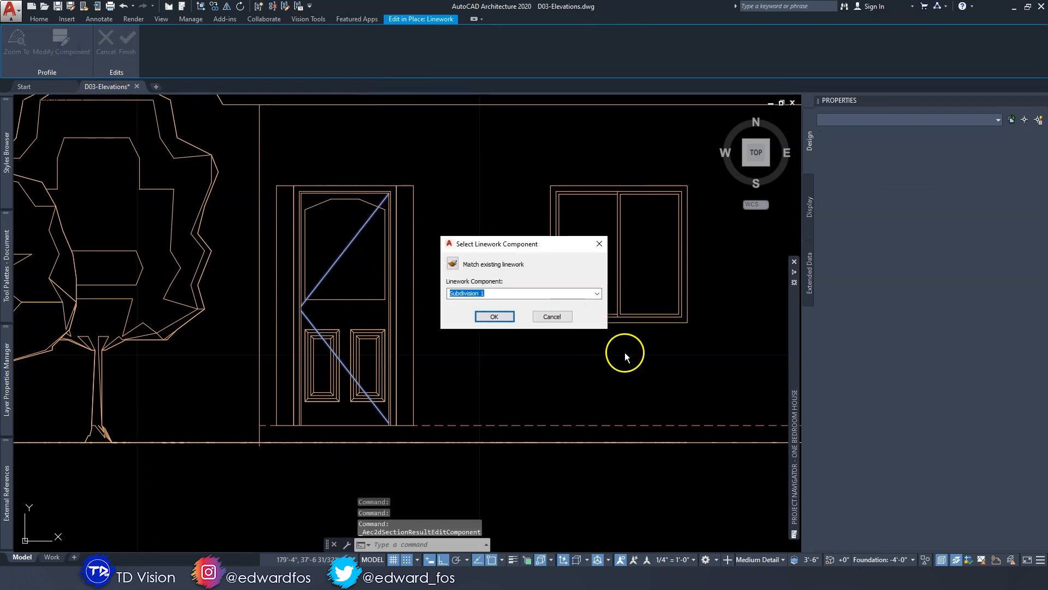
{"action": "left_click", "coordinate": [598, 296]}
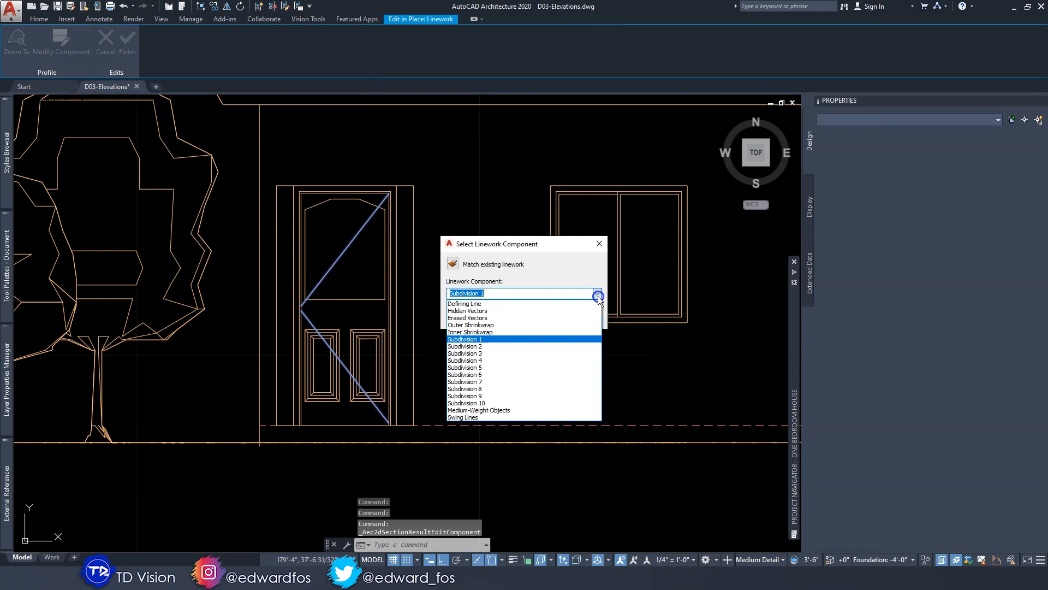
{"action": "left_click", "coordinate": [457, 418]}
{"action": "left_click", "coordinate": [495, 316]}
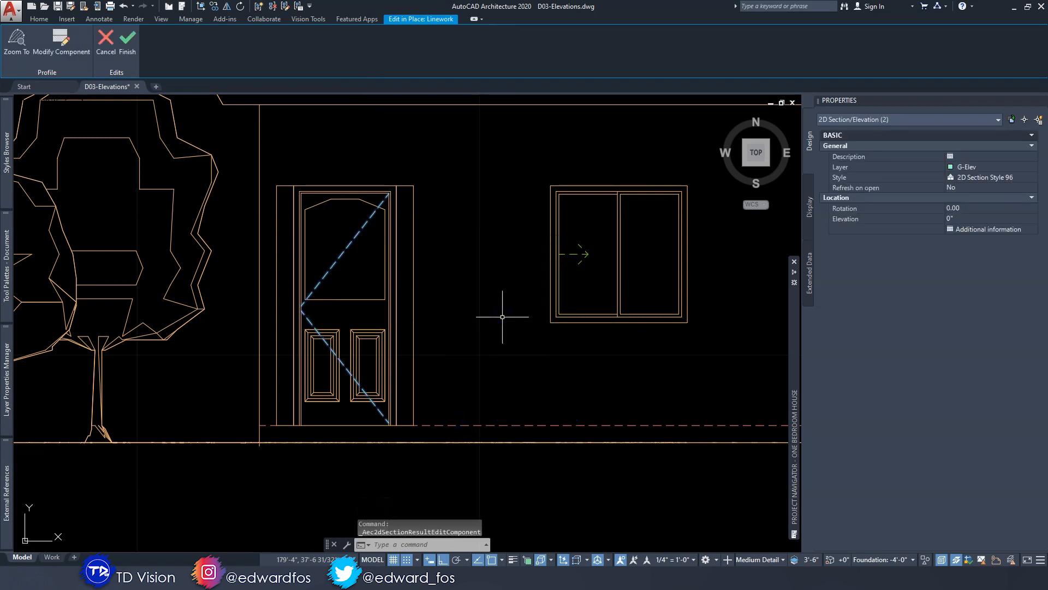
{"action": "key", "text": "Escape"}
{"action": "key", "text": "Escape"}
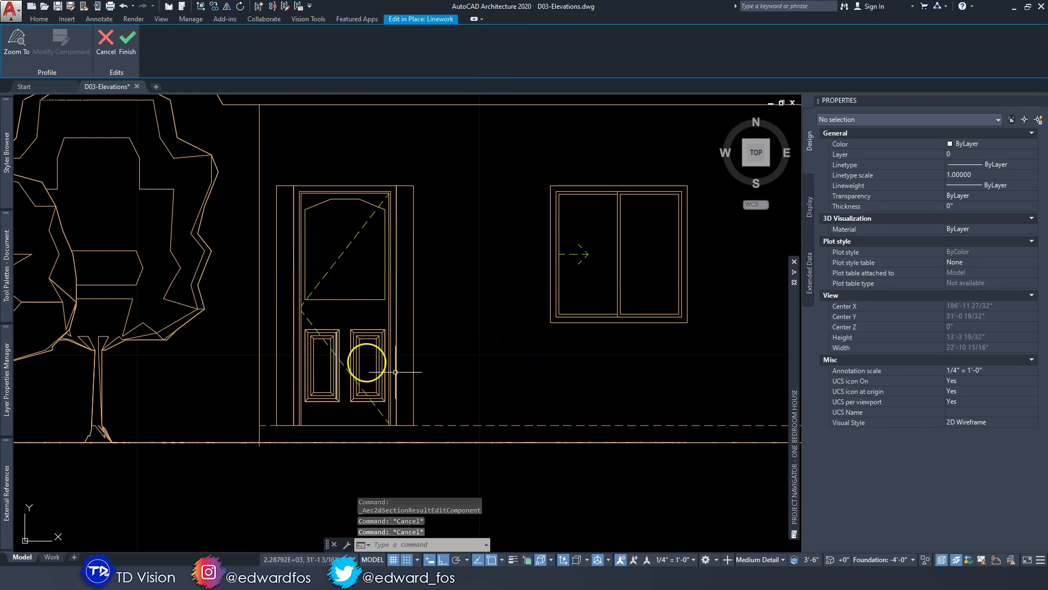
Step: Change the linework component of the ground line running beneath the right elevation's house and trees to Medium-Weight Objects
{"action": "scroll", "coordinate": [451, 259], "scroll_direction": "down", "scroll_amount": 3}
{"action": "mouse_move", "coordinate": [526, 252]}
{"action": "middle_mouse_down"}
{"action": "mouse_move", "coordinate": [513, 290]}
{"action": "mouse_move", "coordinate": [480, 279]}
{"action": "middle_mouse_up"}
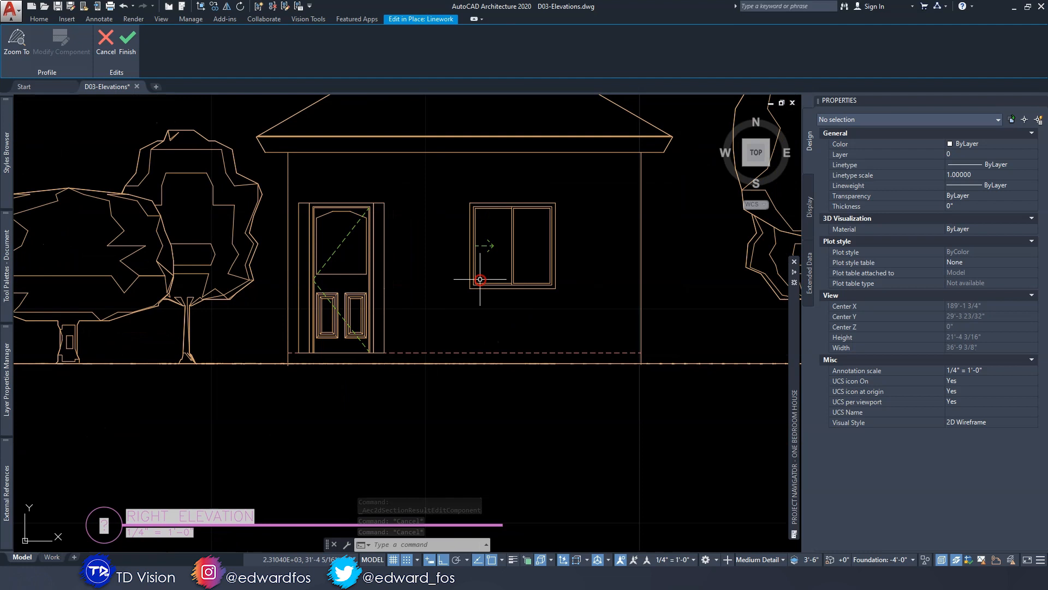
{"action": "scroll", "coordinate": [479, 279], "scroll_direction": "down", "scroll_amount": 5}
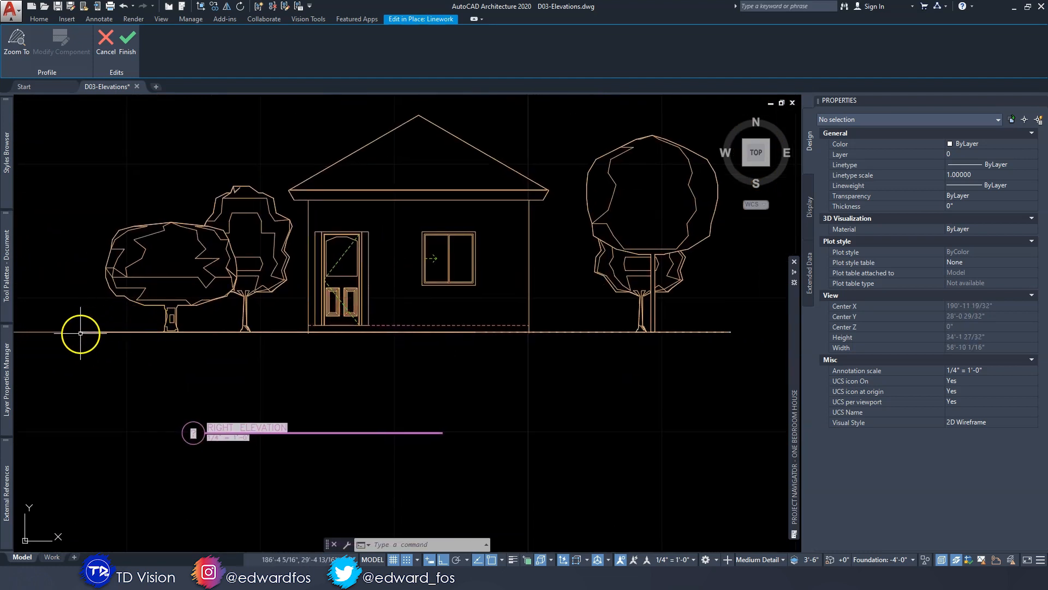
{"action": "scroll", "coordinate": [82, 330], "scroll_direction": "up", "scroll_amount": 10}
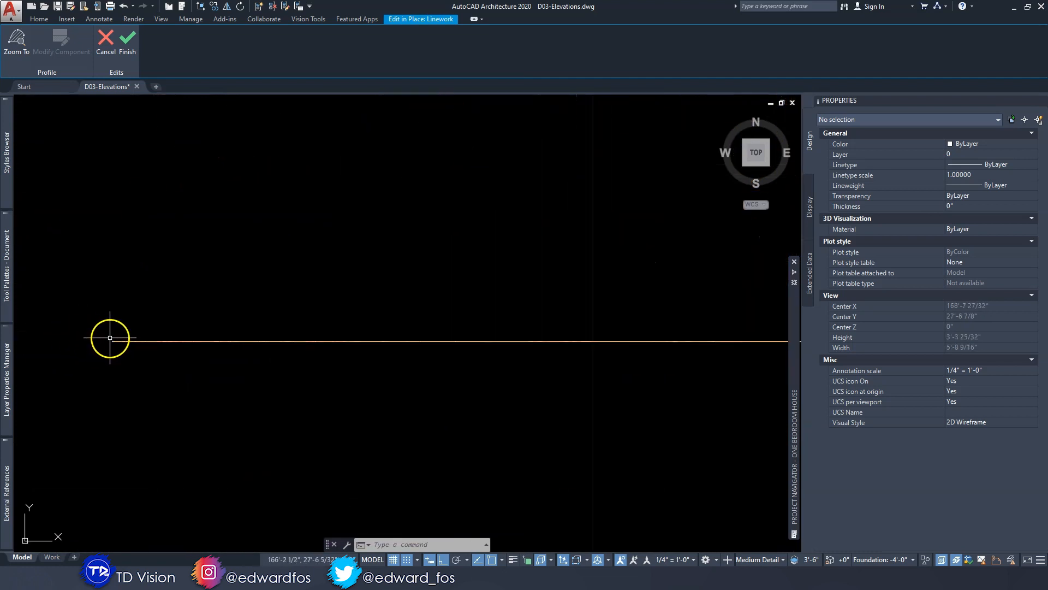
{"action": "scroll", "coordinate": [110, 337], "scroll_direction": "down", "scroll_amount": 3}
{"action": "left_click_drag", "start_coordinate": [108, 341], "coordinate": [764, 361]}
{"action": "scroll", "coordinate": [108, 337], "scroll_direction": "down", "scroll_amount": 2}
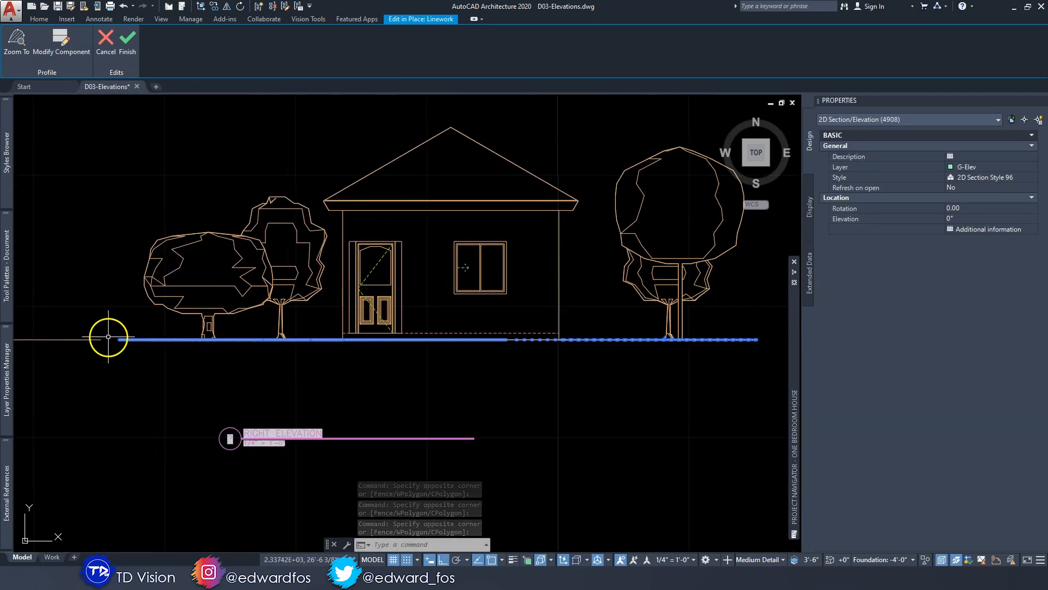
{"action": "left_click", "coordinate": [112, 338]}
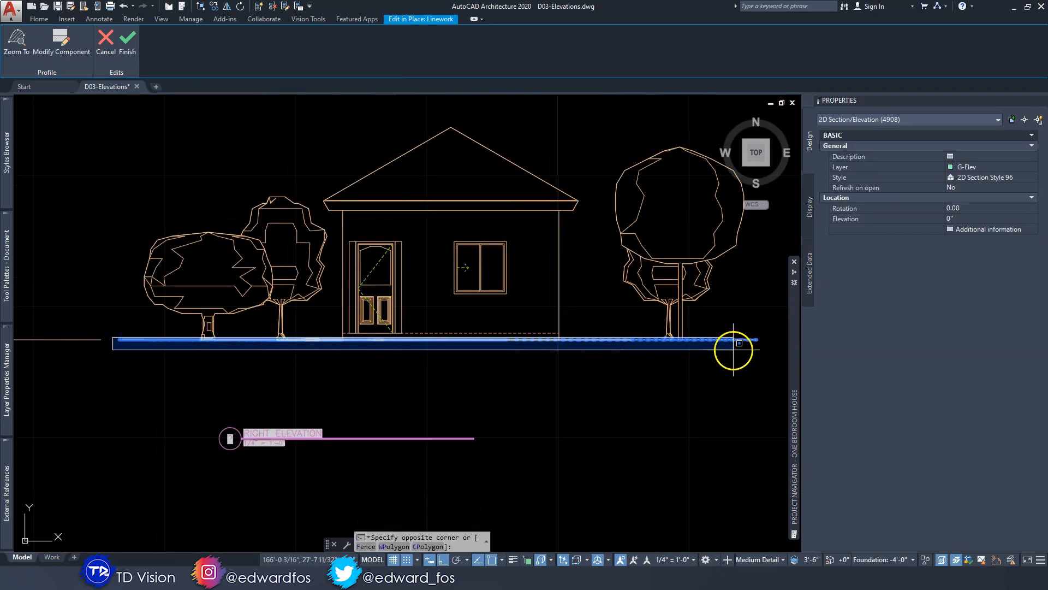
{"action": "left_click", "coordinate": [754, 347]}
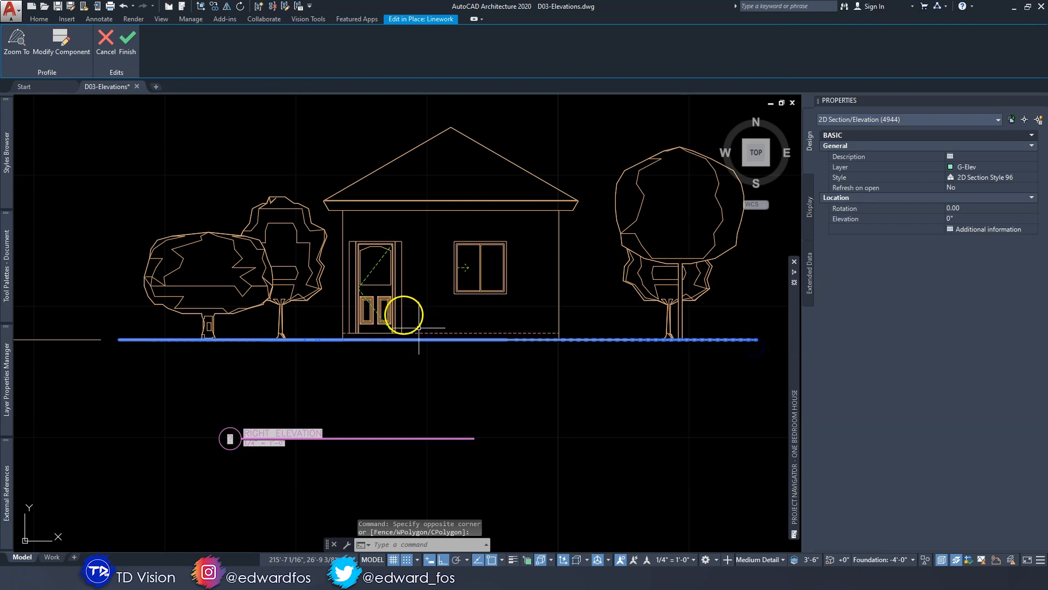
{"action": "left_click", "coordinate": [66, 47]}
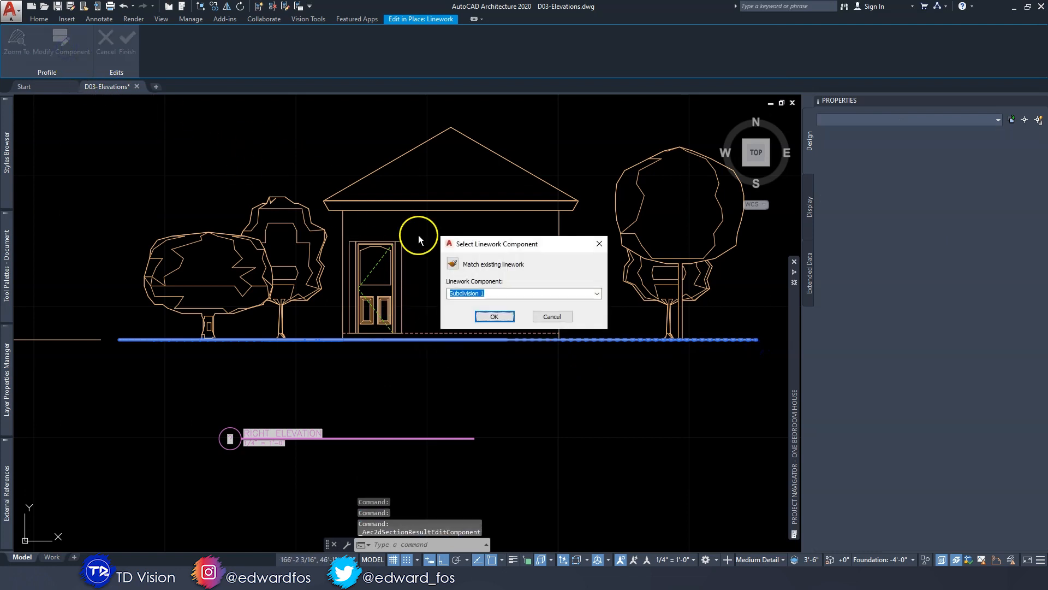
{"action": "left_click", "coordinate": [598, 296]}
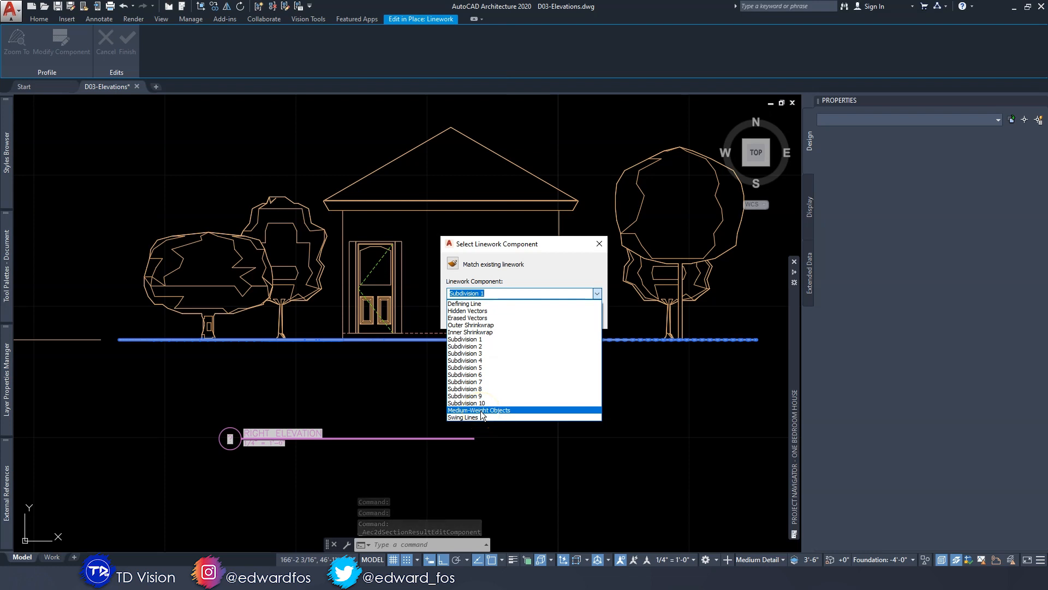
{"action": "left_click", "coordinate": [460, 411]}
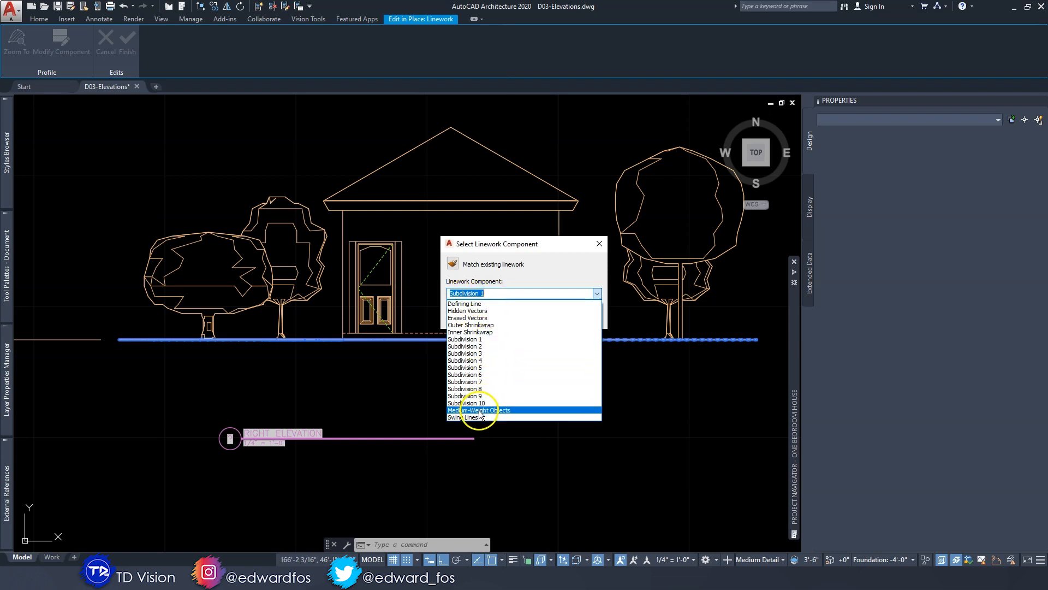
{"action": "left_click", "coordinate": [456, 410]}
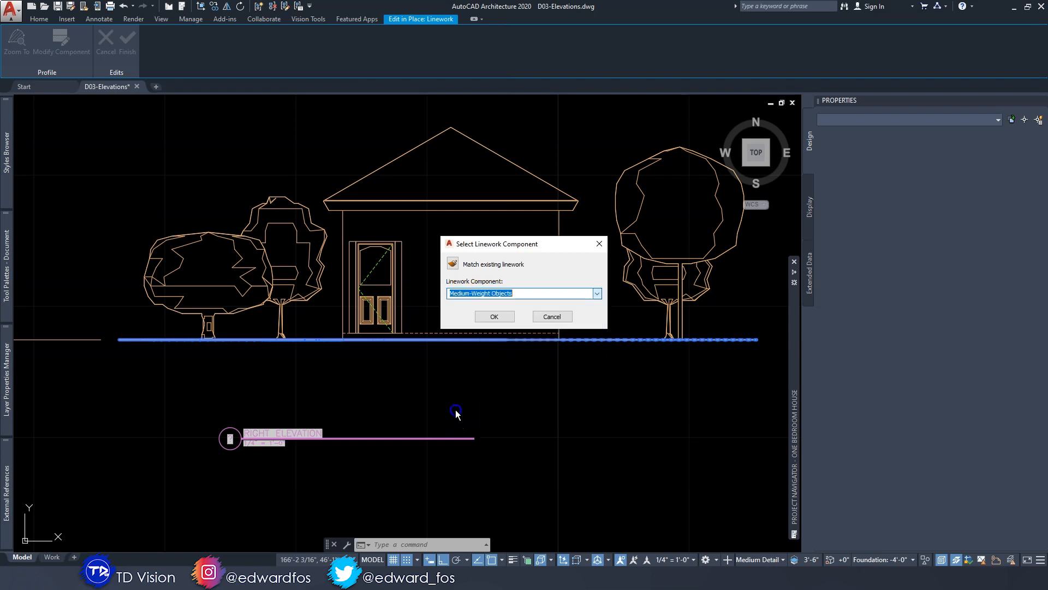
{"action": "left_click", "coordinate": [495, 317]}
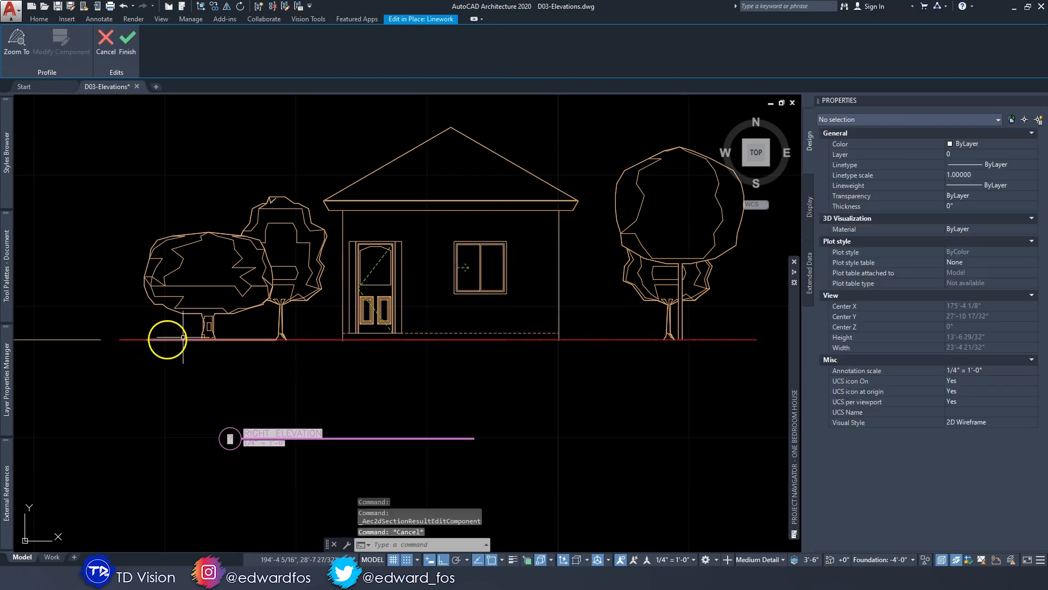
Step: Turn on the display of lineweights in the drawing
{"action": "scroll", "coordinate": [618, 340], "scroll_direction": "up", "scroll_amount": 2}
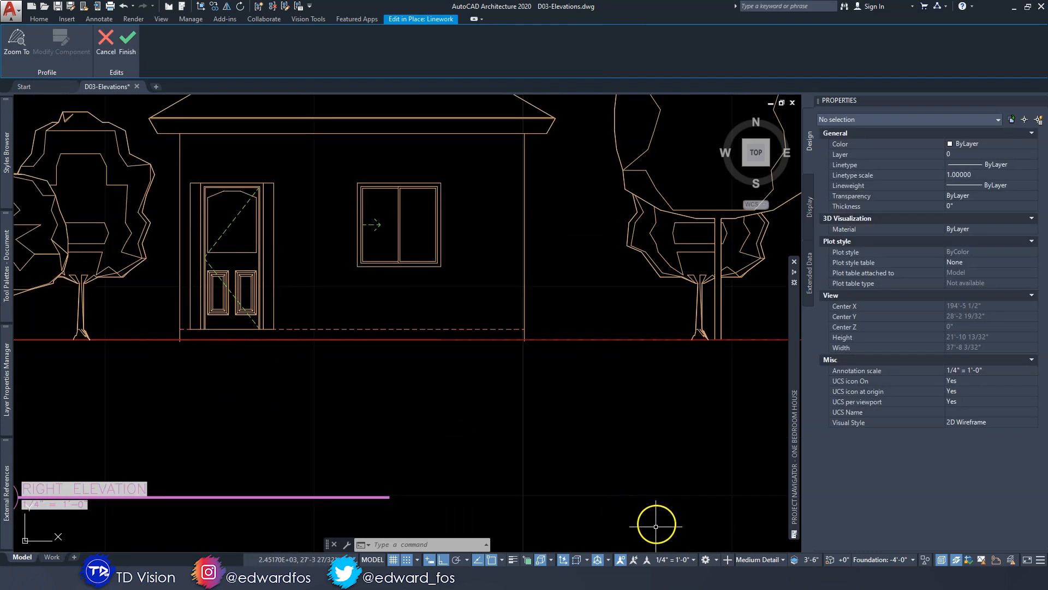
{"action": "left_click", "coordinate": [514, 559]}
{"action": "scroll", "coordinate": [378, 363], "scroll_direction": "down", "scroll_amount": 2}
{"action": "scroll", "coordinate": [148, 351], "scroll_direction": "up", "scroll_amount": 4}
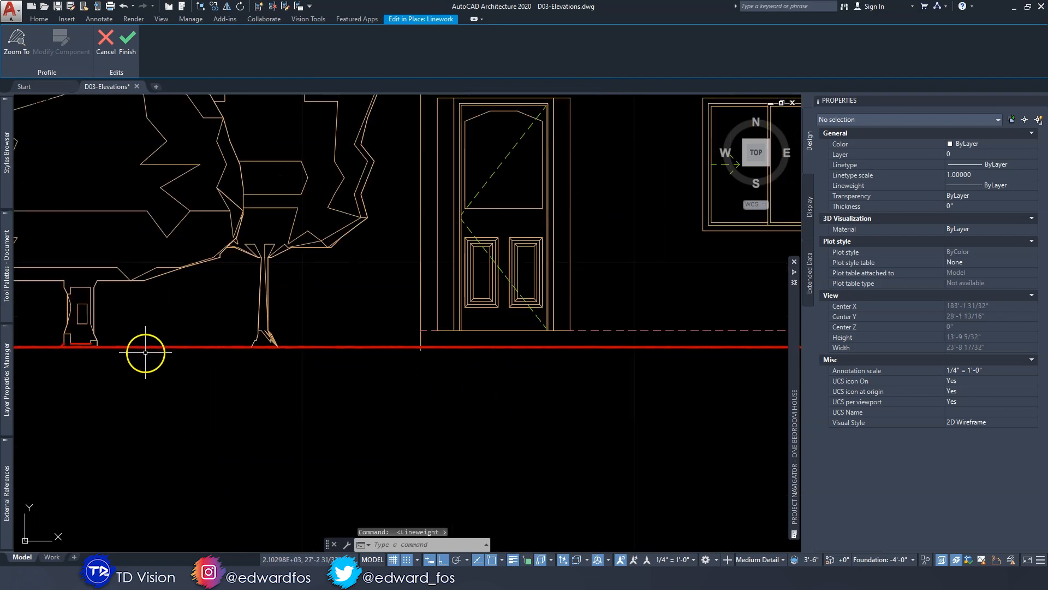
Step: Examine the ground line's displayed thickness along the full width of the right elevation
{"action": "middle_click_drag", "start_coordinate": [145, 351], "coordinate": [444, 359]}
{"action": "scroll", "coordinate": [533, 359], "scroll_direction": "down", "scroll_amount": 4}
{"action": "middle_click_drag", "start_coordinate": [574, 367], "coordinate": [365, 358]}
{"action": "scroll", "coordinate": [655, 353], "scroll_direction": "up", "scroll_amount": 2}
{"action": "middle_click_drag", "start_coordinate": [655, 353], "coordinate": [512, 371]}
{"action": "scroll", "coordinate": [513, 372], "scroll_direction": "down", "scroll_amount": 2}
{"action": "middle_click_drag", "start_coordinate": [514, 335], "coordinate": [515, 351]}
{"action": "key", "text": "Escape"}
{"action": "key", "text": "Escape"}
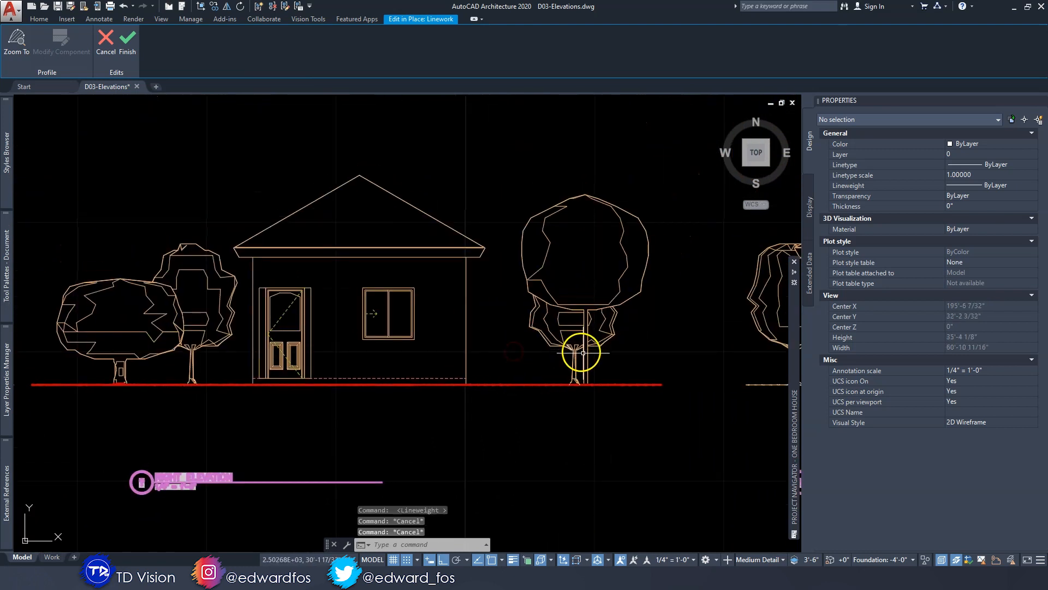
Step: Change the linework component of all trees on both sides of the house to Subdivision 2 and finish the in-place edit
{"action": "left_click", "coordinate": [673, 367]}
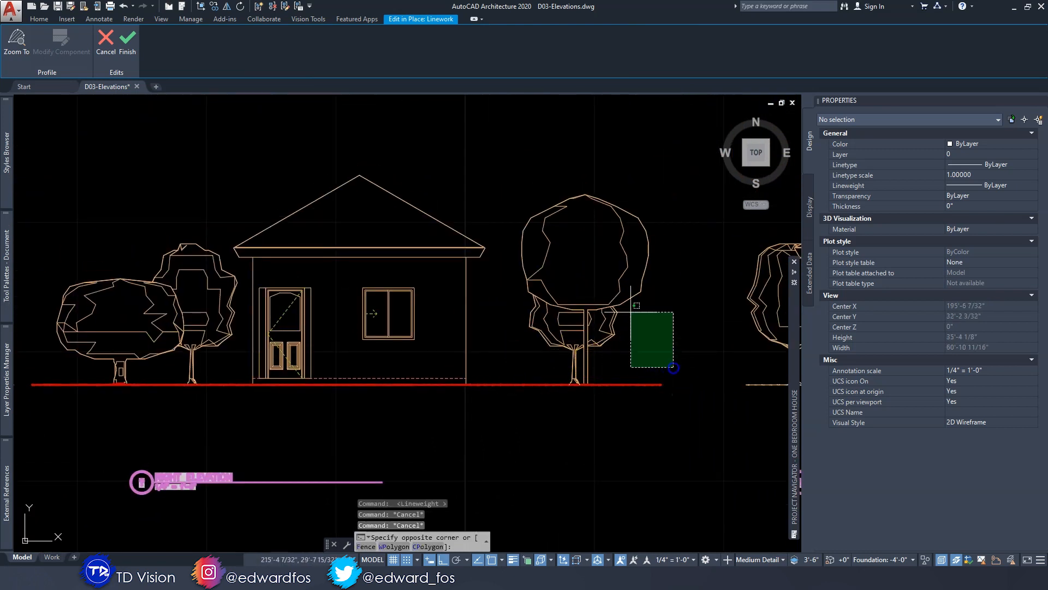
{"action": "left_click", "coordinate": [516, 164]}
{"action": "middle_click_drag", "start_coordinate": [440, 328], "coordinate": [456, 322]}
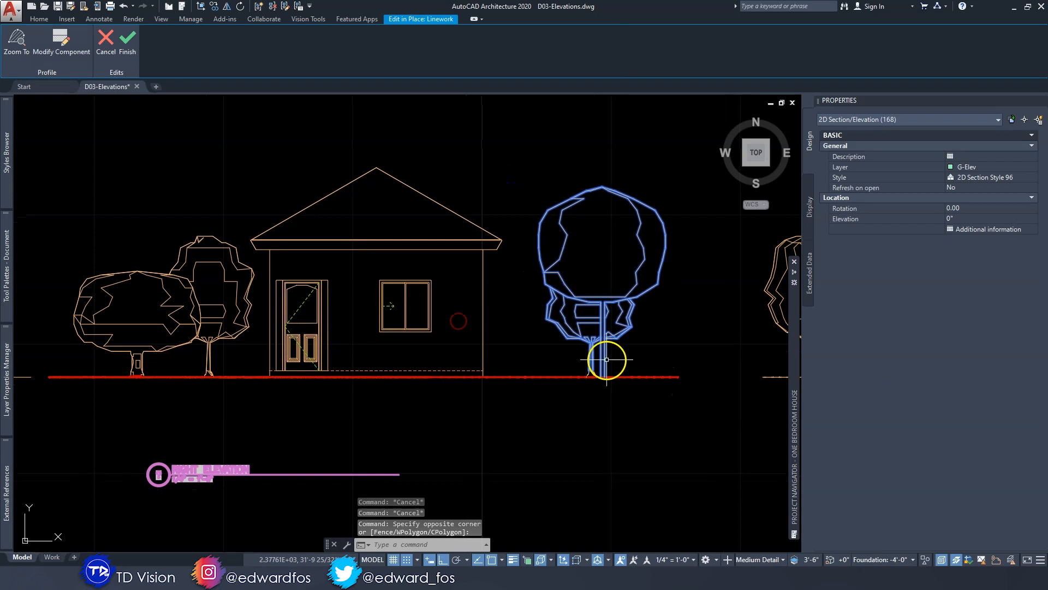
{"action": "scroll", "coordinate": [614, 391], "scroll_direction": "up", "scroll_amount": 4}
{"action": "scroll", "coordinate": [615, 404], "scroll_direction": "up", "scroll_amount": 4}
{"action": "left_click", "coordinate": [614, 404]}
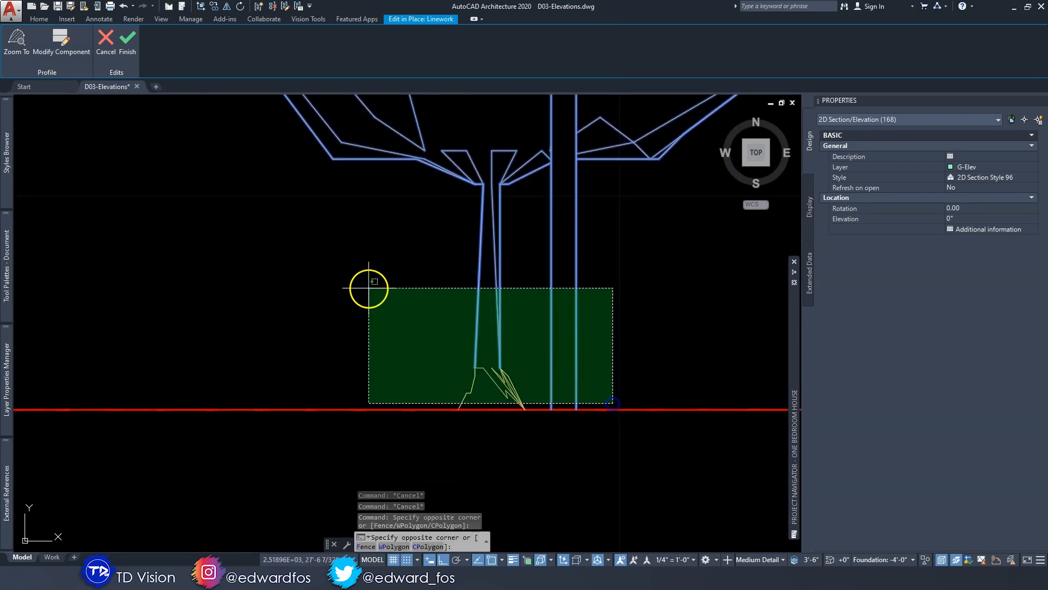
{"action": "left_click", "coordinate": [368, 288]}
{"action": "scroll", "coordinate": [367, 287], "scroll_direction": "down", "scroll_amount": 8}
{"action": "middle_click_drag", "start_coordinate": [369, 290], "coordinate": [625, 328]}
{"action": "scroll", "coordinate": [288, 314], "scroll_direction": "up", "scroll_amount": 4}
{"action": "middle_click_drag", "start_coordinate": [290, 341], "coordinate": [422, 335]}
{"action": "scroll", "coordinate": [425, 374], "scroll_direction": "up", "scroll_amount": 2}
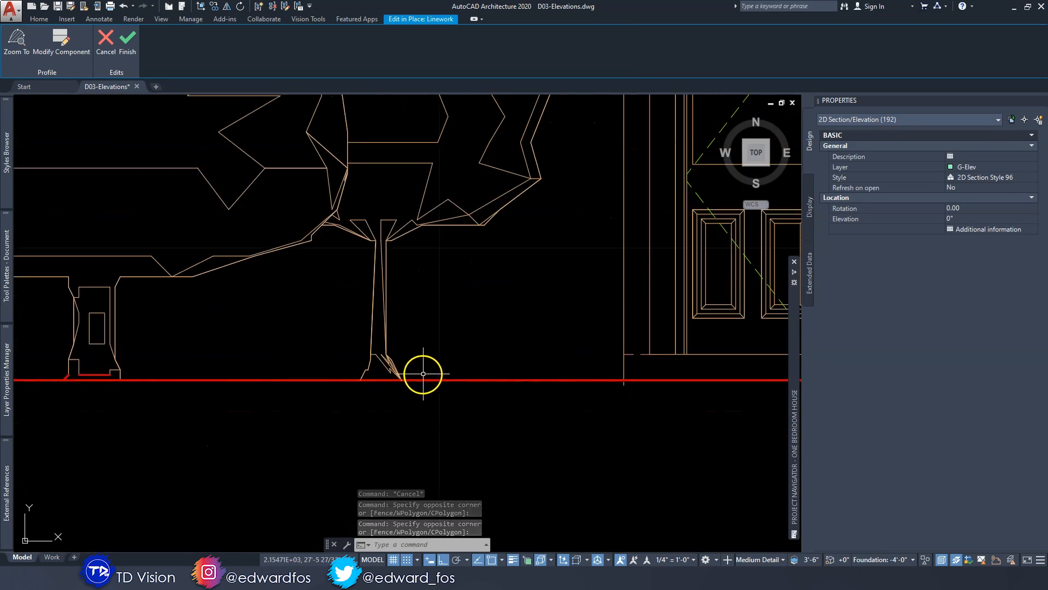
{"action": "left_click", "coordinate": [423, 373]}
{"action": "left_click", "coordinate": [193, 256]}
{"action": "scroll", "coordinate": [421, 304], "scroll_direction": "down", "scroll_amount": 5}
{"action": "scroll", "coordinate": [421, 304], "scroll_direction": "down", "scroll_amount": 2}
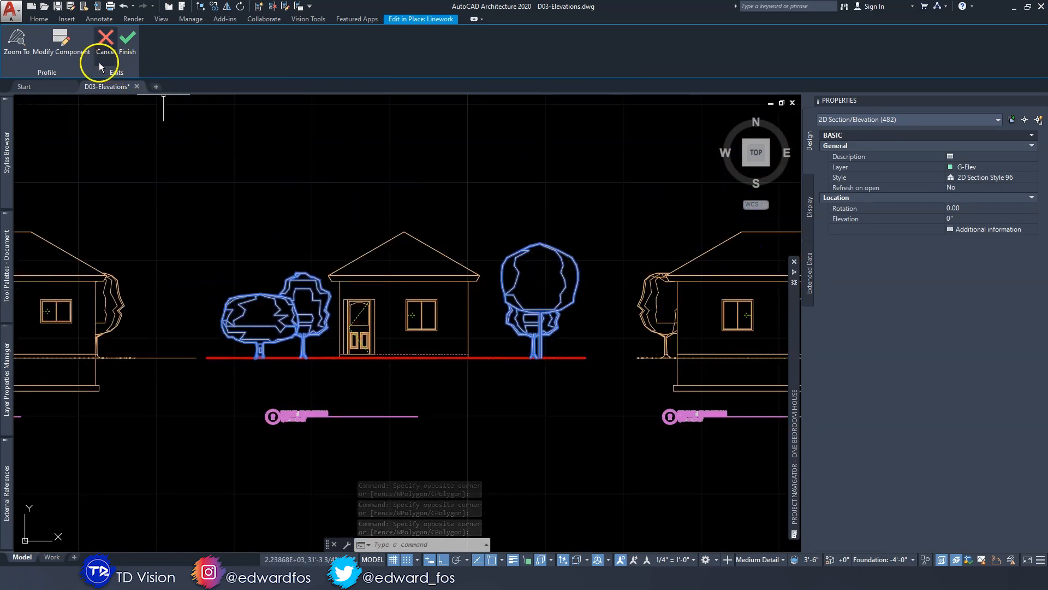
{"action": "left_click", "coordinate": [66, 48]}
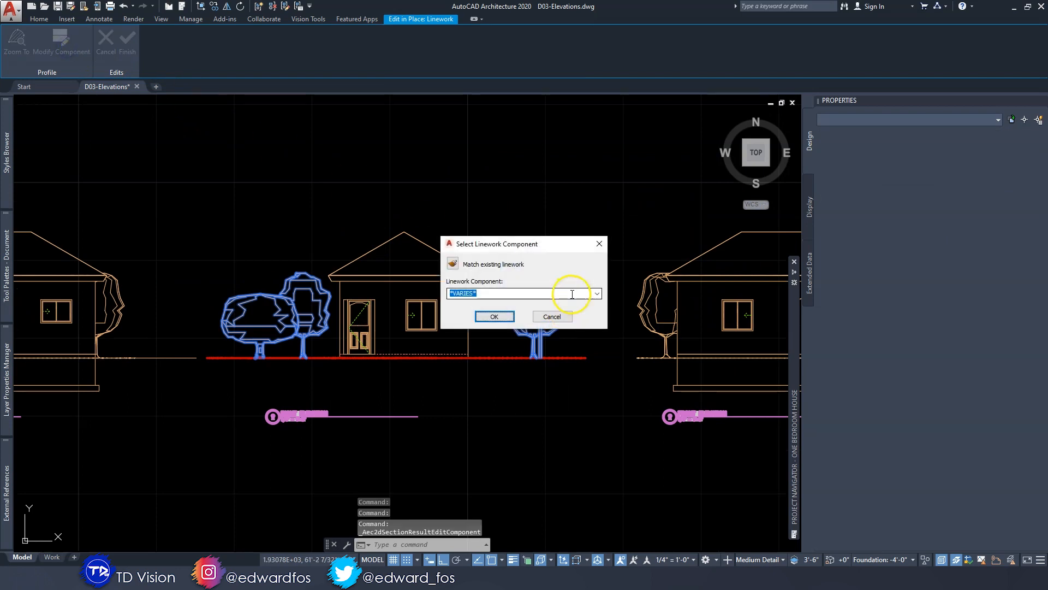
{"action": "left_click", "coordinate": [598, 293]}
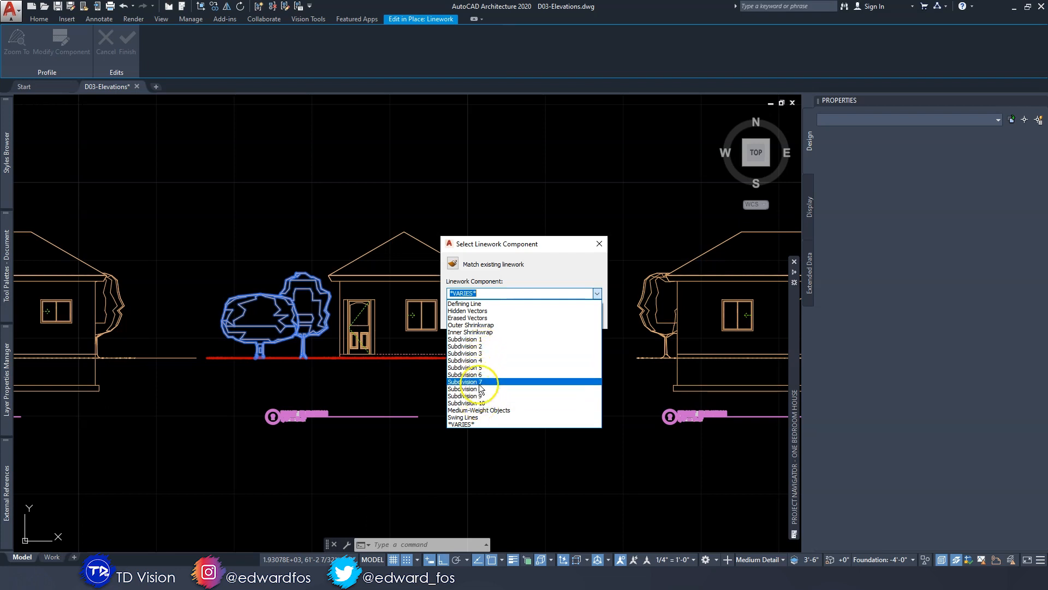
{"action": "left_click", "coordinate": [471, 347]}
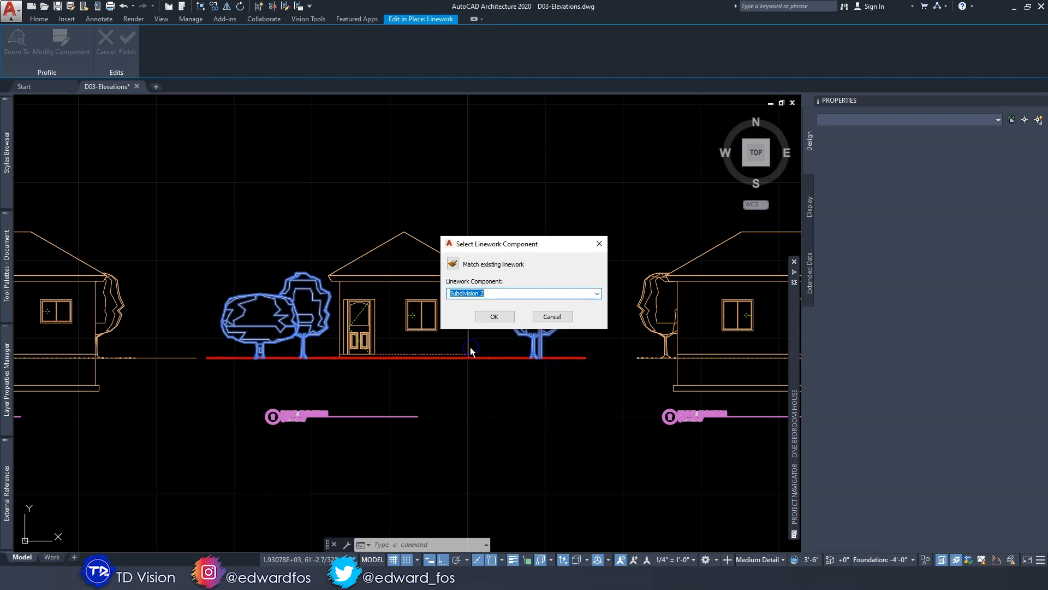
{"action": "left_click", "coordinate": [492, 318]}
{"action": "key", "text": "Escape"}
{"action": "key", "text": "Escape"}
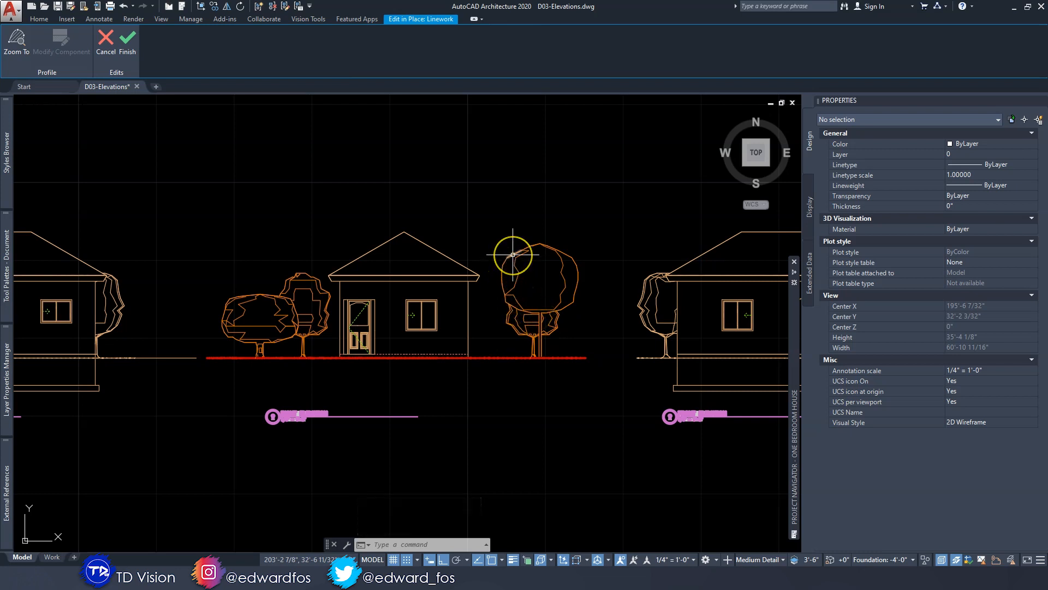
{"action": "left_click", "coordinate": [133, 51]}
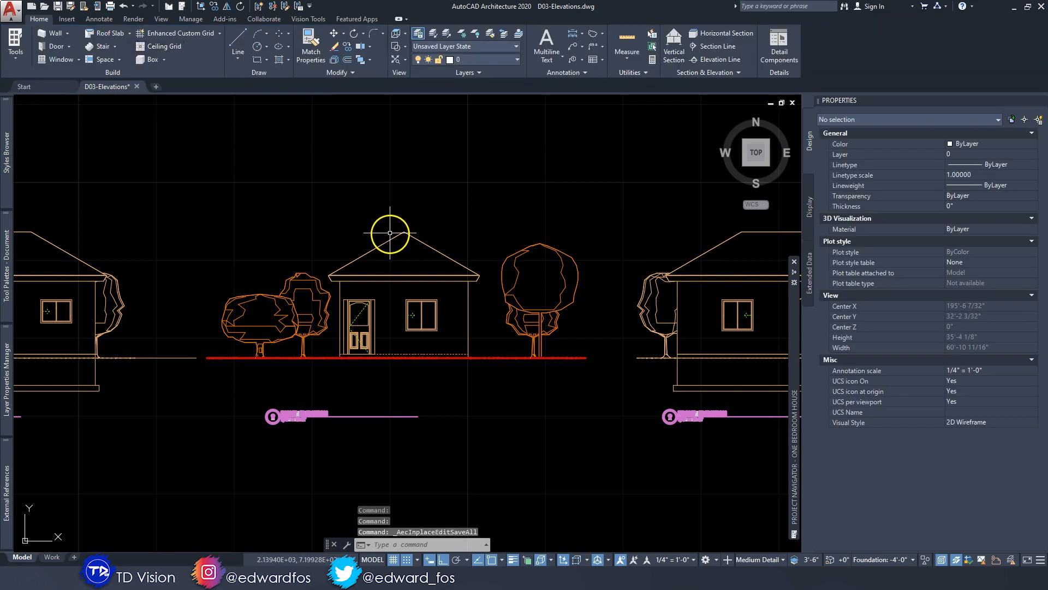
Step: Open the General display properties of the right elevation's 2D Section Style 96 and review its components' layers, colors and lineweights
{"action": "left_click", "coordinate": [386, 242]}
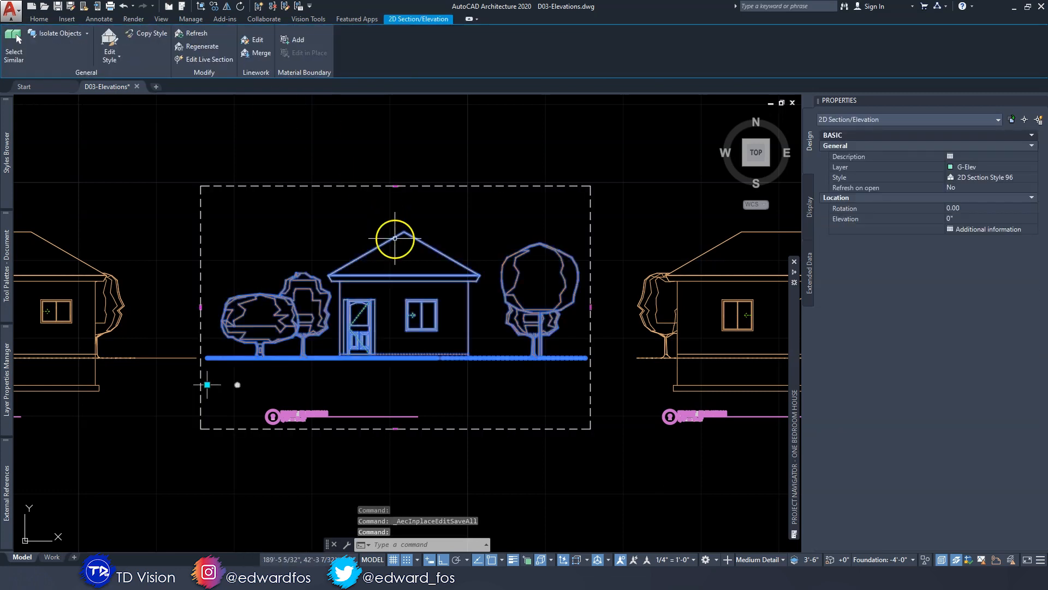
{"action": "left_click", "coordinate": [112, 37]}
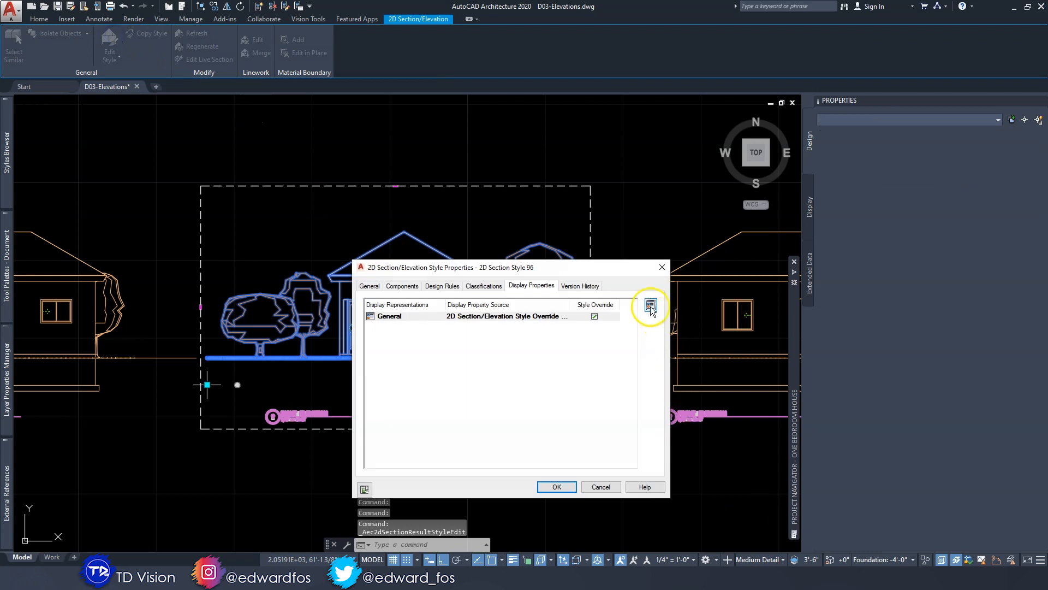
{"action": "left_click", "coordinate": [651, 306]}
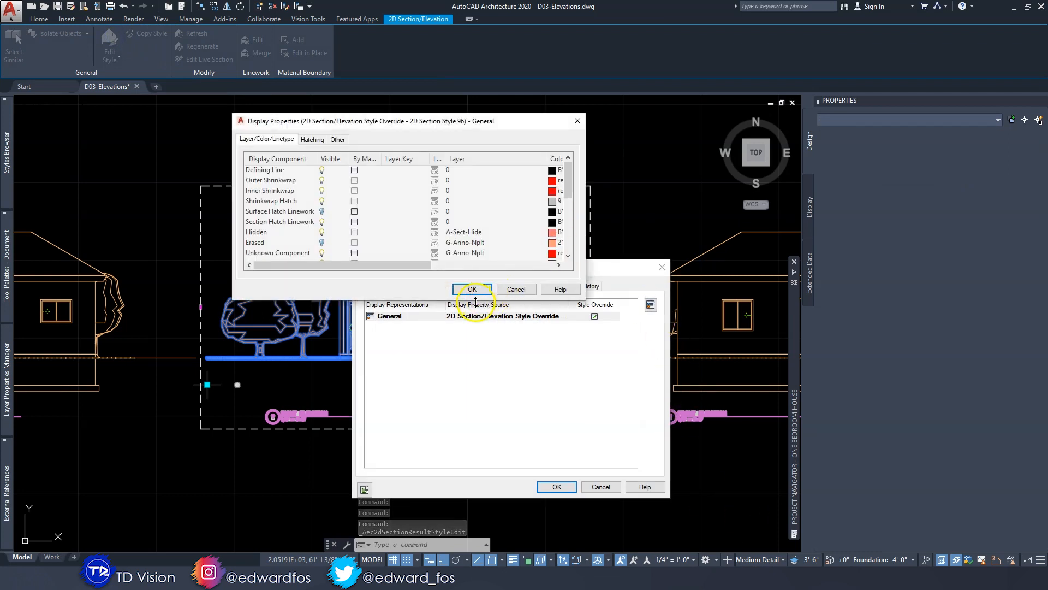
{"action": "left_click_drag", "start_coordinate": [470, 300], "coordinate": [458, 452]}
{"action": "left_click_drag", "start_coordinate": [259, 282], "coordinate": [271, 332]}
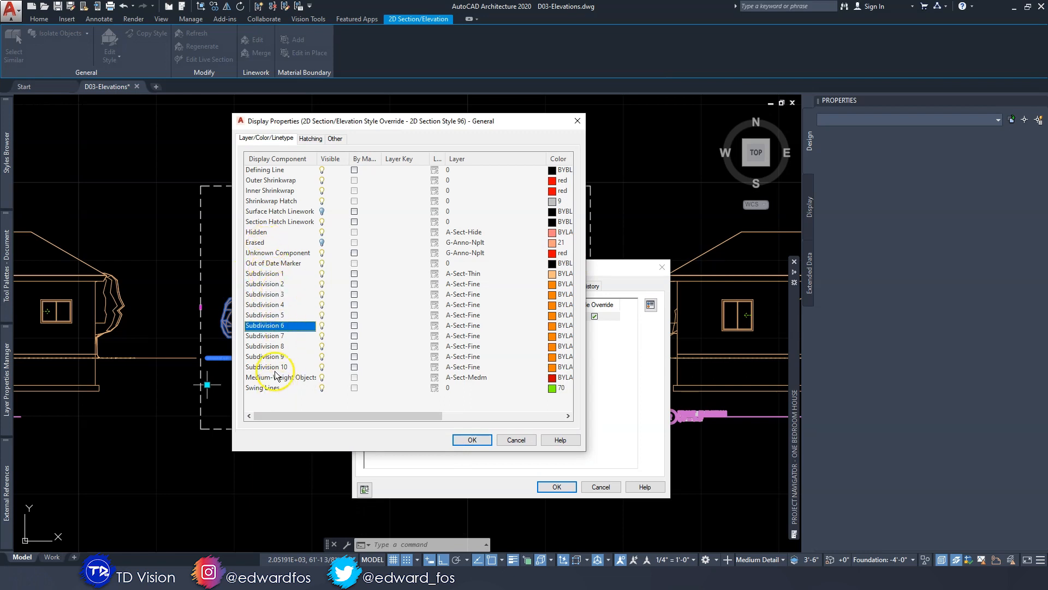
{"action": "left_click_drag", "start_coordinate": [409, 416], "coordinate": [474, 415]}
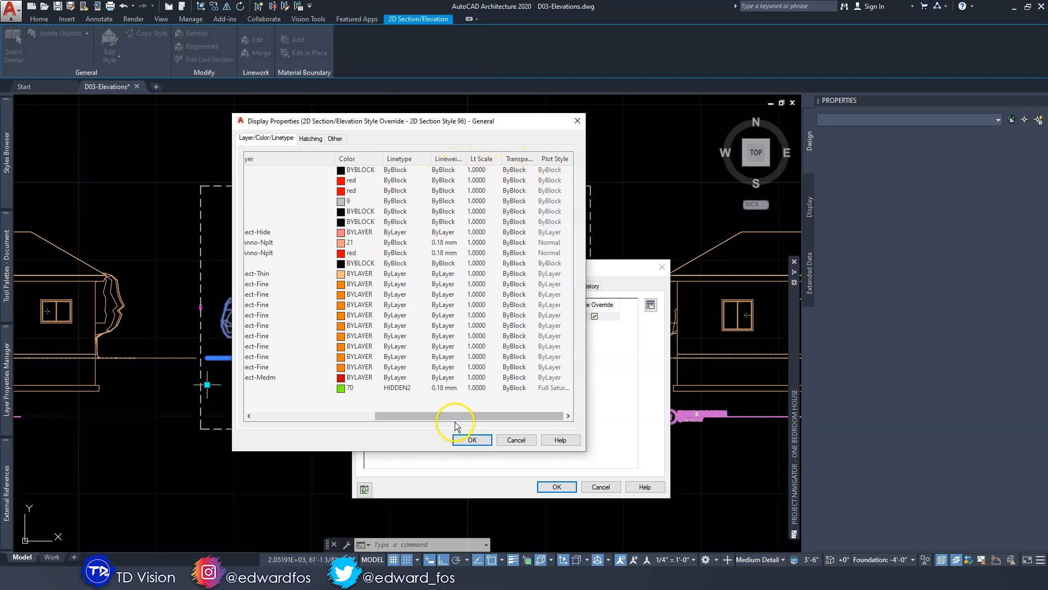
{"action": "left_click_drag", "start_coordinate": [467, 418], "coordinate": [343, 402]}
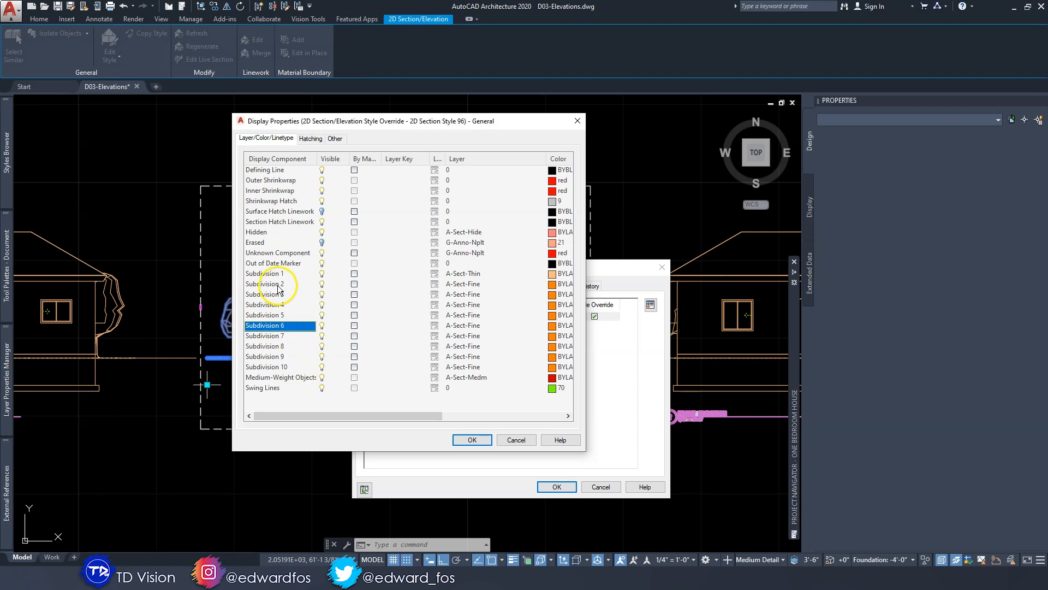
Step: Set the Subdivision 2 component's color to the true-color grey 173,173,173, based on index color 253
{"action": "left_click", "coordinate": [277, 285]}
{"action": "left_click_drag", "start_coordinate": [344, 416], "coordinate": [410, 421]}
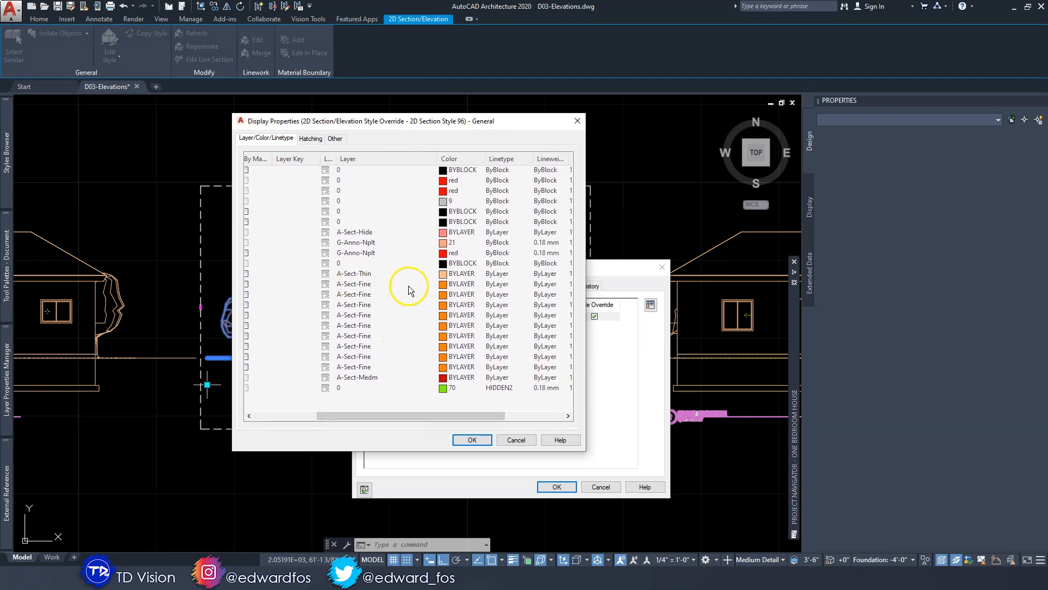
{"action": "left_click", "coordinate": [444, 284]}
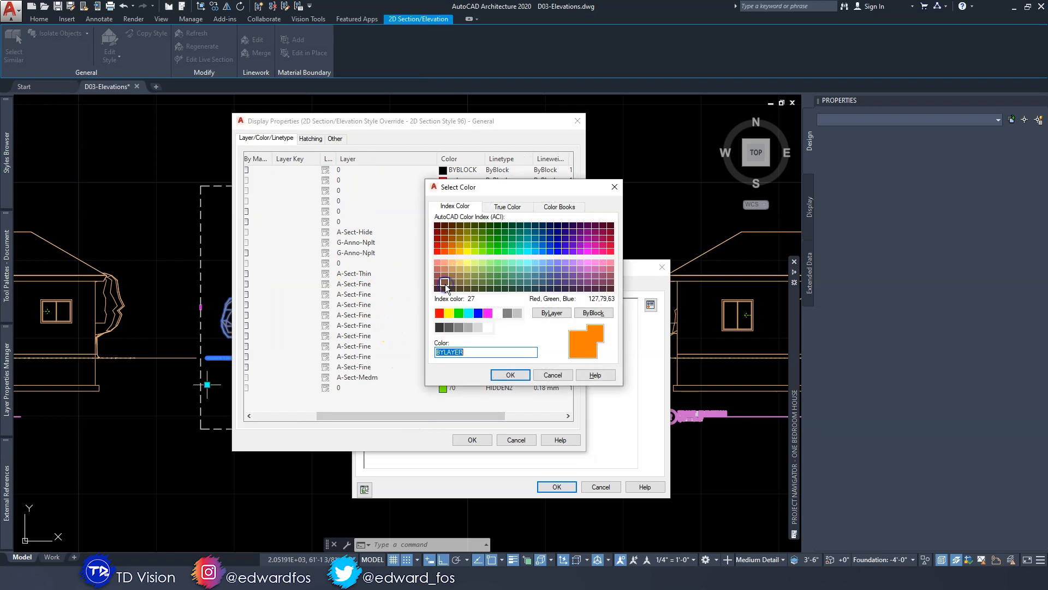
{"action": "left_click", "coordinate": [469, 327]}
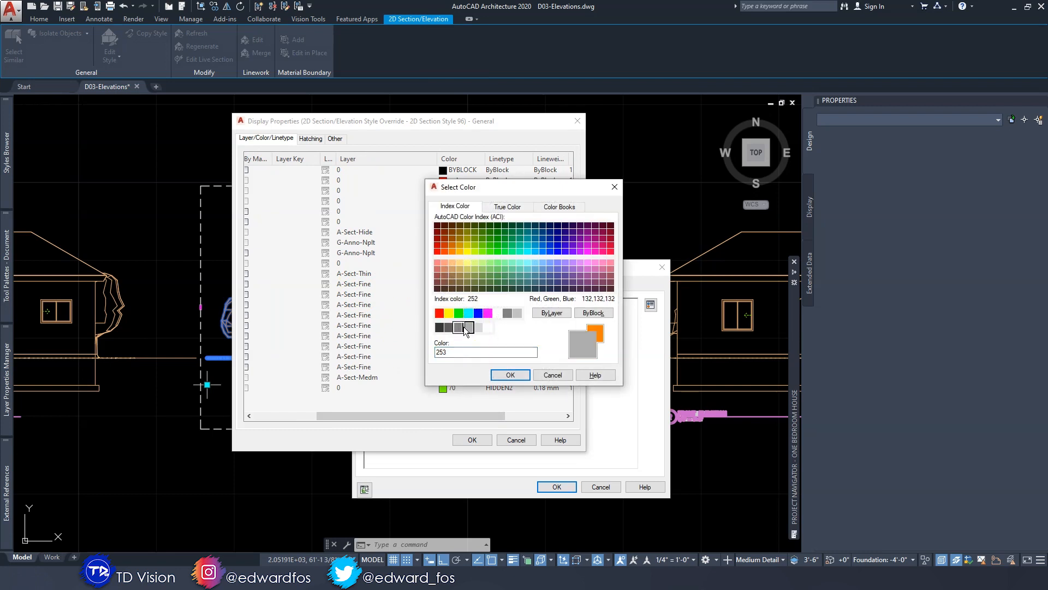
{"action": "left_click", "coordinate": [468, 326]}
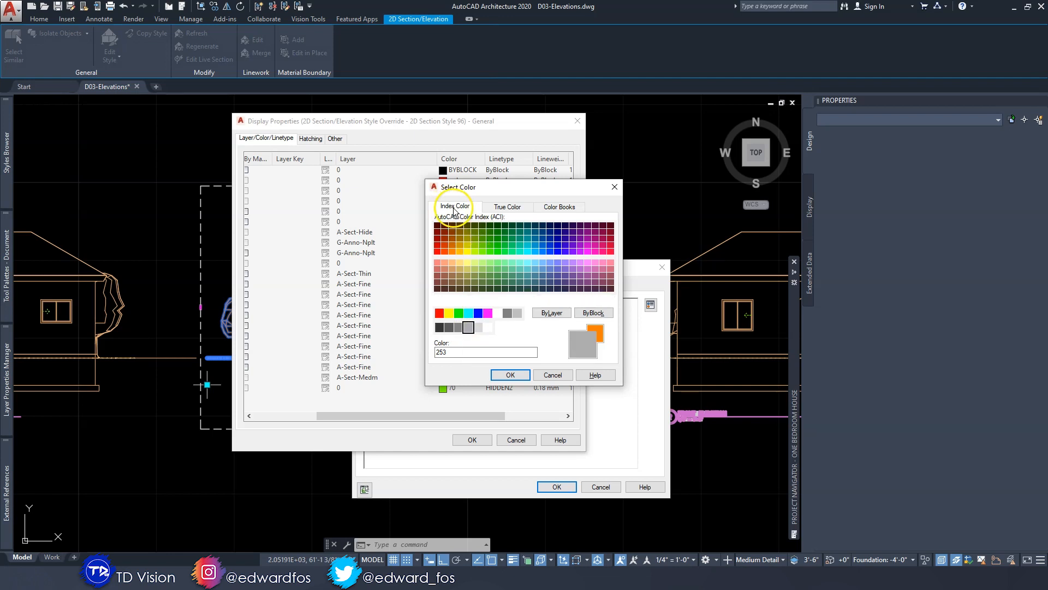
{"action": "left_click", "coordinate": [501, 211]}
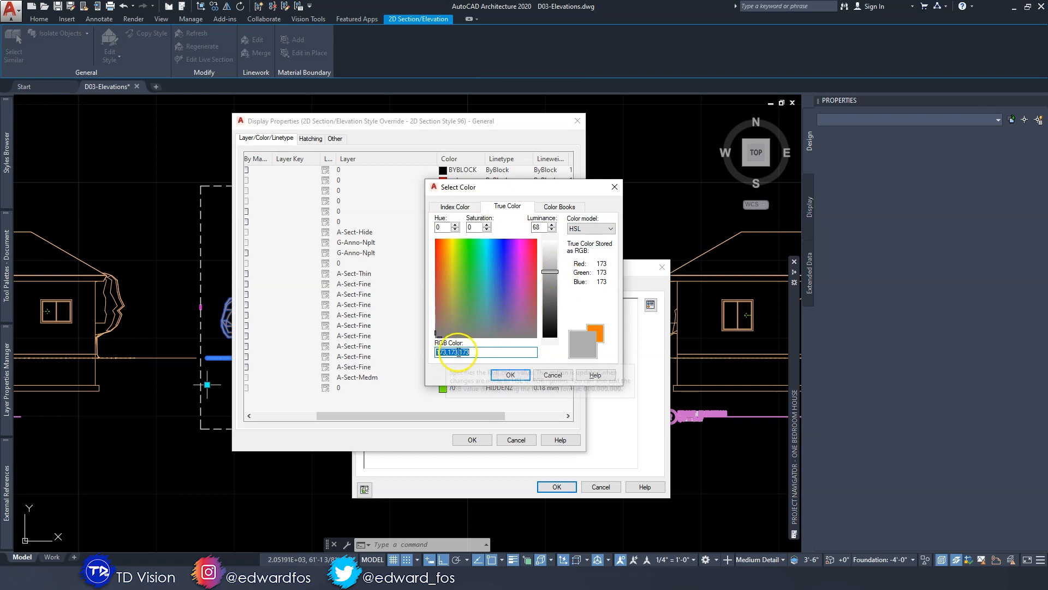
{"action": "key", "text": "Return"}
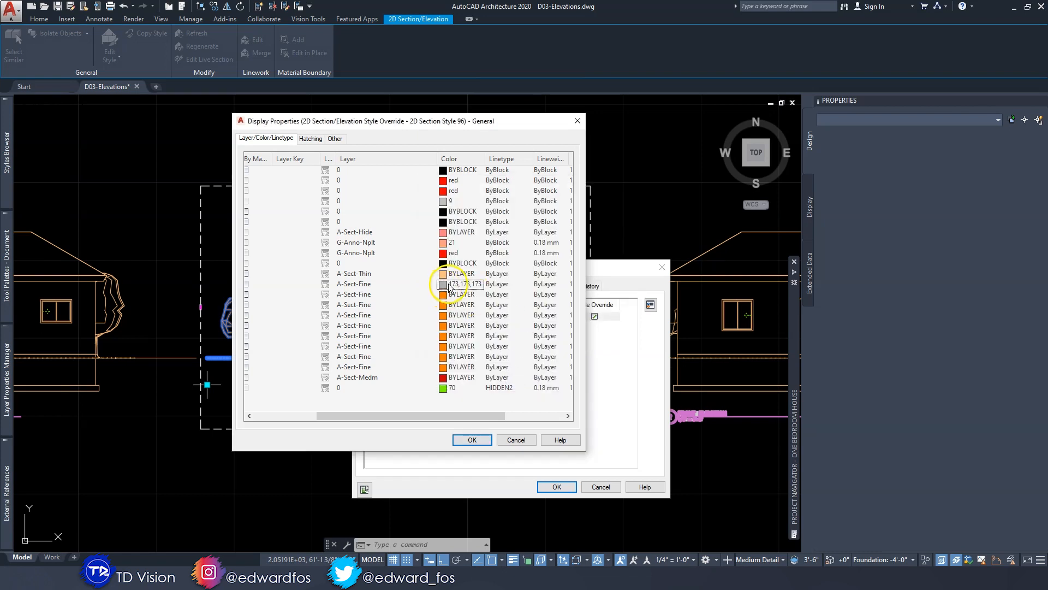
Step: Compare the Subdivision 2 color's index and true-color definitions and accept the style's display changes for the right elevation
{"action": "left_click", "coordinate": [444, 285]}
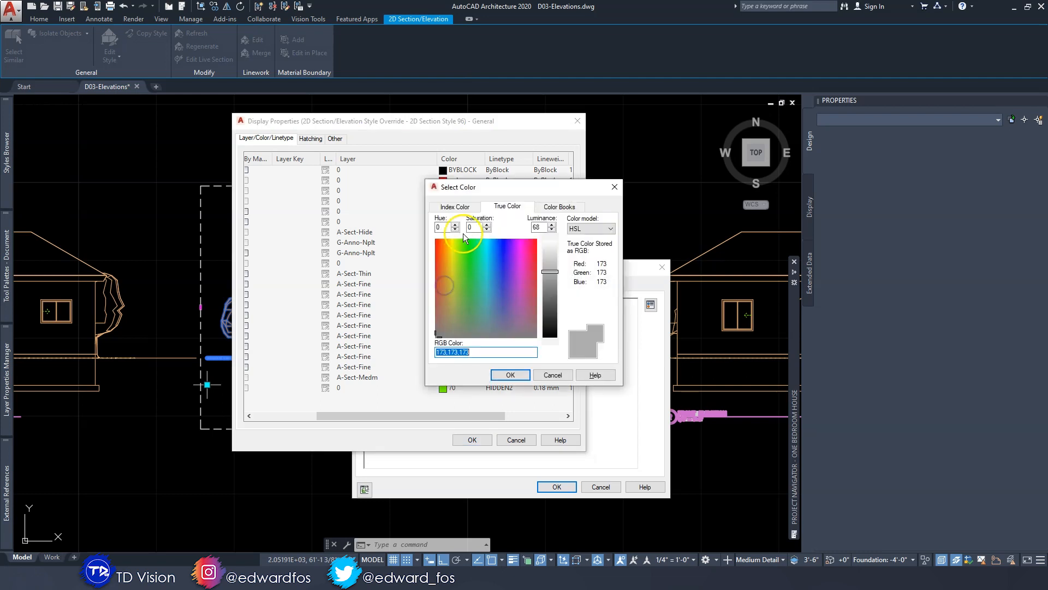
{"action": "left_click", "coordinate": [456, 207]}
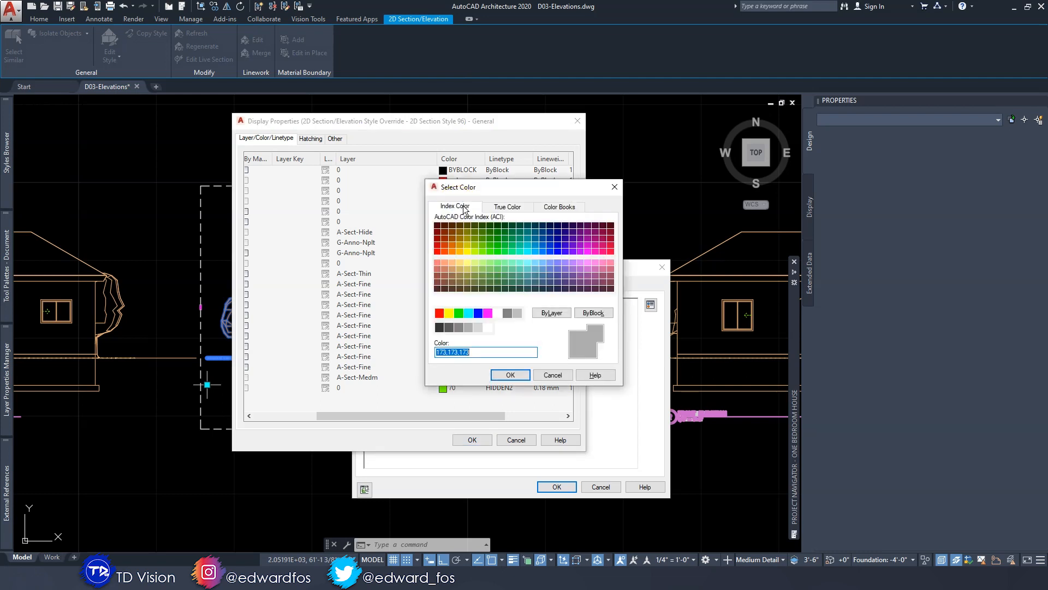
{"action": "left_click", "coordinate": [494, 207]}
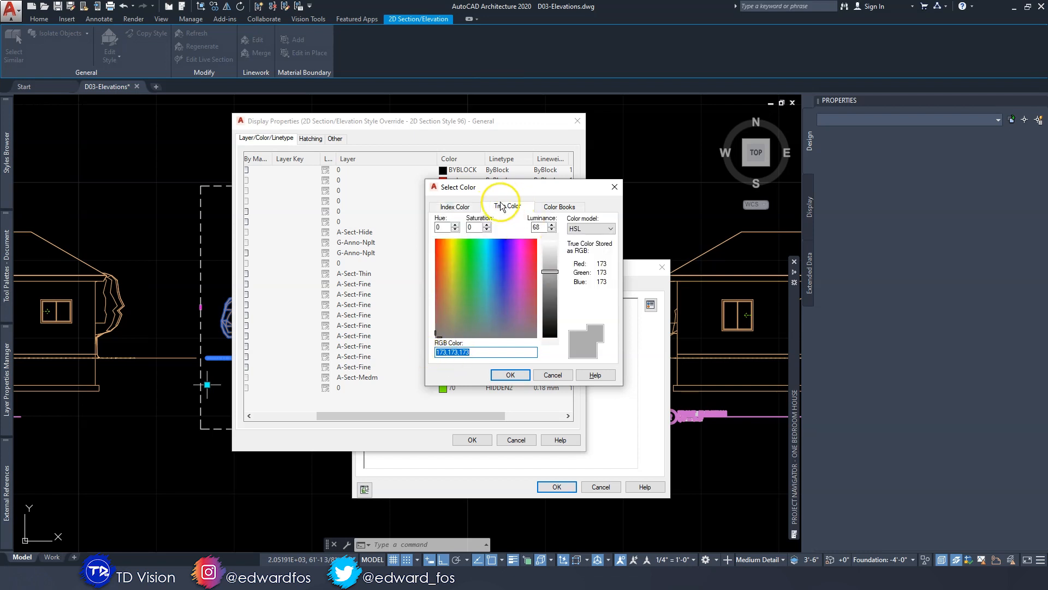
{"action": "left_click", "coordinate": [508, 375]}
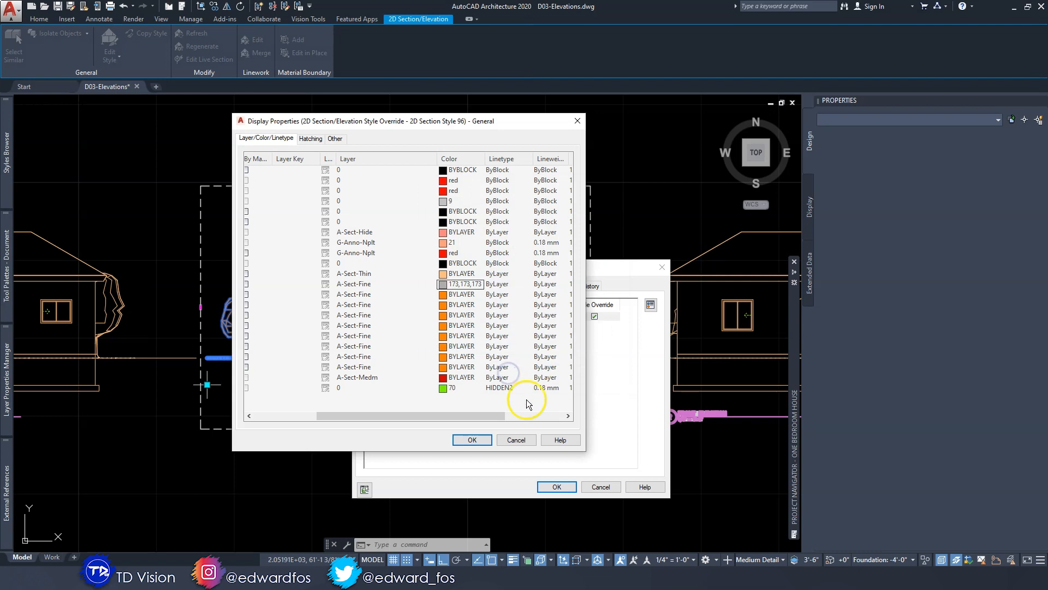
{"action": "left_click", "coordinate": [473, 441]}
{"action": "left_click", "coordinate": [548, 485]}
{"action": "key", "text": "Escape"}
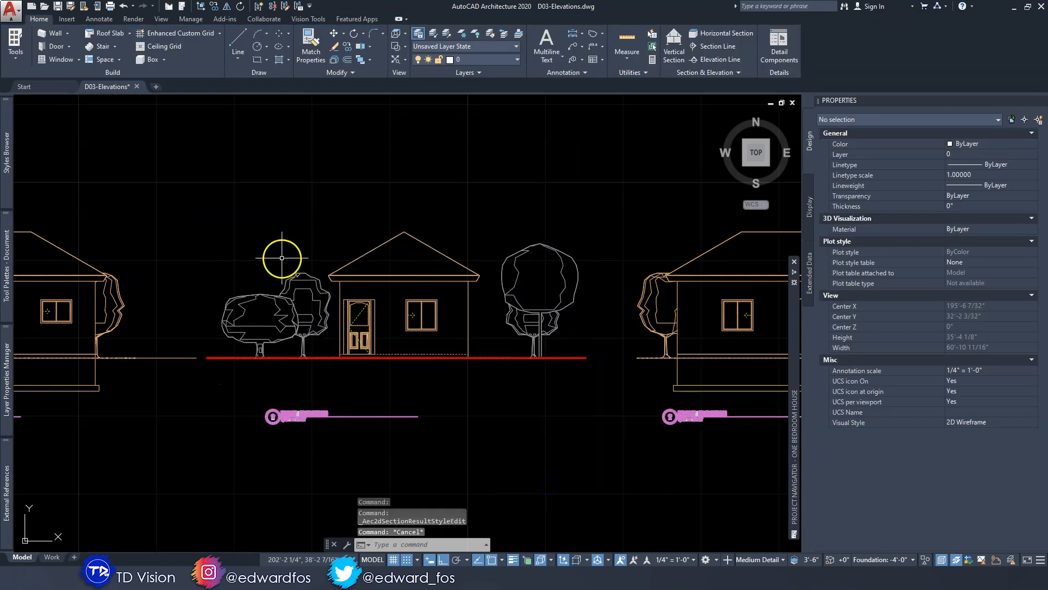
Step: Undo the last multileader and set the annotation scale to 1/4" = 1'-0"
{"action": "scroll", "coordinate": [284, 278], "scroll_direction": "up", "scroll_amount": 5}
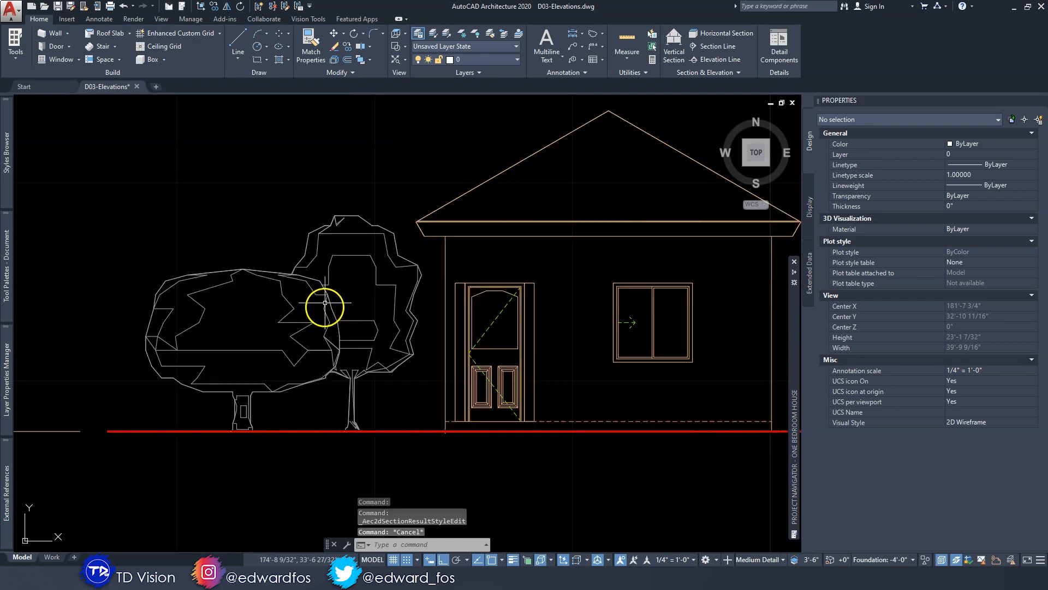
{"action": "scroll", "coordinate": [281, 251], "scroll_direction": "down", "scroll_amount": 4}
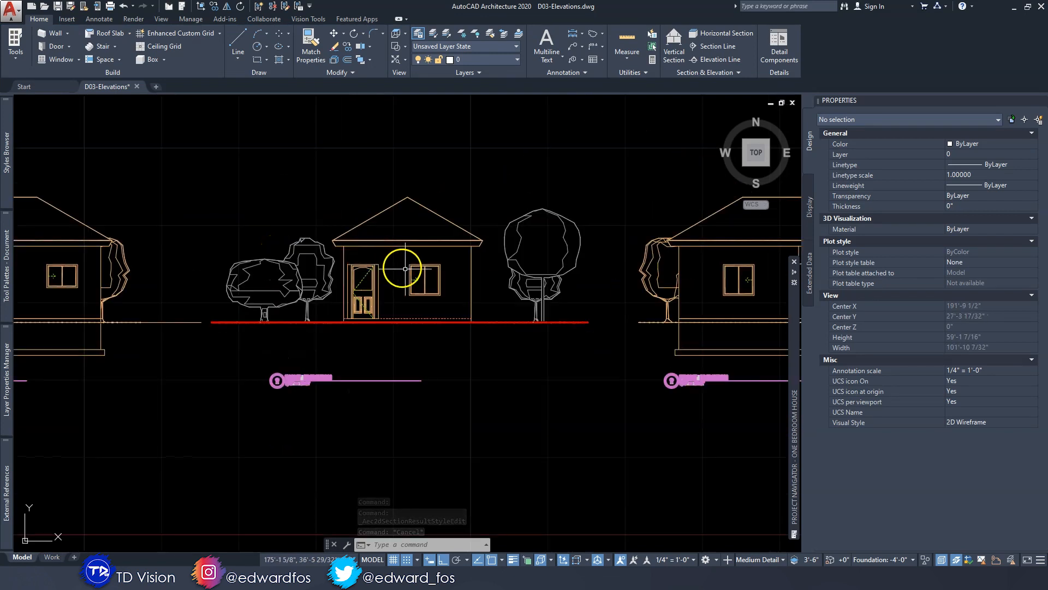
{"action": "scroll", "coordinate": [413, 269], "scroll_direction": "up", "scroll_amount": 2}
{"action": "middle_click_drag", "start_coordinate": [347, 266], "coordinate": [369, 311]}
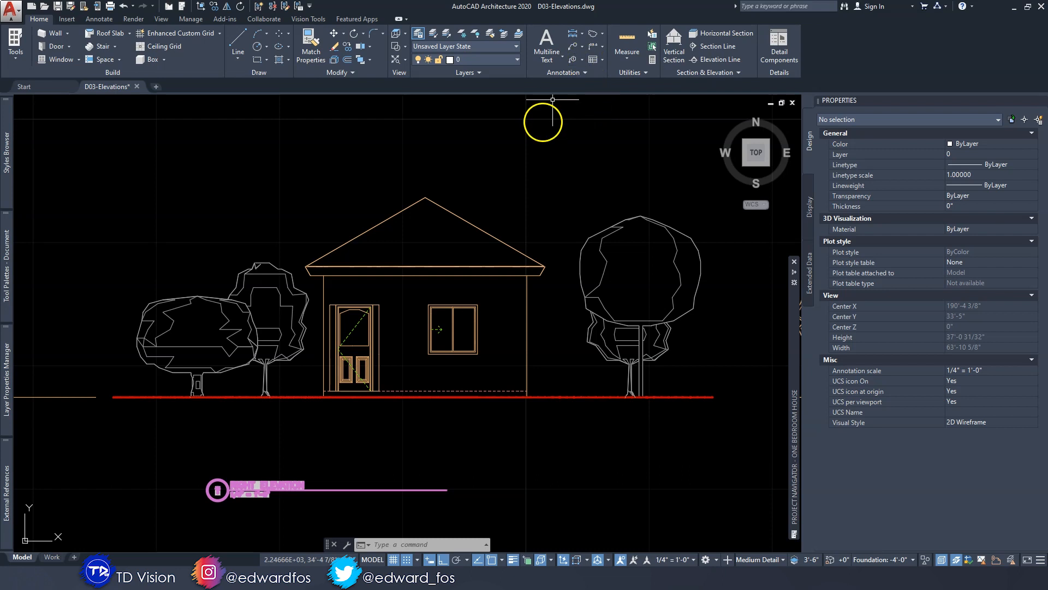
{"action": "key", "text": "Escape"}
{"action": "key", "text": "Escape"}
{"action": "key", "text": "Escape"}
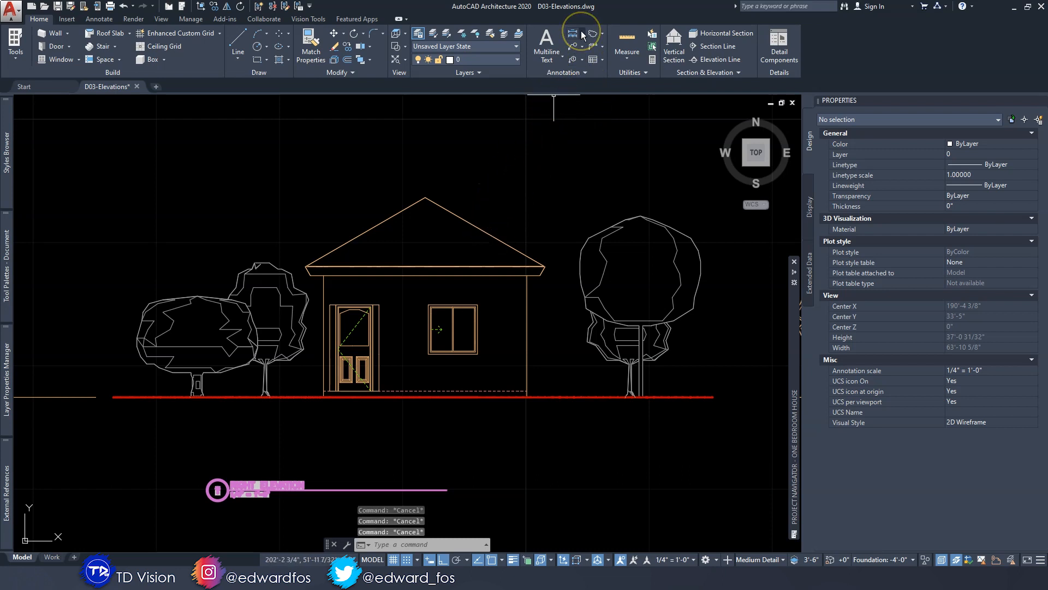
{"action": "key", "text": "ctrl+z"}
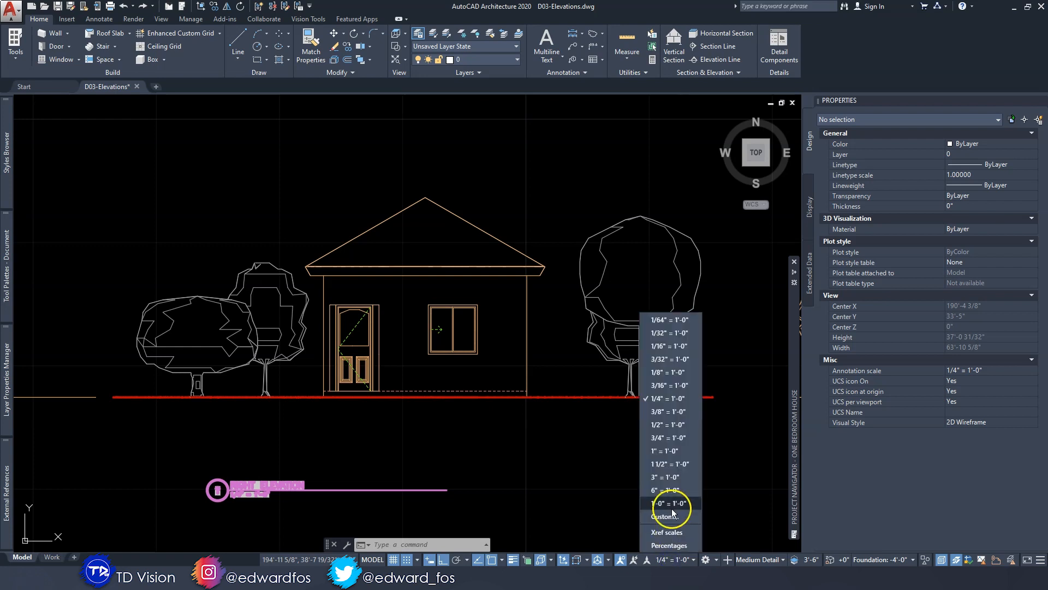
{"action": "left_click", "coordinate": [665, 399]}
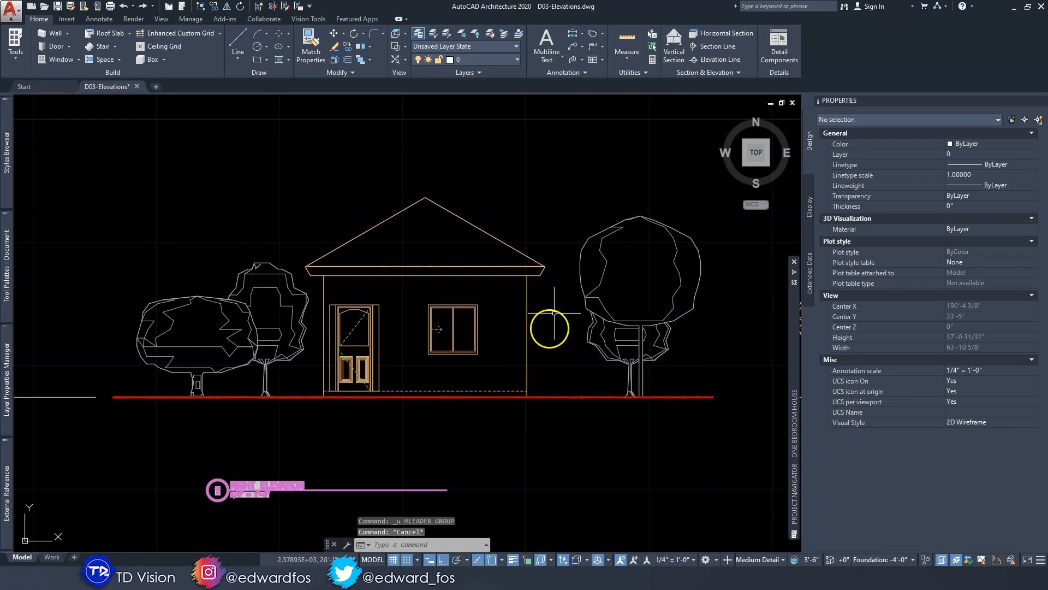
Step: Define an AEC dimension by points at the window's upper and lower right corners, the dashed floor line and the ground line
{"action": "left_click", "coordinate": [582, 35]}
{"action": "left_click", "coordinate": [573, 35]}
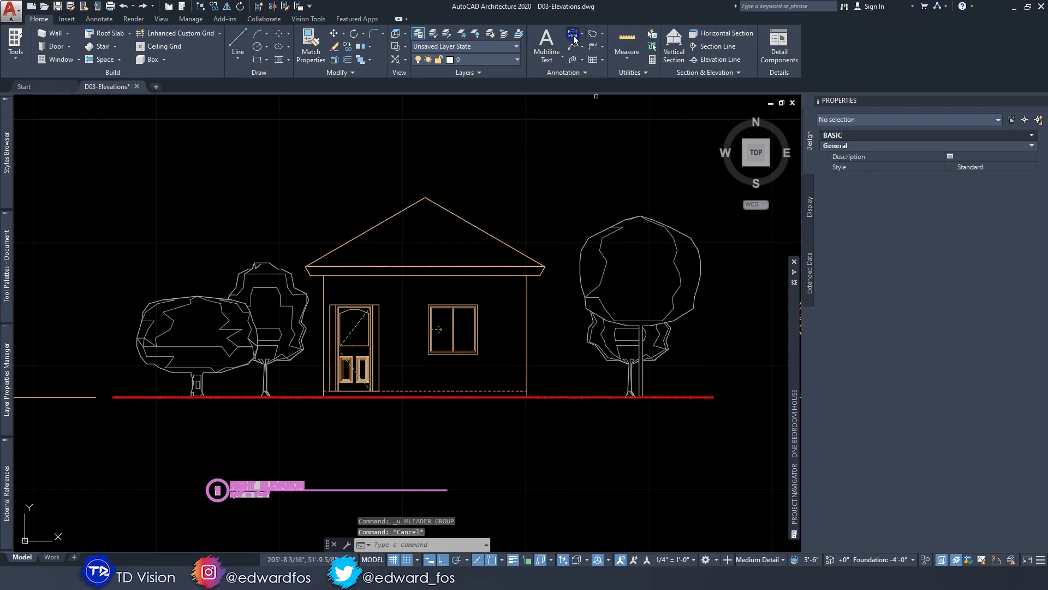
{"action": "left_click", "coordinate": [583, 34]}
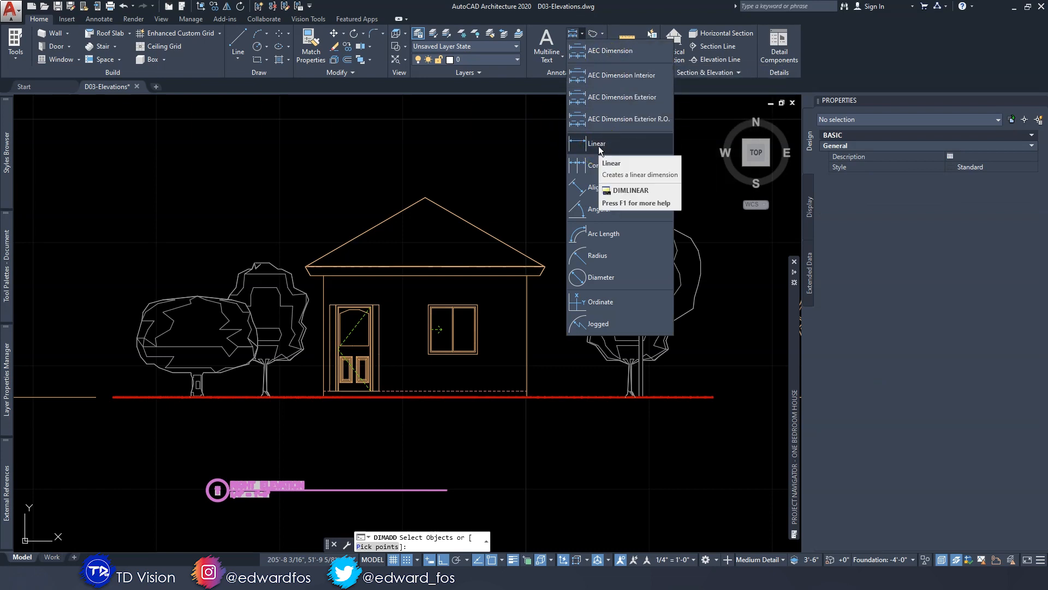
{"action": "left_click", "coordinate": [607, 74]}
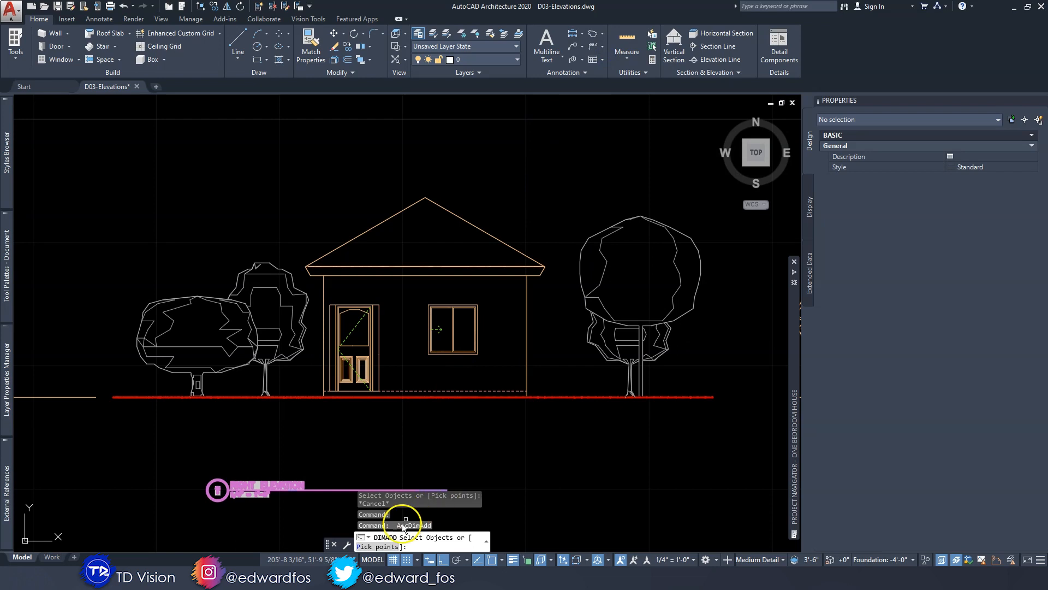
{"action": "left_click", "coordinate": [380, 547]}
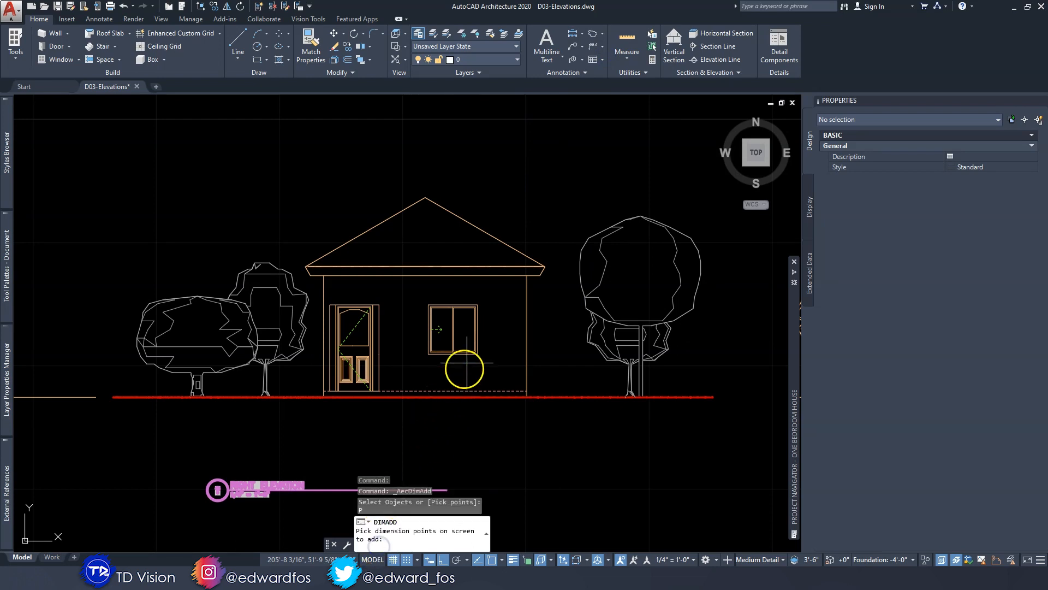
{"action": "scroll", "coordinate": [467, 365], "scroll_direction": "up", "scroll_amount": 4}
{"action": "scroll", "coordinate": [509, 210], "scroll_direction": "up", "scroll_amount": 2}
{"action": "left_click", "coordinate": [483, 221]}
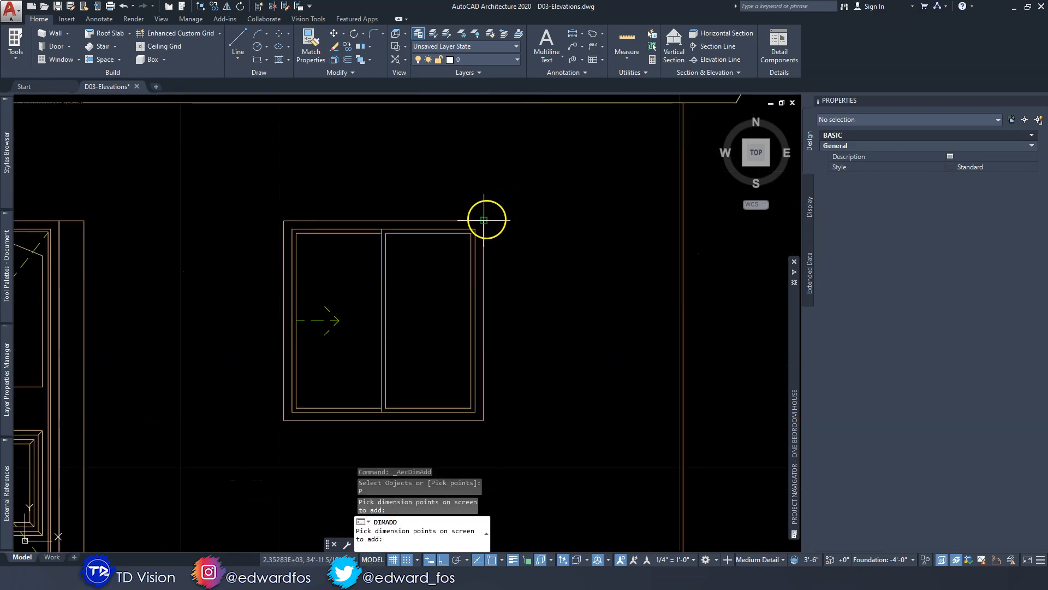
{"action": "left_click", "coordinate": [484, 420]}
{"action": "middle_click_drag", "start_coordinate": [484, 420], "coordinate": [522, 194]}
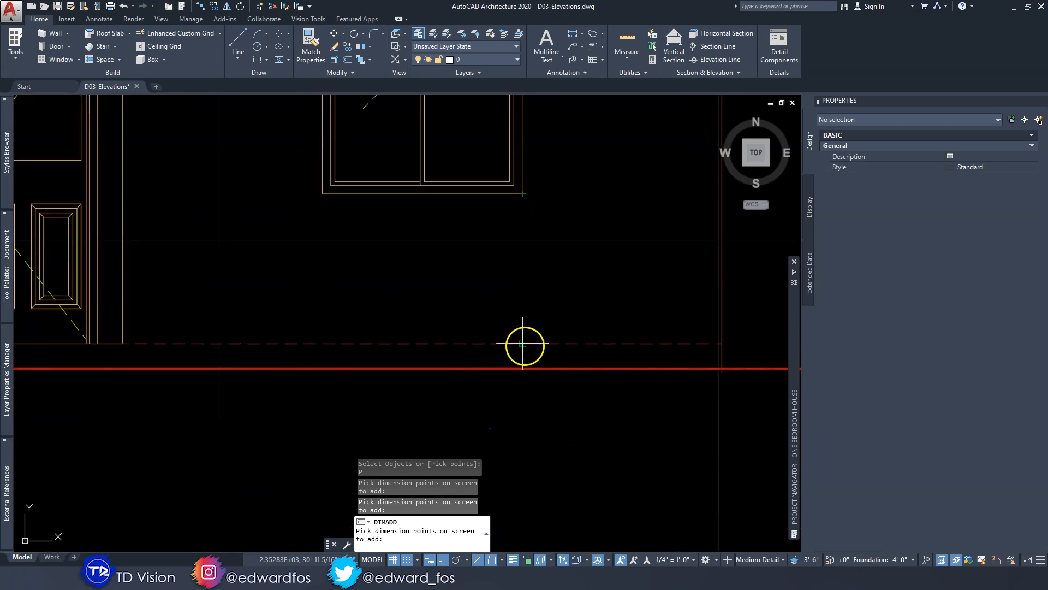
{"action": "left_click", "coordinate": [522, 344]}
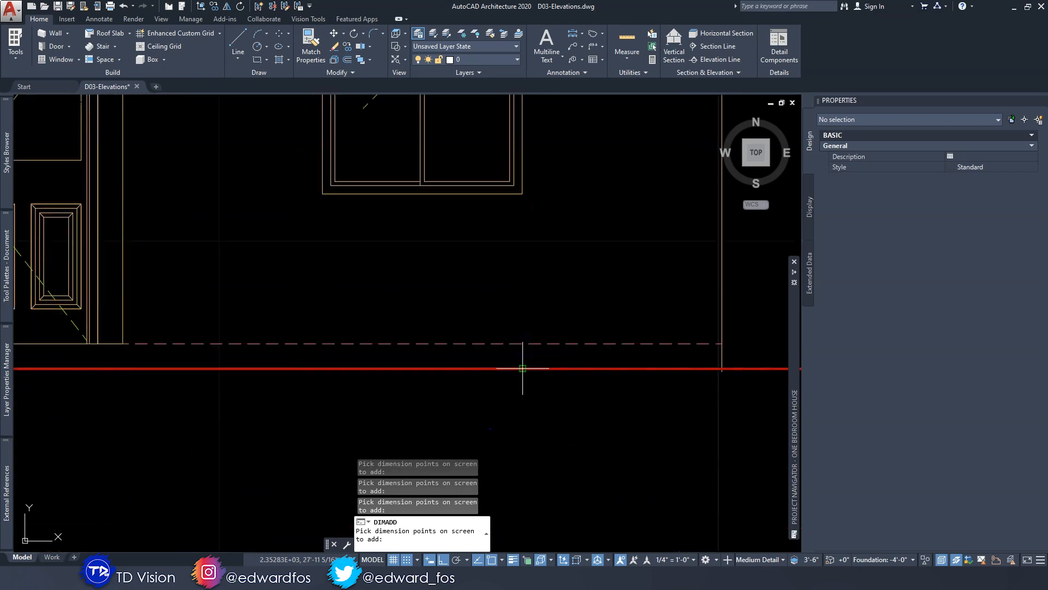
Step: Finish picking points and place the vertical dimension chain just to the right of the window
{"action": "scroll", "coordinate": [518, 354], "scroll_direction": "down", "scroll_amount": 4}
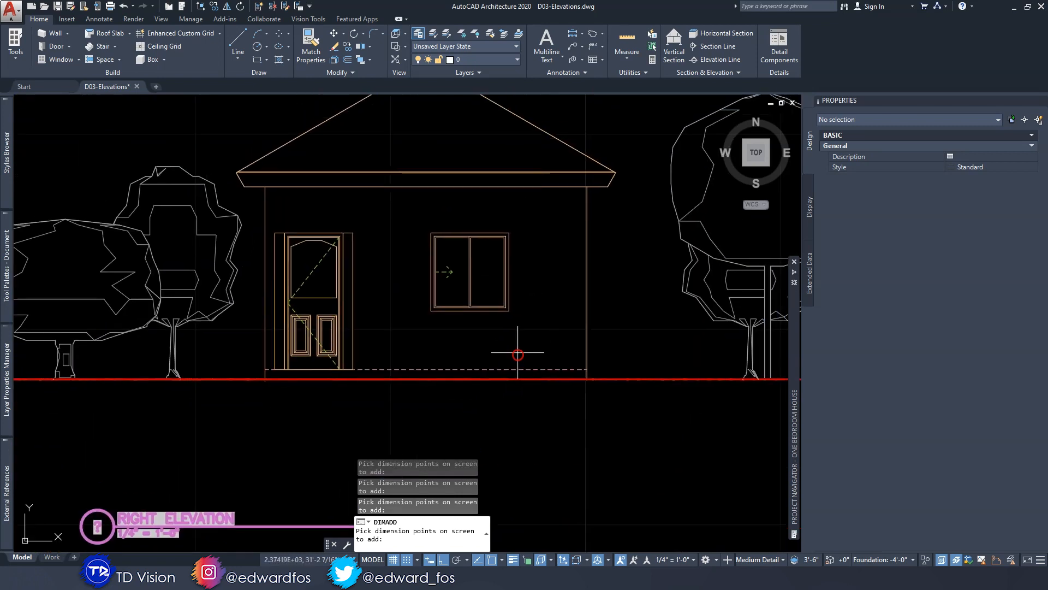
{"action": "key", "text": "Return"}
{"action": "left_click", "coordinate": [534, 326]}
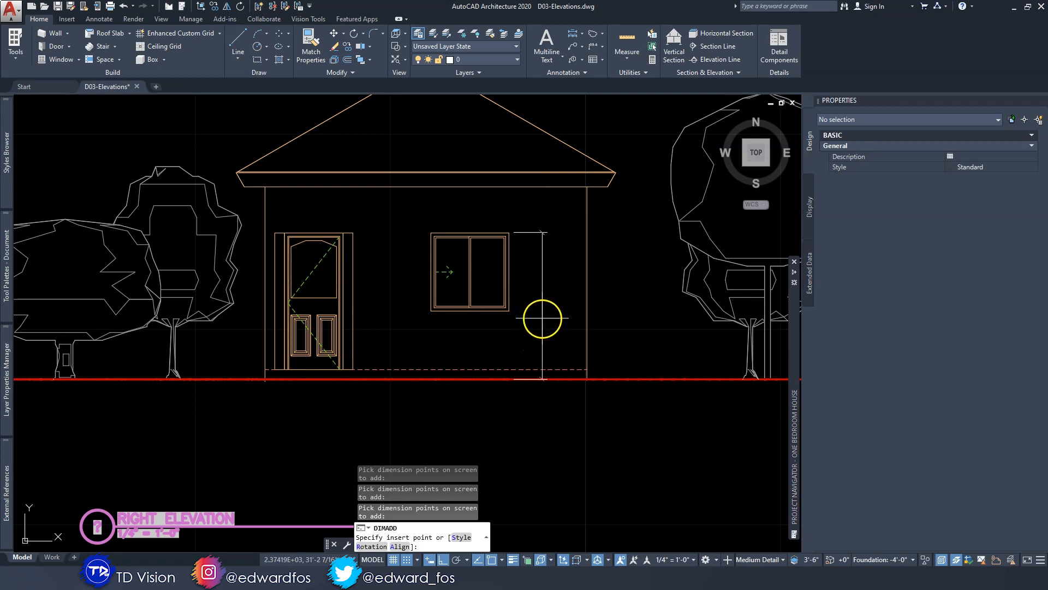
{"action": "left_click", "coordinate": [545, 308]}
Step: Examine the vertical dimension chain beside the window for the window height, sill height and floor-to-ground offset
{"action": "middle_click_drag", "start_coordinate": [555, 291], "coordinate": [497, 290]}
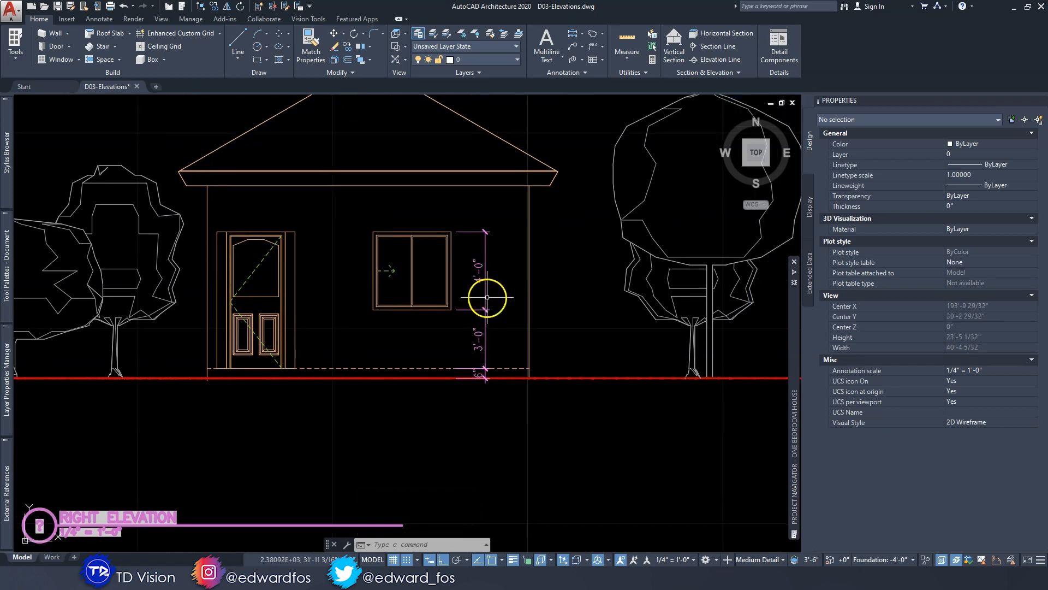
{"action": "middle_click_drag", "start_coordinate": [487, 298], "coordinate": [499, 289]}
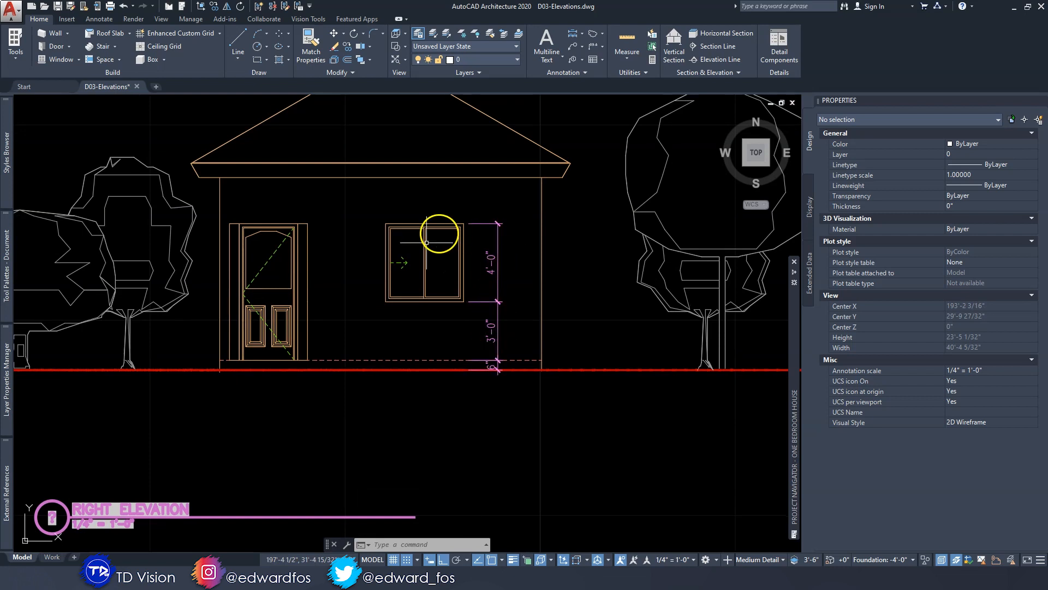
{"action": "scroll", "coordinate": [479, 315], "scroll_direction": "up", "scroll_amount": 2}
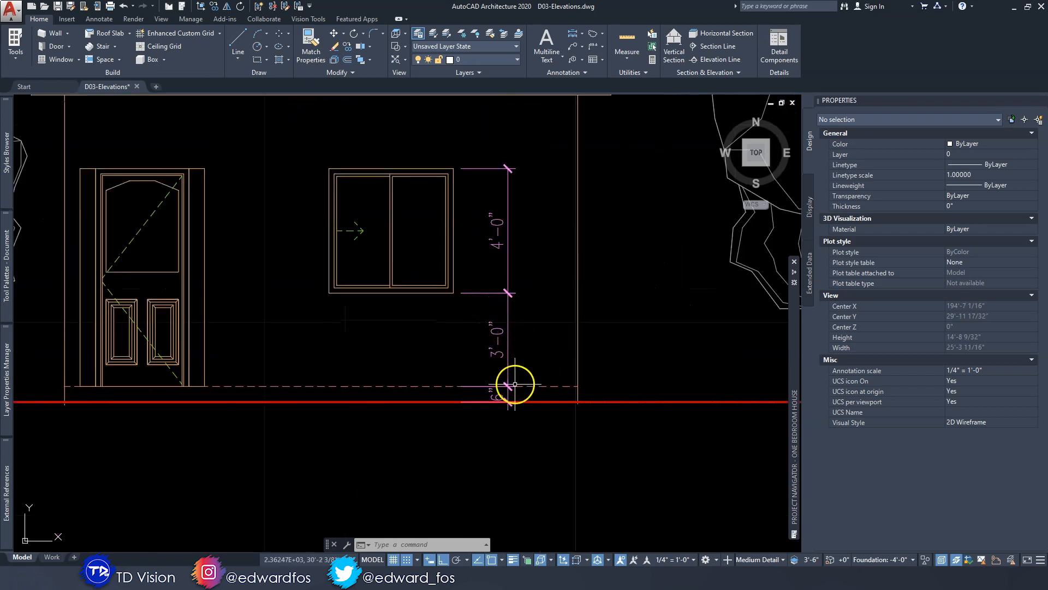
{"action": "scroll", "coordinate": [496, 300], "scroll_direction": "down", "scroll_amount": 2}
{"action": "mouse_move", "coordinate": [451, 292]}
{"action": "middle_mouse_down"}
{"action": "mouse_move", "coordinate": [426, 304]}
{"action": "mouse_move", "coordinate": [443, 351]}
{"action": "middle_mouse_up"}
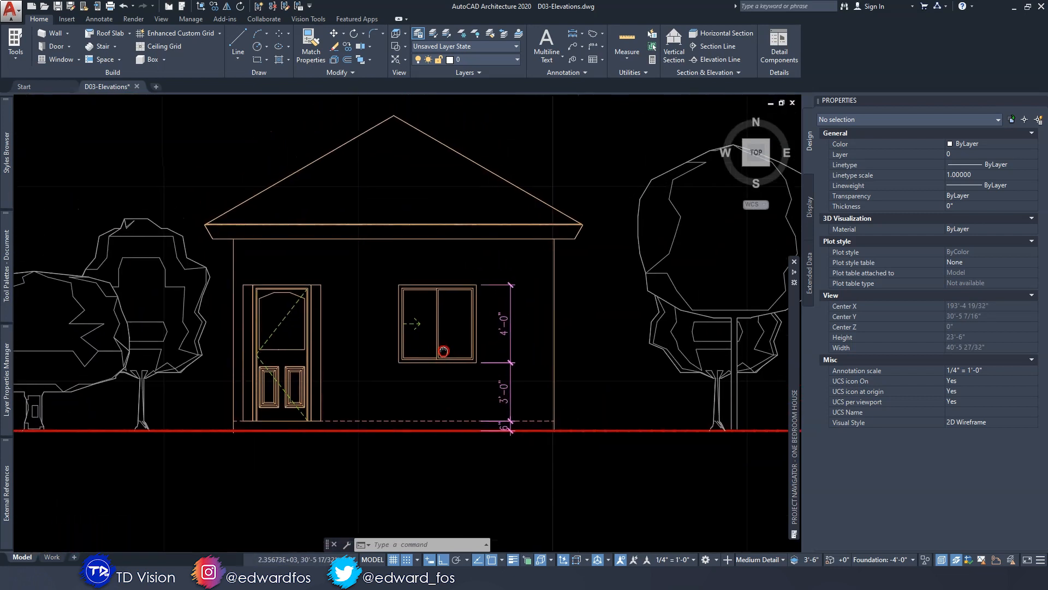
{"action": "left_click", "coordinate": [423, 240]}
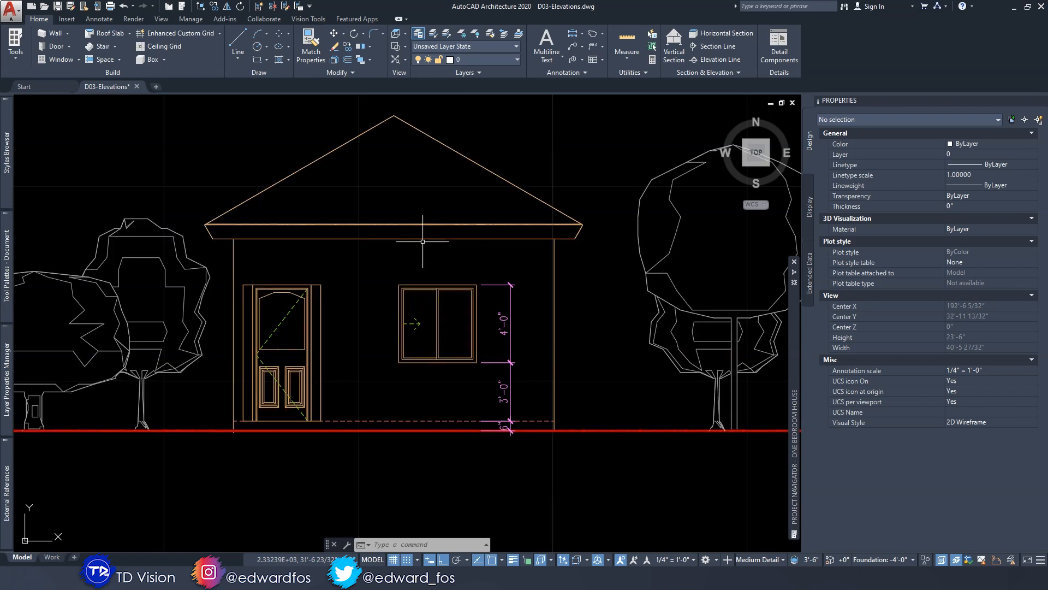
{"action": "left_click", "coordinate": [426, 239]}
{"action": "left_click", "coordinate": [491, 291]}
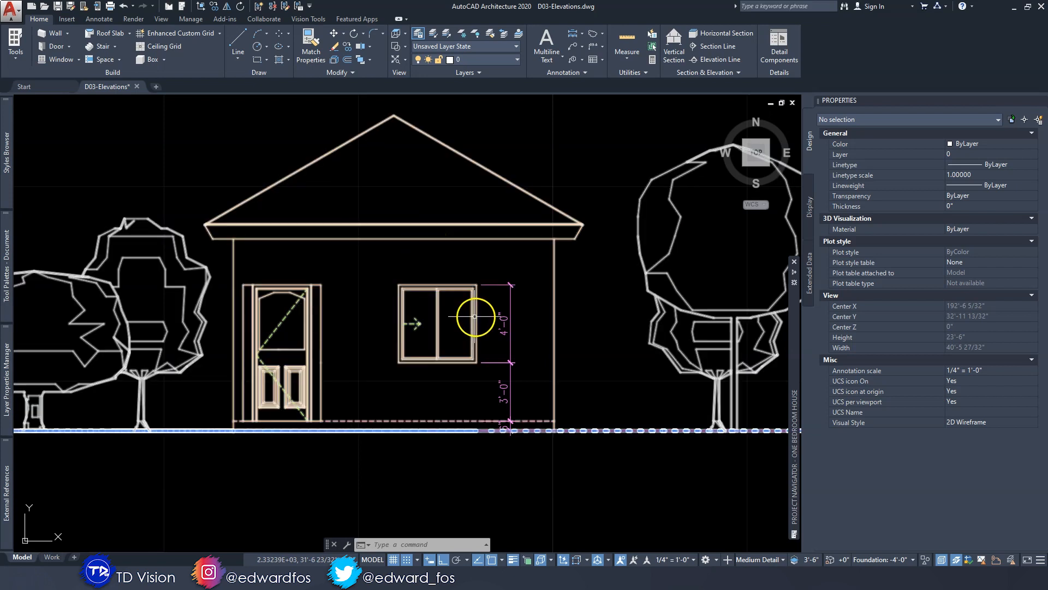
{"action": "left_click", "coordinate": [512, 304]}
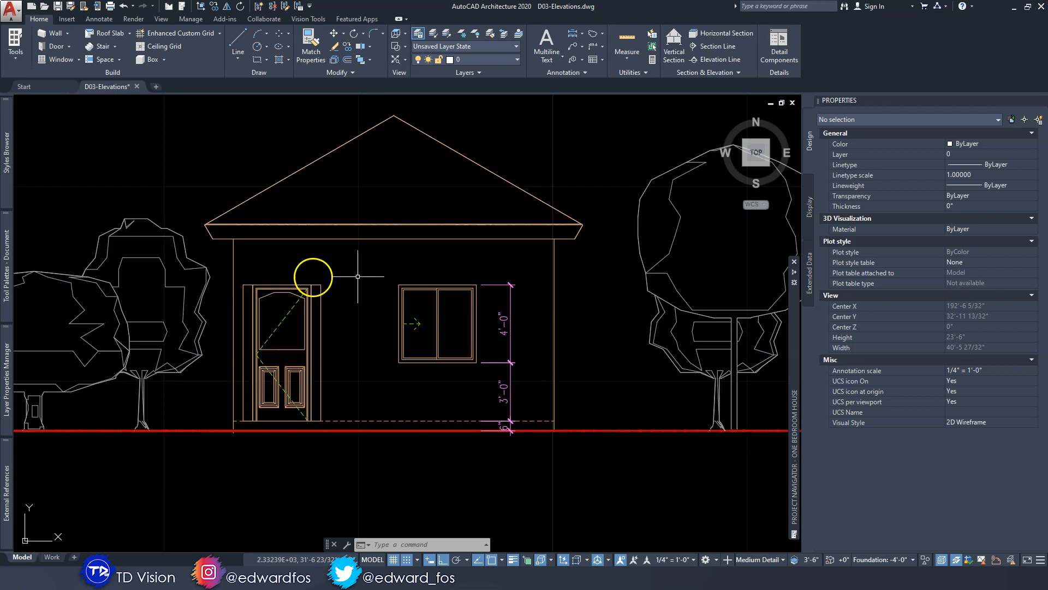
{"action": "middle_click_drag", "start_coordinate": [348, 300], "coordinate": [437, 267]}
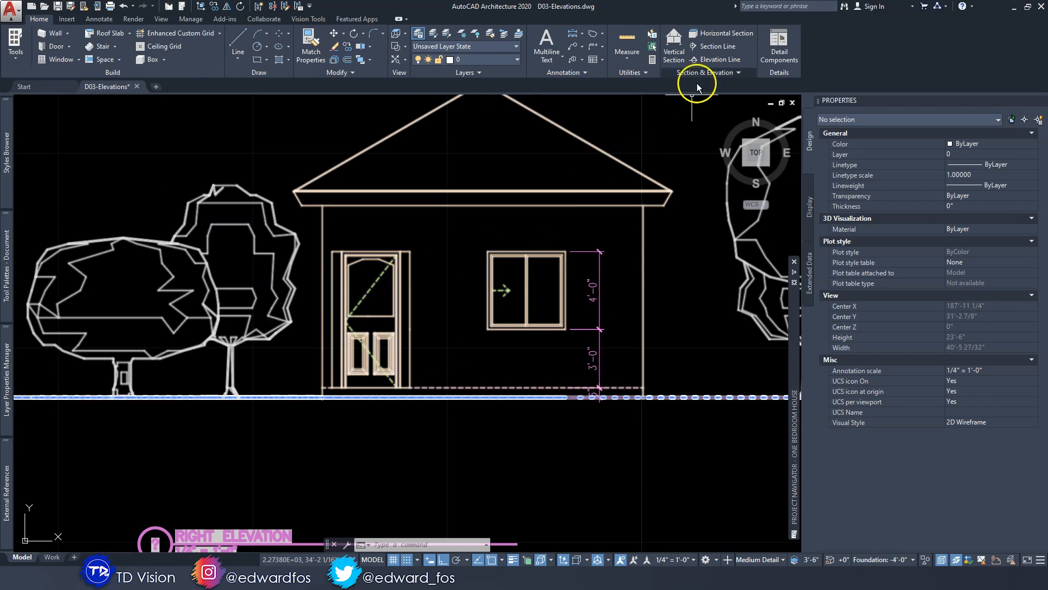
Step: Add a vertical AEC dimension for the door height from its lower and upper right frame corners, placed just right of the door
{"action": "left_click", "coordinate": [572, 34]}
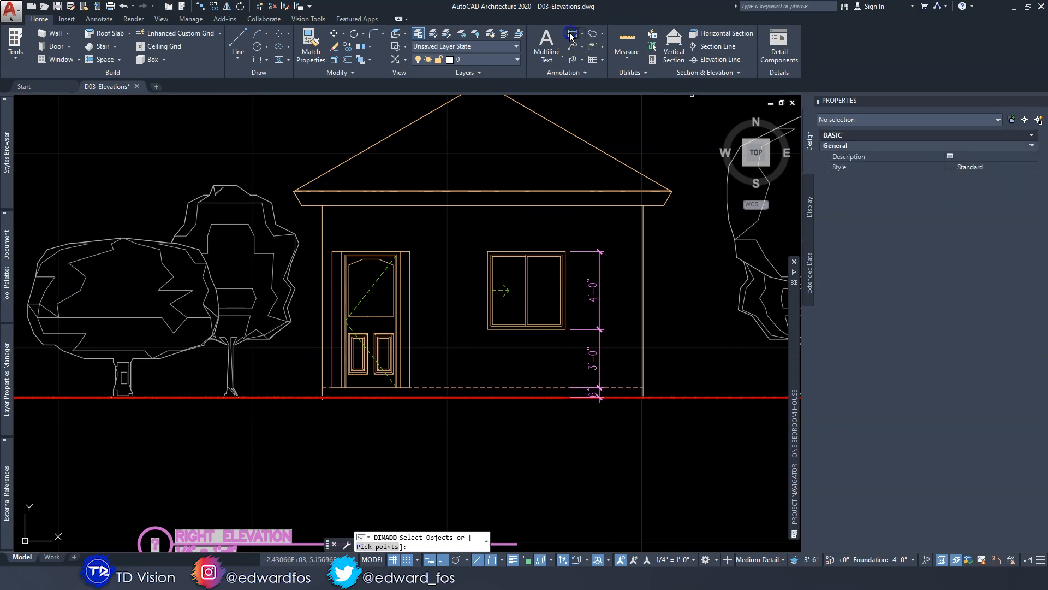
{"action": "left_click", "coordinate": [385, 547]}
{"action": "scroll", "coordinate": [414, 398], "scroll_direction": "up", "scroll_amount": 2}
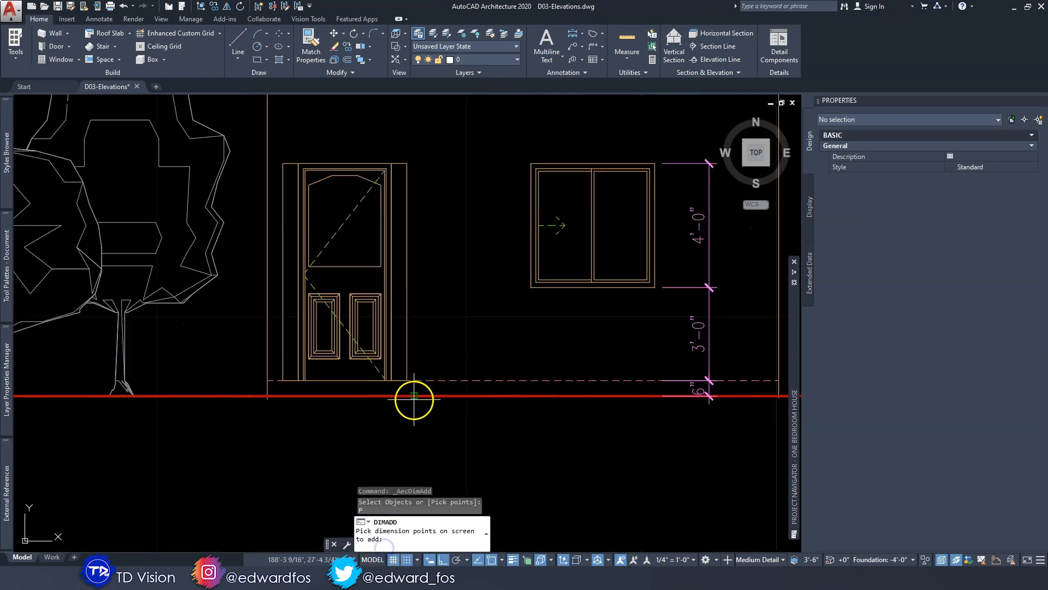
{"action": "left_click", "coordinate": [409, 381]}
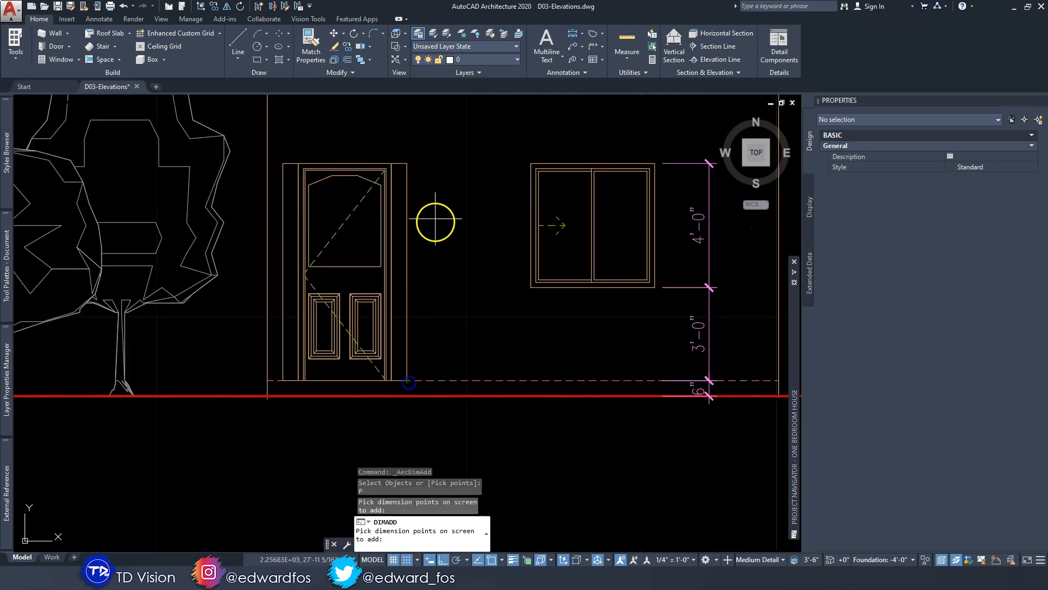
{"action": "left_click", "coordinate": [410, 164]}
{"action": "key", "text": "Return"}
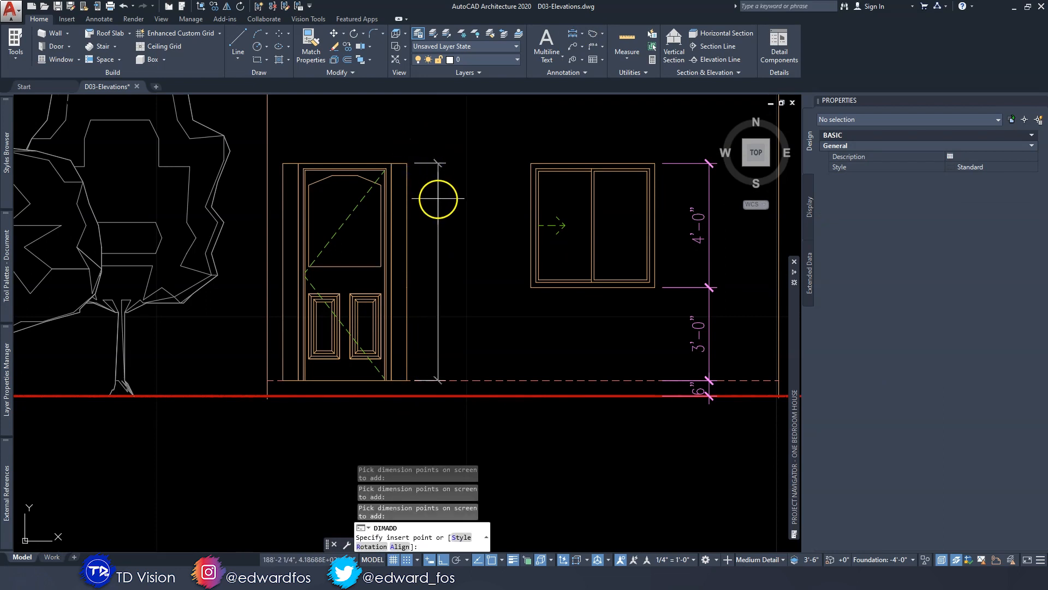
{"action": "left_click", "coordinate": [447, 206]}
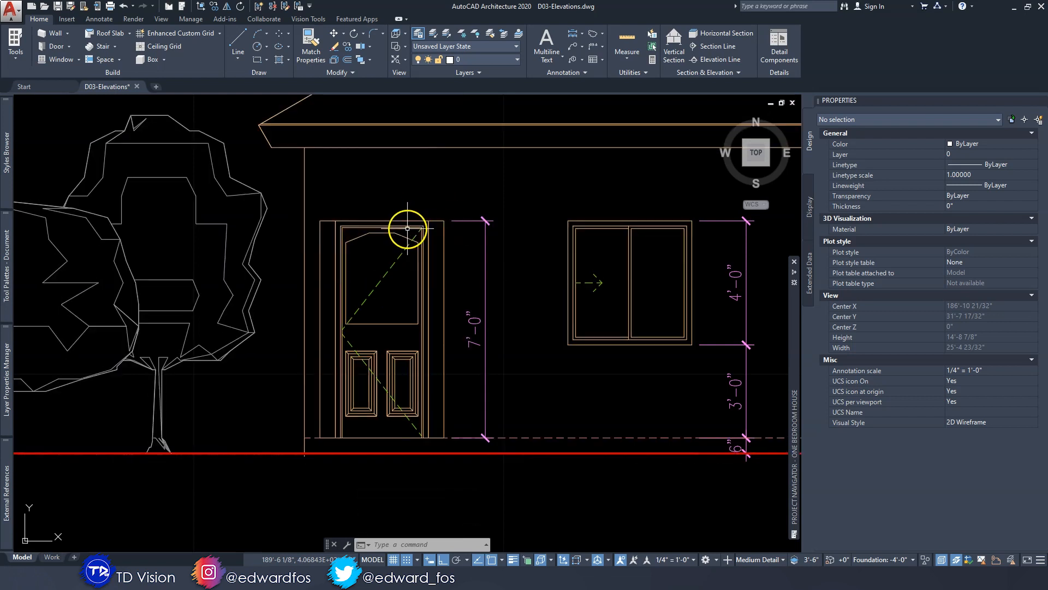
{"action": "scroll", "coordinate": [426, 224], "scroll_direction": "down", "scroll_amount": 3}
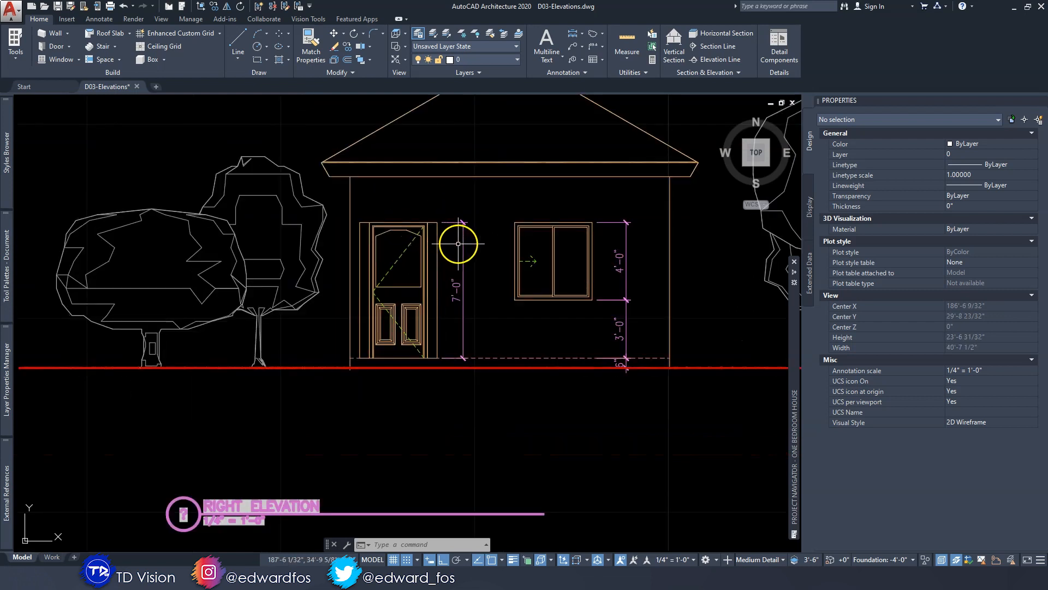
{"action": "middle_click_drag", "start_coordinate": [367, 271], "coordinate": [334, 277]}
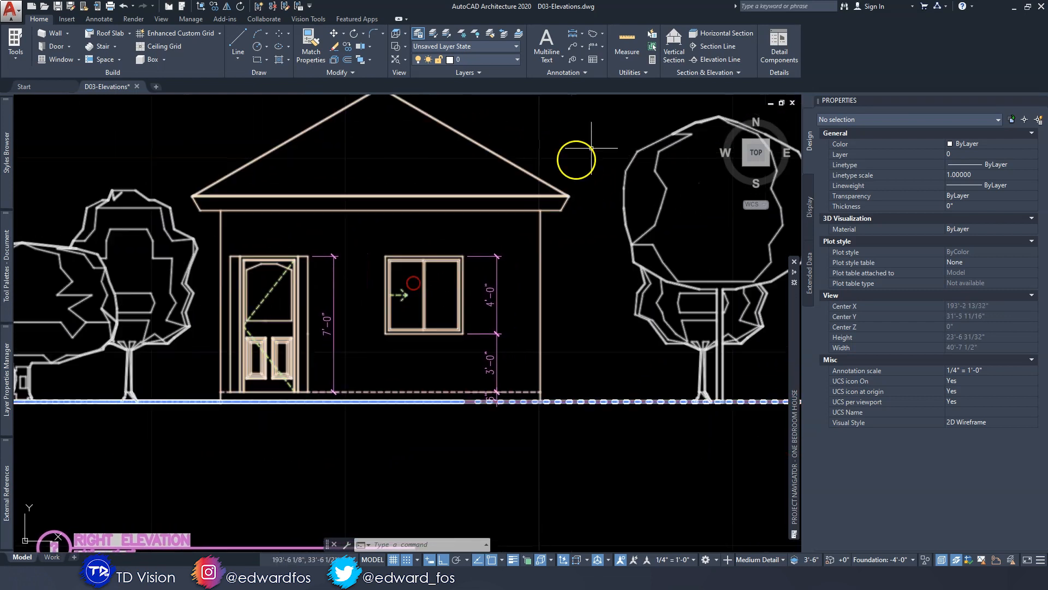
Step: Add a vertical AEC dimension from the dashed floor line to the underside of the eave, placed just outside the right wall
{"action": "left_click", "coordinate": [576, 36]}
{"action": "left_click", "coordinate": [384, 544]}
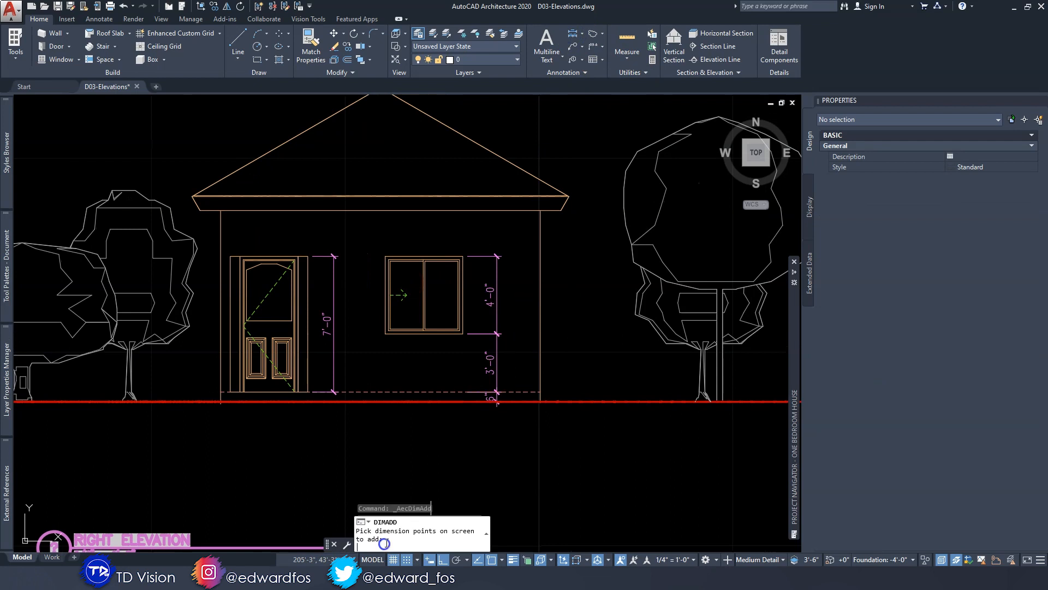
{"action": "left_click", "coordinate": [541, 392]}
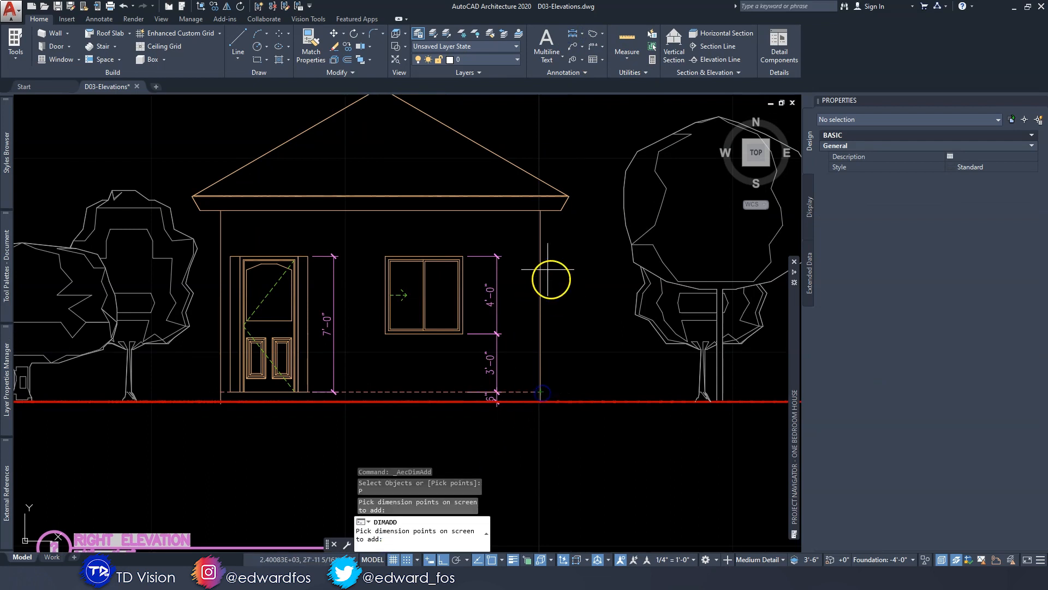
{"action": "scroll", "coordinate": [546, 264], "scroll_direction": "up", "scroll_amount": 3}
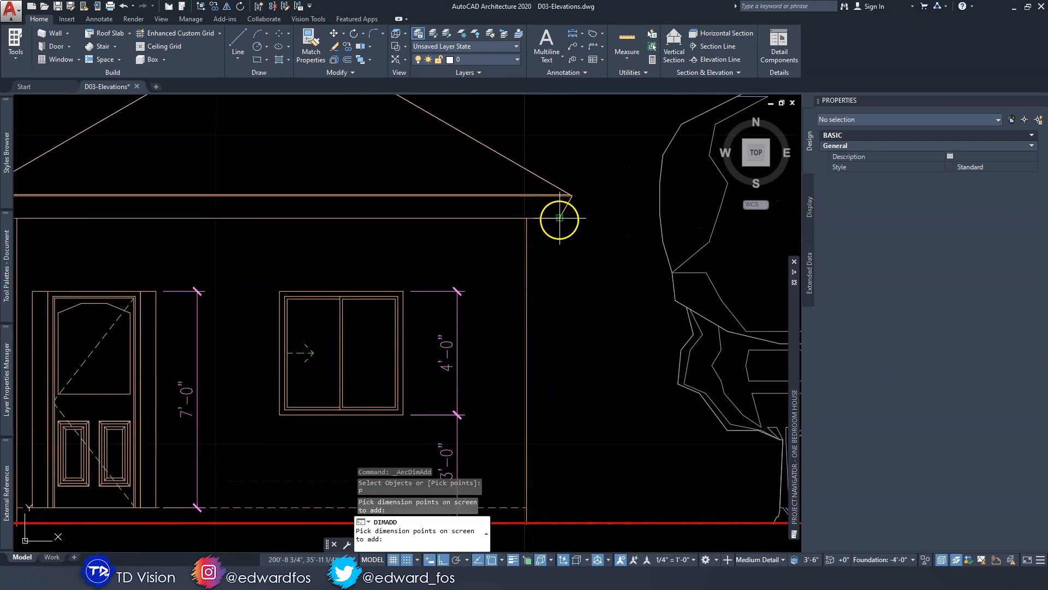
{"action": "left_click", "coordinate": [559, 219]}
{"action": "key", "text": "Return"}
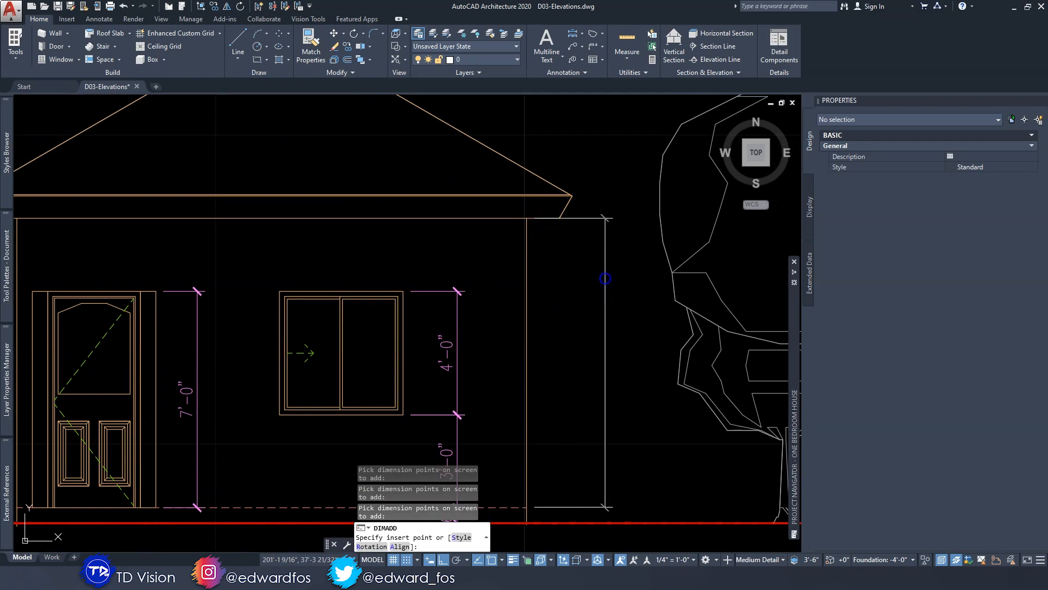
{"action": "left_click", "coordinate": [606, 279]}
{"action": "scroll", "coordinate": [543, 268], "scroll_direction": "down", "scroll_amount": 3}
{"action": "middle_click_drag", "start_coordinate": [543, 267], "coordinate": [548, 308]}
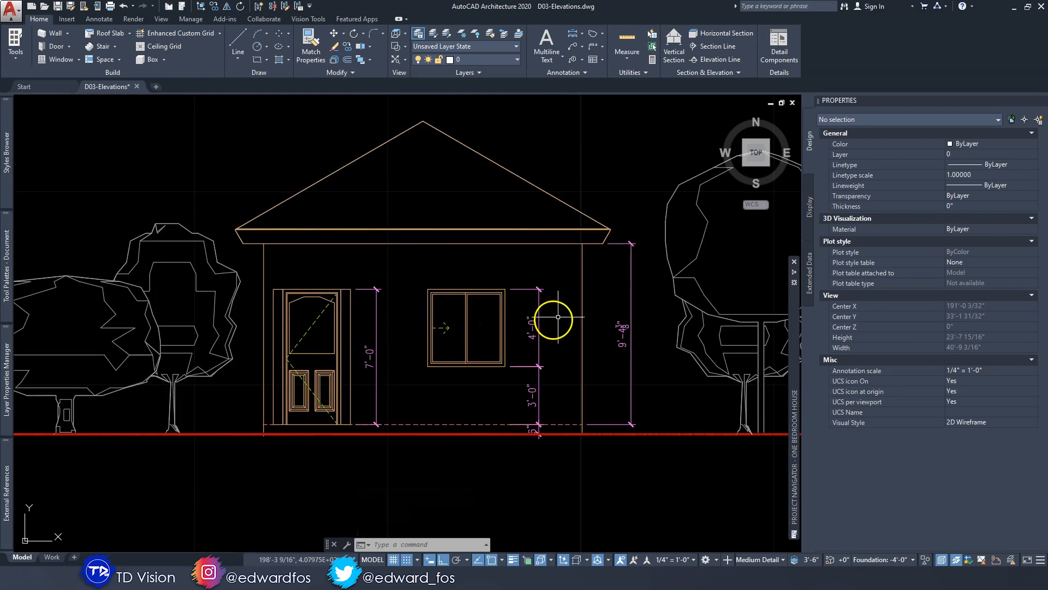
{"action": "middle_click_drag", "start_coordinate": [448, 287], "coordinate": [448, 304]}
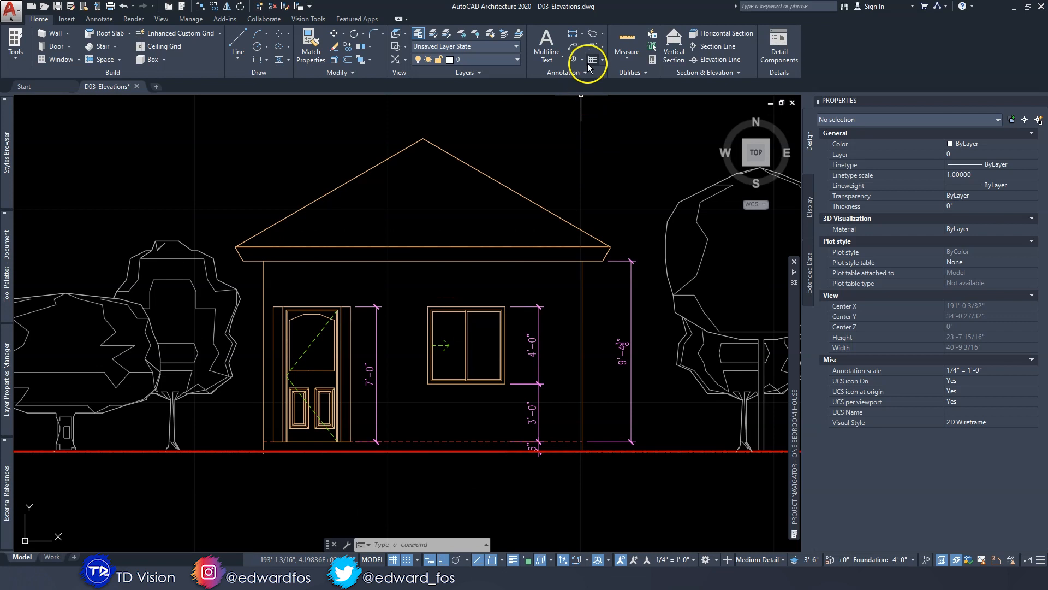
Step: Add a multileader reading FASCIA BOARD that points down at the fascia from inside the gable
{"action": "left_click", "coordinate": [571, 49]}
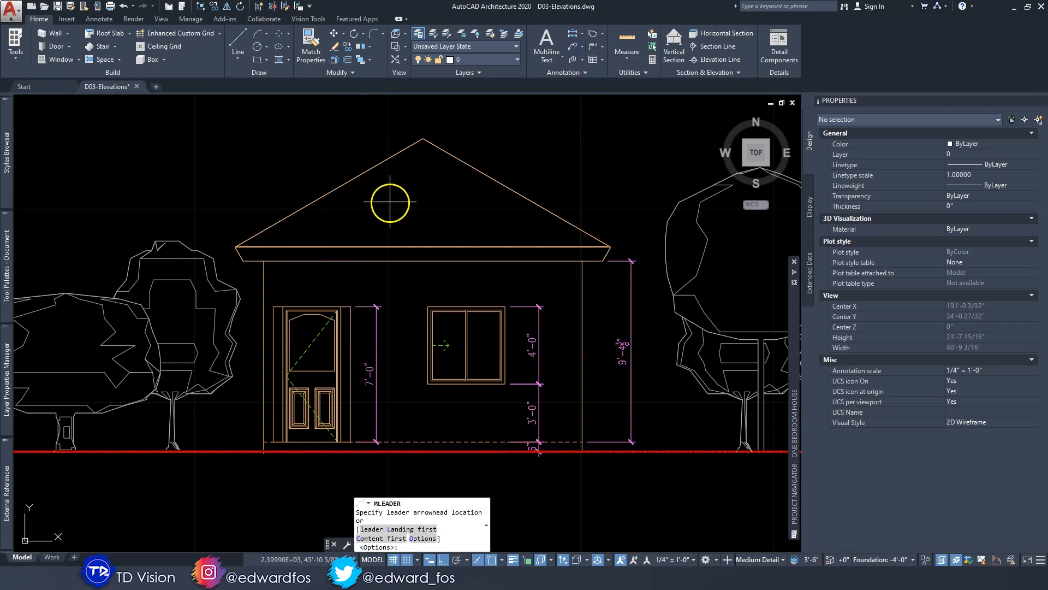
{"action": "scroll", "coordinate": [410, 193], "scroll_direction": "up", "scroll_amount": 2}
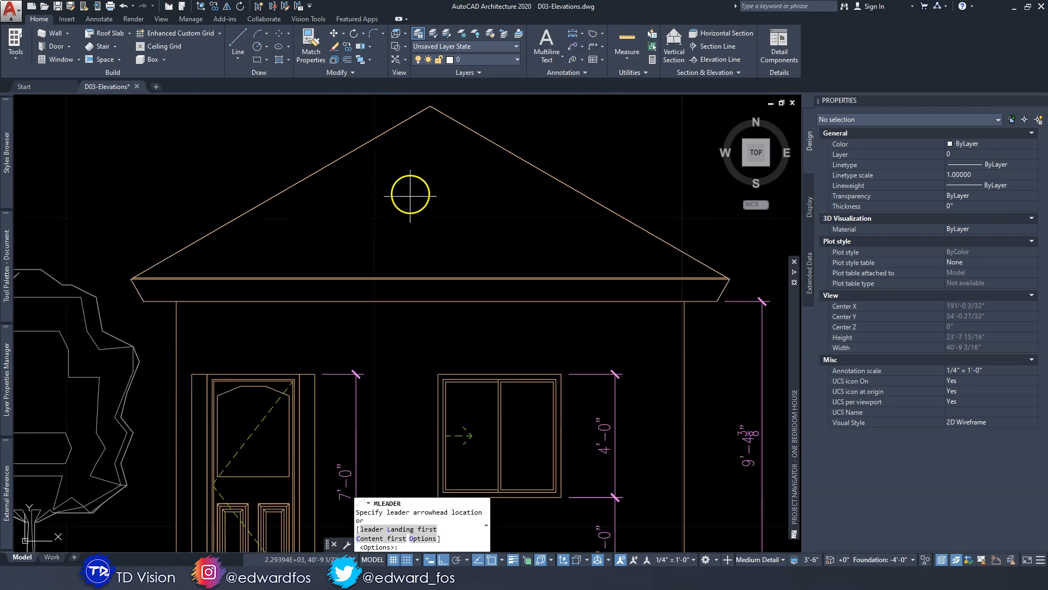
{"action": "left_click", "coordinate": [418, 292]}
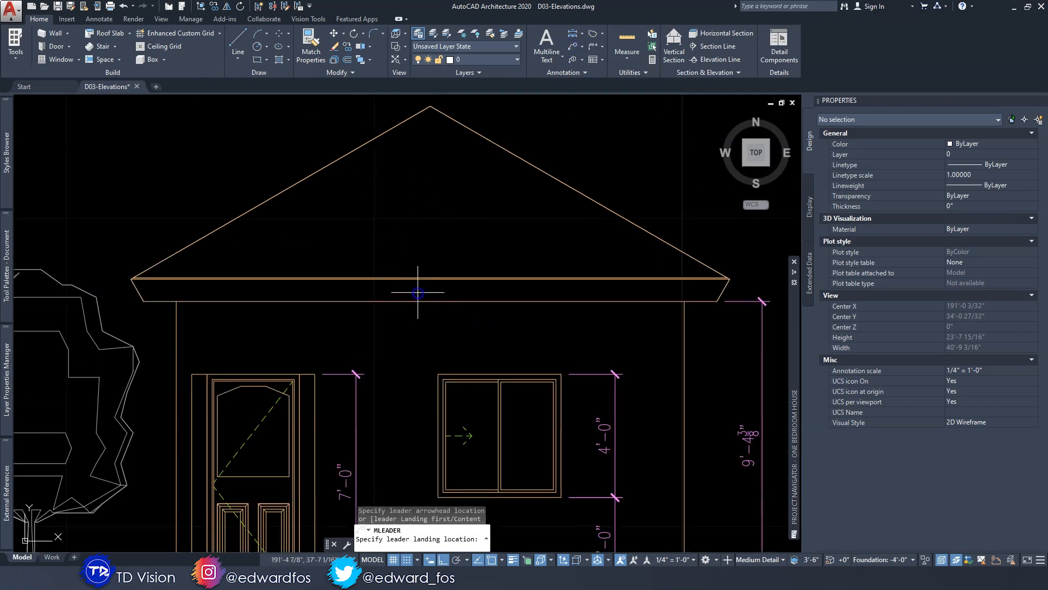
{"action": "left_click", "coordinate": [458, 243]}
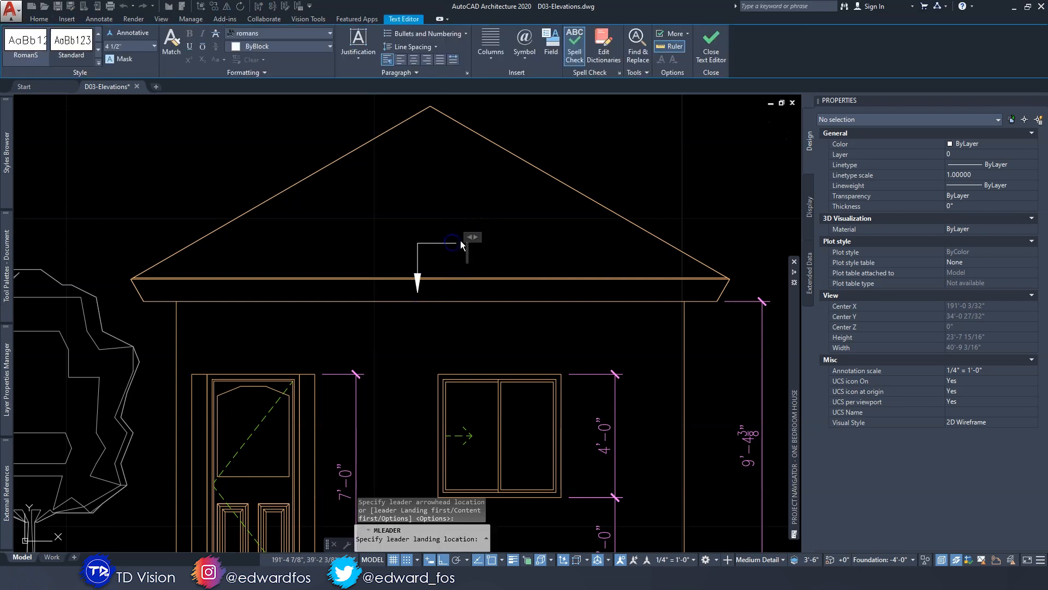
{"action": "type", "text": "FASCIA BOARD"}
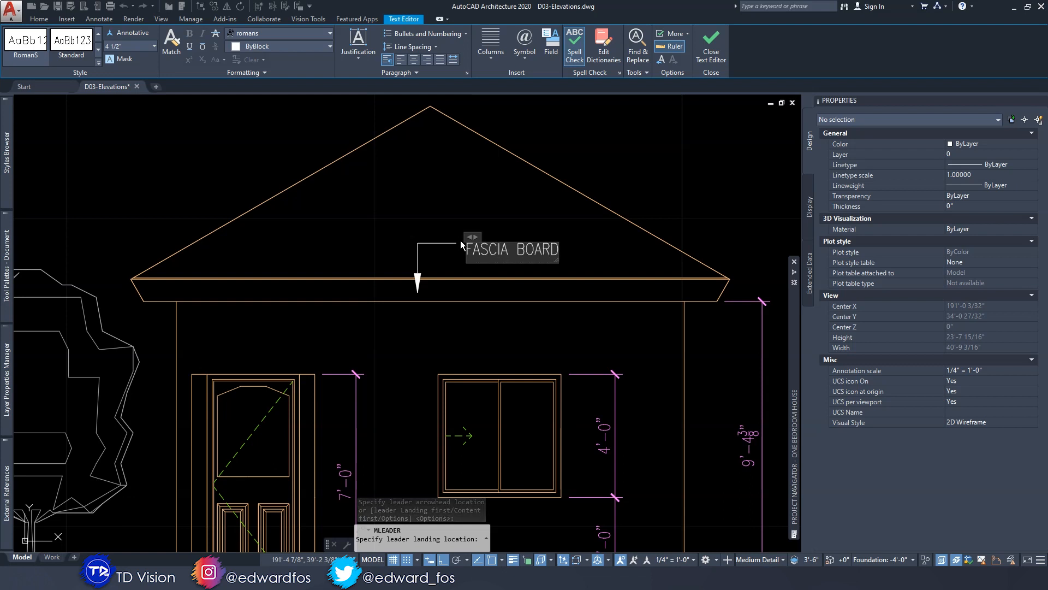
{"action": "left_click", "coordinate": [468, 209]}
Step: Add a multileader reading EAVE pointing up at the right eave underside, and stretch its landing past the dimension line
{"action": "mouse_move", "coordinate": [490, 230]}
{"action": "middle_mouse_down"}
{"action": "mouse_move", "coordinate": [365, 220]}
{"action": "mouse_move", "coordinate": [408, 219]}
{"action": "middle_mouse_up"}
{"action": "left_click", "coordinate": [572, 46]}
{"action": "scroll", "coordinate": [504, 324], "scroll_direction": "up", "scroll_amount": 2}
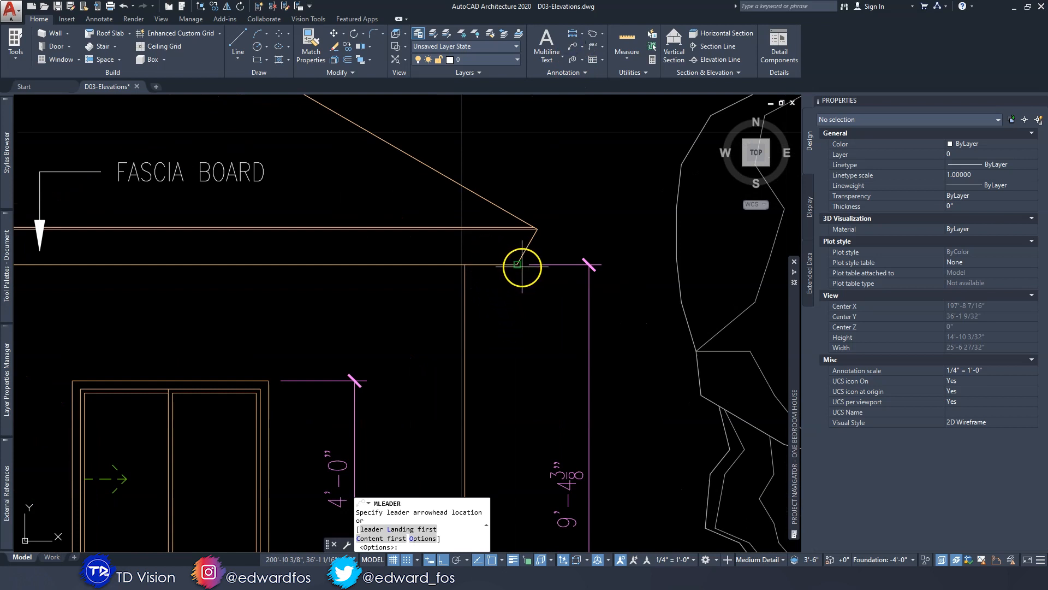
{"action": "left_click", "coordinate": [494, 265]}
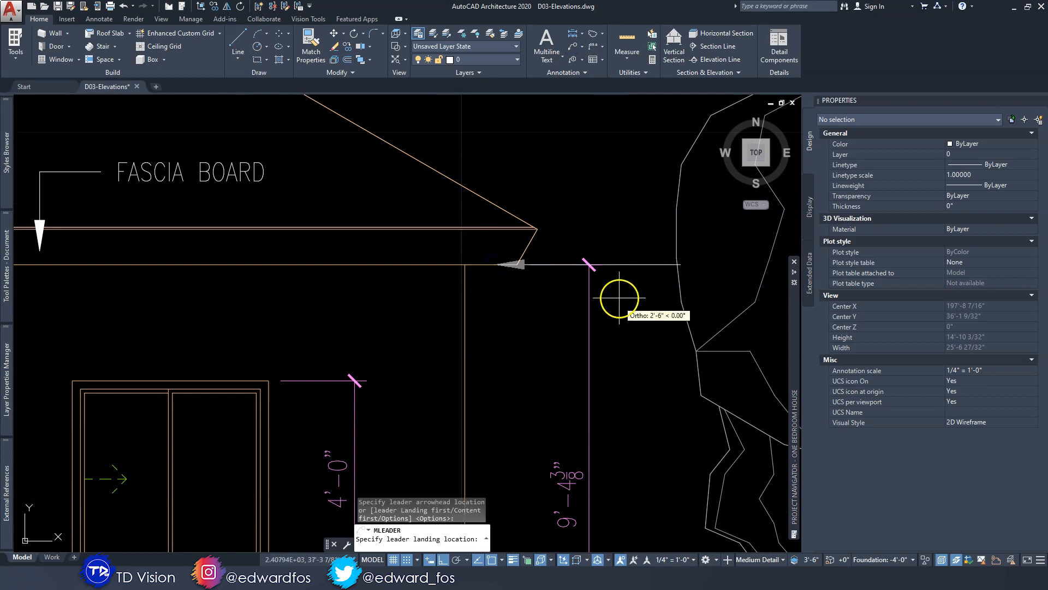
{"action": "left_click", "coordinate": [535, 343]}
{"action": "type", "text": "EAVE"}
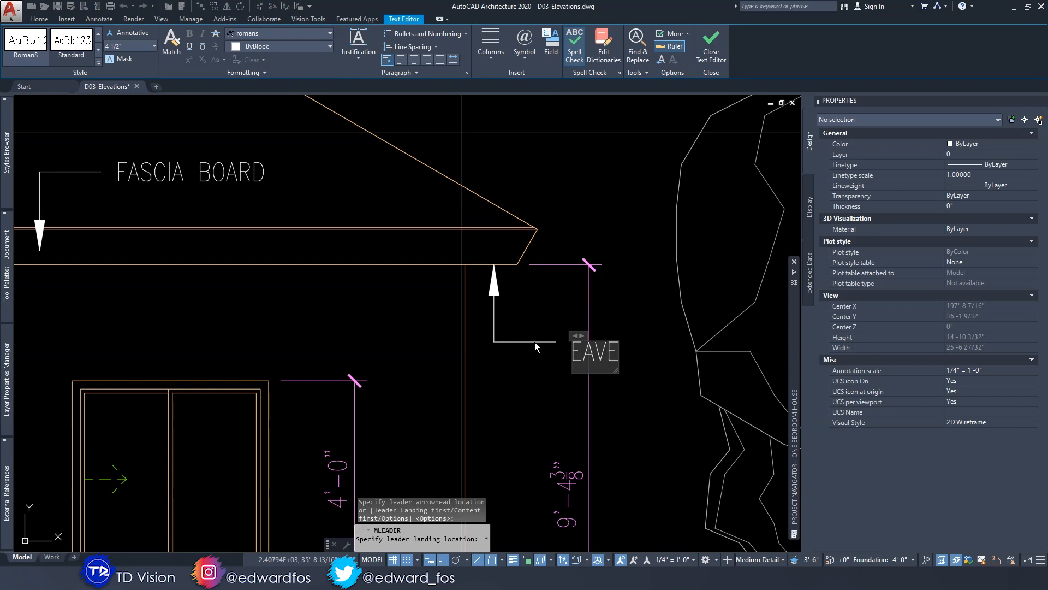
{"action": "left_click", "coordinate": [509, 387]}
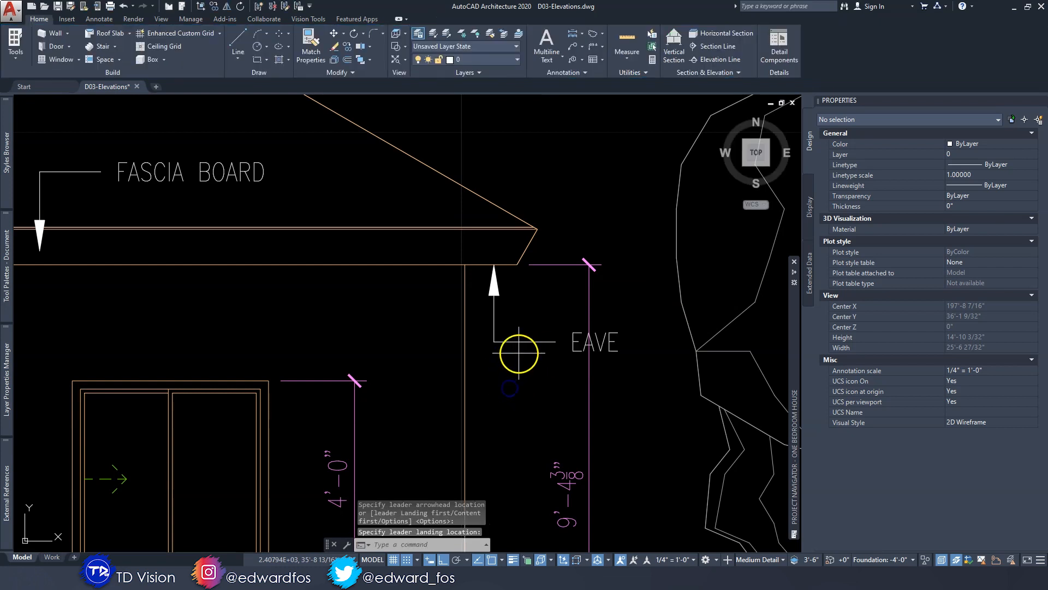
{"action": "left_click", "coordinate": [520, 342]}
{"action": "left_click", "coordinate": [556, 342]}
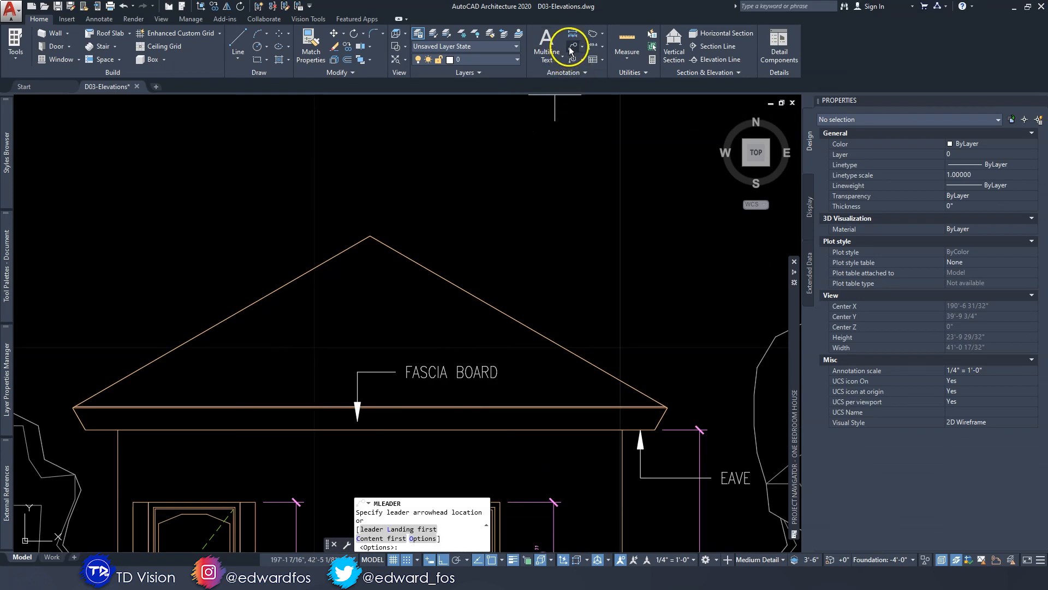
Step: Add a multileader on the right roof slope reading ROOF COVERING TO OWNER'S CHOICE, wrapped onto two lines
{"action": "left_click", "coordinate": [572, 47]}
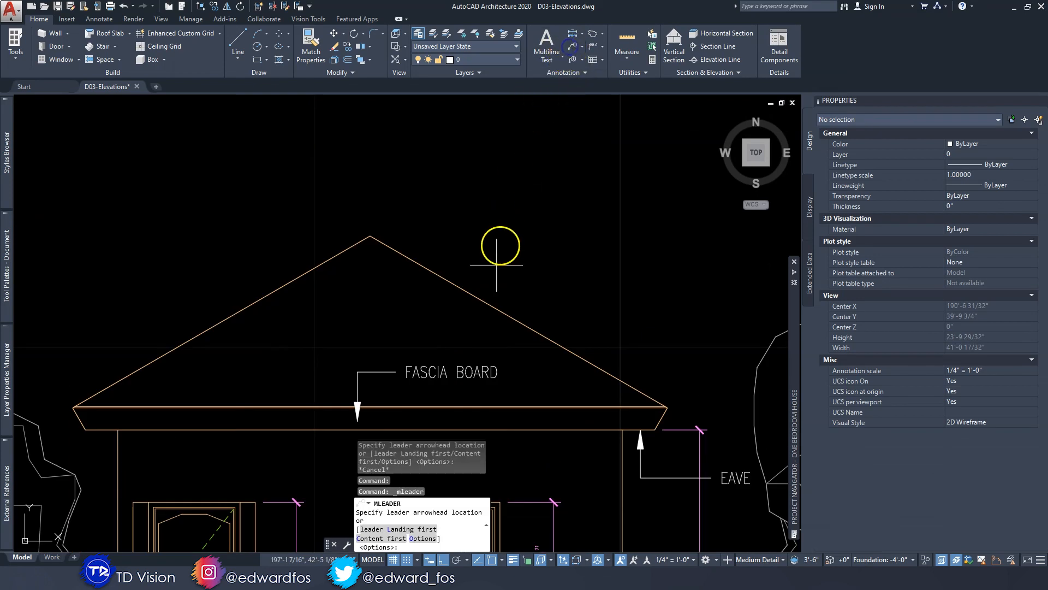
{"action": "left_click", "coordinate": [476, 315]}
{"action": "left_click", "coordinate": [505, 269]}
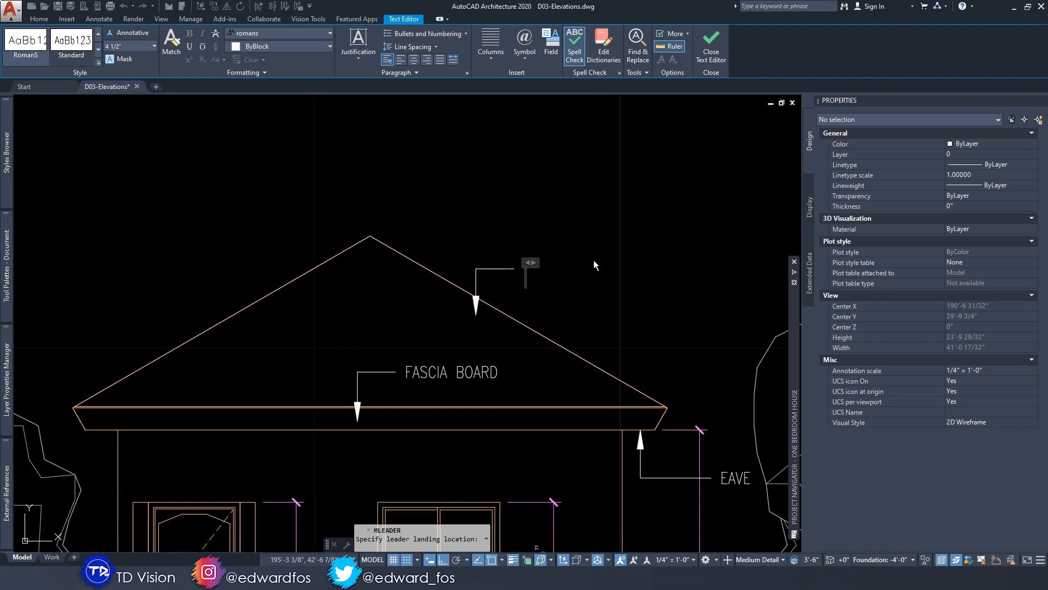
{"action": "type", "text": "ROOF"}
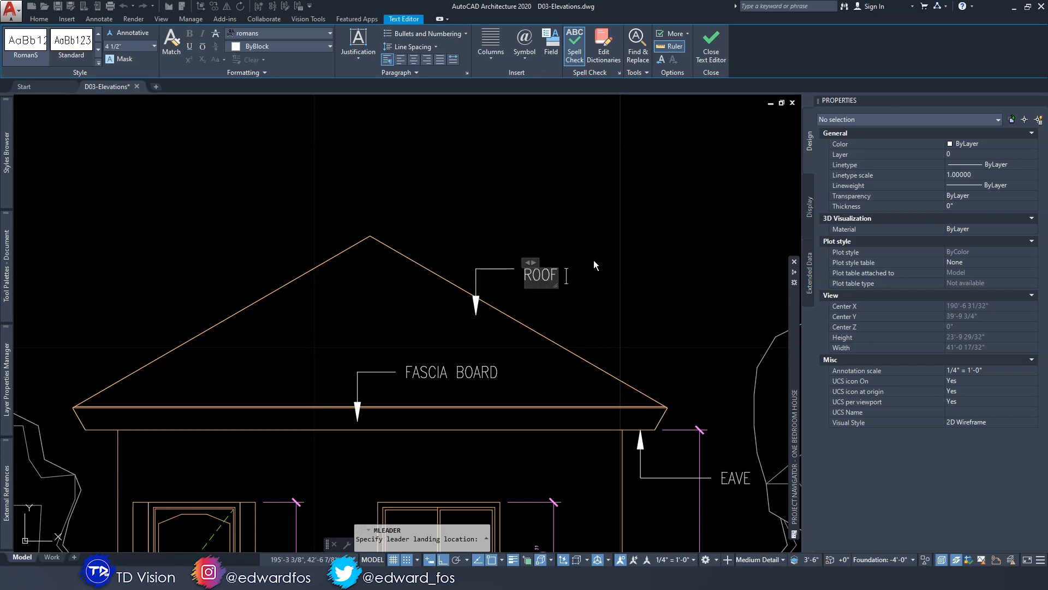
{"action": "type", "text": " COVERING TO O"}
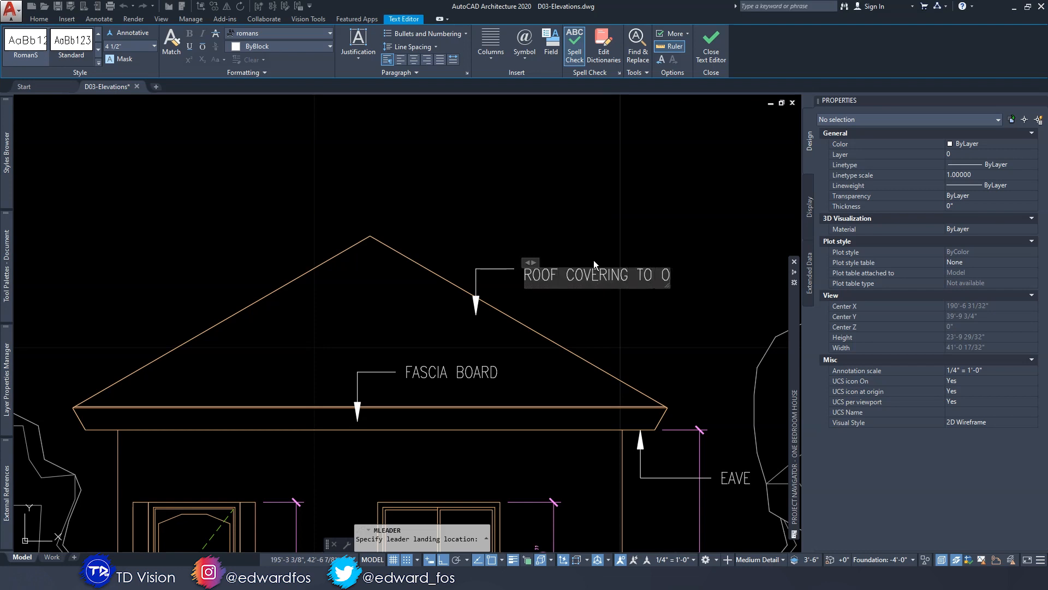
{"action": "type", "text": "WNER'S CHOICE"}
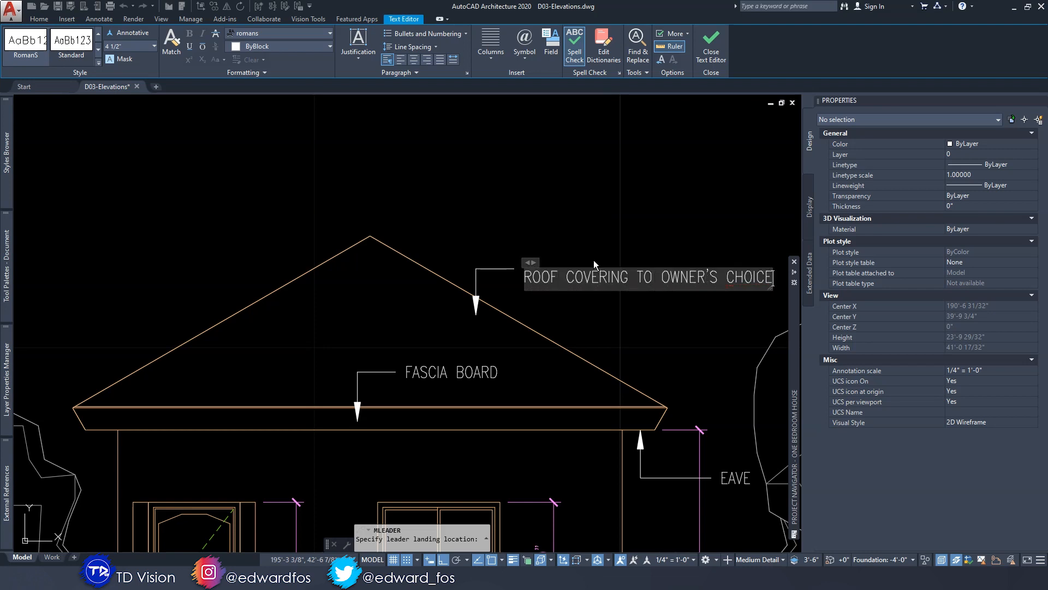
{"action": "key", "text": "Escape"}
{"action": "key", "text": "Escape"}
Step: Move the roof covering multileader slightly down and to the left on the roof slope
{"action": "left_click", "coordinate": [473, 257]}
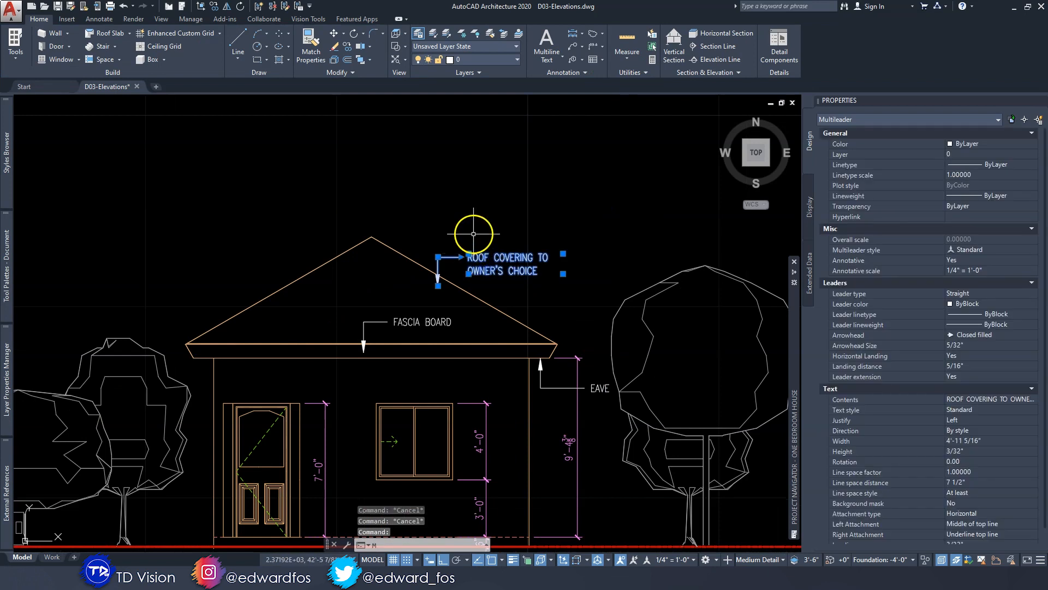
{"action": "key", "text": "space"}
{"action": "scroll", "coordinate": [474, 234], "scroll_direction": "up", "scroll_amount": 2}
{"action": "left_click", "coordinate": [459, 221]}
{"action": "left_click", "coordinate": [452, 230]}
{"action": "middle_click_drag", "start_coordinate": [386, 234], "coordinate": [407, 237]}
{"action": "scroll", "coordinate": [407, 236], "scroll_direction": "down", "scroll_amount": 4}
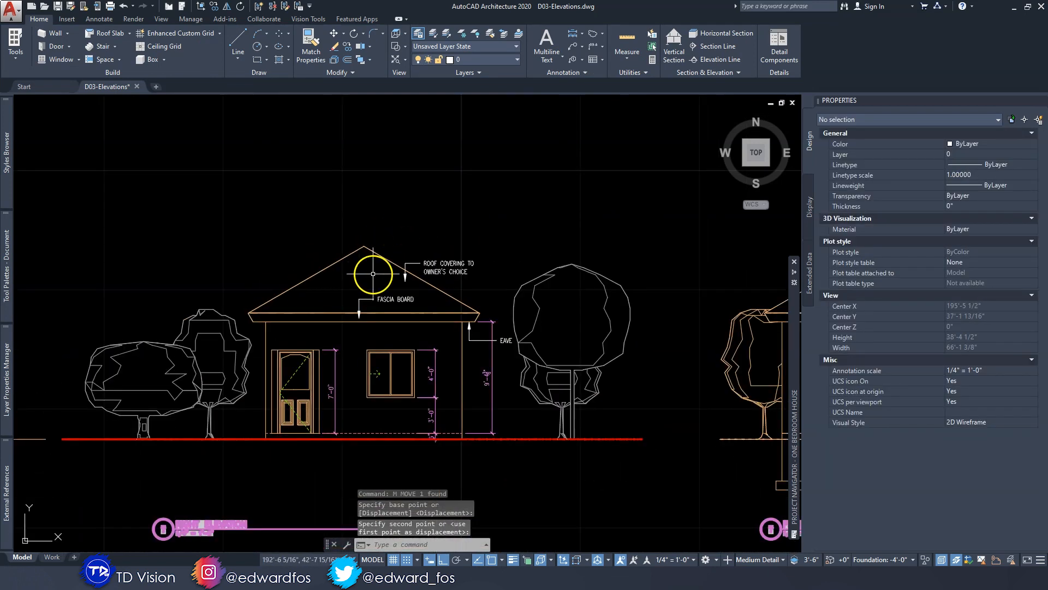
Step: Open the Roof Framing Plan drawing from the project's architecture views
{"action": "scroll", "coordinate": [373, 274], "scroll_direction": "up", "scroll_amount": 2}
{"action": "scroll", "coordinate": [344, 256], "scroll_direction": "up", "scroll_amount": 4}
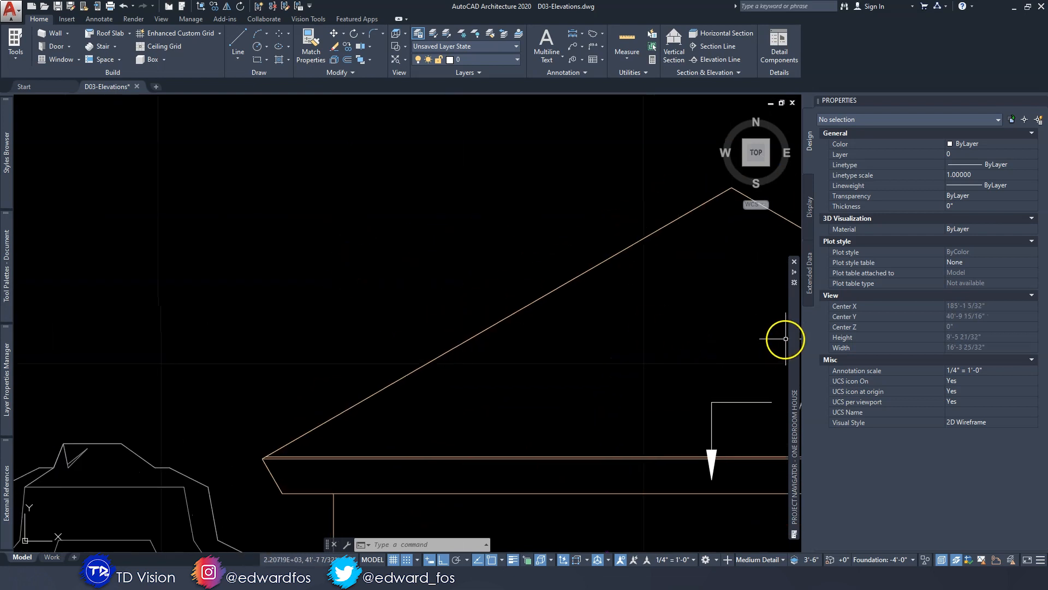
{"action": "mouse_move", "coordinate": [795, 342]}
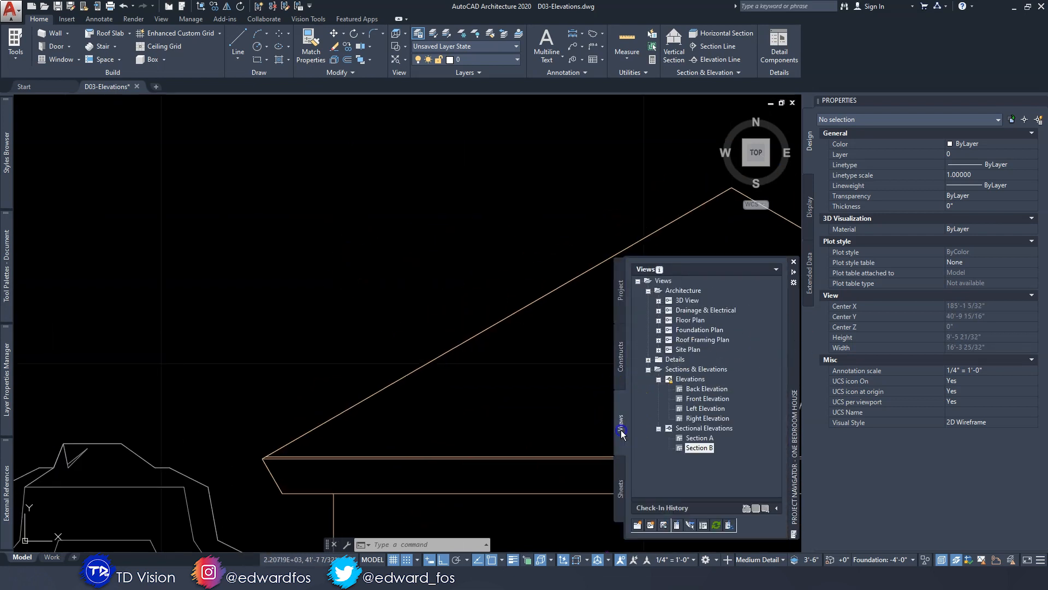
{"action": "double_click", "coordinate": [694, 342]}
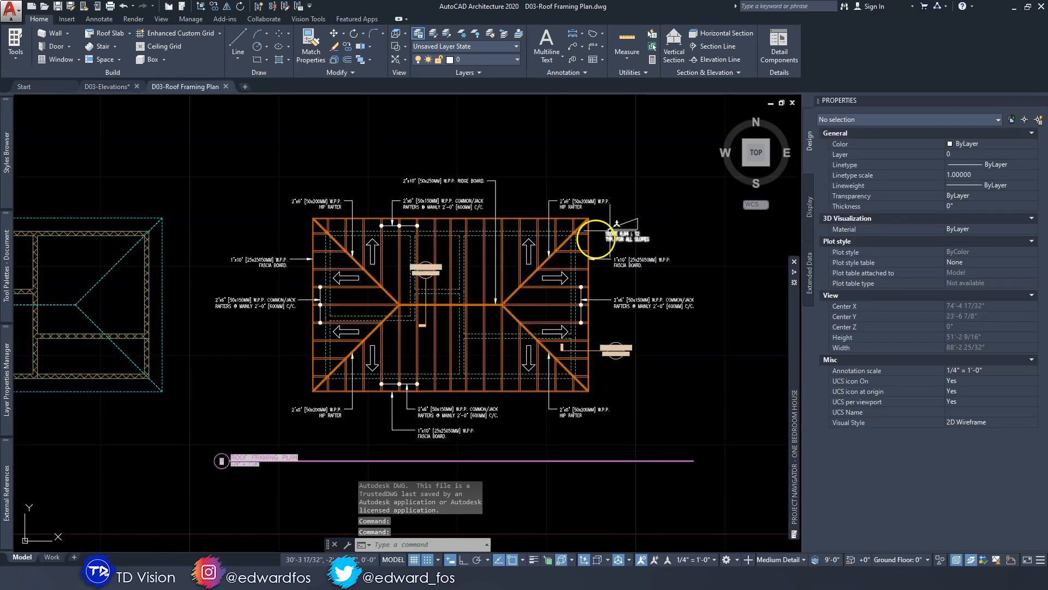
Step: Copy the slope triangle and its SLOPE 6.94 : 12 TYP. FOR ALL SLOPES note to the clipboard
{"action": "scroll", "coordinate": [630, 228], "scroll_direction": "up", "scroll_amount": 4}
{"action": "left_click", "coordinate": [704, 276]}
{"action": "left_click", "coordinate": [574, 194]}
{"action": "middle_click_drag", "start_coordinate": [601, 211], "coordinate": [589, 218]}
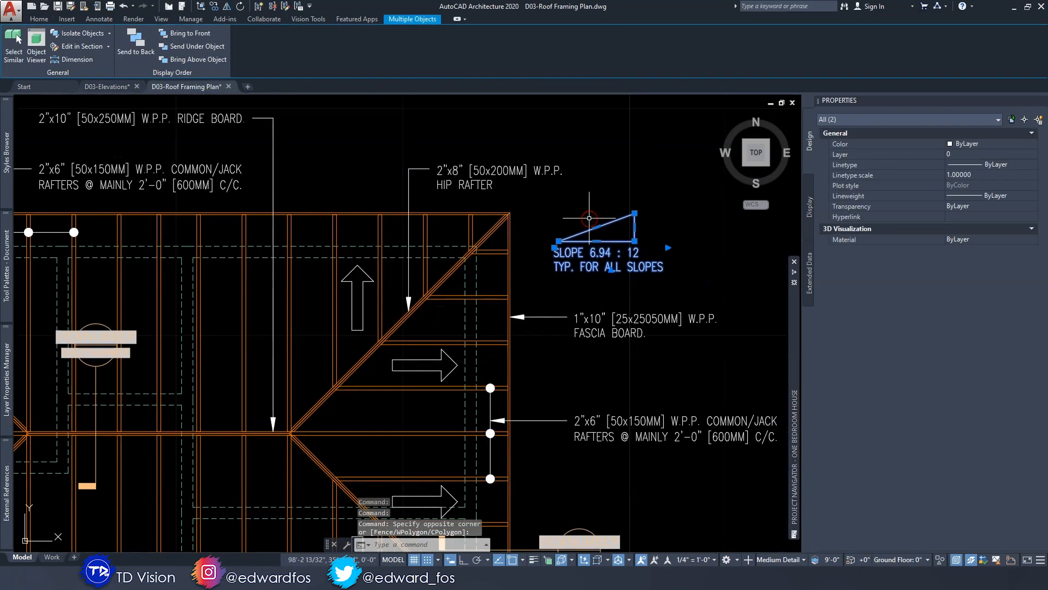
{"action": "key", "text": "ctrl+c"}
{"action": "key", "text": "Escape"}
{"action": "key", "text": "Escape"}
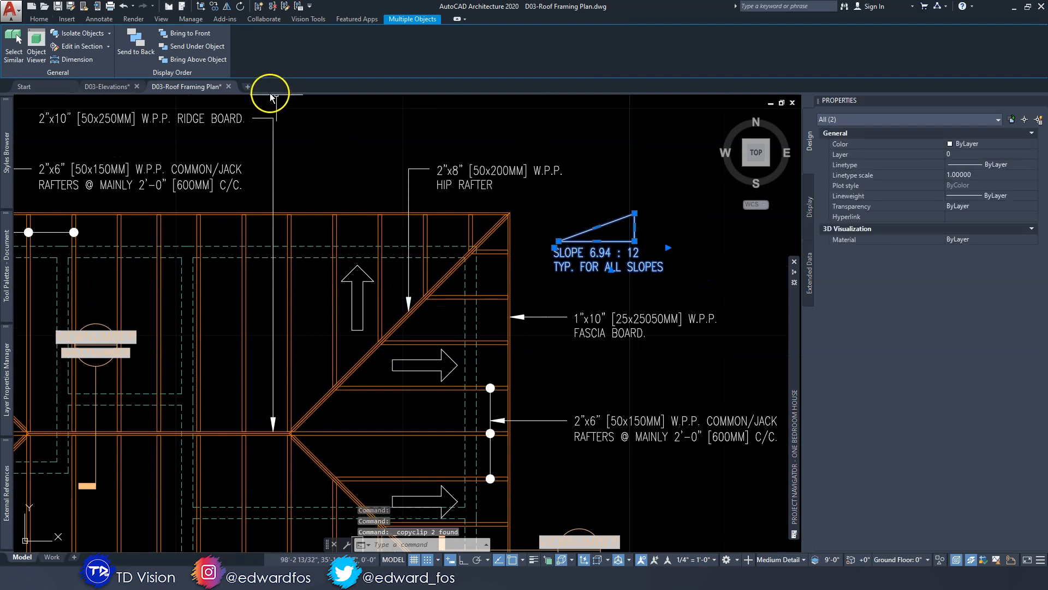
Step: Close the roof framing plan and paste the copied slope triangle and note beside the right elevation's left roof slope
{"action": "left_click", "coordinate": [229, 86]}
{"action": "left_click", "coordinate": [568, 316]}
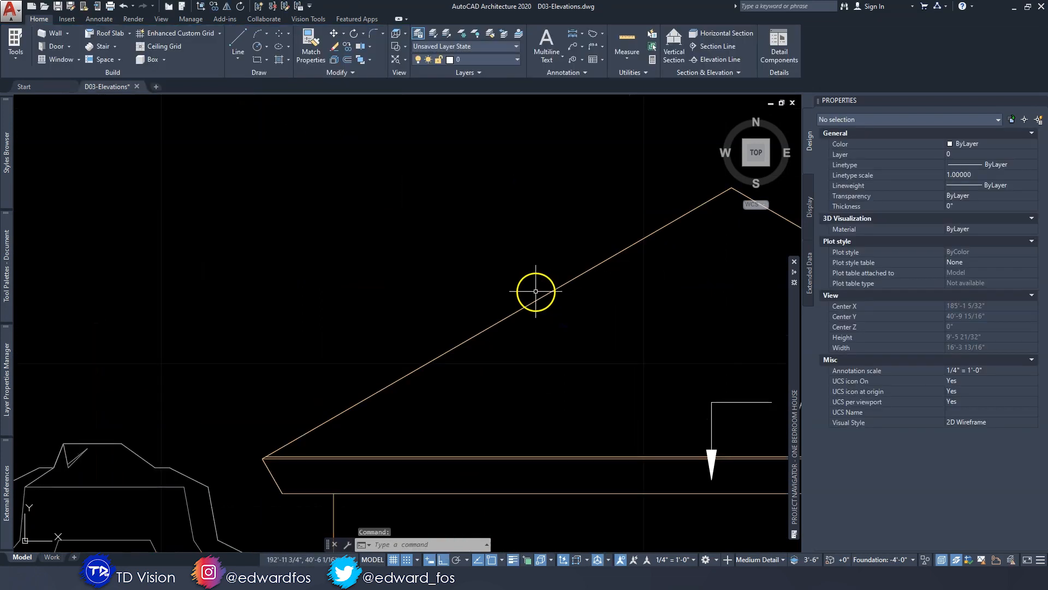
{"action": "key", "text": "ctrl+v"}
{"action": "scroll", "coordinate": [368, 269], "scroll_direction": "down", "scroll_amount": 2}
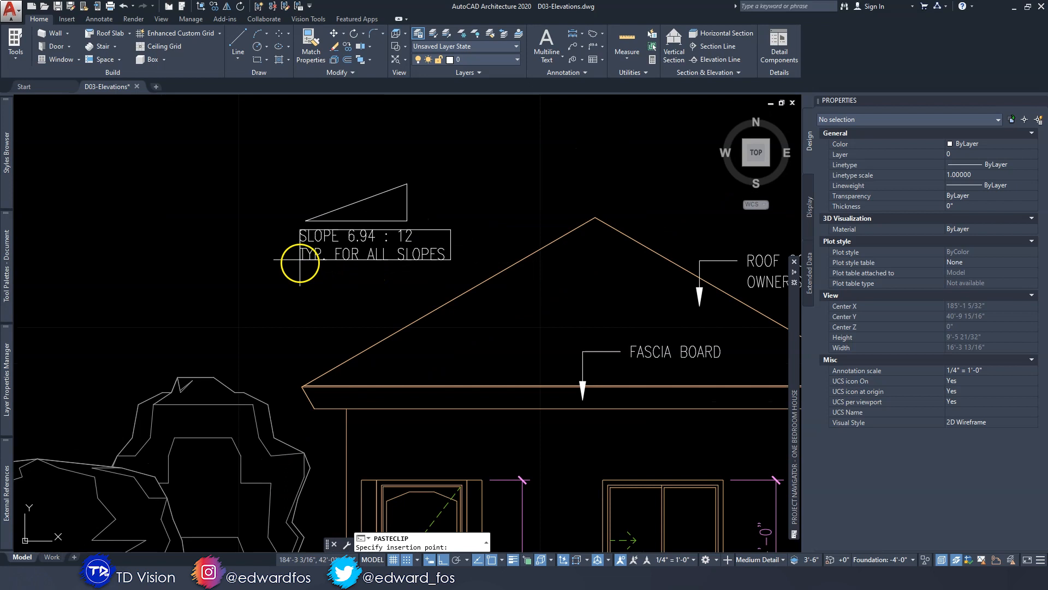
{"action": "left_click", "coordinate": [295, 245]}
{"action": "key", "text": "Escape"}
Step: Rotate the pasted slope triangle half a turn so its right angle sits at the upper left
{"action": "left_click", "coordinate": [390, 190]}
{"action": "left_click", "coordinate": [378, 174]}
{"action": "left_click", "coordinate": [353, 33]}
{"action": "left_click", "coordinate": [369, 192]}
{"action": "left_click", "coordinate": [300, 163]}
{"action": "left_click", "coordinate": [449, 189]}
{"action": "left_click", "coordinate": [374, 208]}
{"action": "key", "text": "Escape"}
Step: Move the SLOPE 6.94 : 12 note freely to just above the rotated triangle
{"action": "left_click", "coordinate": [369, 242]}
{"action": "left_click", "coordinate": [350, 232]}
{"action": "type", "text": "m"}
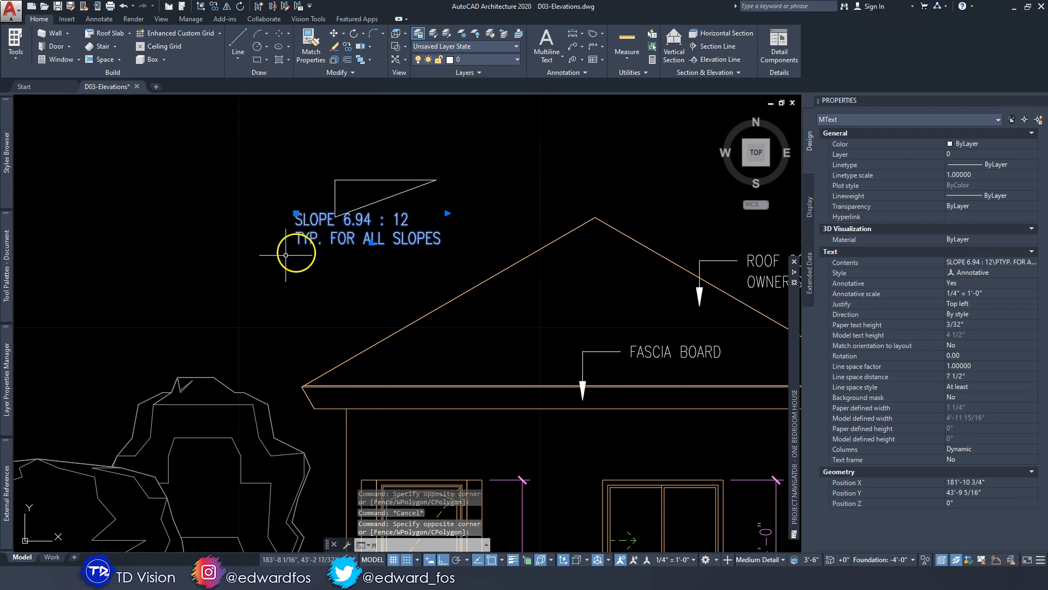
{"action": "key", "text": "space"}
{"action": "left_click", "coordinate": [271, 266]}
{"action": "key", "text": "F8"}
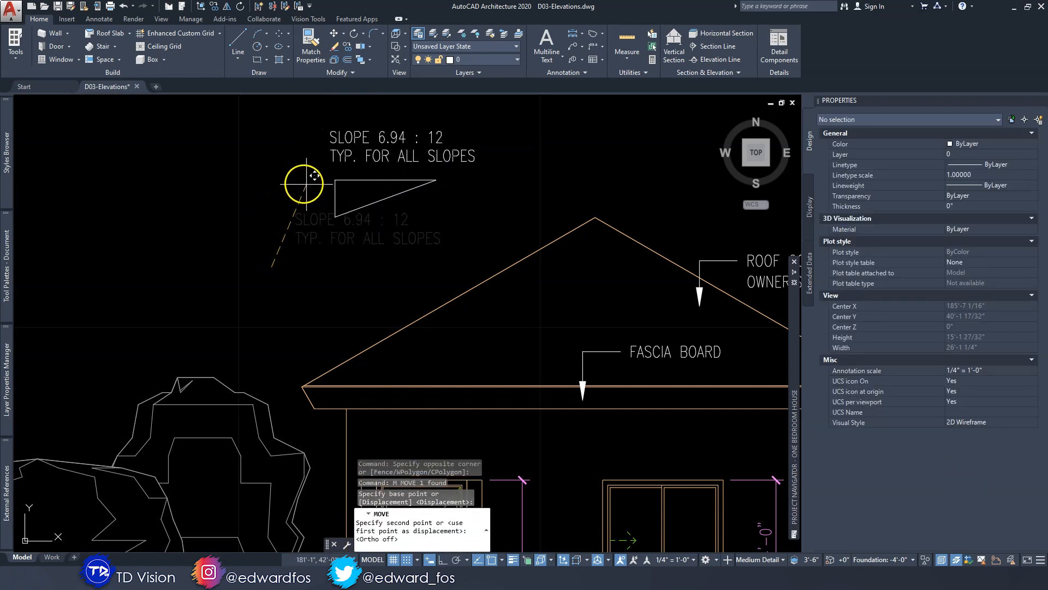
{"action": "left_click", "coordinate": [309, 191]}
Step: Move the slope note and triangle together down beside the left roof slope
{"action": "left_click", "coordinate": [492, 235]}
{"action": "left_click", "coordinate": [327, 142]}
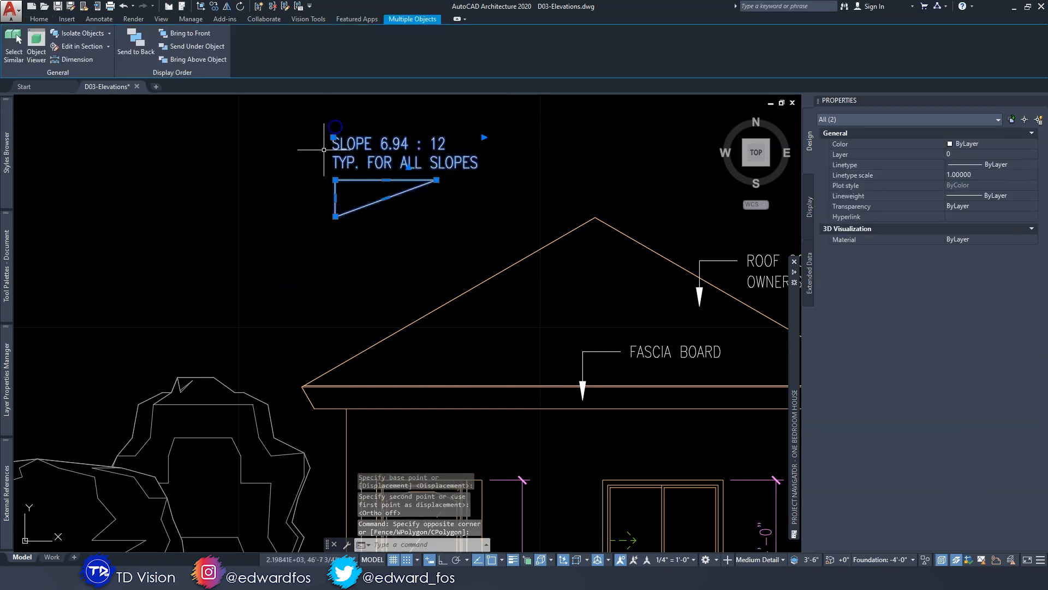
{"action": "type", "text": "m"}
{"action": "key", "text": "space"}
{"action": "left_click", "coordinate": [286, 232]}
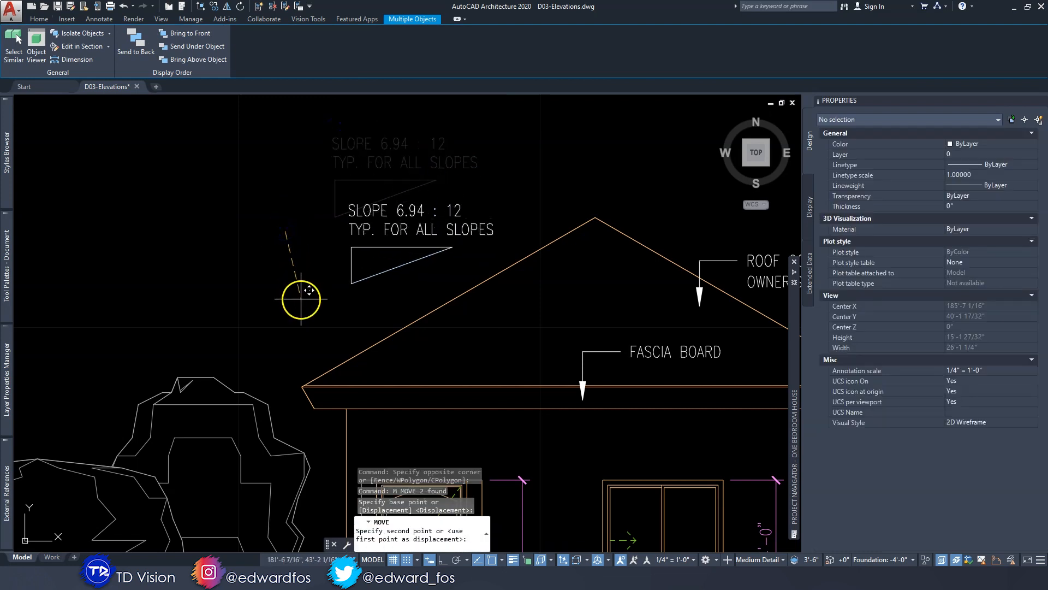
{"action": "left_click", "coordinate": [304, 313]}
{"action": "key", "text": "Escape"}
Step: Add the multiline text FFL below the window on the right elevation
{"action": "scroll", "coordinate": [440, 223], "scroll_direction": "down", "scroll_amount": 2}
{"action": "middle_click_drag", "start_coordinate": [475, 241], "coordinate": [424, 237]}
{"action": "scroll", "coordinate": [573, 339], "scroll_direction": "up", "scroll_amount": 2}
{"action": "middle_click_drag", "start_coordinate": [576, 334], "coordinate": [566, 96]}
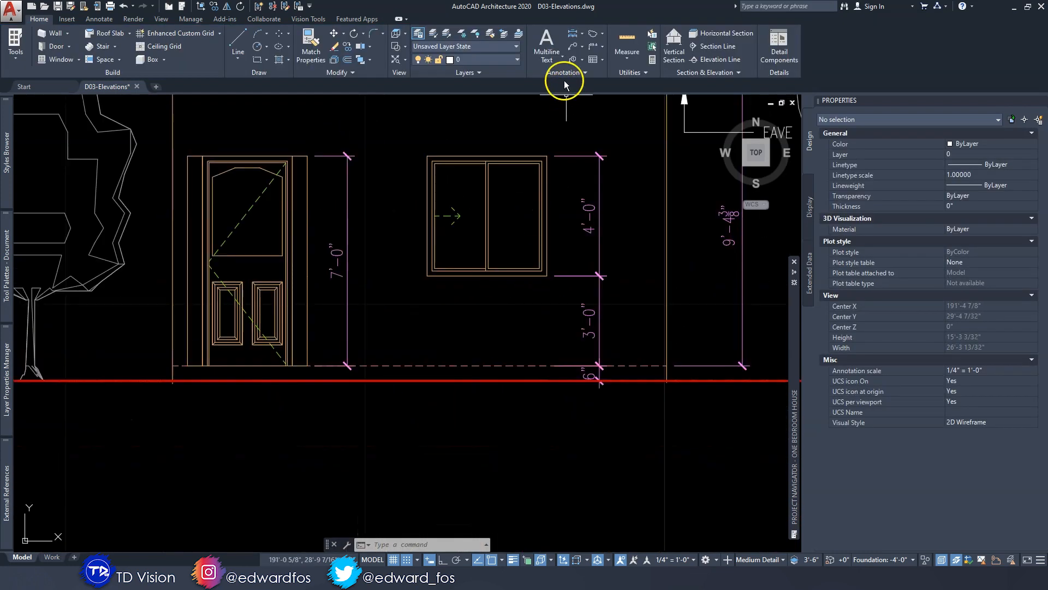
{"action": "left_click", "coordinate": [548, 44]}
{"action": "left_click", "coordinate": [431, 329]}
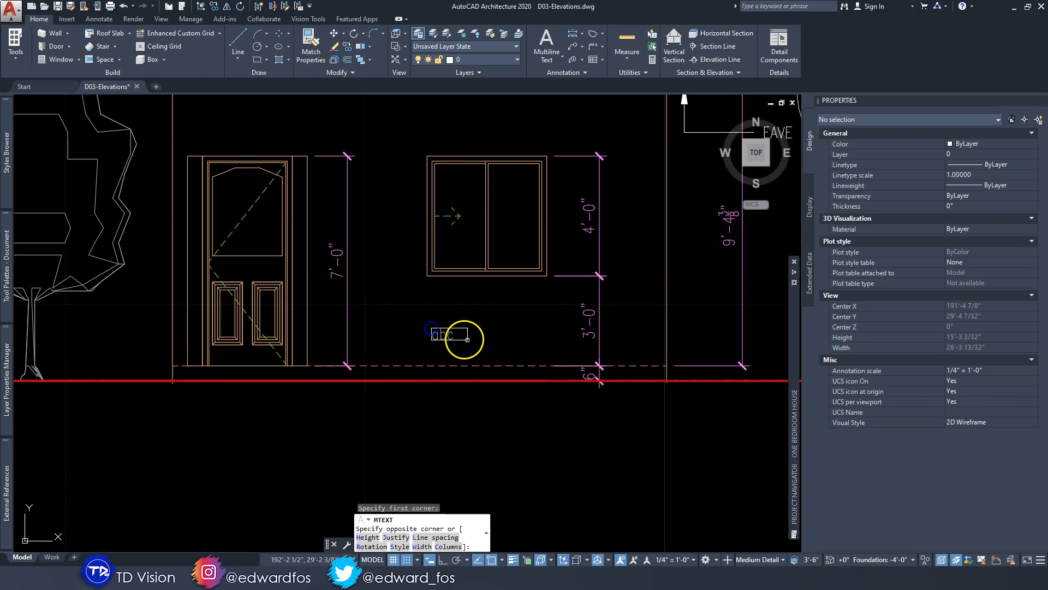
{"action": "left_click", "coordinate": [474, 343]}
{"action": "type", "text": "FFL"}
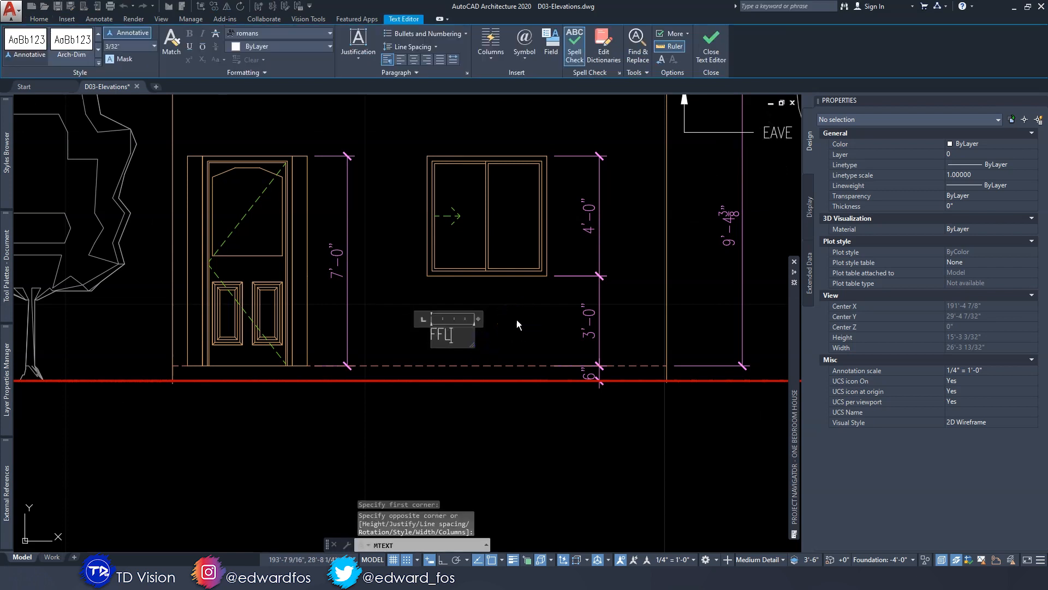
{"action": "left_click", "coordinate": [516, 320]}
Step: Move the FFL text down and right so it sits just above the dashed floor line
{"action": "scroll", "coordinate": [516, 320], "scroll_direction": "up", "scroll_amount": 2}
{"action": "left_click", "coordinate": [413, 371]}
{"action": "left_click", "coordinate": [368, 326]}
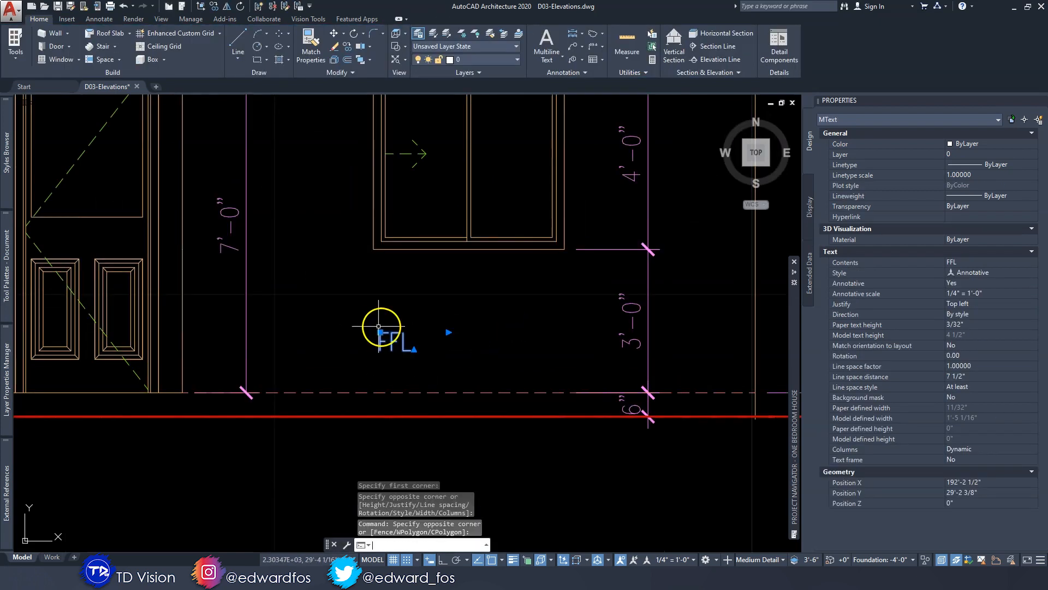
{"action": "type", "text": "m"}
{"action": "key", "text": "Return"}
{"action": "left_click", "coordinate": [475, 334]}
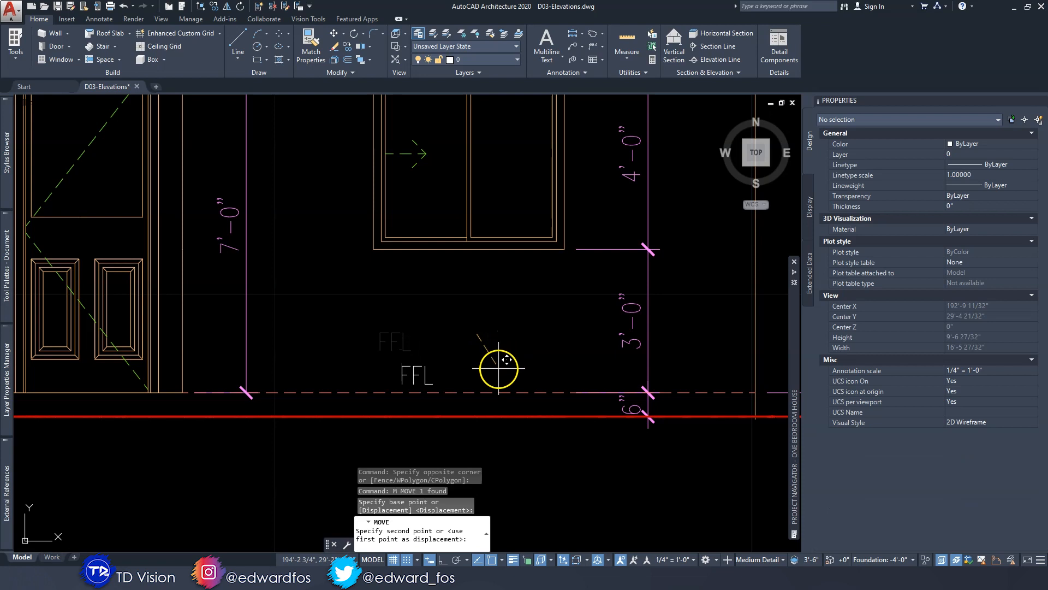
{"action": "left_click", "coordinate": [499, 368]}
Step: Copy the FFL text to above the ground line outside the right wall and change the copy to GL
{"action": "left_click", "coordinate": [410, 378]}
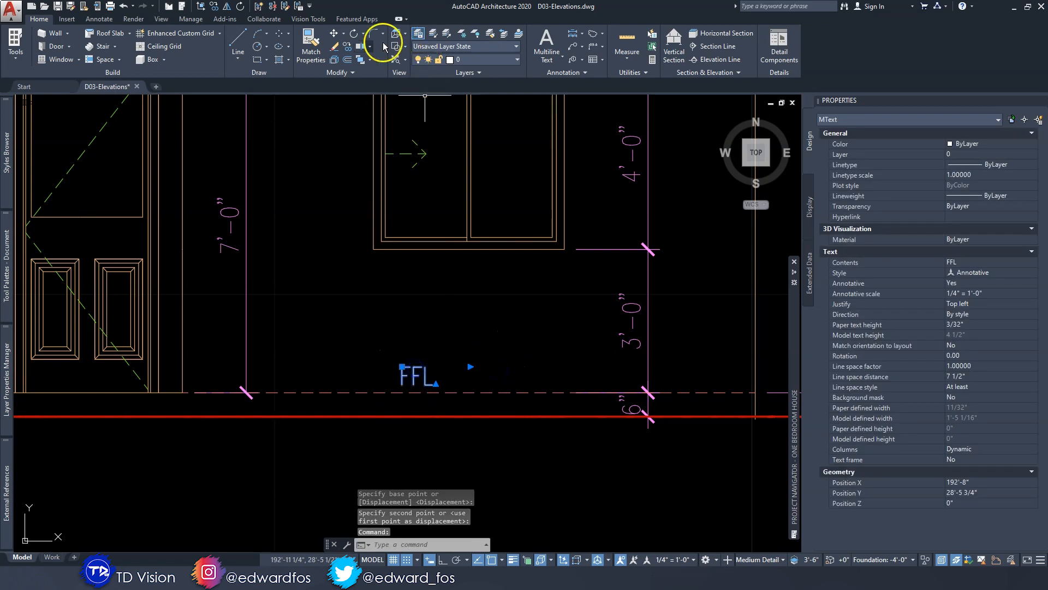
{"action": "left_click", "coordinate": [348, 45]}
{"action": "left_click", "coordinate": [404, 361]}
{"action": "middle_click_drag", "start_coordinate": [493, 335], "coordinate": [157, 286]}
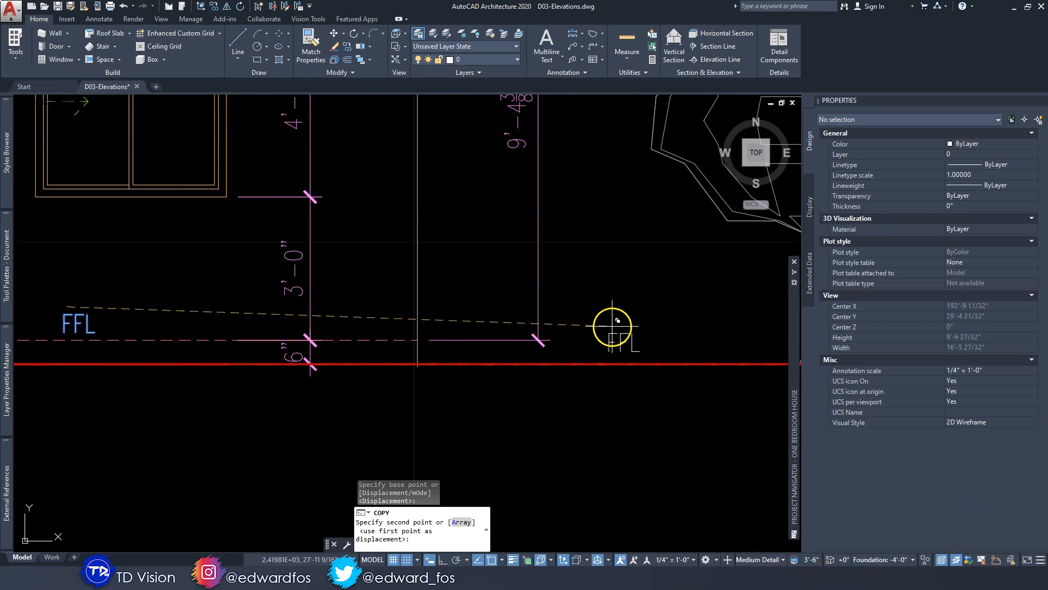
{"action": "left_click", "coordinate": [613, 326]}
{"action": "double_click", "coordinate": [627, 344]}
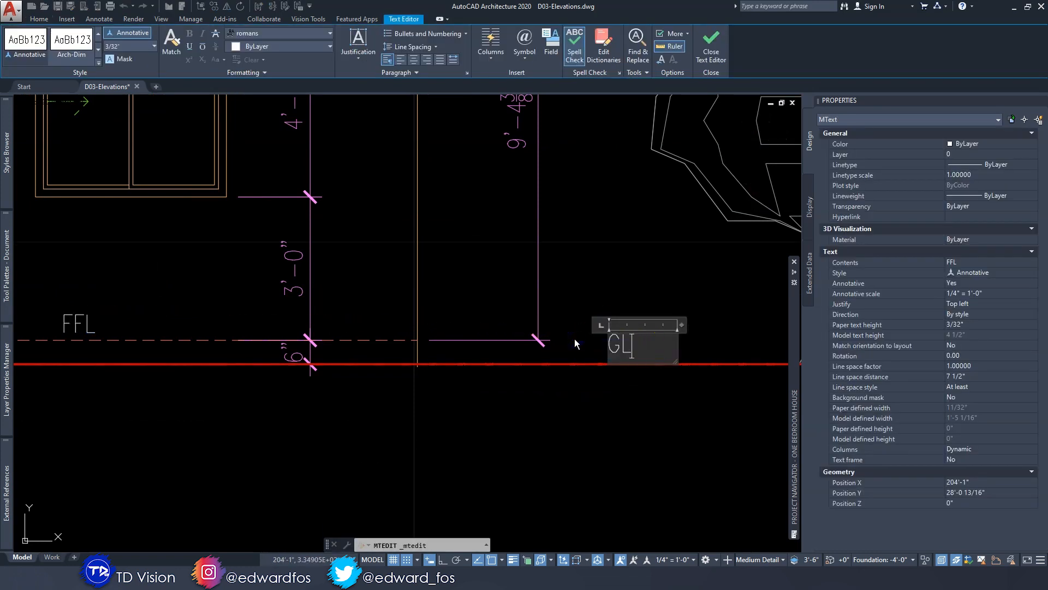
{"action": "left_click", "coordinate": [666, 294]}
Step: Examine the annotated right elevation and compare it with the neighbouring elevations
{"action": "scroll", "coordinate": [651, 321], "scroll_direction": "down", "scroll_amount": 4}
{"action": "scroll", "coordinate": [628, 339], "scroll_direction": "up", "scroll_amount": 2}
{"action": "scroll", "coordinate": [623, 330], "scroll_direction": "down", "scroll_amount": 4}
{"action": "middle_click_drag", "start_coordinate": [491, 283], "coordinate": [410, 351]}
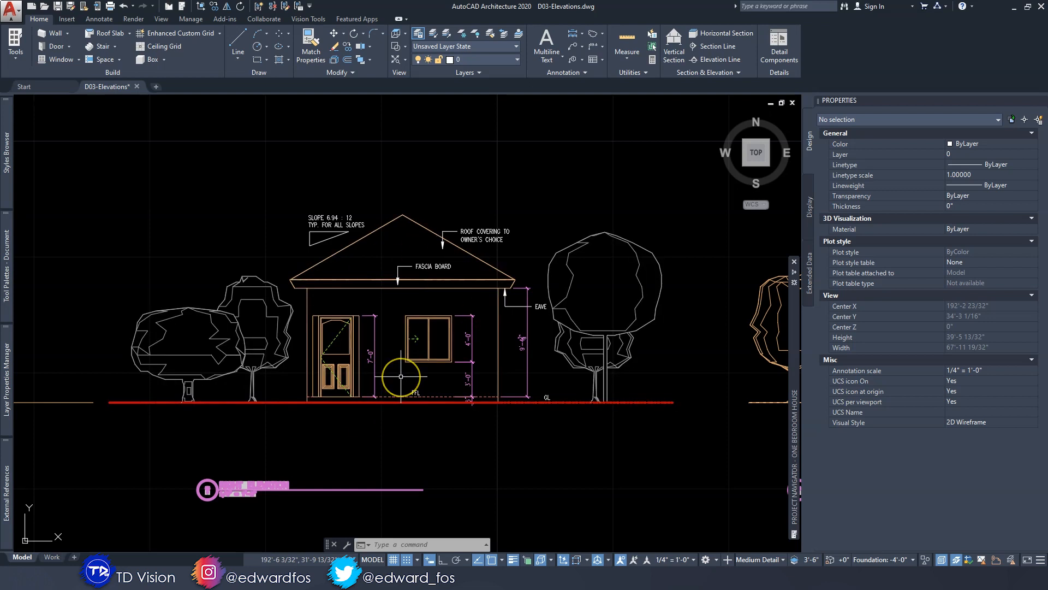
{"action": "scroll", "coordinate": [401, 376], "scroll_direction": "down", "scroll_amount": 3}
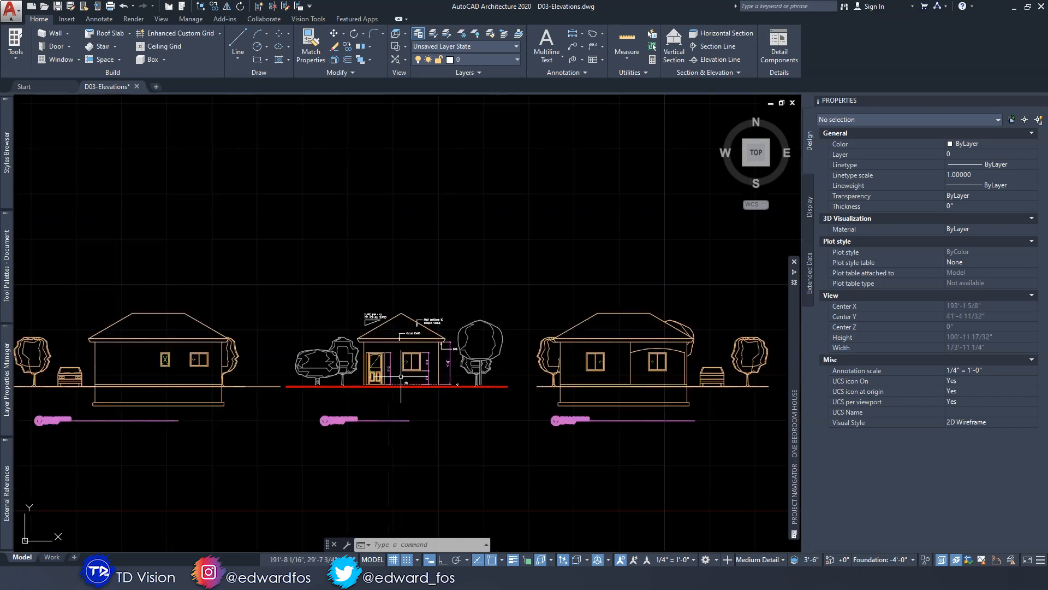
{"action": "scroll", "coordinate": [400, 376], "scroll_direction": "up", "scroll_amount": 3}
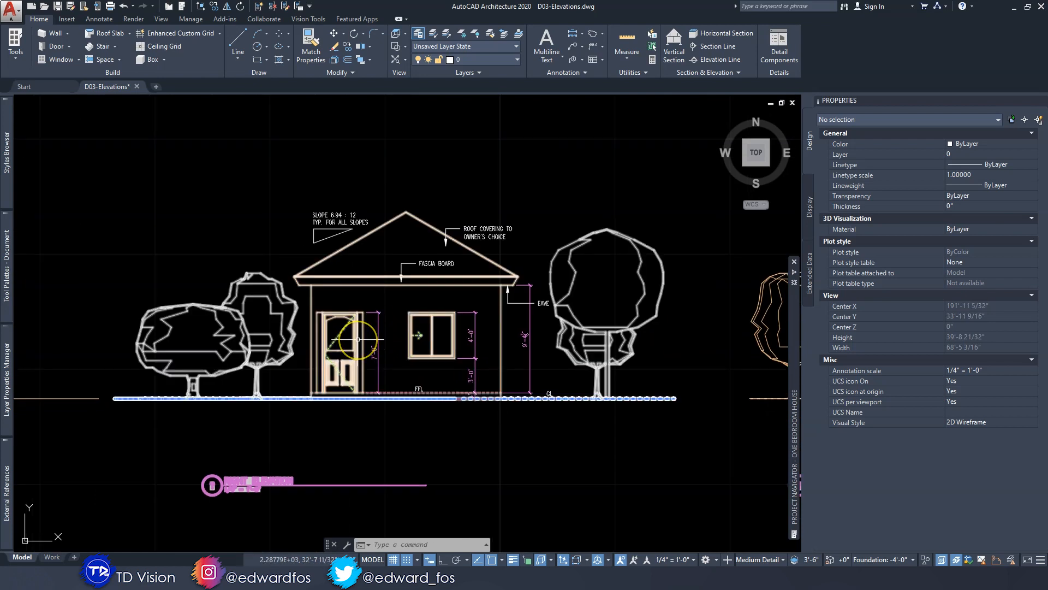
{"action": "scroll", "coordinate": [358, 339], "scroll_direction": "down", "scroll_amount": 3}
{"action": "scroll", "coordinate": [452, 338], "scroll_direction": "up", "scroll_amount": 2}
{"action": "middle_click_drag", "start_coordinate": [452, 339], "coordinate": [278, 335]}
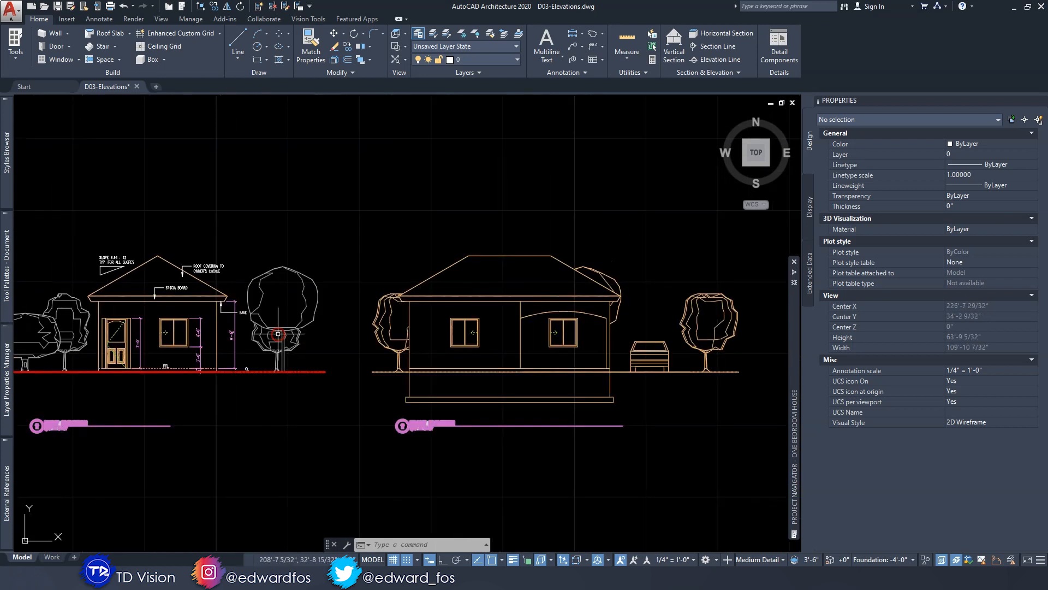
Step: Edit the leftmost elevation's linework in place and erase the foundation lines below the ground line
{"action": "middle_click_drag", "start_coordinate": [419, 325], "coordinate": [723, 300]}
{"action": "middle_click_drag", "start_coordinate": [475, 306], "coordinate": [795, 272]}
{"action": "left_click", "coordinate": [296, 283]}
{"action": "left_click", "coordinate": [471, 264]}
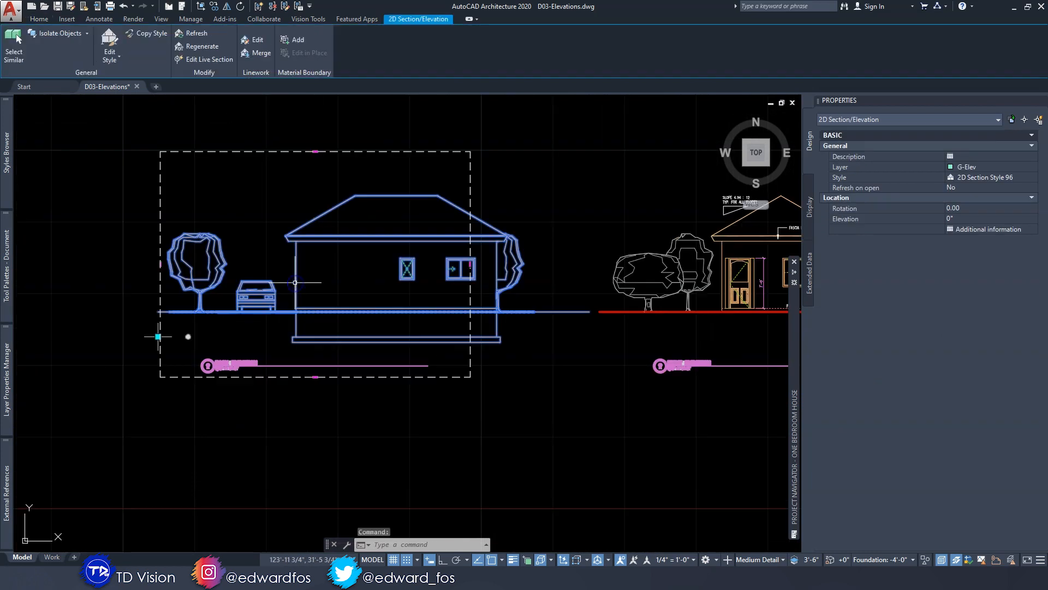
{"action": "key", "text": "Escape"}
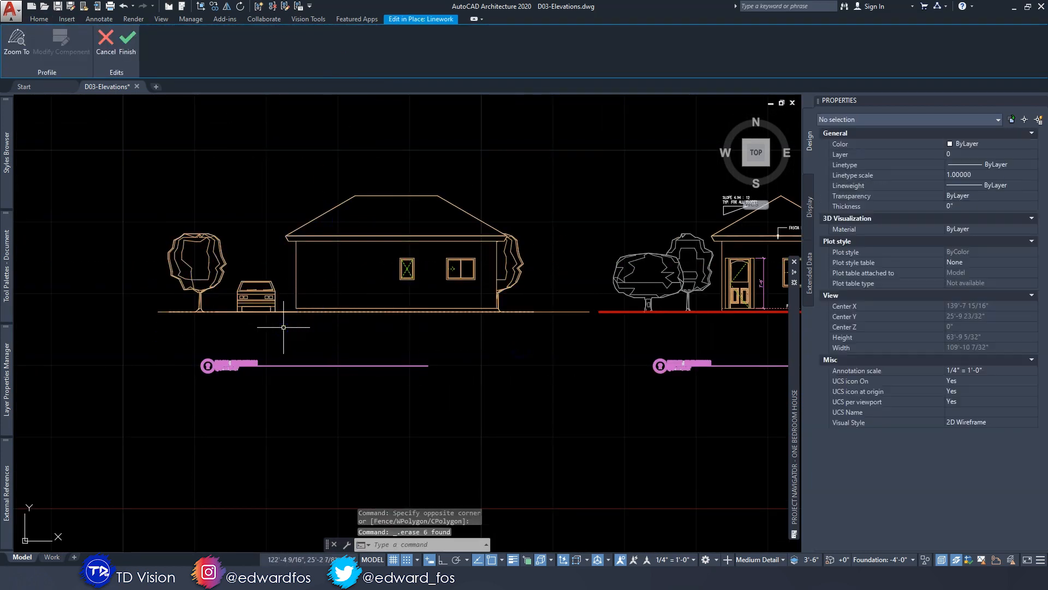
Step: Assign the leftmost elevation's trees and car to the Subdivision 2 linework component and finish its linework edits
{"action": "left_click", "coordinate": [493, 328]}
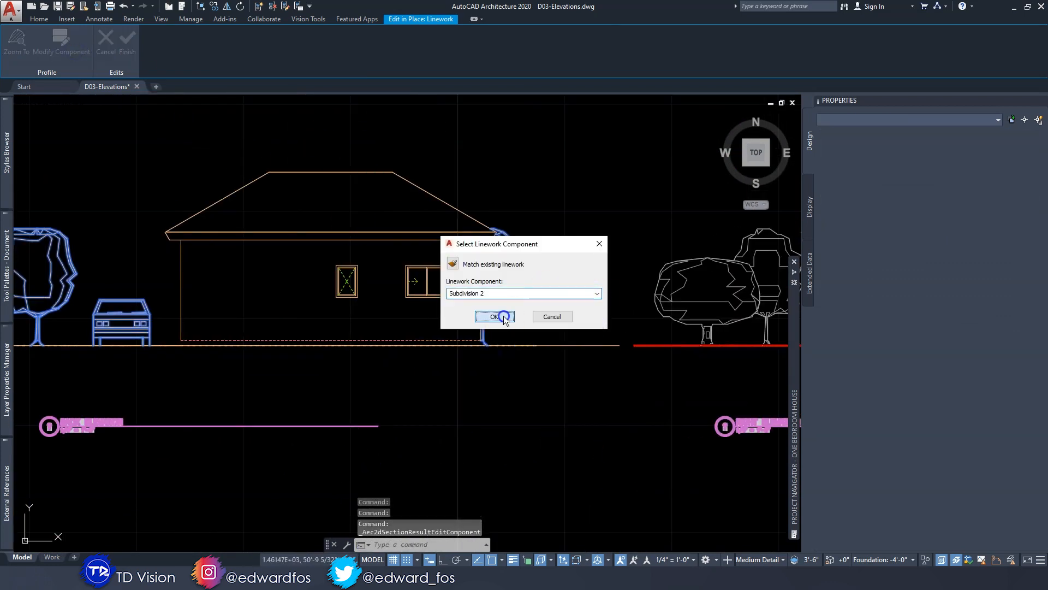
{"action": "left_click", "coordinate": [494, 316]}
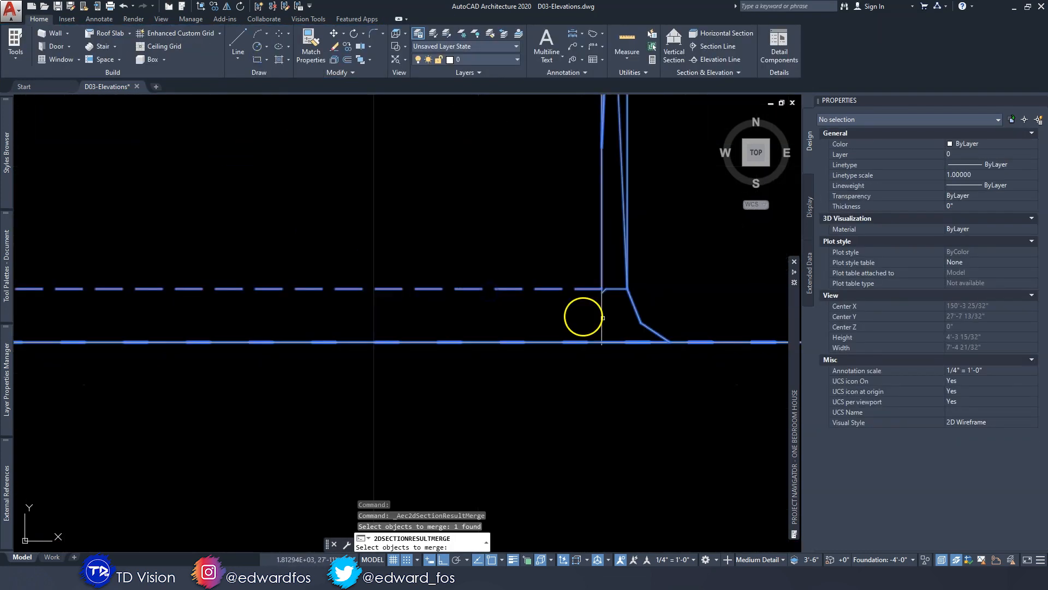
{"action": "left_click", "coordinate": [356, 316]}
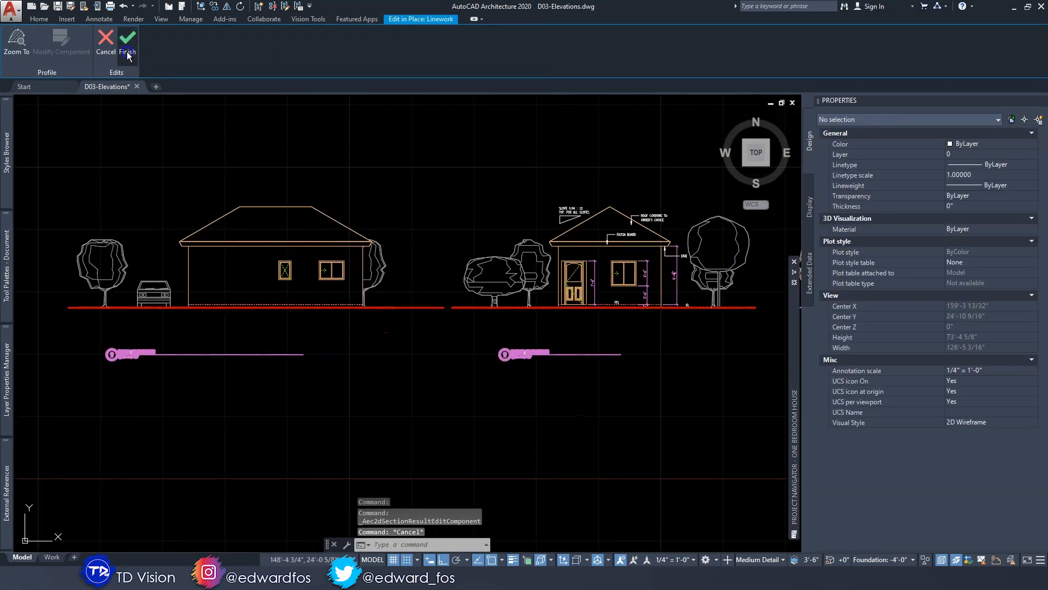
{"action": "left_click", "coordinate": [128, 52]}
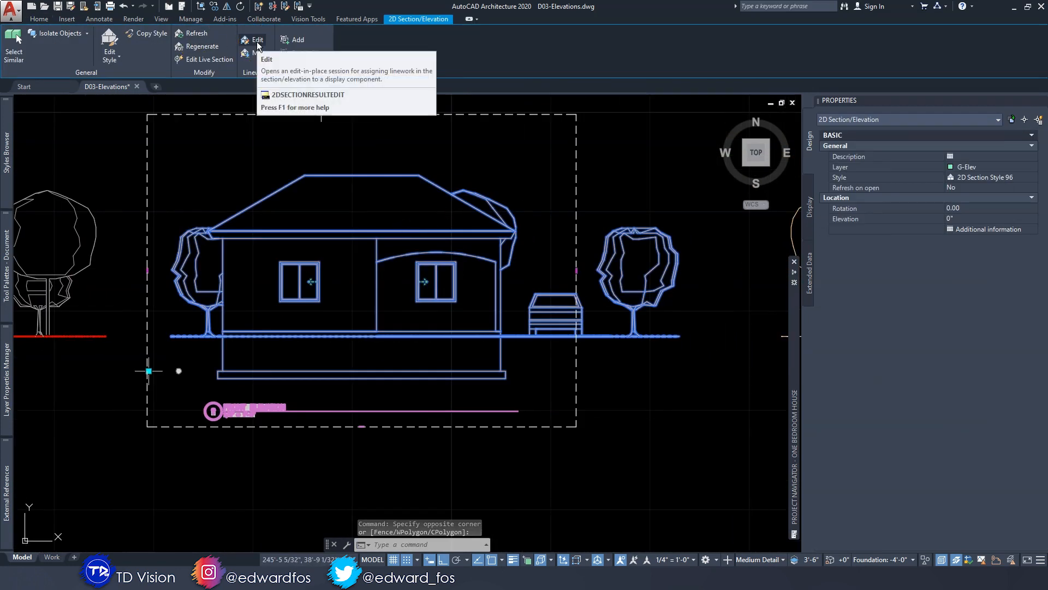
Step: Edit the front elevation's linework in place and erase the foundation lines and the floor line across the porch opening
{"action": "left_click", "coordinate": [256, 42]}
{"action": "left_click", "coordinate": [526, 388]}
{"action": "left_click", "coordinate": [206, 356]}
{"action": "key", "text": "Delete"}
{"action": "scroll", "coordinate": [320, 333], "scroll_direction": "up", "scroll_amount": 2}
{"action": "left_click", "coordinate": [426, 331]}
{"action": "key", "text": "Delete"}
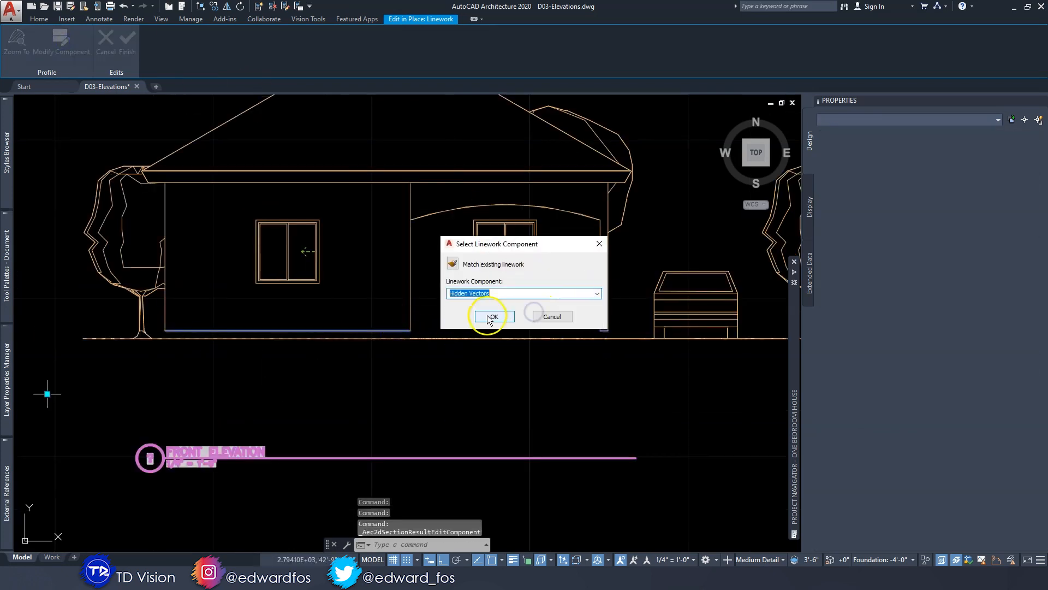
Step: Assign the front elevation's floor line to Hidden Vectors and its ground line to the component used for the thick red ground lines
{"action": "left_click", "coordinate": [493, 314]}
{"action": "left_click", "coordinate": [116, 339]}
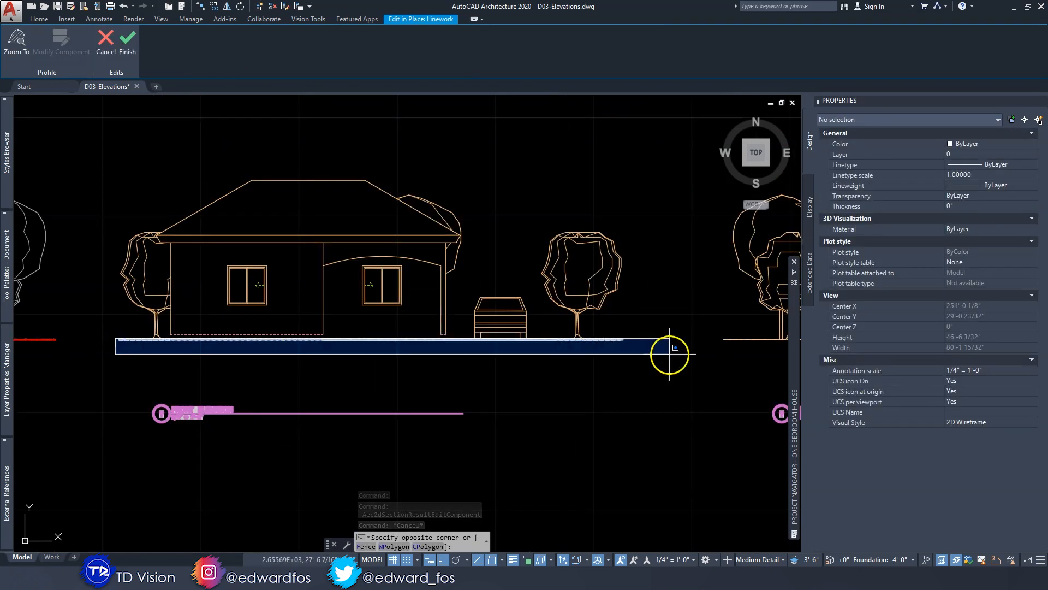
{"action": "left_click", "coordinate": [670, 354]}
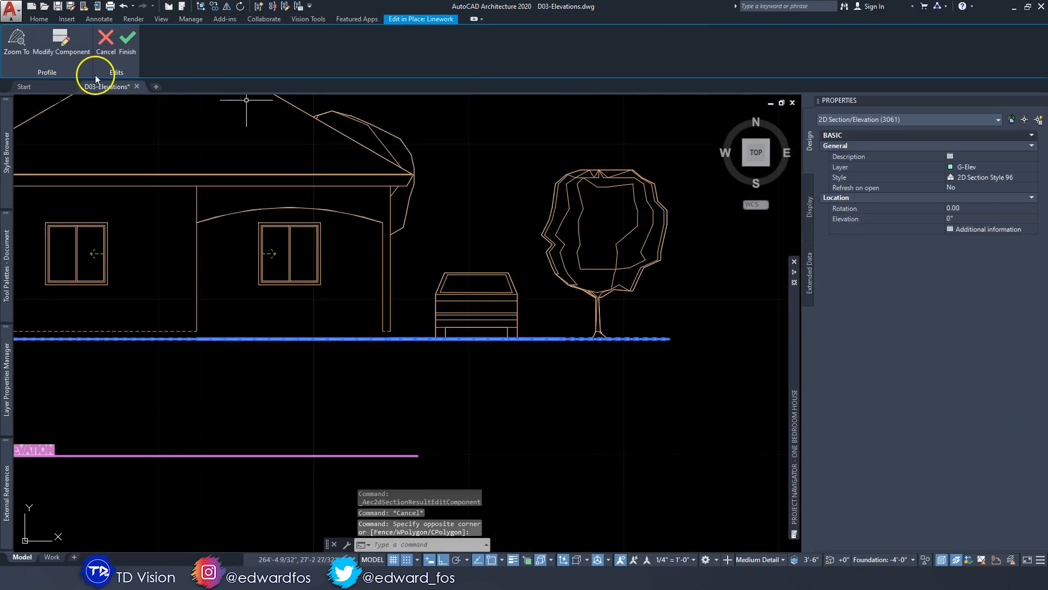
{"action": "left_click", "coordinate": [61, 42]}
{"action": "left_click", "coordinate": [475, 311]}
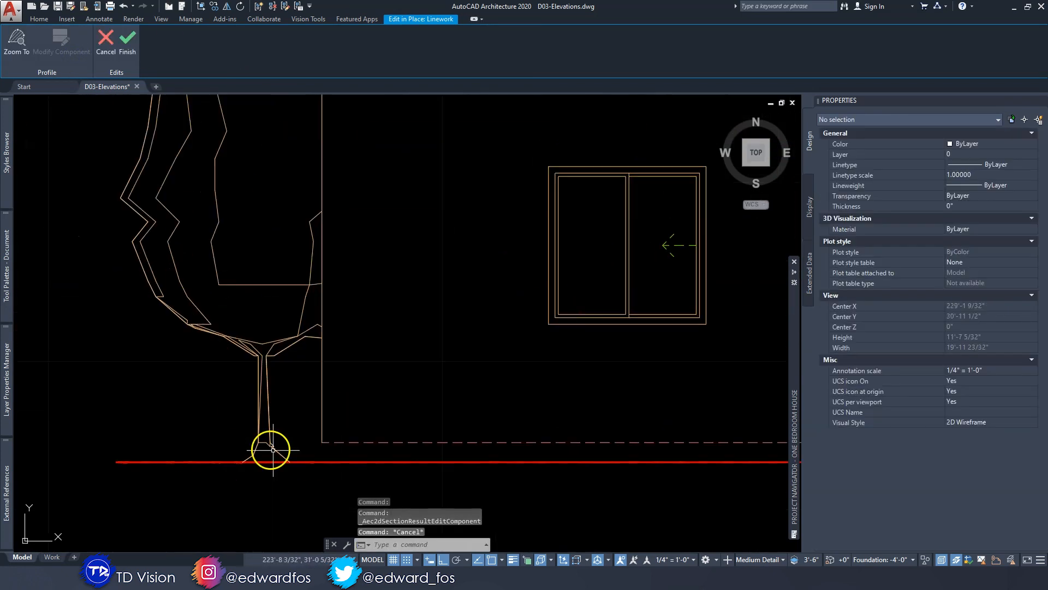
Step: Assign the front elevation's trees and car to the same linework component as those in the leftmost elevation
{"action": "left_click", "coordinate": [278, 288]}
{"action": "scroll", "coordinate": [210, 164], "scroll_direction": "up", "scroll_amount": 5}
{"action": "left_click", "coordinate": [334, 358]}
{"action": "left_click", "coordinate": [176, 191]}
{"action": "scroll", "coordinate": [297, 326], "scroll_direction": "up", "scroll_amount": 2}
{"action": "scroll", "coordinate": [238, 244], "scroll_direction": "up", "scroll_amount": 2}
{"action": "scroll", "coordinate": [238, 244], "scroll_direction": "down", "scroll_amount": 8}
{"action": "left_click", "coordinate": [378, 168]}
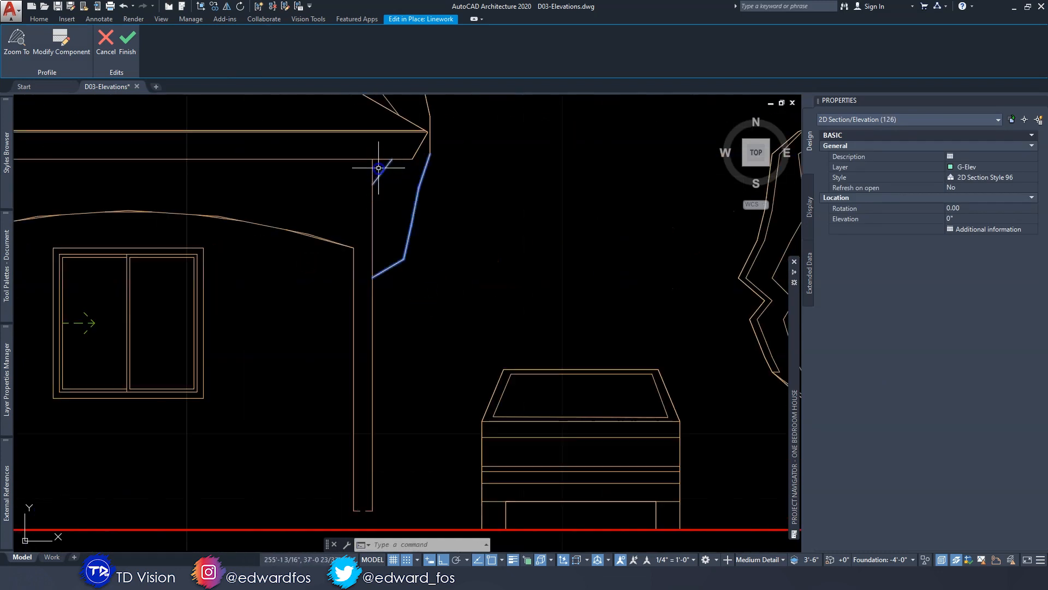
{"action": "middle_click_drag", "start_coordinate": [379, 168], "coordinate": [385, 338]}
{"action": "left_click", "coordinate": [458, 260]}
{"action": "left_click", "coordinate": [386, 220]}
{"action": "middle_click_drag", "start_coordinate": [349, 196], "coordinate": [478, 299]}
{"action": "left_click", "coordinate": [372, 265]}
{"action": "left_click", "coordinate": [350, 237]}
{"action": "left_click", "coordinate": [470, 368]}
{"action": "scroll", "coordinate": [385, 327], "scroll_direction": "down", "scroll_amount": 7}
{"action": "middle_click_drag", "start_coordinate": [366, 261], "coordinate": [297, 210]}
{"action": "left_click", "coordinate": [304, 298]}
{"action": "left_click", "coordinate": [241, 265]}
{"action": "left_click", "coordinate": [61, 42]}
{"action": "left_click", "coordinate": [575, 292]}
{"action": "left_click", "coordinate": [493, 316]}
{"action": "key", "text": "Escape"}
Step: Erase the stray line beside the porch arch on the front elevation and finish the linework edit
{"action": "middle_click_drag", "start_coordinate": [529, 289], "coordinate": [421, 297]}
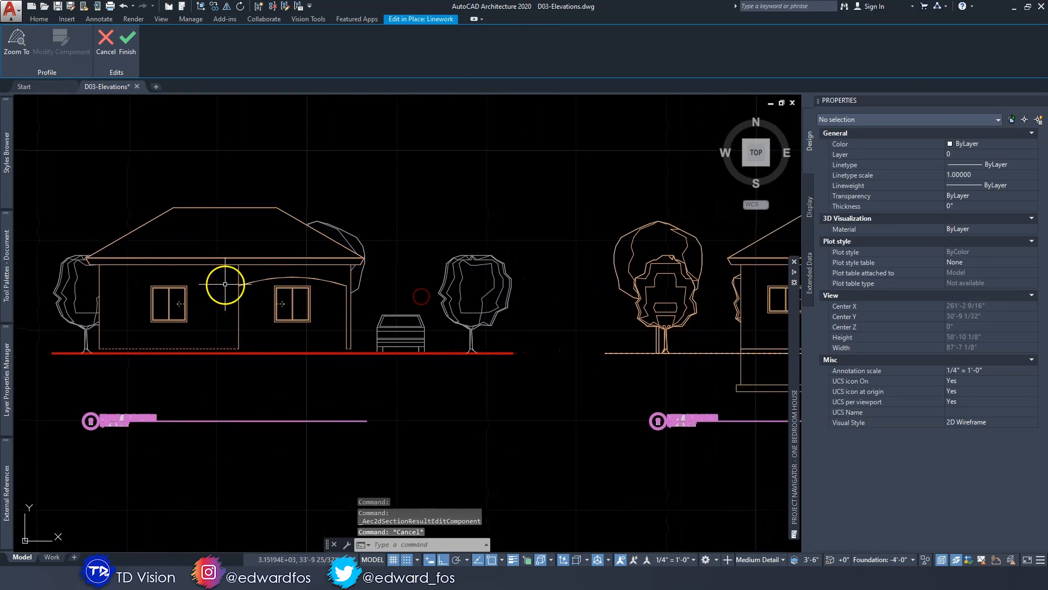
{"action": "scroll", "coordinate": [225, 283], "scroll_direction": "up", "scroll_amount": 6}
{"action": "left_click", "coordinate": [262, 245]}
{"action": "key", "text": "Delete"}
{"action": "left_click", "coordinate": [127, 42]}
Step: Draw the porch floor line up to the column and extend the column's outer edge down to the ground line
{"action": "type", "text": "l"}
{"action": "key", "text": "Return"}
{"action": "left_click", "coordinate": [223, 356]}
{"action": "key", "text": "Escape"}
{"action": "key", "text": "Return"}
{"action": "left_click", "coordinate": [491, 344]}
{"action": "scroll", "coordinate": [595, 341], "scroll_direction": "down", "scroll_amount": 2}
{"action": "scroll", "coordinate": [483, 328], "scroll_direction": "up", "scroll_amount": 6}
{"action": "left_click", "coordinate": [515, 327]}
{"action": "left_click", "coordinate": [542, 327]}
{"action": "left_click", "coordinate": [542, 355]}
Step: Merge the newly drawn porch floor and column lines into the front elevation's linework
{"action": "left_click", "coordinate": [266, 53]}
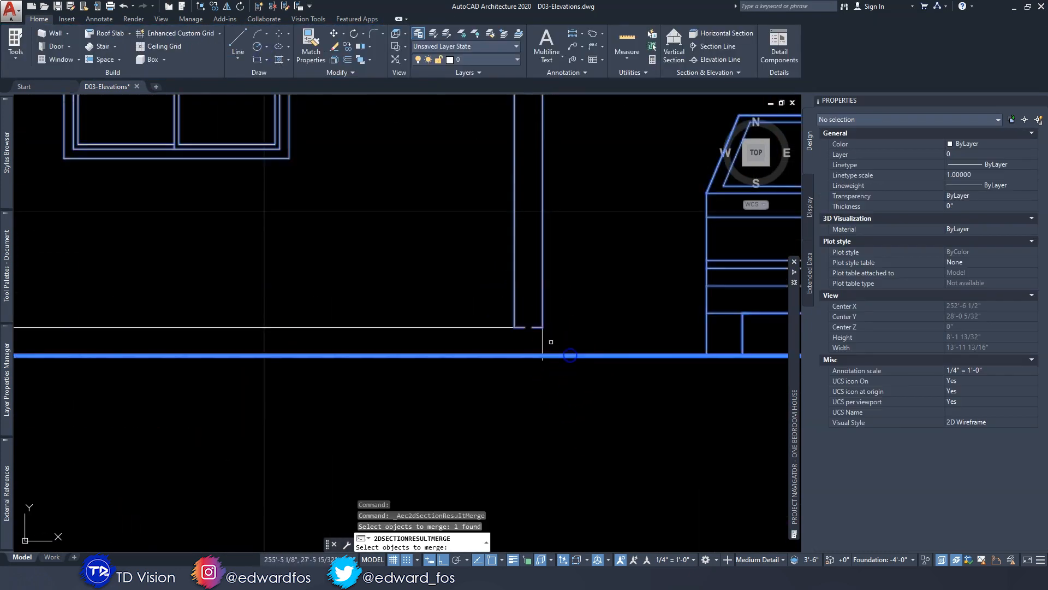
{"action": "left_click", "coordinate": [542, 342]}
{"action": "left_click", "coordinate": [484, 327]}
{"action": "scroll", "coordinate": [483, 349], "scroll_direction": "down", "scroll_amount": 6}
{"action": "scroll", "coordinate": [325, 358], "scroll_direction": "up", "scroll_amount": 6}
{"action": "left_click", "coordinate": [494, 317]}
{"action": "scroll", "coordinate": [494, 317], "scroll_direction": "down", "scroll_amount": 5}
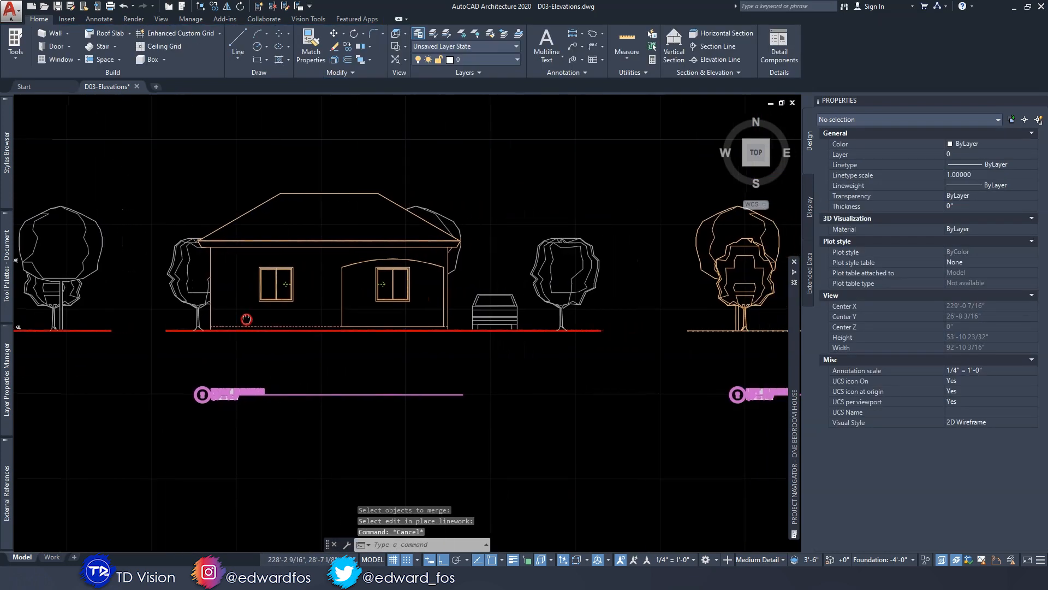
{"action": "scroll", "coordinate": [246, 229], "scroll_direction": "up", "scroll_amount": 3}
{"action": "left_click", "coordinate": [244, 221]}
{"action": "middle_click_drag", "start_coordinate": [244, 221], "coordinate": [636, 212]}
{"action": "key", "text": "Escape"}
{"action": "left_click", "coordinate": [491, 328]}
{"action": "left_click_drag", "start_coordinate": [428, 271], "coordinate": [522, 271]}
{"action": "scroll", "coordinate": [447, 293], "scroll_direction": "down", "scroll_amount": 2}
{"action": "key", "text": "Escape"}
{"action": "scroll", "coordinate": [688, 301], "scroll_direction": "up", "scroll_amount": 4}
{"action": "left_click", "coordinate": [536, 322]}
{"action": "scroll", "coordinate": [430, 267], "scroll_direction": "down", "scroll_amount": 6}
{"action": "left_click_drag", "start_coordinate": [429, 266], "coordinate": [492, 265]}
{"action": "key", "text": "Escape"}
Step: Edit the left elevation's linework in place, clearing the foundation lines and reassigning the floor line's linework component
{"action": "scroll", "coordinate": [427, 264], "scroll_direction": "up", "scroll_amount": 2}
{"action": "left_click", "coordinate": [384, 262]}
{"action": "left_click", "coordinate": [257, 40]}
{"action": "scroll", "coordinate": [379, 309], "scroll_direction": "up", "scroll_amount": 5}
{"action": "left_click_drag", "start_coordinate": [540, 367], "coordinate": [293, 334]}
{"action": "left_click", "coordinate": [61, 41]}
{"action": "left_click", "coordinate": [588, 293]}
{"action": "left_click", "coordinate": [480, 308]}
{"action": "left_click", "coordinate": [494, 316]}
{"action": "key", "text": "Escape"}
Step: Assign the left elevation's ground line to the component used for the thick red ground lines
{"action": "left_click", "coordinate": [89, 294]}
{"action": "left_click", "coordinate": [743, 306]}
{"action": "left_click", "coordinate": [69, 57]}
{"action": "left_click", "coordinate": [596, 295]}
{"action": "left_click", "coordinate": [483, 310]}
{"action": "left_click", "coordinate": [482, 318]}
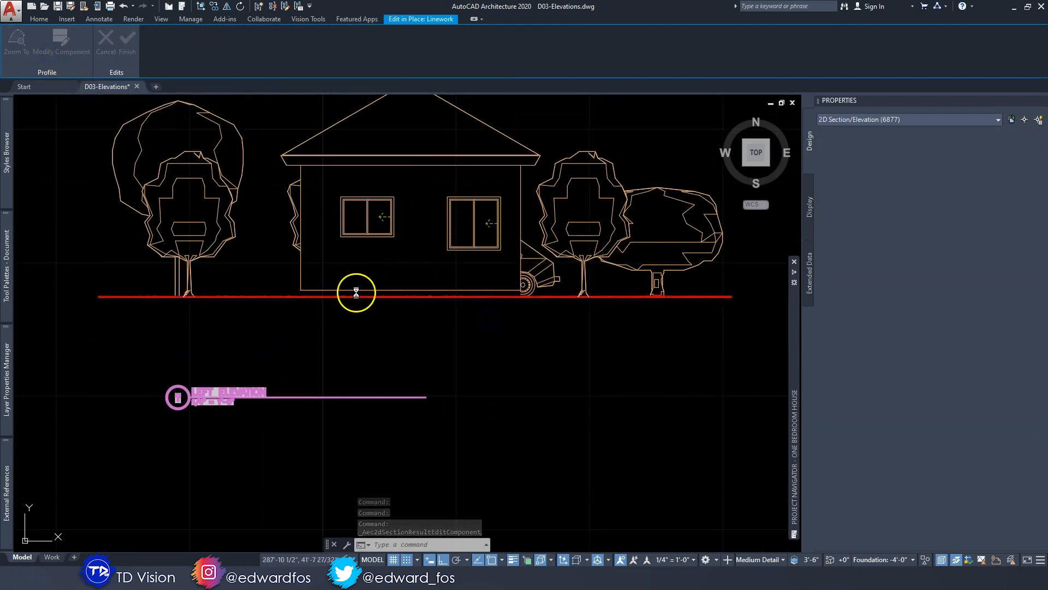
Step: Select the left elevation's trees, shrubs and car linework and assign it to the lighter tree component
{"action": "scroll", "coordinate": [178, 276], "scroll_direction": "up", "scroll_amount": 6}
{"action": "scroll", "coordinate": [284, 300], "scroll_direction": "down", "scroll_amount": 2}
{"action": "left_click", "coordinate": [437, 314]}
{"action": "left_click", "coordinate": [376, 164]}
{"action": "scroll", "coordinate": [377, 164], "scroll_direction": "down", "scroll_amount": 4}
{"action": "left_click", "coordinate": [452, 264]}
{"action": "left_click", "coordinate": [319, 133]}
{"action": "scroll", "coordinate": [467, 217], "scroll_direction": "up", "scroll_amount": 2}
{"action": "scroll", "coordinate": [327, 197], "scroll_direction": "down", "scroll_amount": 2}
{"action": "scroll", "coordinate": [181, 244], "scroll_direction": "up", "scroll_amount": 4}
{"action": "scroll", "coordinate": [519, 257], "scroll_direction": "down", "scroll_amount": 2}
{"action": "scroll", "coordinate": [428, 306], "scroll_direction": "up", "scroll_amount": 2}
{"action": "left_click", "coordinate": [427, 308]}
{"action": "left_click", "coordinate": [322, 254]}
{"action": "scroll", "coordinate": [352, 315], "scroll_direction": "up", "scroll_amount": 4}
{"action": "left_click", "coordinate": [232, 164]}
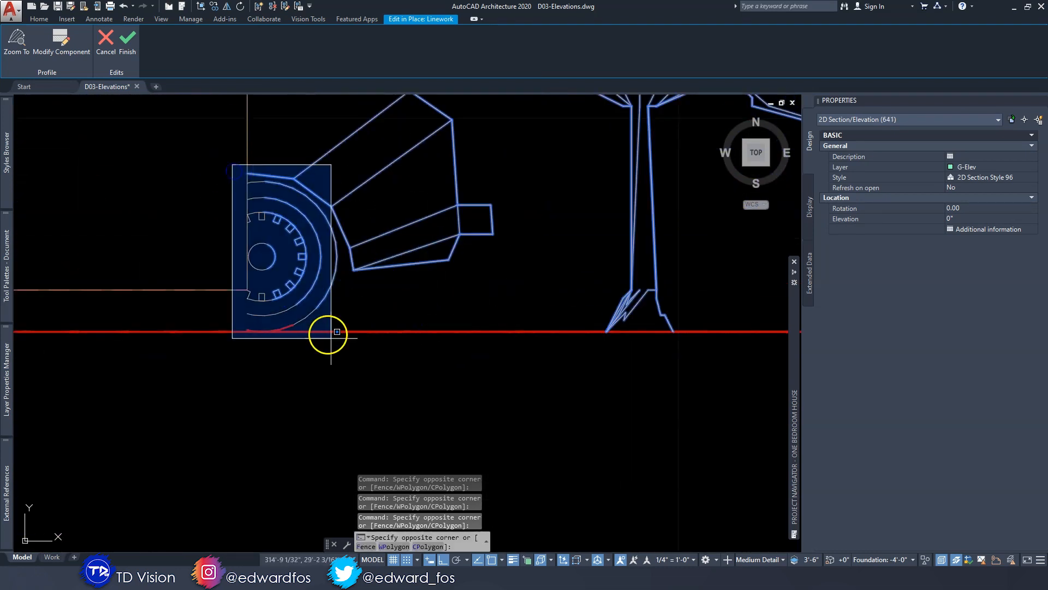
{"action": "left_click", "coordinate": [310, 316]}
{"action": "scroll", "coordinate": [309, 316], "scroll_direction": "up", "scroll_amount": 3}
{"action": "scroll", "coordinate": [343, 311], "scroll_direction": "up", "scroll_amount": 2}
{"action": "scroll", "coordinate": [269, 304], "scroll_direction": "down", "scroll_amount": 4}
{"action": "scroll", "coordinate": [241, 251], "scroll_direction": "down", "scroll_amount": 3}
{"action": "scroll", "coordinate": [349, 229], "scroll_direction": "down", "scroll_amount": 5}
{"action": "left_click", "coordinate": [61, 42]}
{"action": "left_click", "coordinate": [567, 296]}
{"action": "left_click", "coordinate": [502, 330]}
{"action": "left_click", "coordinate": [511, 318]}
{"action": "key", "text": "Escape"}
Step: Erase a leftover line from the left elevation's linework and finish the in-place edit
{"action": "scroll", "coordinate": [480, 235], "scroll_direction": "up", "scroll_amount": 4}
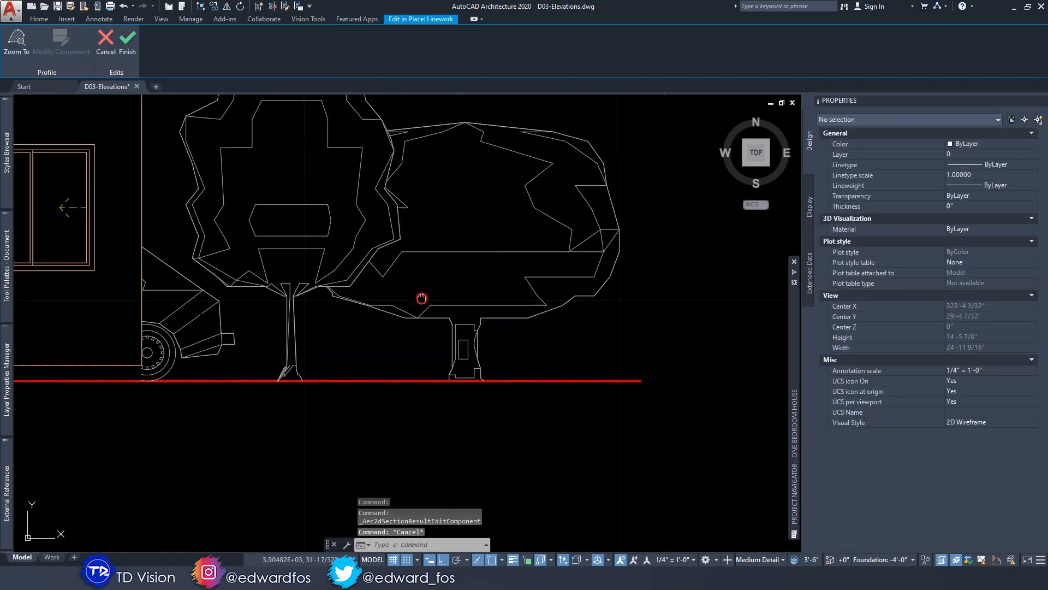
{"action": "scroll", "coordinate": [284, 318], "scroll_direction": "up", "scroll_amount": 5}
{"action": "left_click", "coordinate": [557, 365]}
{"action": "left_click", "coordinate": [468, 334]}
{"action": "left_click", "coordinate": [61, 42]}
{"action": "scroll", "coordinate": [470, 343], "scroll_direction": "down", "scroll_amount": 6}
{"action": "middle_click_drag", "start_coordinate": [335, 360], "coordinate": [342, 413]}
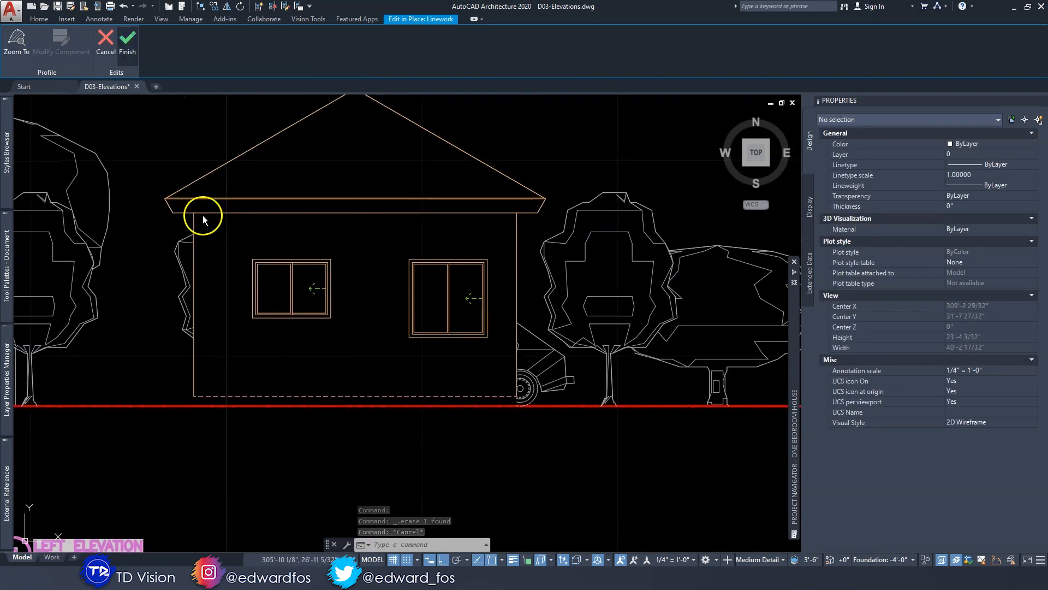
{"action": "left_click", "coordinate": [127, 43]}
Step: Draw short vertical lines extending both outer walls of the left elevation from the floor line to the ground line
{"action": "key", "text": "l"}
{"action": "key", "text": "Return"}
{"action": "scroll", "coordinate": [195, 403], "scroll_direction": "up", "scroll_amount": 6}
{"action": "left_click", "coordinate": [190, 364]}
{"action": "left_click", "coordinate": [190, 405]}
{"action": "key", "text": "Escape"}
{"action": "key", "text": "Return"}
{"action": "left_click", "coordinate": [276, 352]}
{"action": "left_click", "coordinate": [276, 392]}
{"action": "key", "text": "Escape"}
{"action": "scroll", "coordinate": [276, 392], "scroll_direction": "down", "scroll_amount": 6}
Step: Merge the new wall extension lines into the left elevation's linework, matching the existing Subdivision 1 component
{"action": "left_click", "coordinate": [162, 268]}
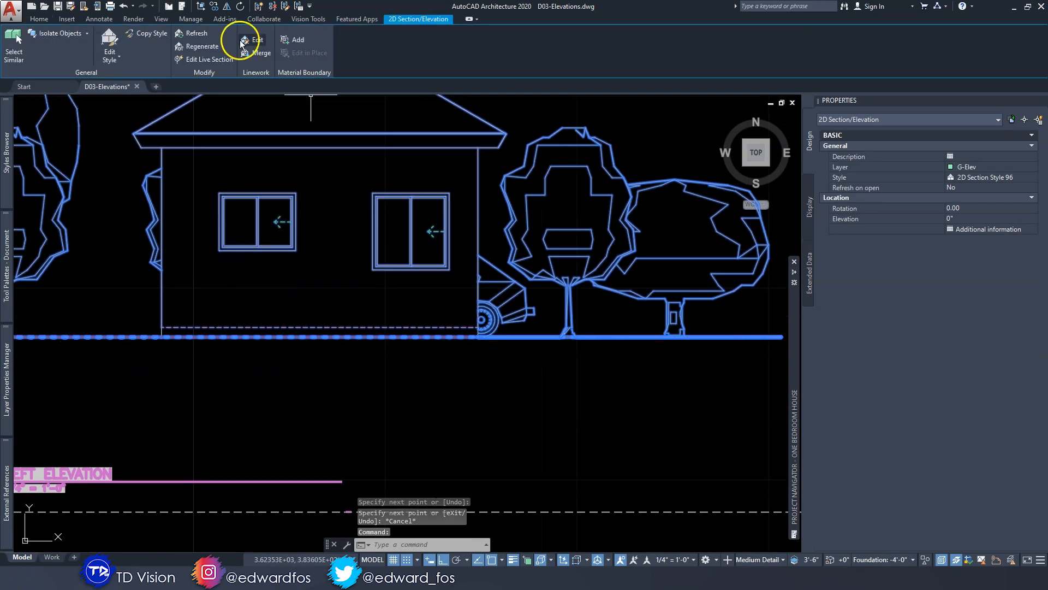
{"action": "left_click", "coordinate": [255, 53]}
{"action": "left_click", "coordinate": [162, 331]}
{"action": "left_click", "coordinate": [478, 331]}
{"action": "key", "text": "Return"}
{"action": "left_click", "coordinate": [453, 264]}
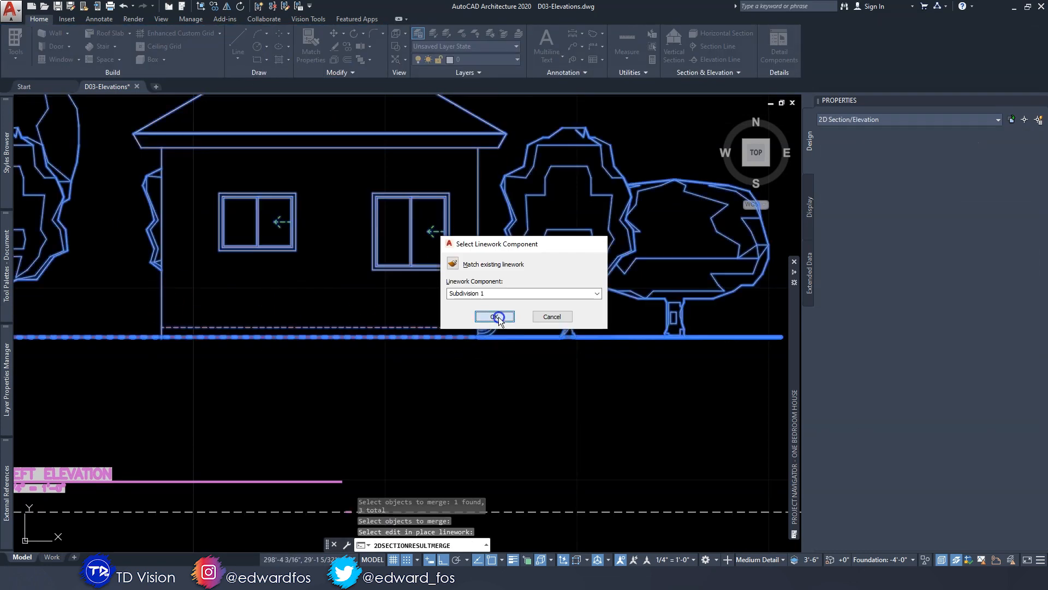
{"action": "left_click", "coordinate": [498, 318]}
{"action": "key", "text": "Escape"}
Step: Dimension the rear elevation's small window vertically, including its head, its sill, the floor line and the ground line
{"action": "scroll", "coordinate": [545, 336], "scroll_direction": "down", "scroll_amount": 5}
{"action": "middle_click_drag", "start_coordinate": [406, 301], "coordinate": [481, 312]}
{"action": "scroll", "coordinate": [290, 306], "scroll_direction": "up", "scroll_amount": 2}
{"action": "middle_click_drag", "start_coordinate": [136, 306], "coordinate": [290, 307]}
{"action": "left_click", "coordinate": [573, 33]}
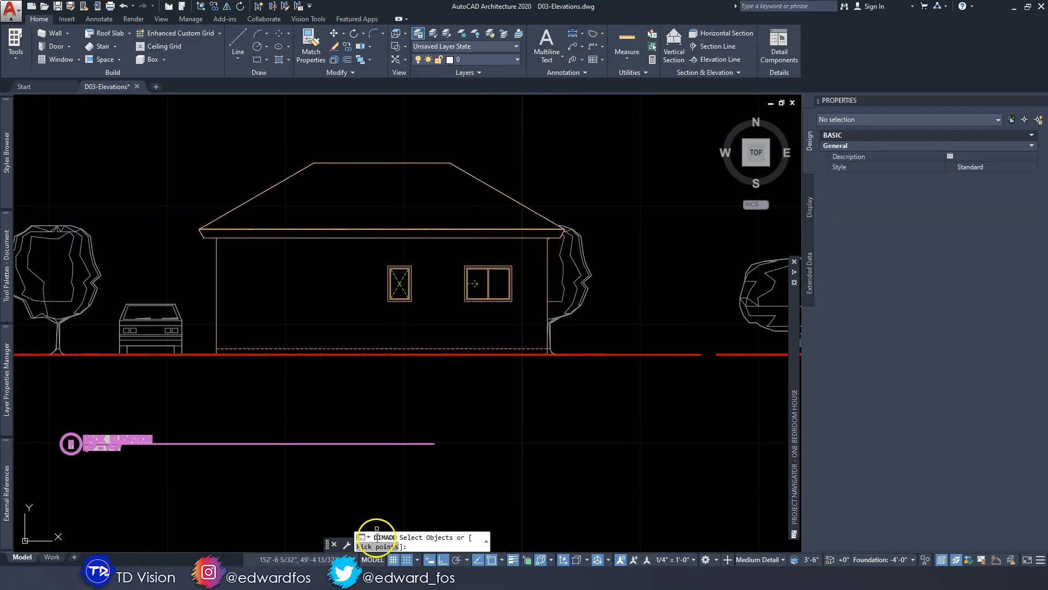
{"action": "left_click", "coordinate": [376, 544]}
{"action": "scroll", "coordinate": [393, 281], "scroll_direction": "up", "scroll_amount": 6}
{"action": "left_click", "coordinate": [367, 221]}
{"action": "left_click", "coordinate": [367, 438]}
{"action": "key", "text": "Return"}
{"action": "left_click", "coordinate": [208, 262]}
Step: Add a vertical dimension chain for the rear elevation's larger sliding window
{"action": "left_click", "coordinate": [572, 33]}
{"action": "left_click", "coordinate": [376, 546]}
{"action": "left_click", "coordinate": [402, 302]}
{"action": "middle_click_drag", "start_coordinate": [262, 238], "coordinate": [685, 279]}
Step: Dimension the rear elevation's wall height from the floor line to the underside of the eaves
{"action": "left_click", "coordinate": [572, 33]}
{"action": "left_click", "coordinate": [242, 435]}
{"action": "key", "text": "Return"}
{"action": "left_click", "coordinate": [290, 317]}
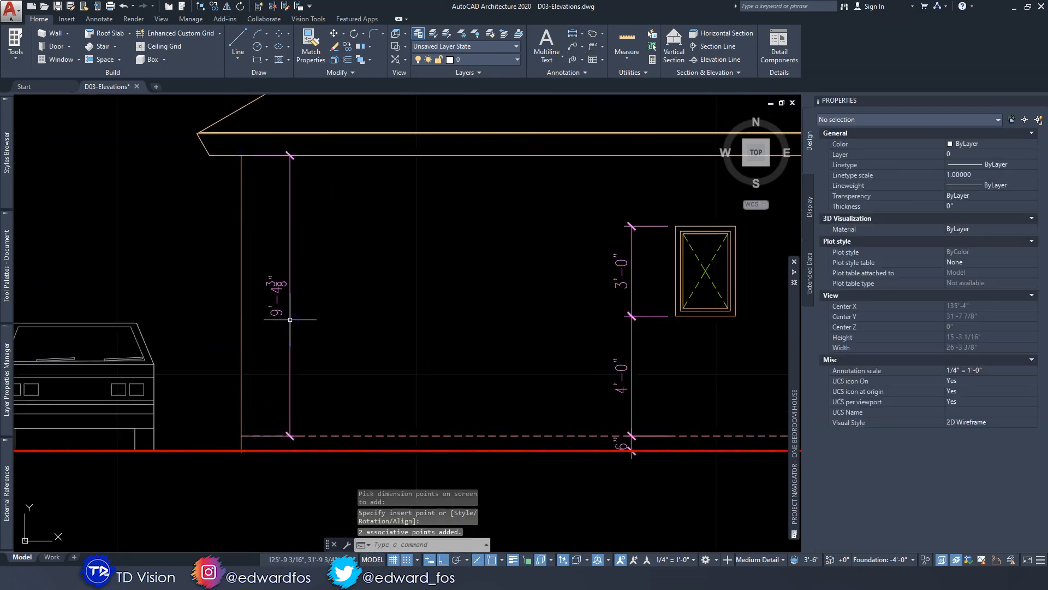
Step: Copy the selected annotations across to a neighbouring elevation
{"action": "middle_click_drag", "start_coordinate": [764, 316], "coordinate": [428, 317]}
{"action": "scroll", "coordinate": [447, 306], "scroll_direction": "down", "scroll_amount": 3}
{"action": "scroll", "coordinate": [447, 180], "scroll_direction": "up", "scroll_amount": 3}
{"action": "key", "text": "Escape"}
{"action": "left_click", "coordinate": [496, 219]}
{"action": "left_click", "coordinate": [407, 162]}
{"action": "type", "text": "co"}
{"action": "key", "text": "Return"}
{"action": "scroll", "coordinate": [437, 180], "scroll_direction": "down", "scroll_amount": 4}
{"action": "left_click", "coordinate": [180, 158]}
{"action": "left_click", "coordinate": [561, 183]}
{"action": "middle_click_drag", "start_coordinate": [352, 175], "coordinate": [512, 171]}
Step: Copy the roof slope, roof covering and fascia board notes onto the front elevation
{"action": "scroll", "coordinate": [377, 191], "scroll_direction": "up", "scroll_amount": 4}
{"action": "left_click", "coordinate": [322, 177]}
{"action": "key", "text": "Escape"}
{"action": "left_click", "coordinate": [297, 175]}
{"action": "left_click", "coordinate": [221, 219]}
{"action": "scroll", "coordinate": [118, 164], "scroll_direction": "up", "scroll_amount": 6}
{"action": "left_click", "coordinate": [189, 229]}
{"action": "left_click", "coordinate": [213, 6]}
{"action": "left_click", "coordinate": [398, 133]}
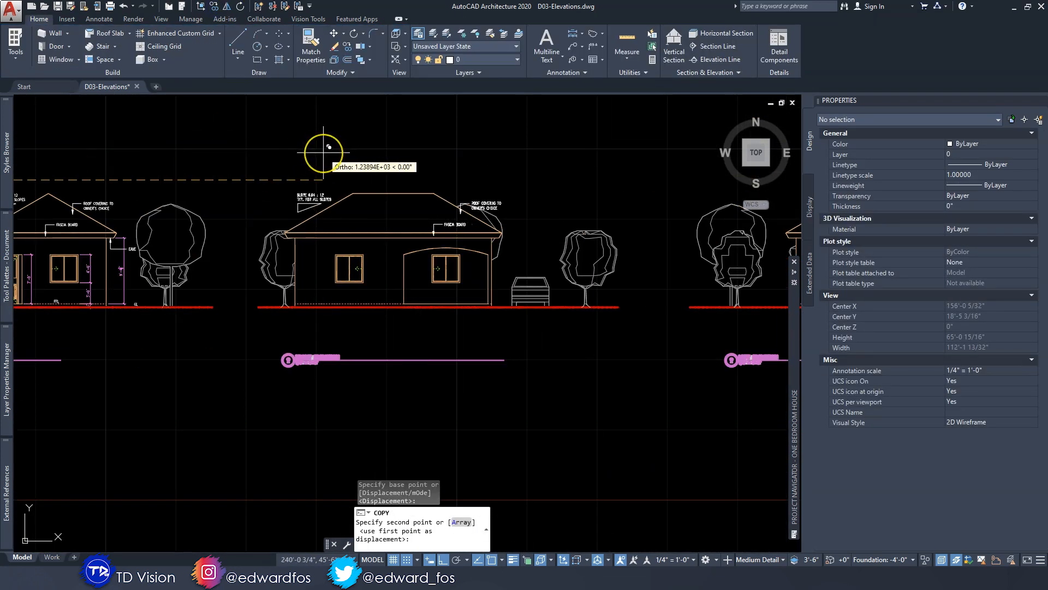
{"action": "left_click", "coordinate": [323, 153]}
Step: Reposition a copied roof note against the front elevation's roof slope, with Ortho mode off
{"action": "scroll", "coordinate": [504, 198], "scroll_direction": "up", "scroll_amount": 4}
{"action": "left_click", "coordinate": [464, 218]}
{"action": "left_click", "coordinate": [571, 192]}
{"action": "key", "text": "F8"}
{"action": "left_click", "coordinate": [527, 169]}
Step: Dimension the front elevation's window beside the porch vertically, including its sill, the floor line and the ground line
{"action": "scroll", "coordinate": [328, 262], "scroll_direction": "up", "scroll_amount": 3}
{"action": "left_click", "coordinate": [571, 33]}
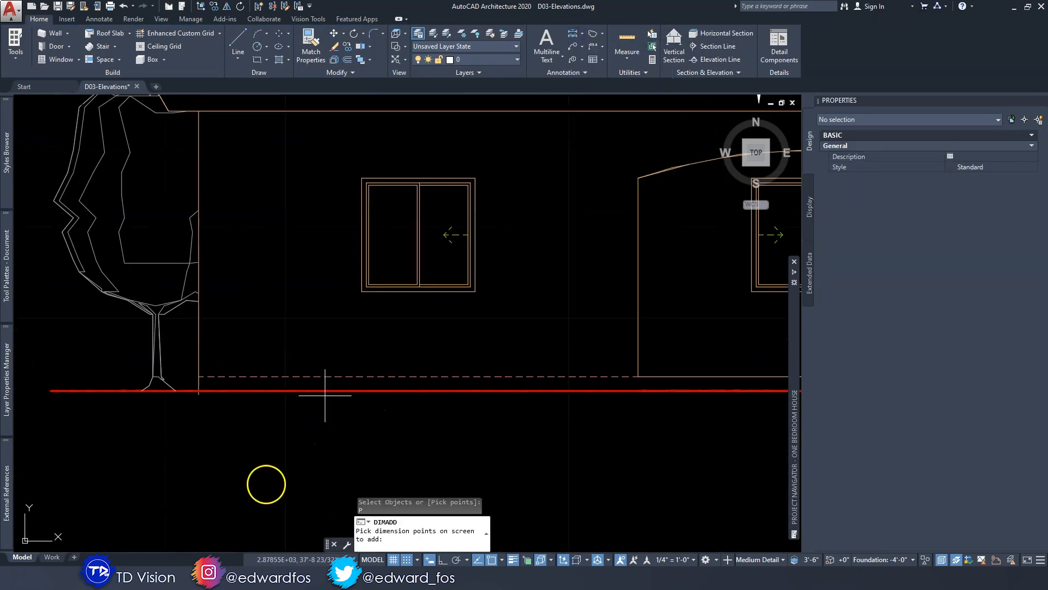
{"action": "left_click", "coordinate": [364, 396]}
{"action": "scroll", "coordinate": [312, 265], "scroll_direction": "down", "scroll_amount": 4}
Step: Dimension the front elevation's porch arch from its crown to its springing point and down to the floor line
{"action": "right_click", "coordinate": [312, 262]}
{"action": "type", "text": "p"}
{"action": "key", "text": "Return"}
{"action": "scroll", "coordinate": [646, 201], "scroll_direction": "up", "scroll_amount": 5}
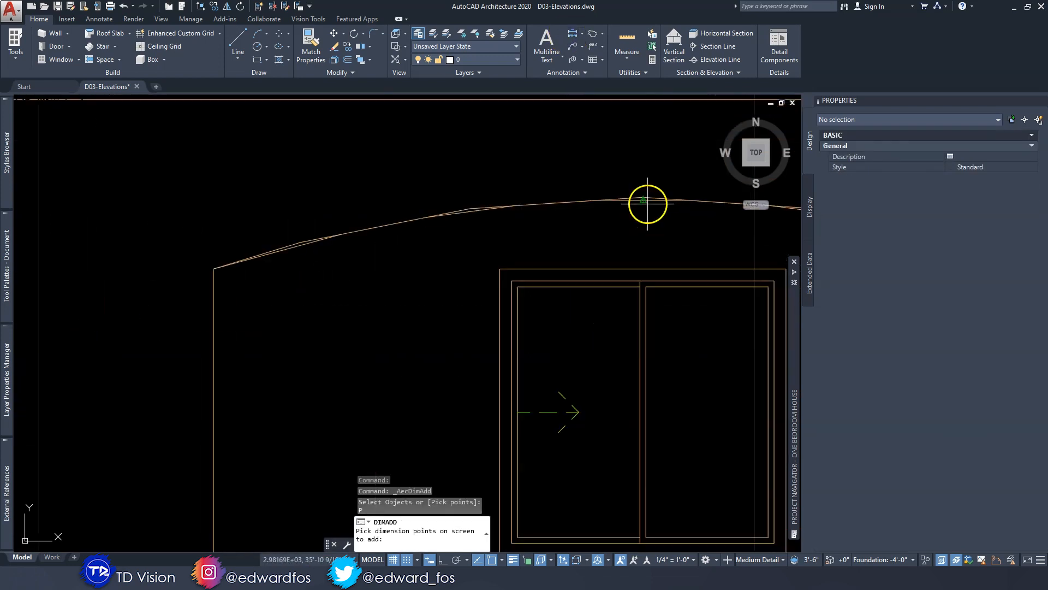
{"action": "scroll", "coordinate": [288, 218], "scroll_direction": "down", "scroll_amount": 3}
{"action": "left_click", "coordinate": [228, 300]}
Step: Add a vertical dimension chain for the window under the porch arch, from its head and sill to the floor line
{"action": "key", "text": "Return"}
{"action": "scroll", "coordinate": [262, 167], "scroll_direction": "up", "scroll_amount": 5}
{"action": "left_click", "coordinate": [348, 219]}
{"action": "left_click", "coordinate": [348, 500]}
{"action": "scroll", "coordinate": [377, 208], "scroll_direction": "down", "scroll_amount": 5}
{"action": "left_click", "coordinate": [335, 337]}
{"action": "scroll", "coordinate": [314, 311], "scroll_direction": "down", "scroll_amount": 5}
{"action": "scroll", "coordinate": [278, 203], "scroll_direction": "up", "scroll_amount": 2}
{"action": "middle_click_drag", "start_coordinate": [278, 203], "coordinate": [492, 126]}
Step: Dimension the front elevation's wall height from the eaves to the floor line
{"action": "key", "text": "Return"}
{"action": "type", "text": "p"}
{"action": "key", "text": "Return"}
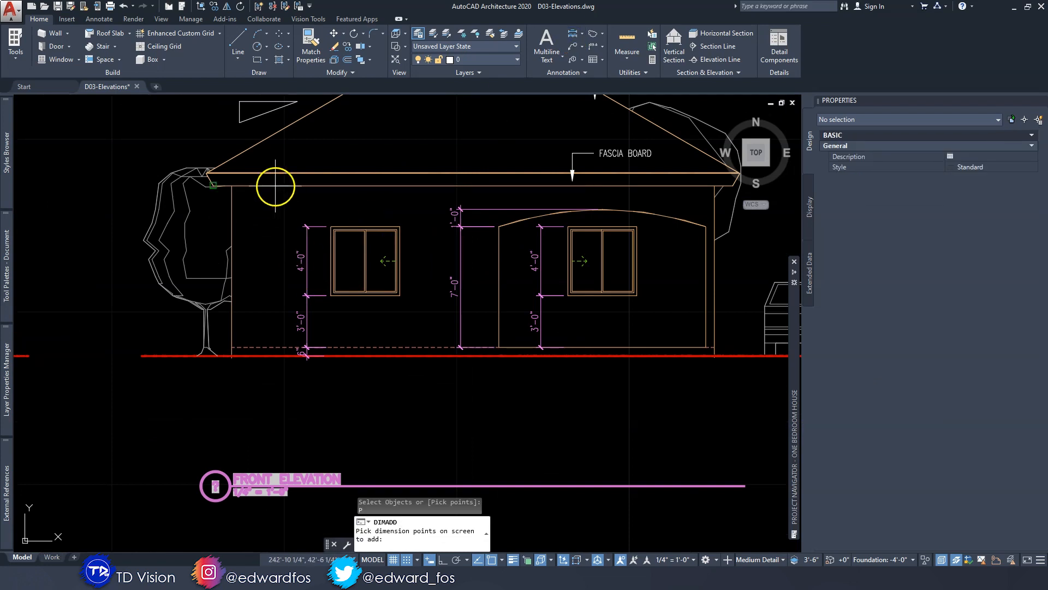
{"action": "key", "text": "Return"}
{"action": "left_click", "coordinate": [267, 295]}
{"action": "key", "text": "Escape"}
{"action": "scroll", "coordinate": [258, 191], "scroll_direction": "up", "scroll_amount": 8}
{"action": "left_click", "coordinate": [314, 218]}
{"action": "left_click", "coordinate": [224, 164]}
{"action": "key", "text": "Escape"}
{"action": "scroll", "coordinate": [264, 219], "scroll_direction": "down", "scroll_amount": 10}
Step: Dimension the left elevation's shorter window vertically, including its head, its sill, the floor line and the ground line
{"action": "scroll", "coordinate": [264, 290], "scroll_direction": "down", "scroll_amount": 6}
{"action": "scroll", "coordinate": [484, 280], "scroll_direction": "up", "scroll_amount": 5}
{"action": "middle_click_drag", "start_coordinate": [484, 281], "coordinate": [420, 246]}
{"action": "scroll", "coordinate": [435, 283], "scroll_direction": "down", "scroll_amount": 4}
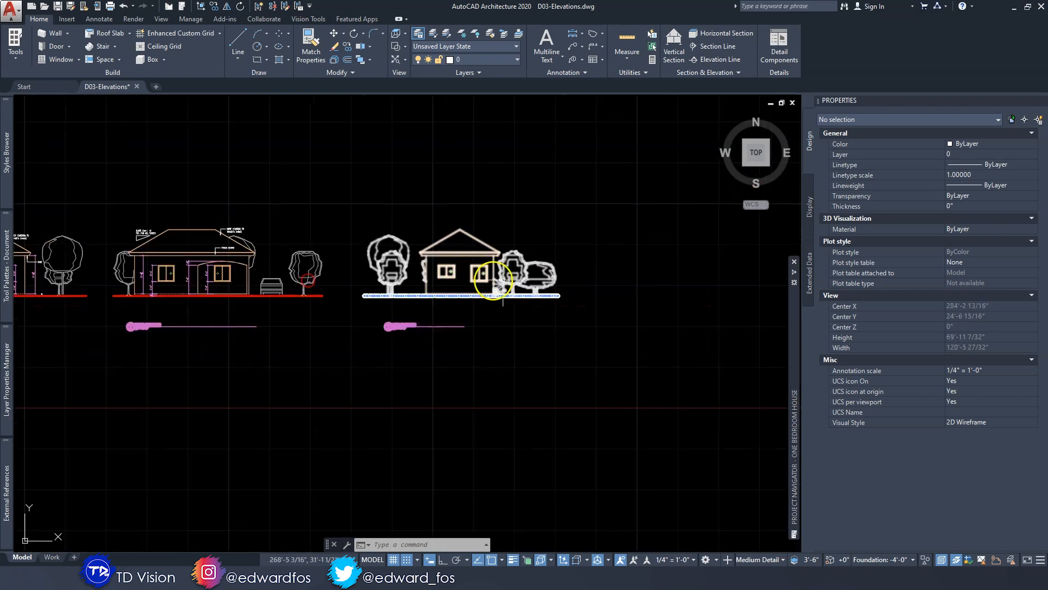
{"action": "scroll", "coordinate": [453, 273], "scroll_direction": "up", "scroll_amount": 3}
{"action": "left_click", "coordinate": [574, 35]}
{"action": "scroll", "coordinate": [365, 262], "scroll_direction": "up", "scroll_amount": 2}
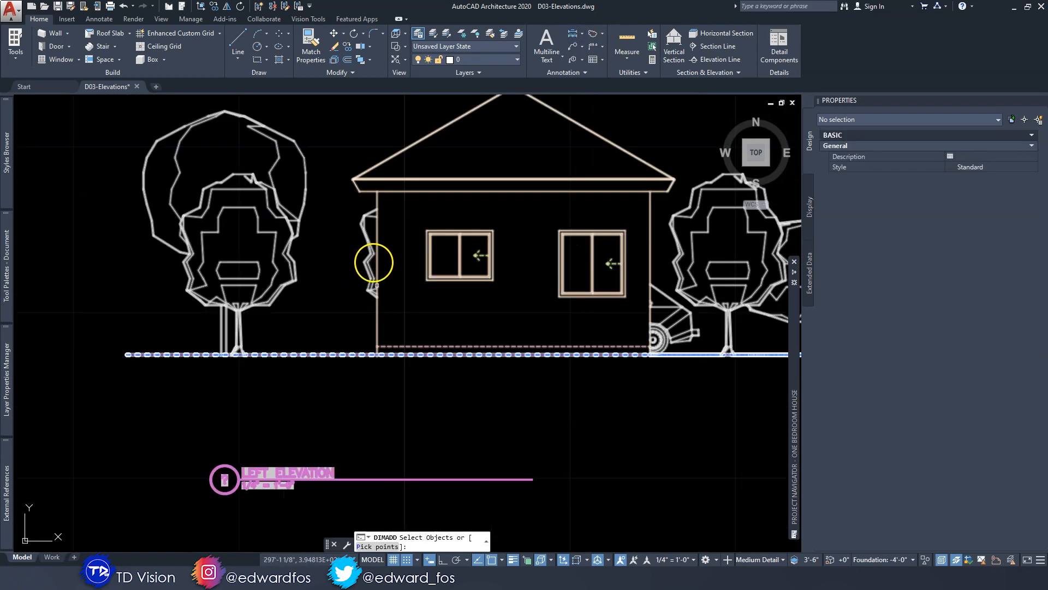
{"action": "scroll", "coordinate": [428, 210], "scroll_direction": "up", "scroll_amount": 4}
{"action": "middle_click_drag", "start_coordinate": [442, 392], "coordinate": [430, 189]}
{"action": "key", "text": "Return"}
{"action": "middle_click_drag", "start_coordinate": [388, 245], "coordinate": [400, 345]}
{"action": "left_click", "coordinate": [393, 344]}
{"action": "middle_click_drag", "start_coordinate": [528, 281], "coordinate": [272, 270]}
Step: Add a vertical dimension chain for the left elevation's taller window, from its head and sill to the floor line
{"action": "key", "text": "Return"}
{"action": "key", "text": "Escape"}
{"action": "key", "text": "Return"}
{"action": "type", "text": "p"}
{"action": "key", "text": "Return"}
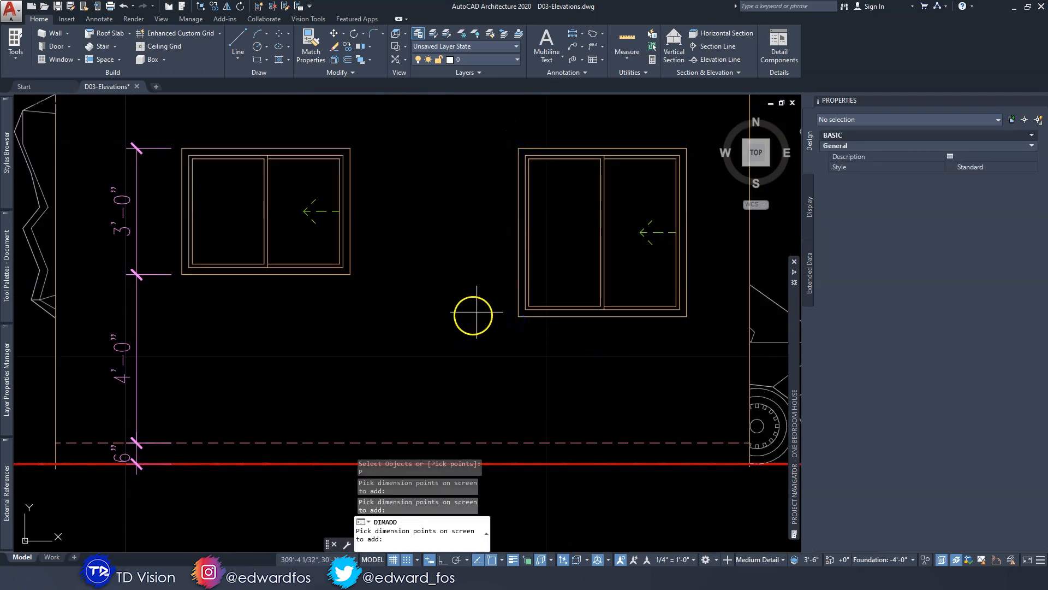
{"action": "left_click", "coordinate": [469, 344]}
{"action": "scroll", "coordinate": [477, 304], "scroll_direction": "down", "scroll_amount": 2}
{"action": "middle_click_drag", "start_coordinate": [476, 304], "coordinate": [498, 308]}
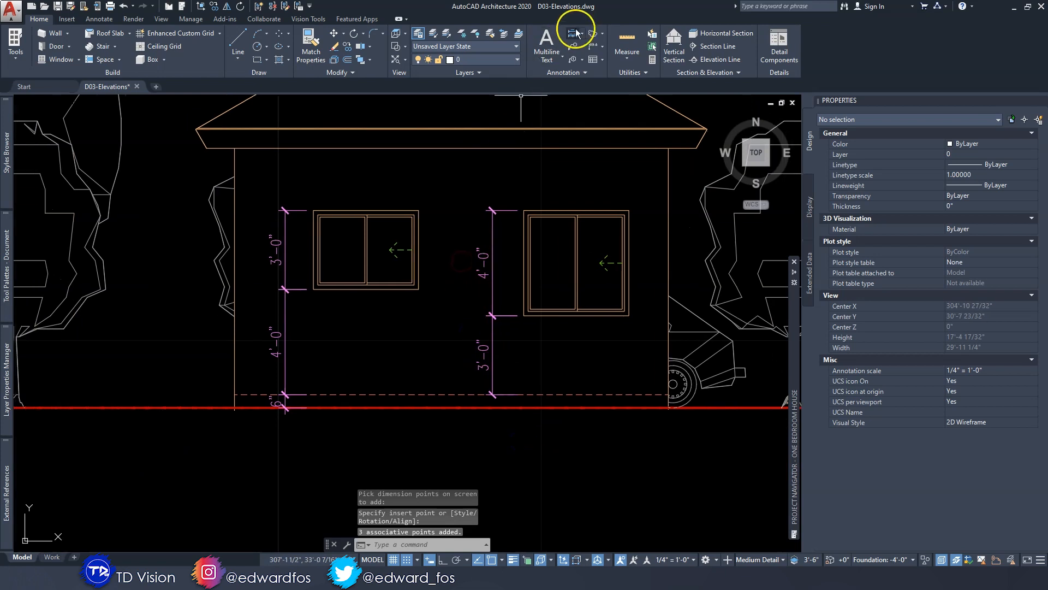
Step: Dimension the left elevation's wall height from the eaves to the floor line
{"action": "left_click", "coordinate": [572, 33]}
{"action": "left_click", "coordinate": [451, 408]}
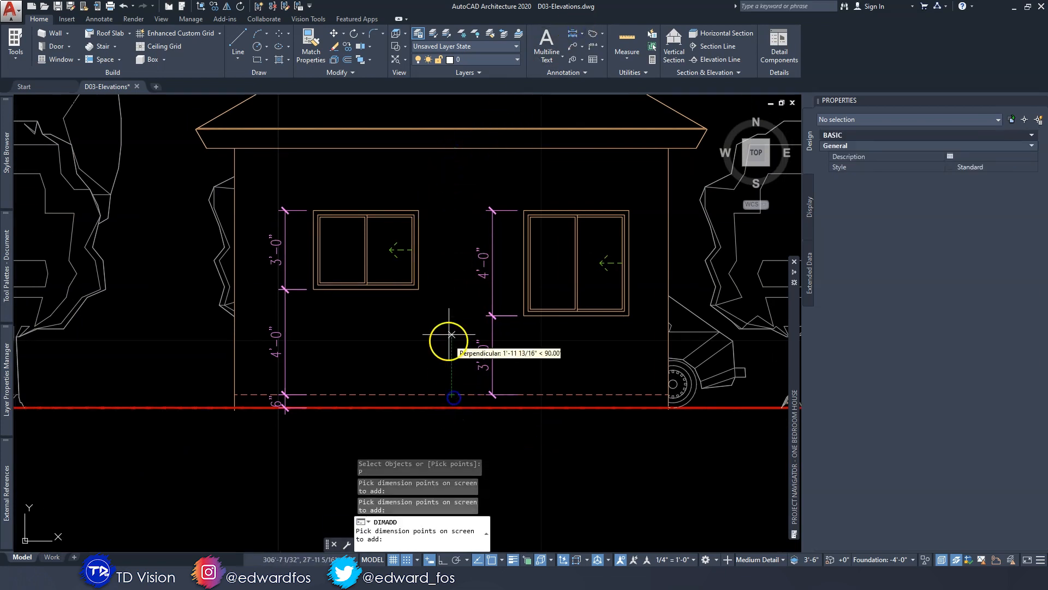
{"action": "key", "text": "Escape"}
Step: Copy the roof slope note with its triangle and the roof covering and fascia board leaders from the right elevation to the left elevation
{"action": "scroll", "coordinate": [451, 273], "scroll_direction": "down", "scroll_amount": 6}
{"action": "middle_click_drag", "start_coordinate": [452, 273], "coordinate": [514, 255]}
{"action": "middle_click_drag", "start_coordinate": [139, 186], "coordinate": [491, 173]}
{"action": "left_click", "coordinate": [185, 180]}
{"action": "scroll", "coordinate": [153, 194], "scroll_direction": "up", "scroll_amount": 5}
{"action": "left_click", "coordinate": [138, 211]}
{"action": "middle_click_drag", "start_coordinate": [138, 211], "coordinate": [297, 205]}
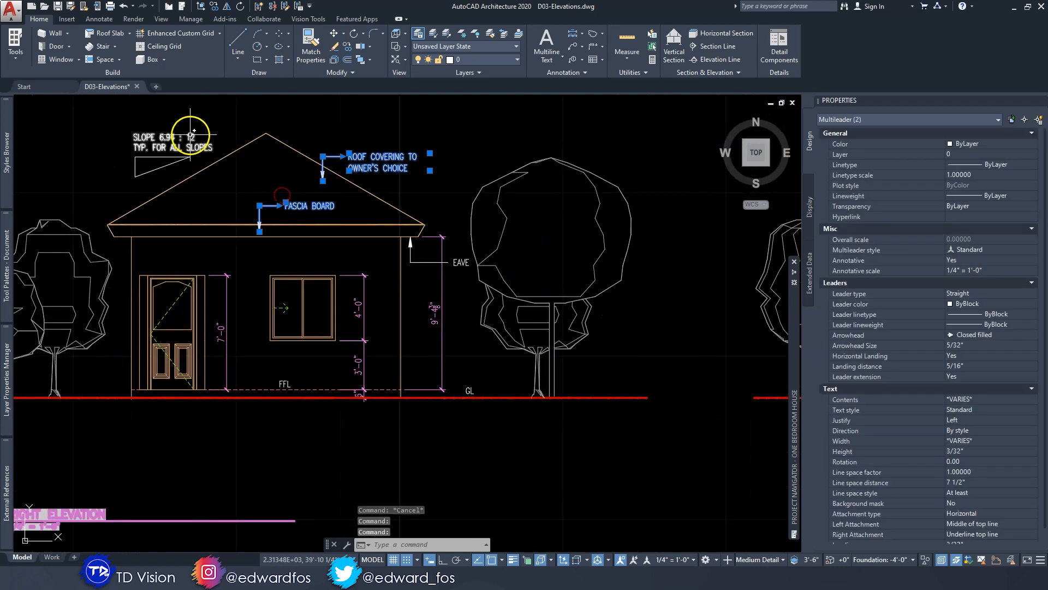
{"action": "left_click", "coordinate": [190, 138]}
{"action": "left_click", "coordinate": [146, 177]}
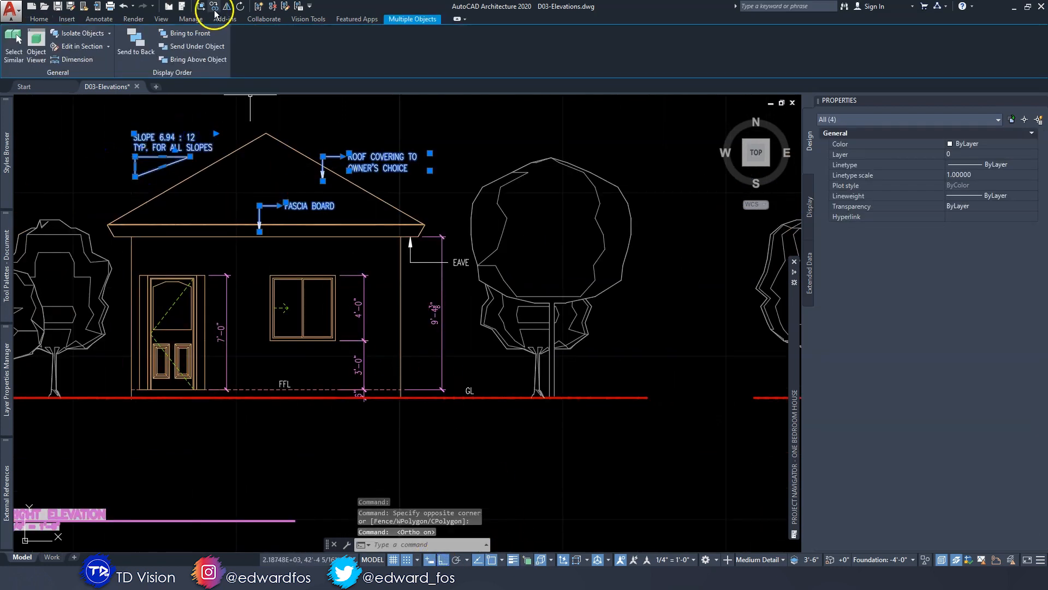
{"action": "left_click", "coordinate": [215, 11]}
{"action": "left_click", "coordinate": [252, 181]}
{"action": "scroll", "coordinate": [252, 181], "scroll_direction": "down", "scroll_amount": 4}
{"action": "middle_click_drag", "start_coordinate": [513, 172], "coordinate": [420, 165]}
{"action": "middle_click_drag", "start_coordinate": [582, 166], "coordinate": [251, 163]}
{"action": "scroll", "coordinate": [475, 133], "scroll_direction": "up", "scroll_amount": 2}
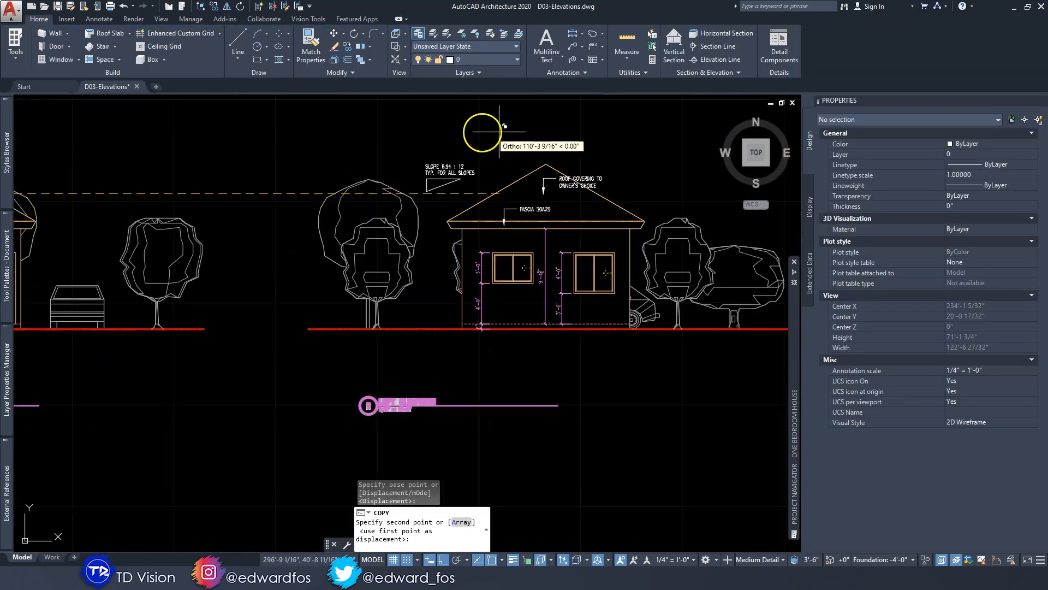
{"action": "left_click", "coordinate": [546, 134]}
{"action": "key", "text": "Escape"}
Step: Copy the FFL label from the right elevation onto the floor lines of the back, front and left elevations
{"action": "scroll", "coordinate": [398, 222], "scroll_direction": "down", "scroll_amount": 3}
{"action": "scroll", "coordinate": [244, 251], "scroll_direction": "up", "scroll_amount": 6}
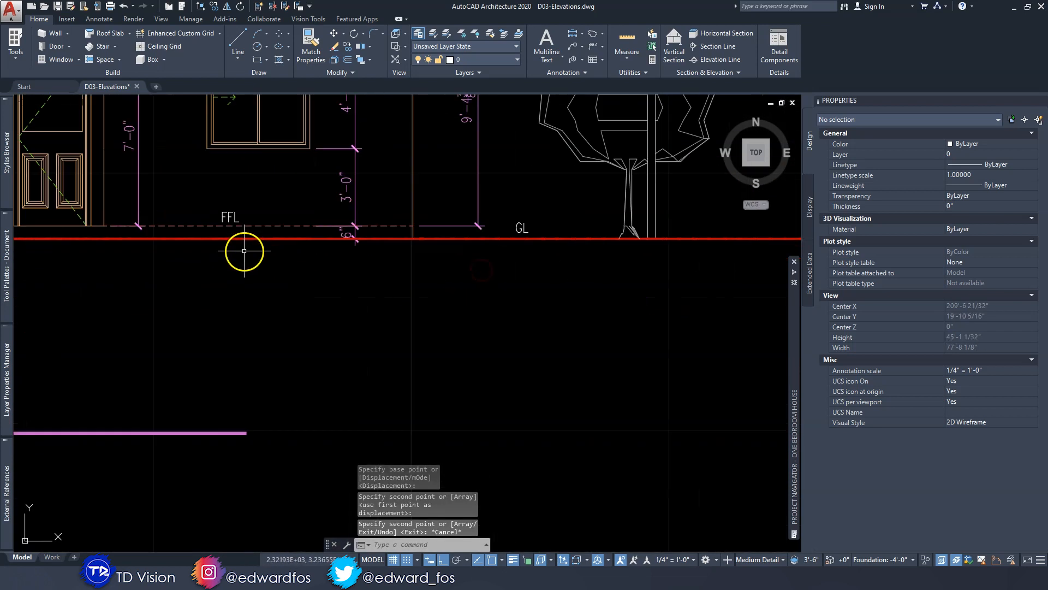
{"action": "left_click", "coordinate": [209, 208]}
{"action": "left_click", "coordinate": [346, 48]}
{"action": "scroll", "coordinate": [367, 129], "scroll_direction": "down", "scroll_amount": 6}
{"action": "left_click", "coordinate": [323, 165]}
{"action": "middle_click_drag", "start_coordinate": [234, 173], "coordinate": [483, 181]}
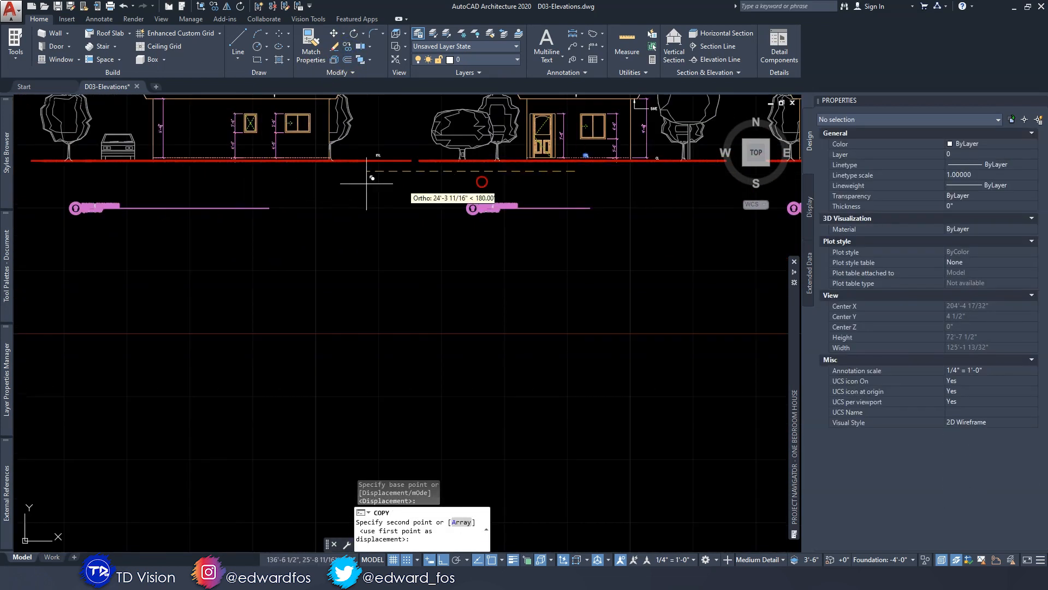
{"action": "scroll", "coordinate": [211, 172], "scroll_direction": "up", "scroll_amount": 2}
{"action": "middle_click_drag", "start_coordinate": [573, 191], "coordinate": [115, 237]}
{"action": "middle_click_drag", "start_coordinate": [498, 237], "coordinate": [37, 241]}
{"action": "left_click", "coordinate": [321, 231]}
{"action": "left_click", "coordinate": [575, 236]}
{"action": "key", "text": "Escape"}
Step: Copy the GL label from the right elevation to the ground lines of the back, front and left elevations
{"action": "middle_click_drag", "start_coordinate": [171, 226], "coordinate": [666, 238]}
{"action": "scroll", "coordinate": [343, 234], "scroll_direction": "up", "scroll_amount": 4}
{"action": "left_click", "coordinate": [322, 211]}
{"action": "left_click", "coordinate": [346, 48]}
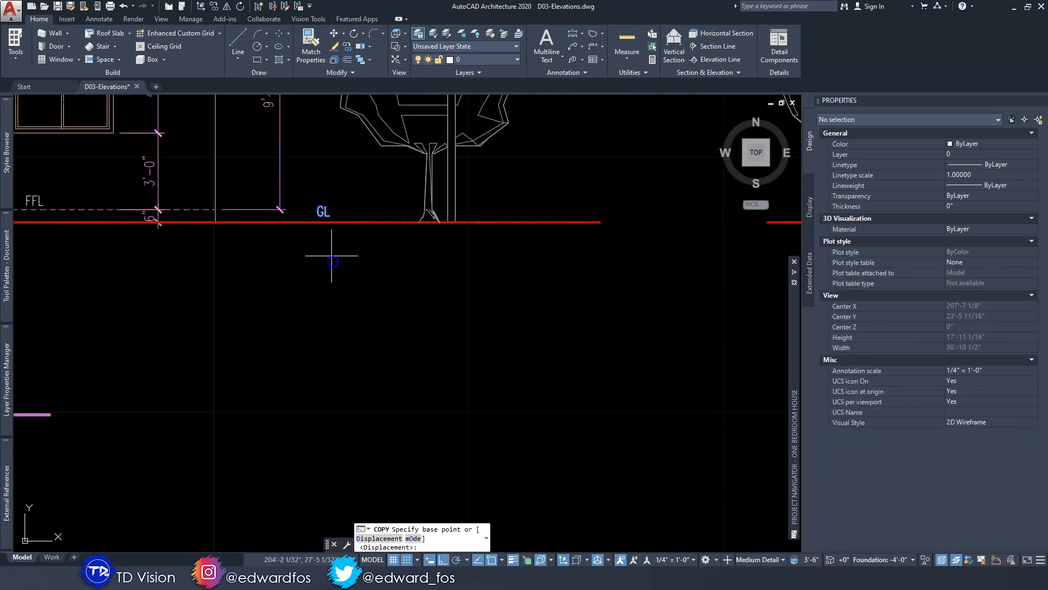
{"action": "left_click", "coordinate": [330, 257]}
{"action": "scroll", "coordinate": [329, 258], "scroll_direction": "down", "scroll_amount": 4}
{"action": "middle_click_drag", "start_coordinate": [329, 258], "coordinate": [552, 279]}
{"action": "middle_click_drag", "start_coordinate": [157, 274], "coordinate": [505, 267]}
{"action": "left_click", "coordinate": [391, 277]}
{"action": "middle_click_drag", "start_coordinate": [651, 272], "coordinate": [146, 295]}
{"action": "middle_click_drag", "start_coordinate": [649, 305], "coordinate": [135, 307]}
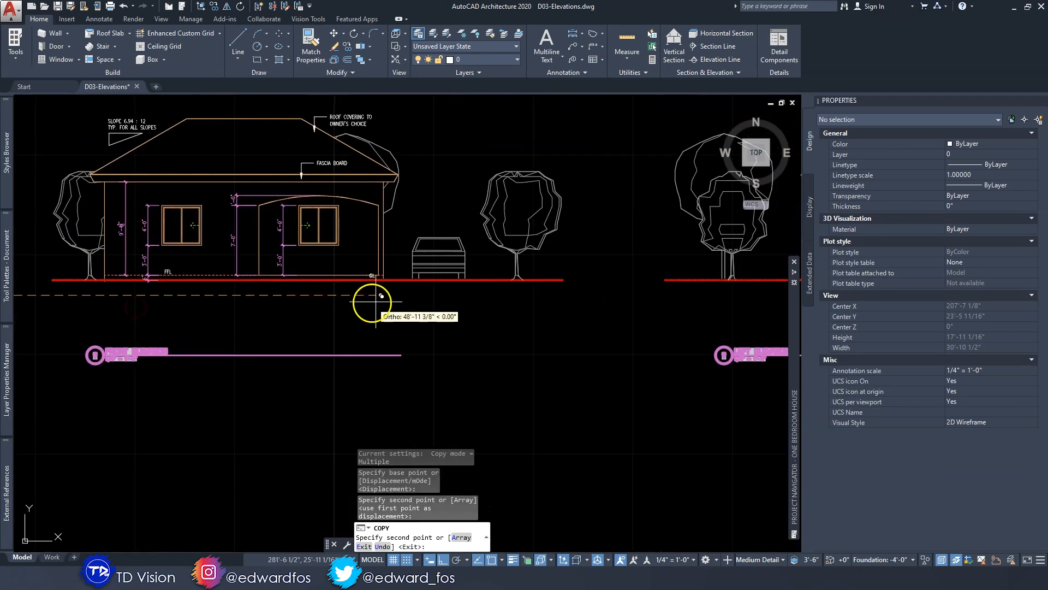
{"action": "middle_click_drag", "start_coordinate": [671, 299], "coordinate": [132, 299]}
{"action": "left_click", "coordinate": [270, 302]}
{"action": "key", "text": "Escape"}
{"action": "key", "text": "Escape"}
{"action": "key", "text": "Escape"}
Step: Move the left and front elevation titles up so they sit just beneath their ground lines
{"action": "scroll", "coordinate": [270, 302], "scroll_direction": "down", "scroll_amount": 4}
{"action": "middle_click_drag", "start_coordinate": [270, 302], "coordinate": [487, 279]}
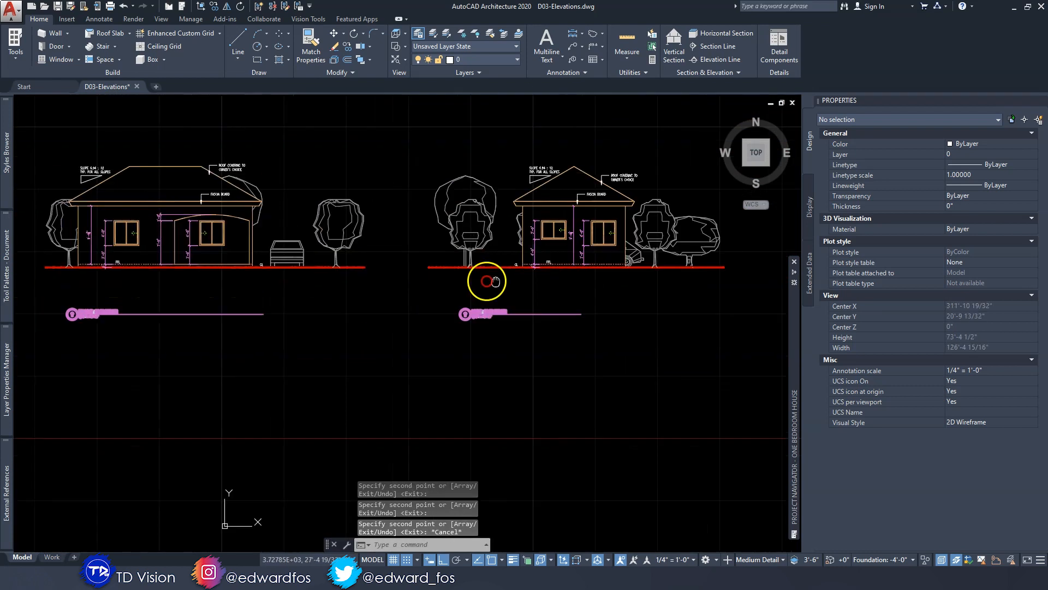
{"action": "scroll", "coordinate": [317, 333], "scroll_direction": "up", "scroll_amount": 4}
{"action": "left_click", "coordinate": [331, 424]}
{"action": "left_click", "coordinate": [219, 369]}
{"action": "type", "text": "m"}
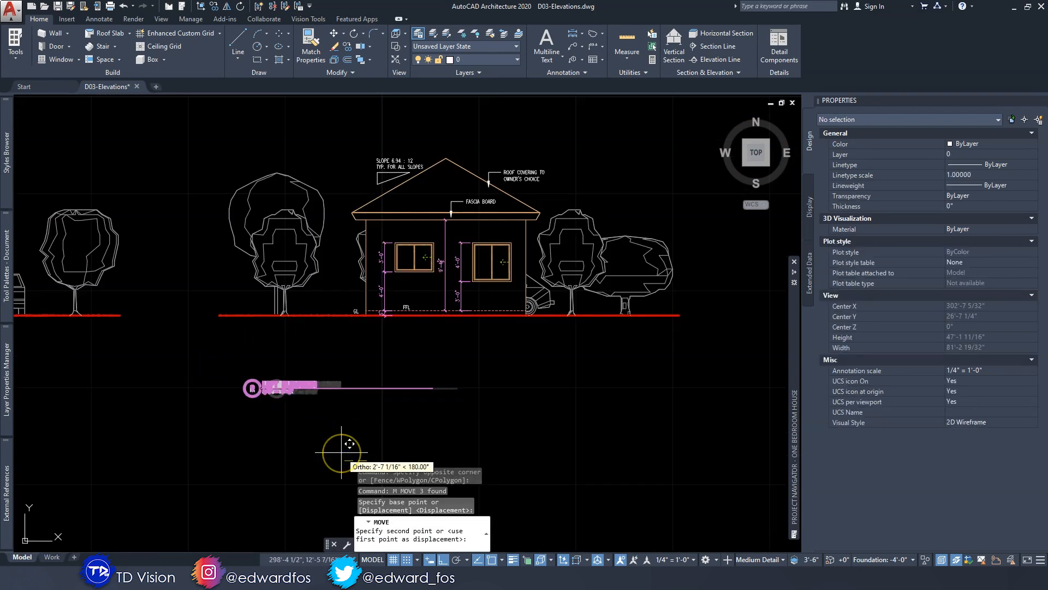
{"action": "key", "text": "F8"}
{"action": "middle_click_drag", "start_coordinate": [171, 369], "coordinate": [608, 360]}
{"action": "left_click", "coordinate": [105, 373]}
{"action": "key", "text": "space"}
{"action": "left_click", "coordinate": [152, 442]}
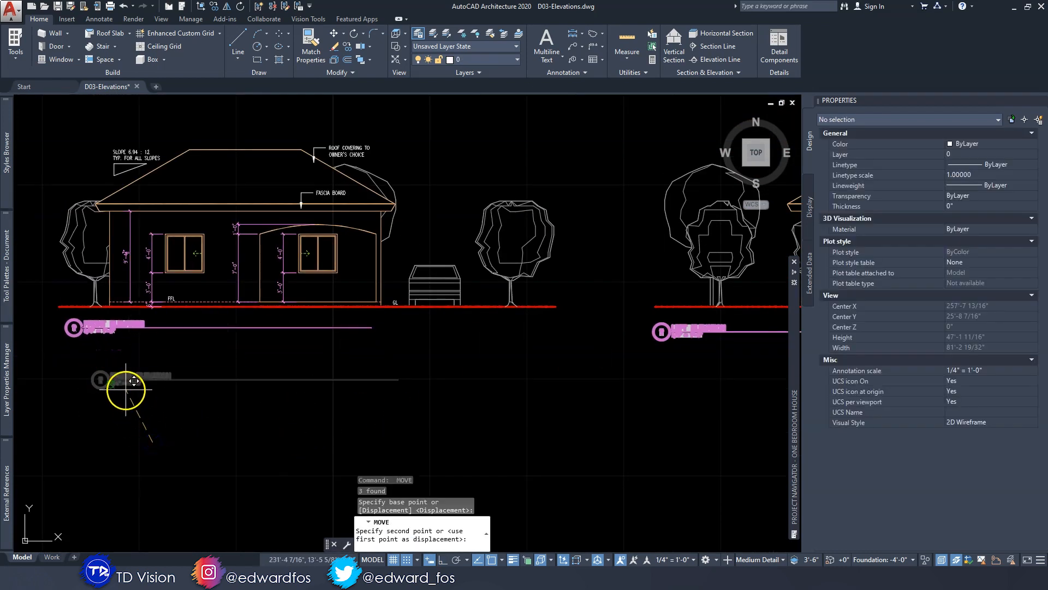
{"action": "left_click", "coordinate": [111, 383]}
{"action": "middle_click_drag", "start_coordinate": [128, 393], "coordinate": [345, 393]}
{"action": "left_click", "coordinate": [398, 379]}
{"action": "left_click", "coordinate": [268, 321]}
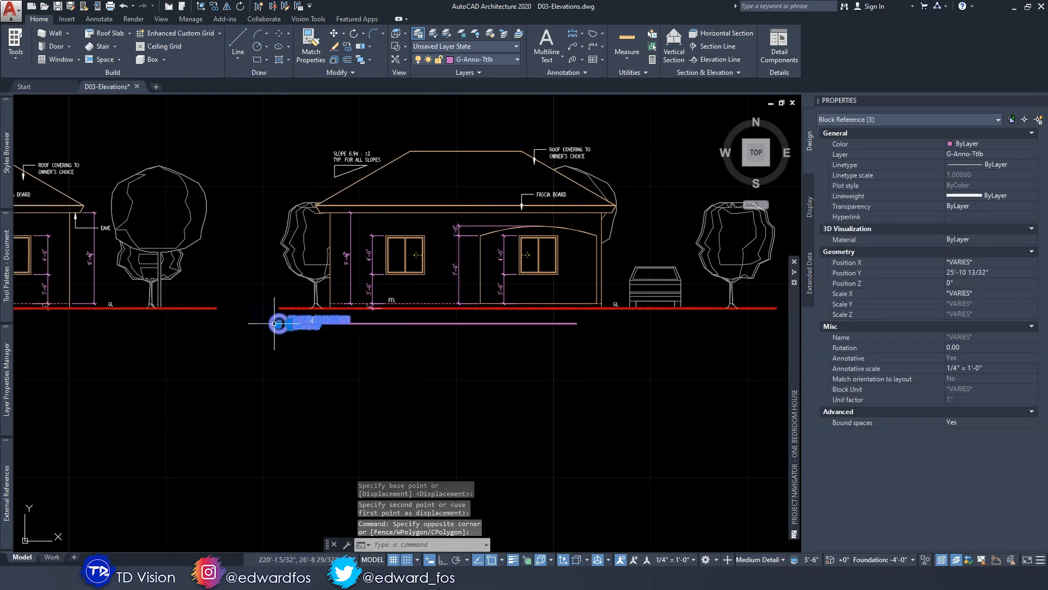
{"action": "type", "text": "m"}
{"action": "middle_click_drag", "start_coordinate": [218, 382], "coordinate": [670, 397]}
Step: Move the right and back elevation titles up so they sit just beneath their ground lines
{"action": "left_click", "coordinate": [395, 431]}
{"action": "left_click", "coordinate": [296, 372]}
{"action": "key", "text": "space"}
{"action": "left_click", "coordinate": [322, 438]}
{"action": "left_click", "coordinate": [252, 389]}
{"action": "middle_click_drag", "start_coordinate": [181, 373], "coordinate": [660, 362]}
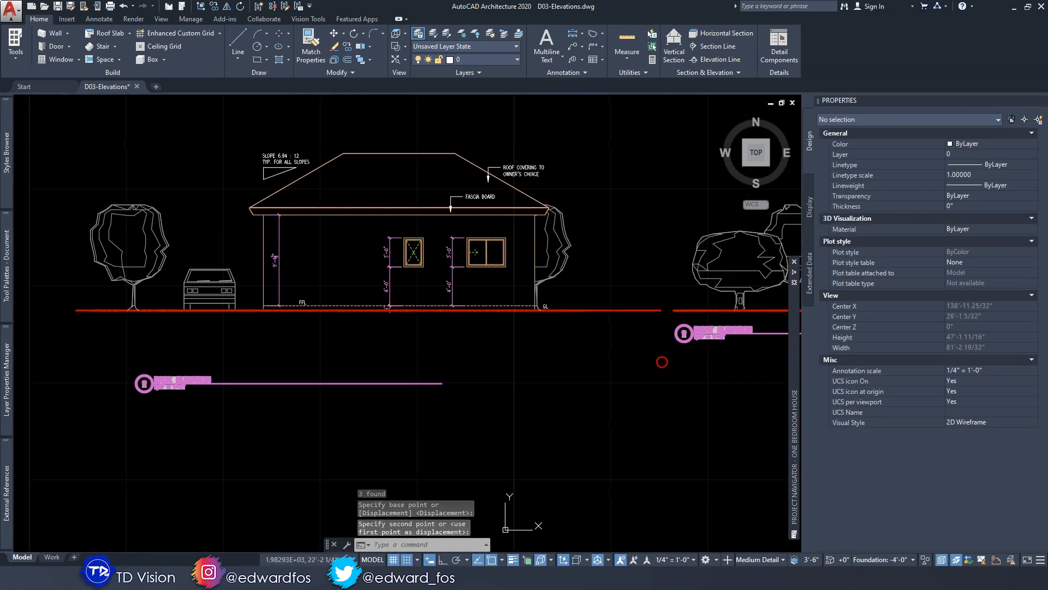
{"action": "left_click", "coordinate": [128, 367]}
{"action": "key", "text": "space"}
{"action": "left_click", "coordinate": [231, 447]}
{"action": "left_click", "coordinate": [168, 396]}
{"action": "key", "text": "Escape"}
{"action": "key", "text": "Escape"}
Step: Copy the EAVE leader from the right elevation to the underside of the back elevation's right-hand eave
{"action": "scroll", "coordinate": [551, 339], "scroll_direction": "down", "scroll_amount": 4}
{"action": "middle_click_drag", "start_coordinate": [552, 339], "coordinate": [302, 328]}
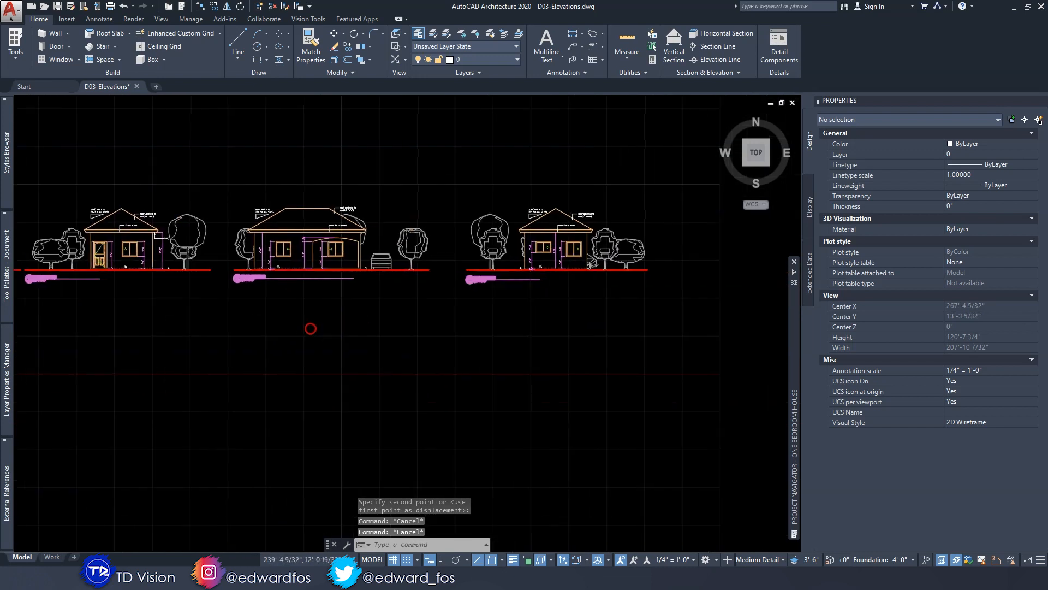
{"action": "scroll", "coordinate": [111, 232], "scroll_direction": "up", "scroll_amount": 6}
{"action": "left_click", "coordinate": [282, 245]}
{"action": "left_click", "coordinate": [347, 46]}
{"action": "left_click", "coordinate": [313, 272]}
{"action": "middle_click_drag", "start_coordinate": [320, 270], "coordinate": [601, 261]}
{"action": "middle_click_drag", "start_coordinate": [137, 285], "coordinate": [526, 273]}
{"action": "middle_click_drag", "start_coordinate": [355, 248], "coordinate": [485, 245]}
{"action": "key", "text": "F8"}
{"action": "scroll", "coordinate": [373, 235], "scroll_direction": "up", "scroll_amount": 4}
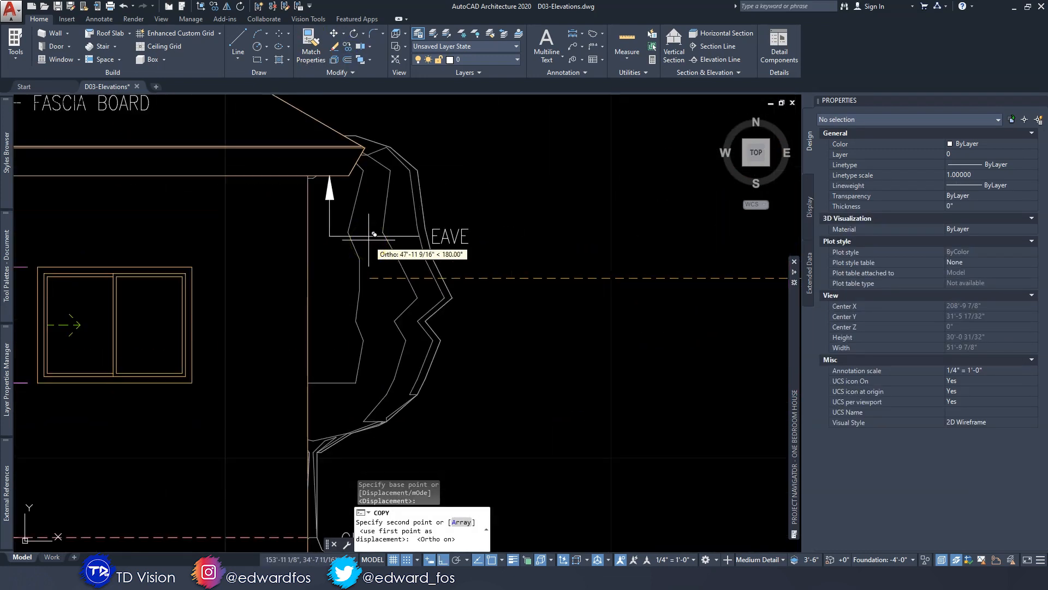
{"action": "left_click", "coordinate": [369, 238]}
{"action": "scroll", "coordinate": [369, 240], "scroll_direction": "down", "scroll_amount": 6}
{"action": "key", "text": "Escape"}
Step: Shorten the back elevation's EAVE leader by stretching its text end closer to the arrow
{"action": "left_click", "coordinate": [376, 240]}
{"action": "left_click", "coordinate": [375, 240]}
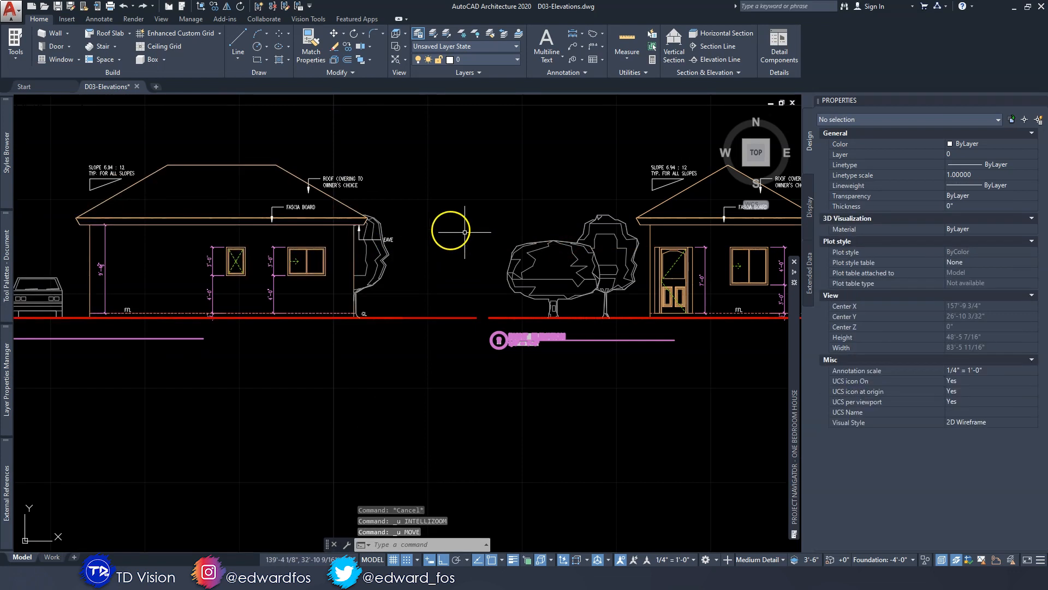
{"action": "scroll", "coordinate": [390, 236], "scroll_direction": "up", "scroll_amount": 5}
{"action": "left_click", "coordinate": [334, 248]}
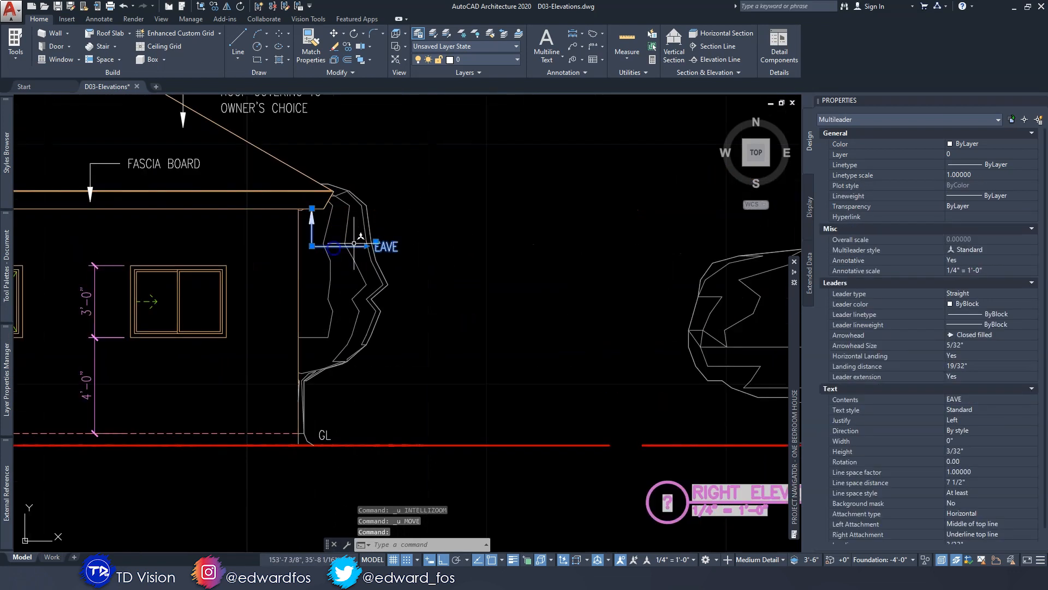
{"action": "scroll", "coordinate": [334, 259], "scroll_direction": "up", "scroll_amount": 4}
{"action": "left_click", "coordinate": [333, 260]}
{"action": "key", "text": "Escape"}
Step: Copy the right elevation's EAVE leader to the right-hand eaves of the front and left elevations
{"action": "scroll", "coordinate": [333, 260], "scroll_direction": "down", "scroll_amount": 6}
{"action": "middle_click_drag", "start_coordinate": [662, 273], "coordinate": [45, 273]}
{"action": "middle_click_drag", "start_coordinate": [504, 263], "coordinate": [442, 280]}
{"action": "scroll", "coordinate": [429, 279], "scroll_direction": "down", "scroll_amount": 4}
{"action": "scroll", "coordinate": [291, 255], "scroll_direction": "up", "scroll_amount": 4}
{"action": "left_click", "coordinate": [291, 255]}
{"action": "left_click", "coordinate": [348, 47]}
{"action": "left_click", "coordinate": [312, 256]}
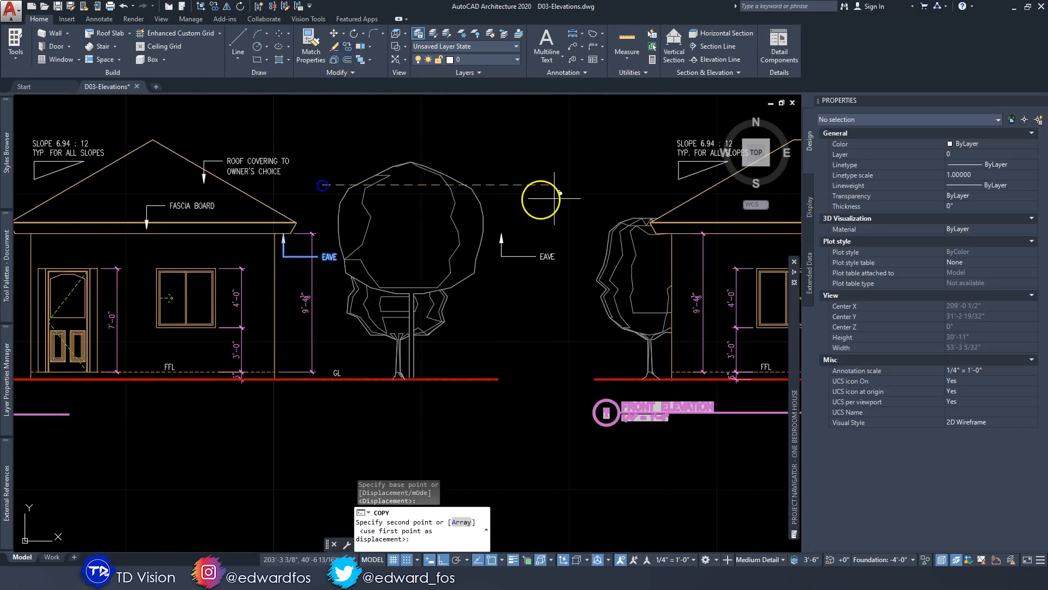
{"action": "middle_click_drag", "start_coordinate": [786, 186], "coordinate": [499, 217]}
{"action": "left_click", "coordinate": [524, 220]}
{"action": "middle_click_drag", "start_coordinate": [710, 229], "coordinate": [251, 245]}
{"action": "middle_click_drag", "start_coordinate": [780, 254], "coordinate": [278, 260]}
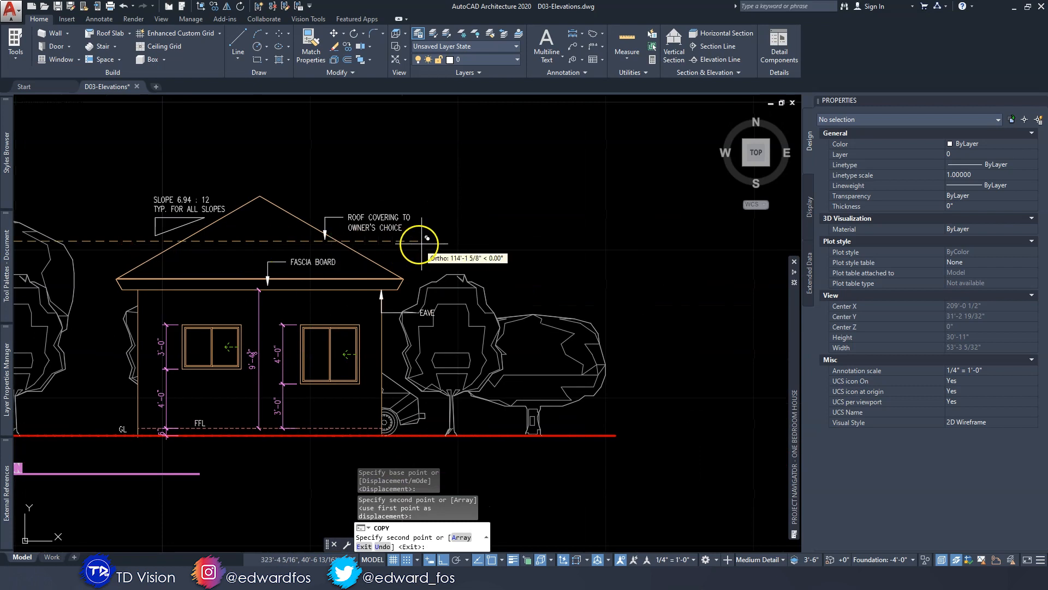
{"action": "left_click", "coordinate": [428, 243]}
{"action": "key", "text": "Escape"}
{"action": "key", "text": "Escape"}
Step: Shorten the left elevation's EAVE leader by stretching its text end closer to the arrow
{"action": "left_click", "coordinate": [393, 315]}
{"action": "scroll", "coordinate": [393, 315], "scroll_direction": "up", "scroll_amount": 3}
{"action": "left_click", "coordinate": [459, 308]}
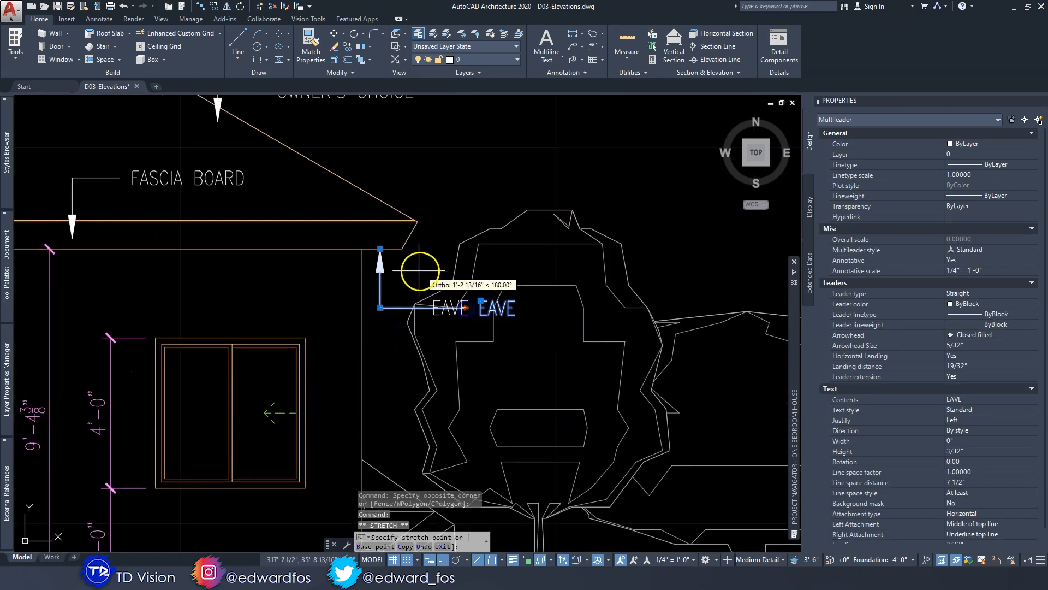
{"action": "key", "text": "Escape"}
{"action": "key", "text": "Escape"}
{"action": "scroll", "coordinate": [419, 270], "scroll_direction": "down", "scroll_amount": 3}
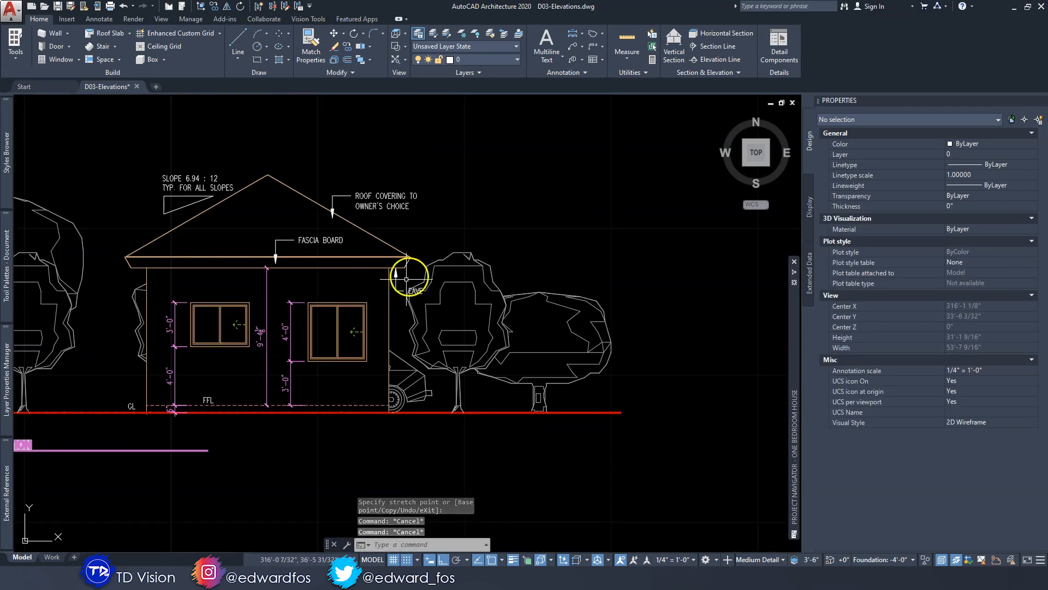
Step: Refresh the back elevation from the building model and inspect its floor line
{"action": "scroll", "coordinate": [310, 273], "scroll_direction": "down", "scroll_amount": 5}
{"action": "middle_click_drag", "start_coordinate": [310, 273], "coordinate": [783, 267]}
{"action": "mouse_move", "coordinate": [502, 291]}
{"action": "middle_mouse_down"}
{"action": "mouse_move", "coordinate": [237, 293]}
{"action": "mouse_move", "coordinate": [592, 285]}
{"action": "middle_mouse_up"}
{"action": "scroll", "coordinate": [270, 264], "scroll_direction": "up", "scroll_amount": 6}
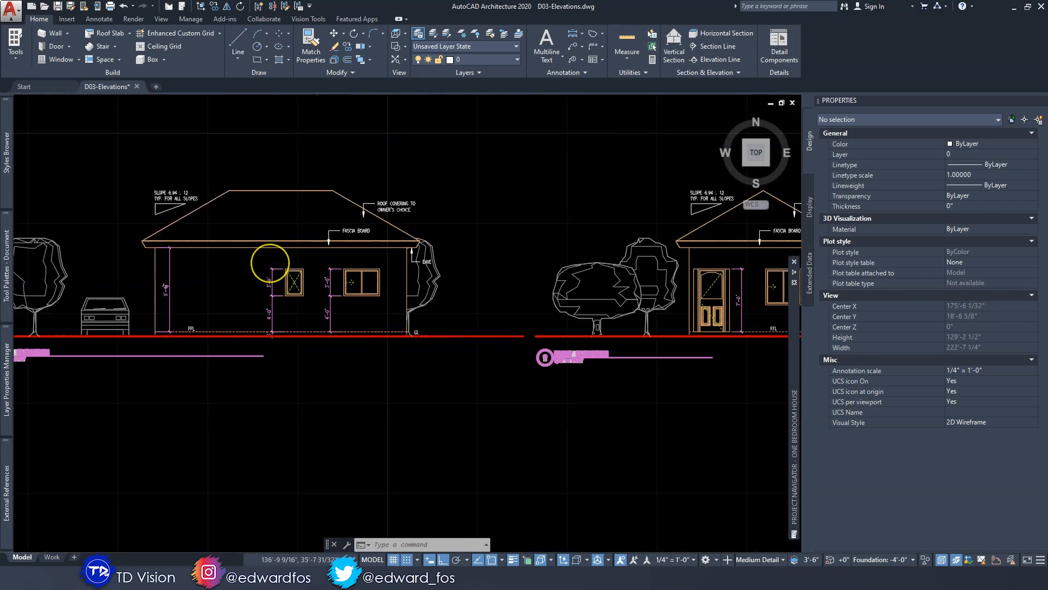
{"action": "scroll", "coordinate": [271, 263], "scroll_direction": "down", "scroll_amount": 2}
{"action": "middle_click_drag", "start_coordinate": [271, 263], "coordinate": [396, 279]}
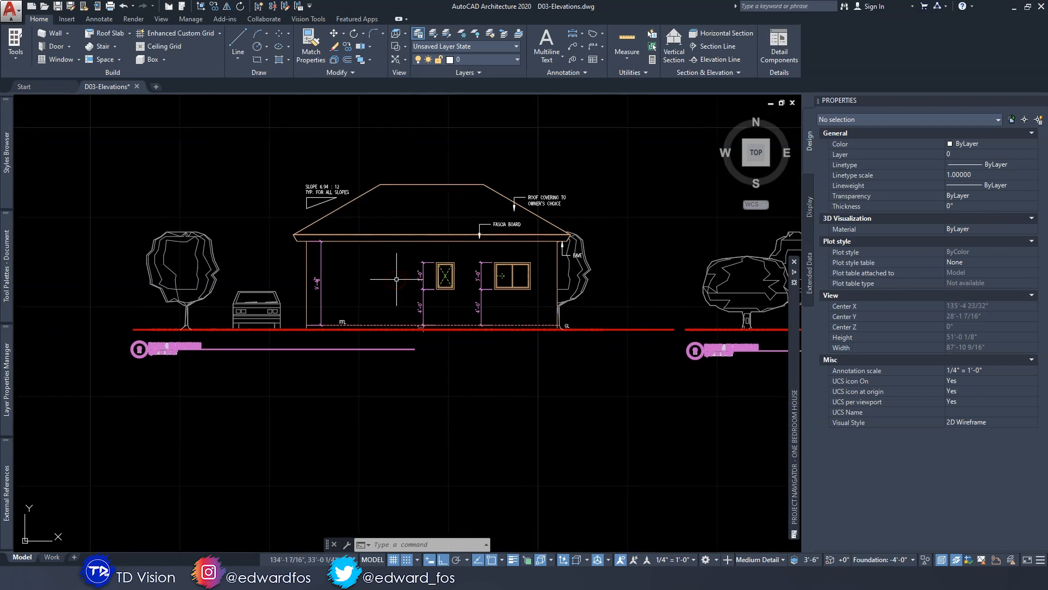
{"action": "left_click", "coordinate": [414, 241]}
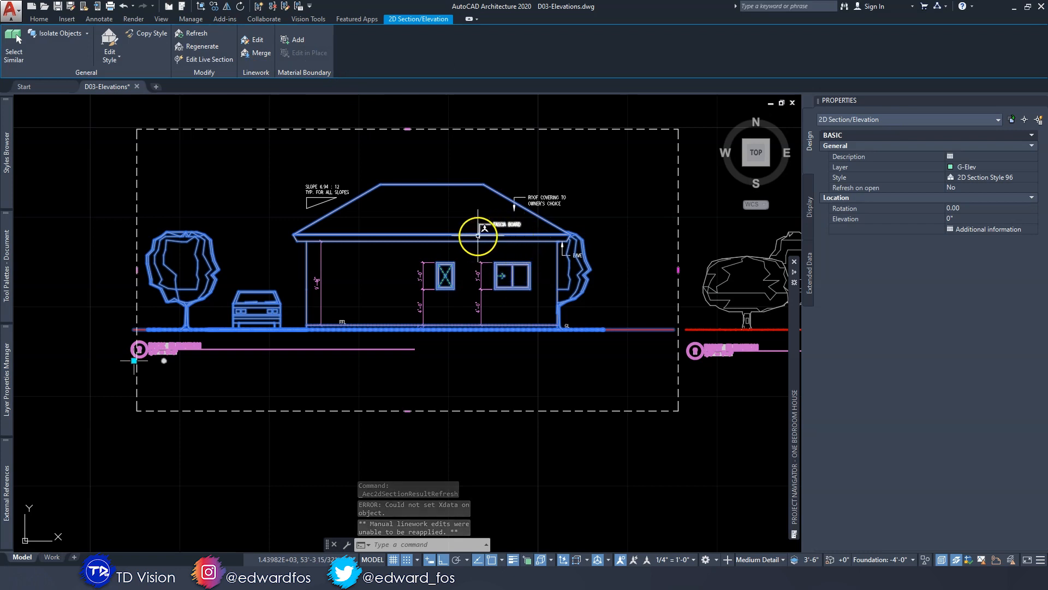
{"action": "key", "text": "Escape"}
{"action": "scroll", "coordinate": [472, 301], "scroll_direction": "up", "scroll_amount": 8}
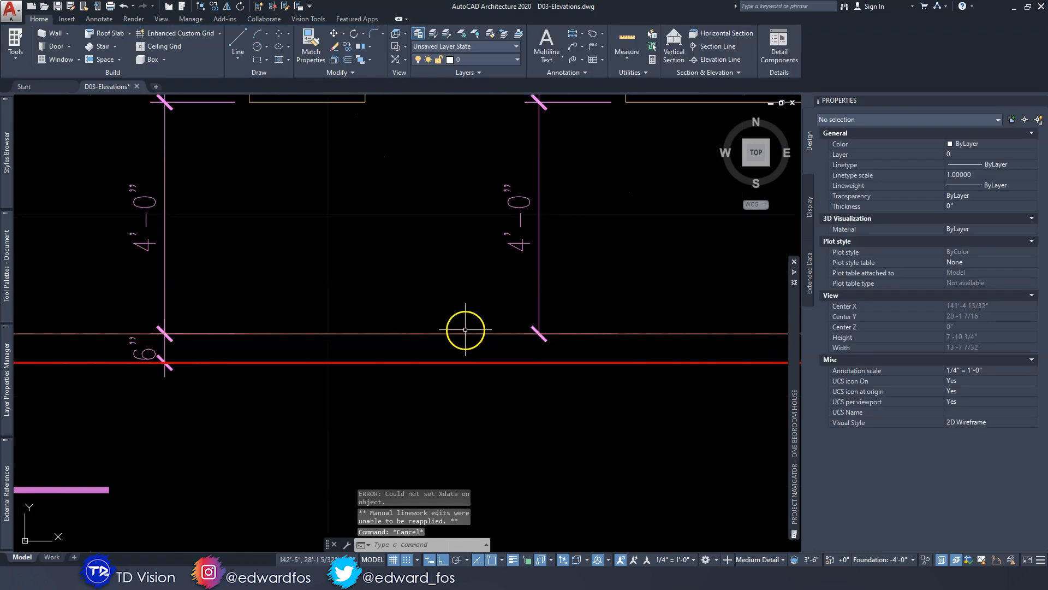
{"action": "scroll", "coordinate": [460, 333], "scroll_direction": "down", "scroll_amount": 6}
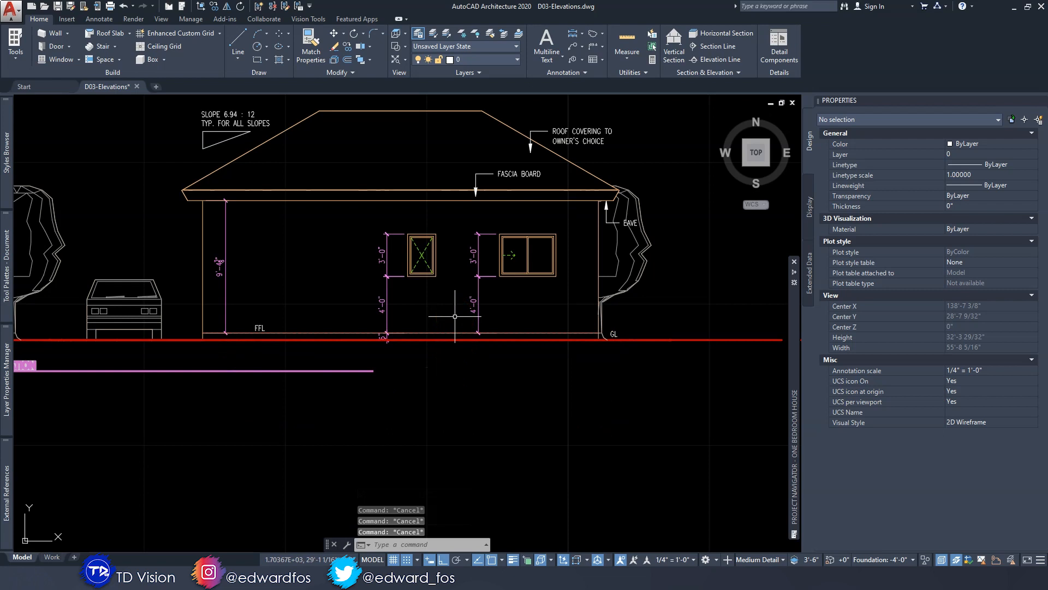
Step: Undo the refresh of the back elevation
{"action": "key", "text": "ctrl+z"}
{"action": "key", "text": "ctrl+z"}
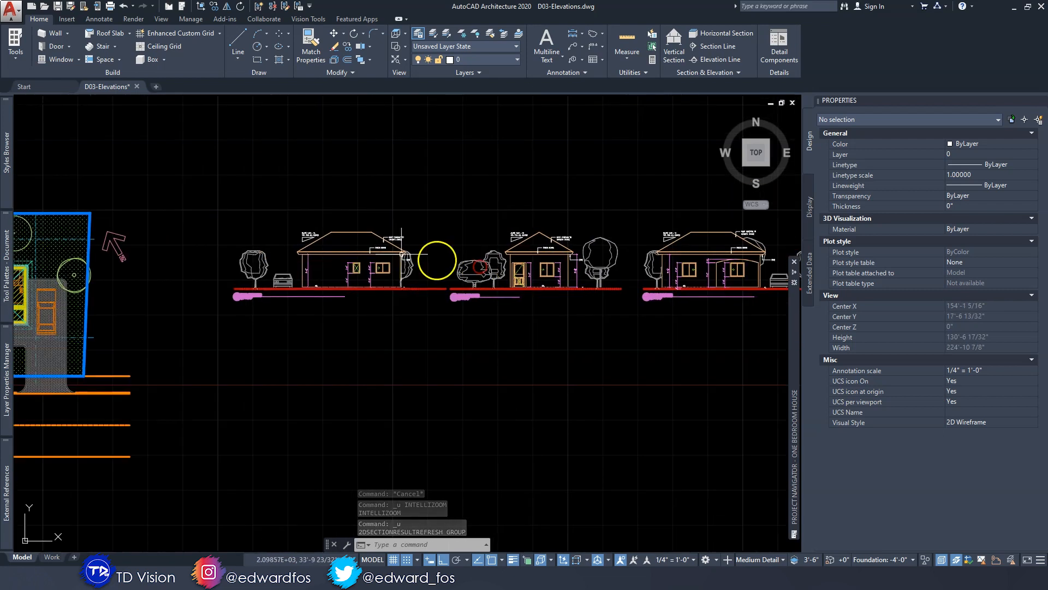
{"action": "scroll", "coordinate": [322, 259], "scroll_direction": "up", "scroll_amount": 2}
{"action": "scroll", "coordinate": [374, 240], "scroll_direction": "down", "scroll_amount": 2}
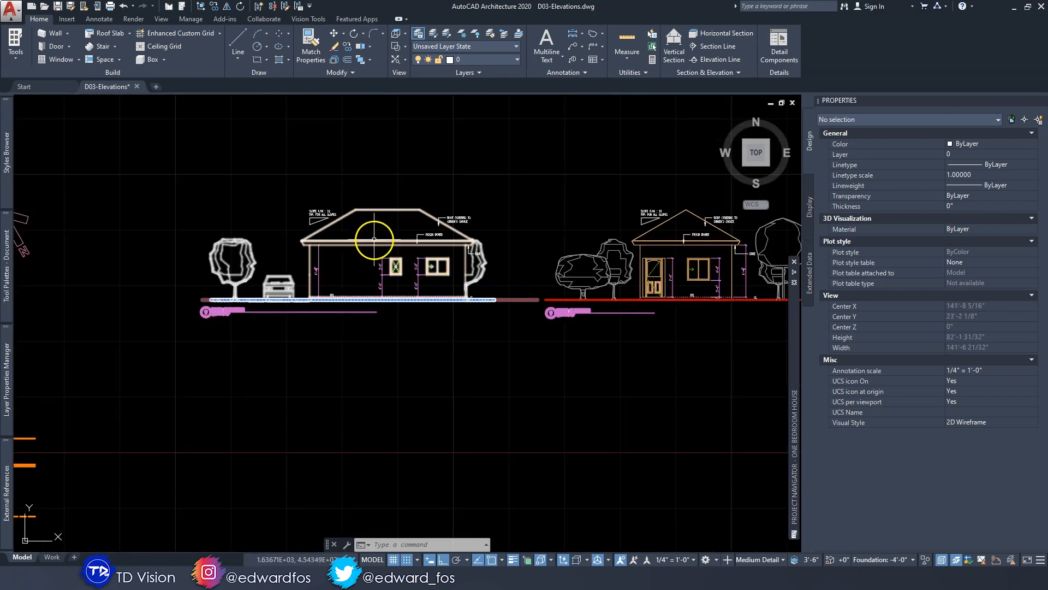
{"action": "left_click", "coordinate": [336, 241]}
{"action": "right_click", "coordinate": [337, 241]}
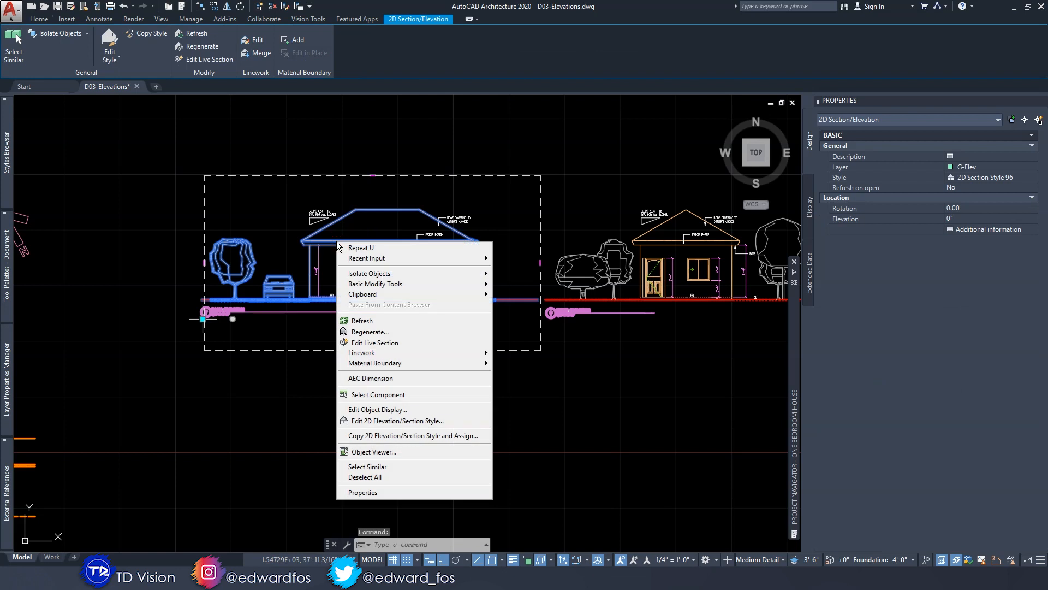
{"action": "key", "text": "Escape"}
{"action": "key", "text": "Escape"}
Step: Generate a new elevation from the Back Elevation line and place it above the existing back elevation
{"action": "middle_click_drag", "start_coordinate": [168, 237], "coordinate": [647, 260]}
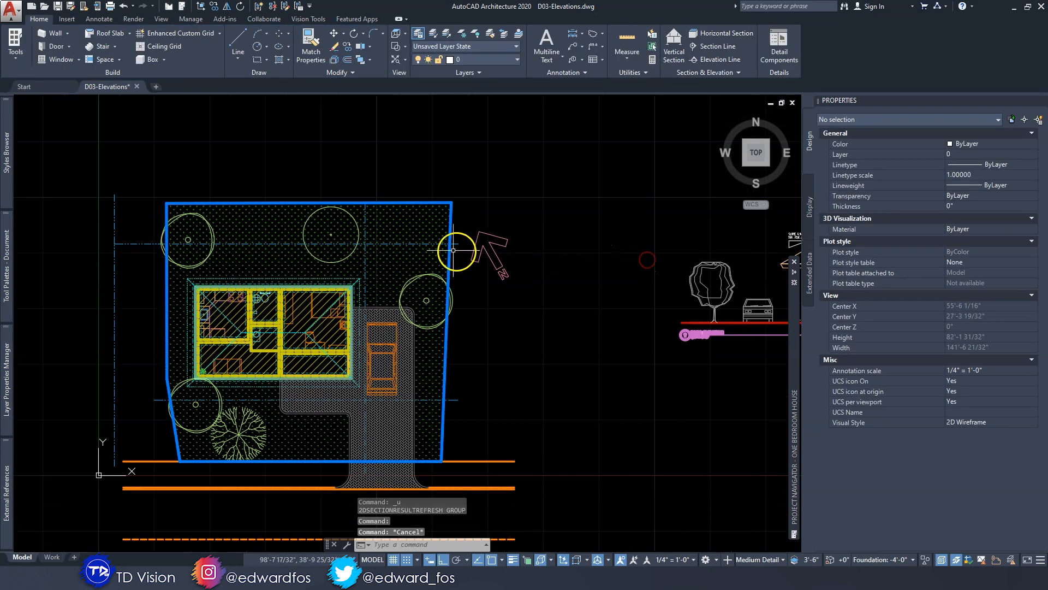
{"action": "left_click", "coordinate": [457, 242]}
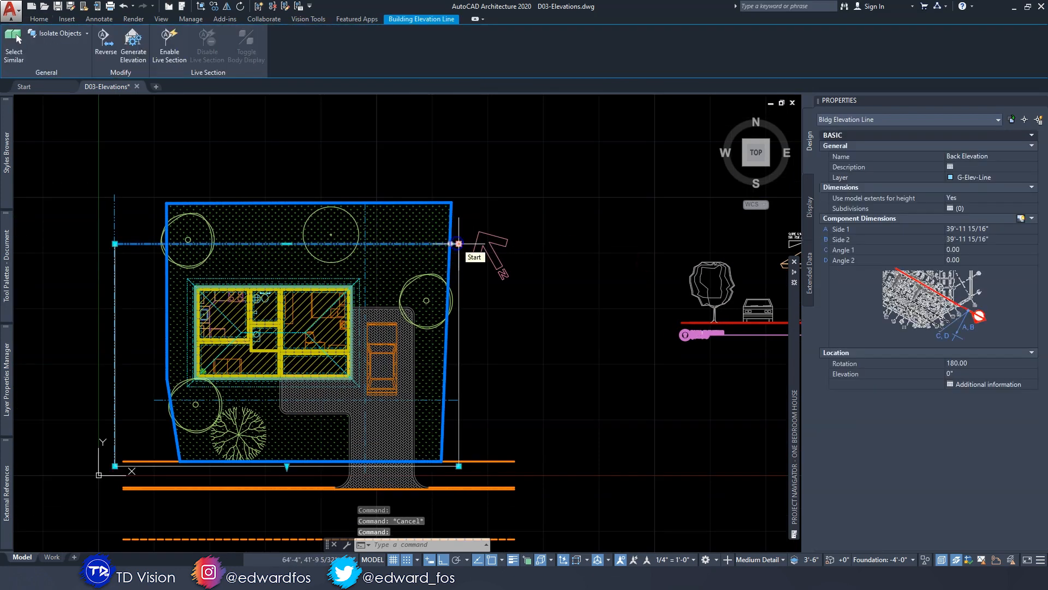
{"action": "left_click", "coordinate": [131, 57]}
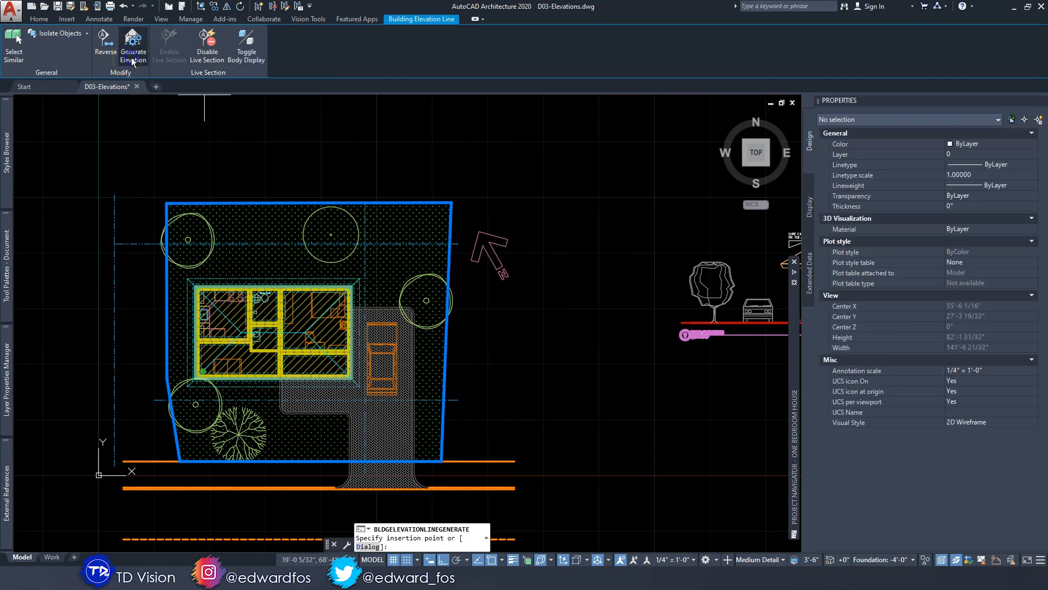
{"action": "scroll", "coordinate": [474, 217], "scroll_direction": "down", "scroll_amount": 1}
{"action": "middle_click_drag", "start_coordinate": [474, 218], "coordinate": [334, 242]}
{"action": "scroll", "coordinate": [410, 219], "scroll_direction": "up", "scroll_amount": 1}
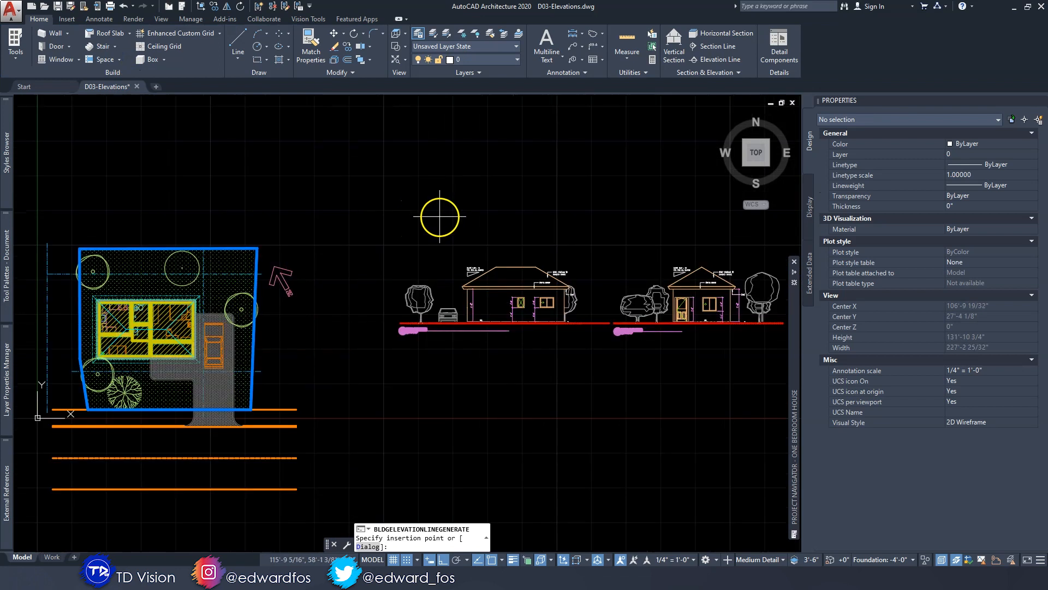
{"action": "left_click", "coordinate": [487, 179]}
{"action": "mouse_move", "coordinate": [486, 179]}
{"action": "middle_mouse_down"}
{"action": "mouse_move", "coordinate": [366, 211]}
{"action": "mouse_move", "coordinate": [384, 236]}
{"action": "mouse_move", "coordinate": [339, 214]}
{"action": "middle_mouse_up"}
{"action": "scroll", "coordinate": [396, 176], "scroll_direction": "up", "scroll_amount": 3}
{"action": "scroll", "coordinate": [386, 217], "scroll_direction": "down", "scroll_amount": 2}
{"action": "key", "text": "Escape"}
{"action": "key", "text": "Escape"}
Step: Delete the newly generated elevation above the existing back elevation
{"action": "left_click", "coordinate": [339, 214]}
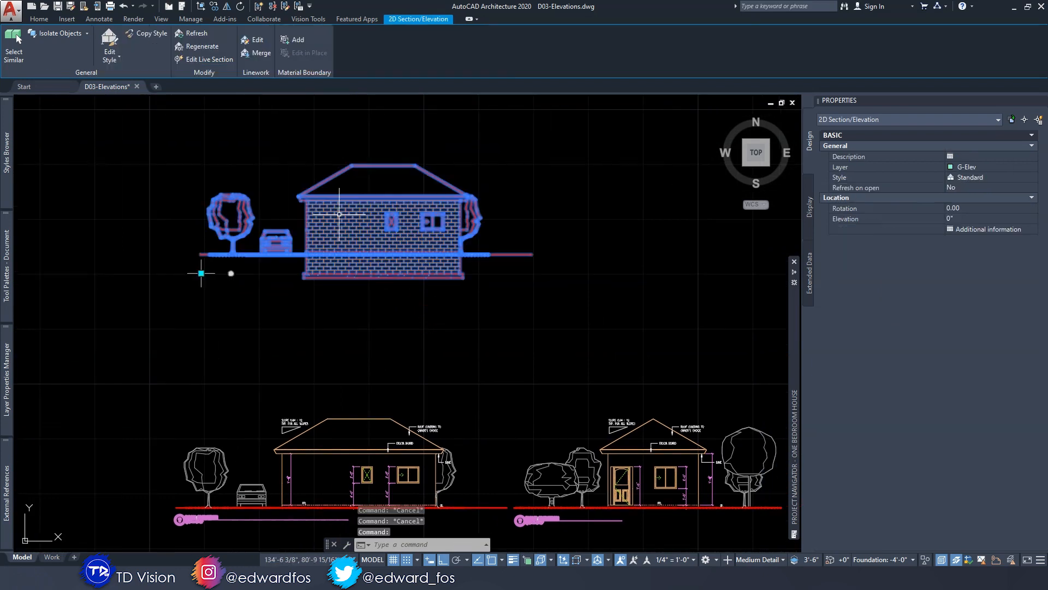
{"action": "key", "text": "Delete"}
{"action": "key", "text": "Escape"}
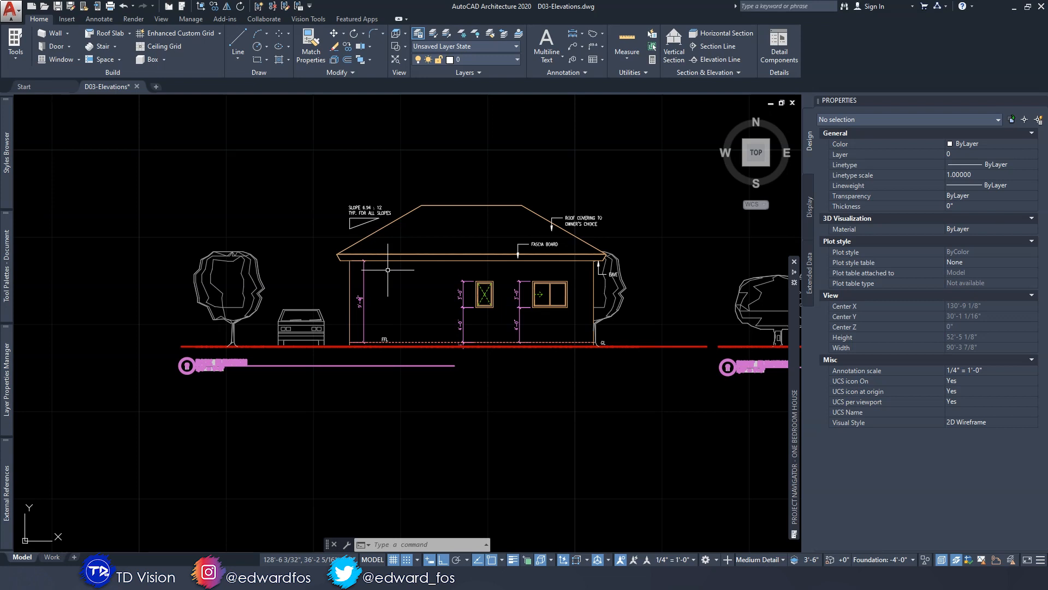
Step: Turn on keeping all hidden linework in the design rules of the back elevation's 2D section/elevation style
{"action": "scroll", "coordinate": [388, 270], "scroll_direction": "down", "scroll_amount": 2}
{"action": "middle_click_drag", "start_coordinate": [337, 298], "coordinate": [580, 269]}
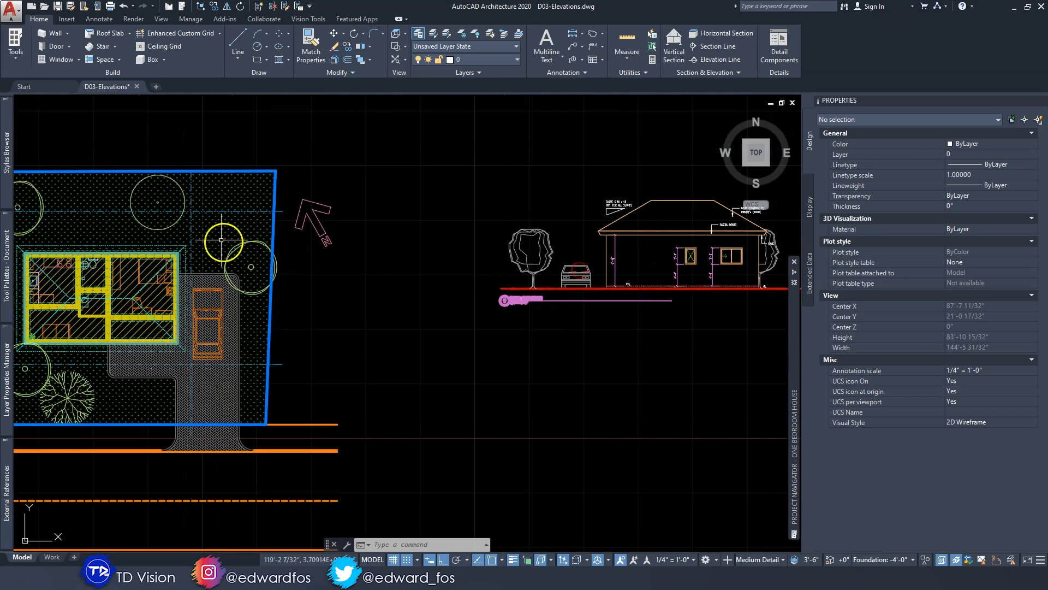
{"action": "scroll", "coordinate": [690, 251], "scroll_direction": "up", "scroll_amount": 2}
{"action": "middle_click_drag", "start_coordinate": [690, 251], "coordinate": [430, 257]}
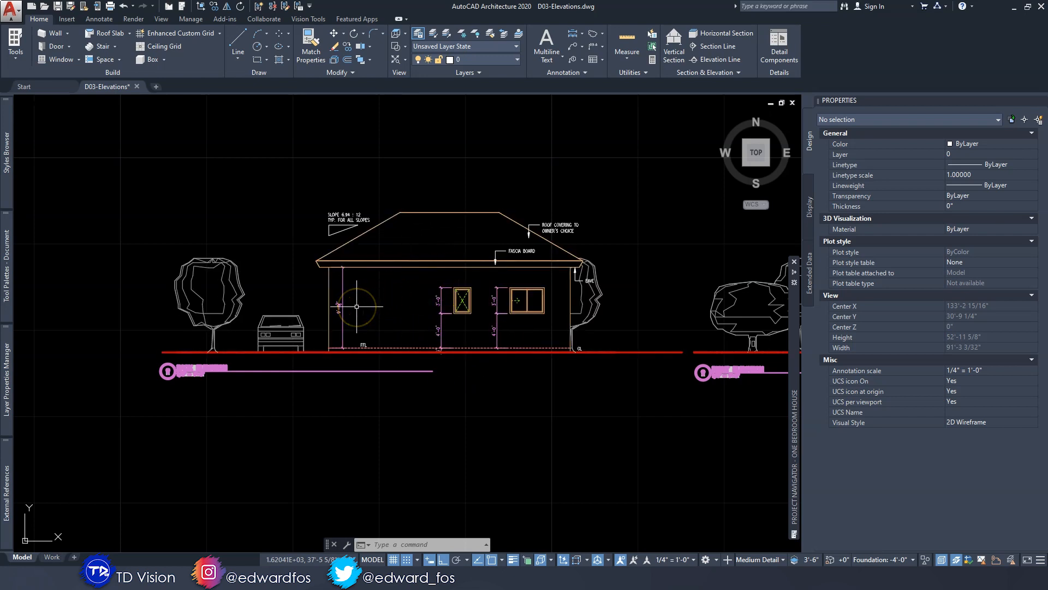
{"action": "left_click", "coordinate": [412, 261]}
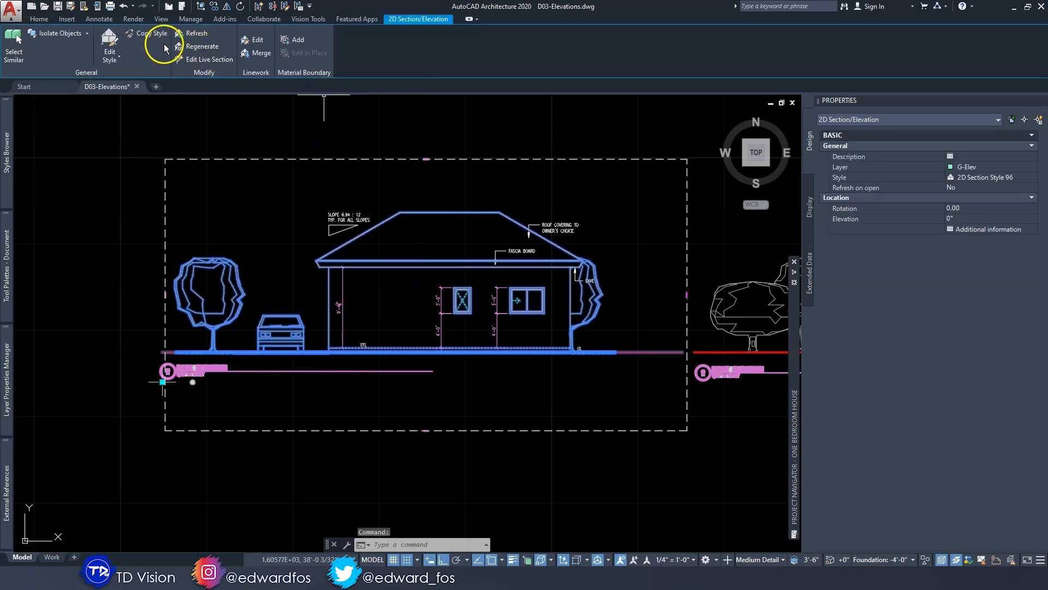
{"action": "left_click", "coordinate": [107, 49]}
{"action": "left_click", "coordinate": [443, 287]}
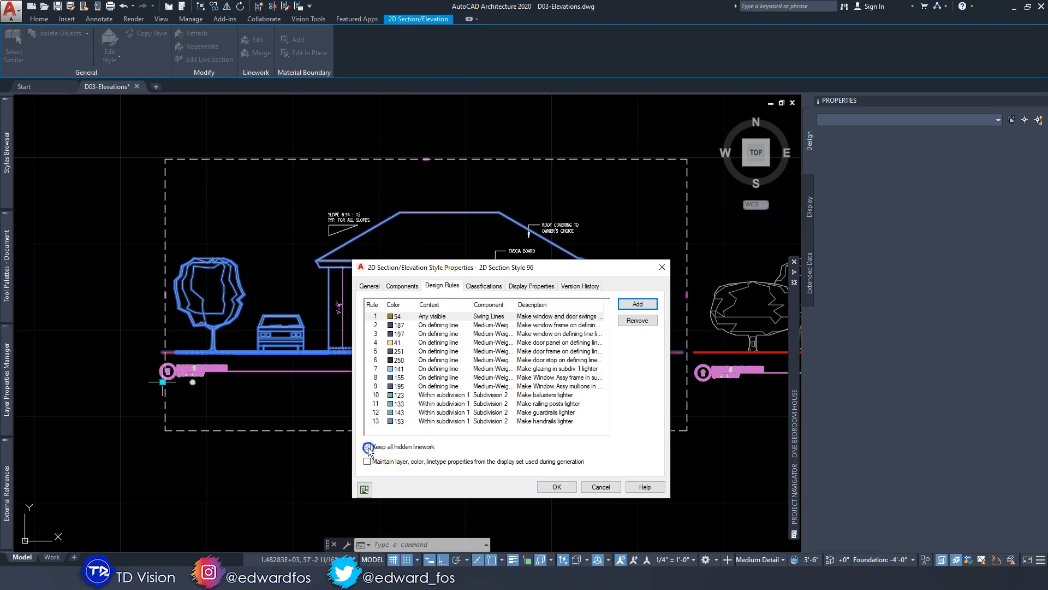
{"action": "left_click", "coordinate": [557, 488]}
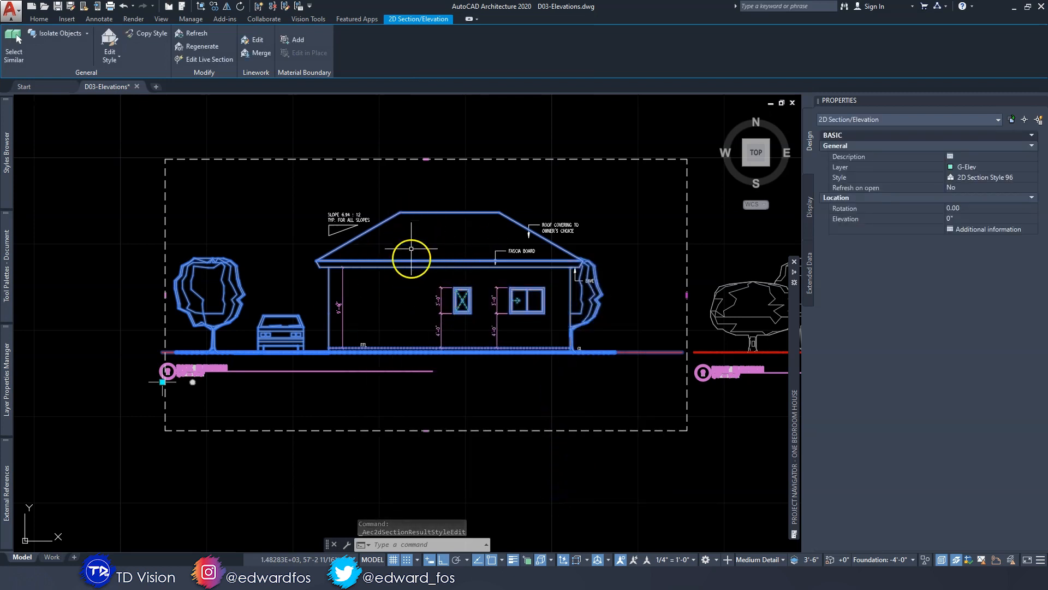
Step: Refresh the back elevation with its edited style and inspect the hidden interior and foundation linework
{"action": "left_click", "coordinate": [187, 34]}
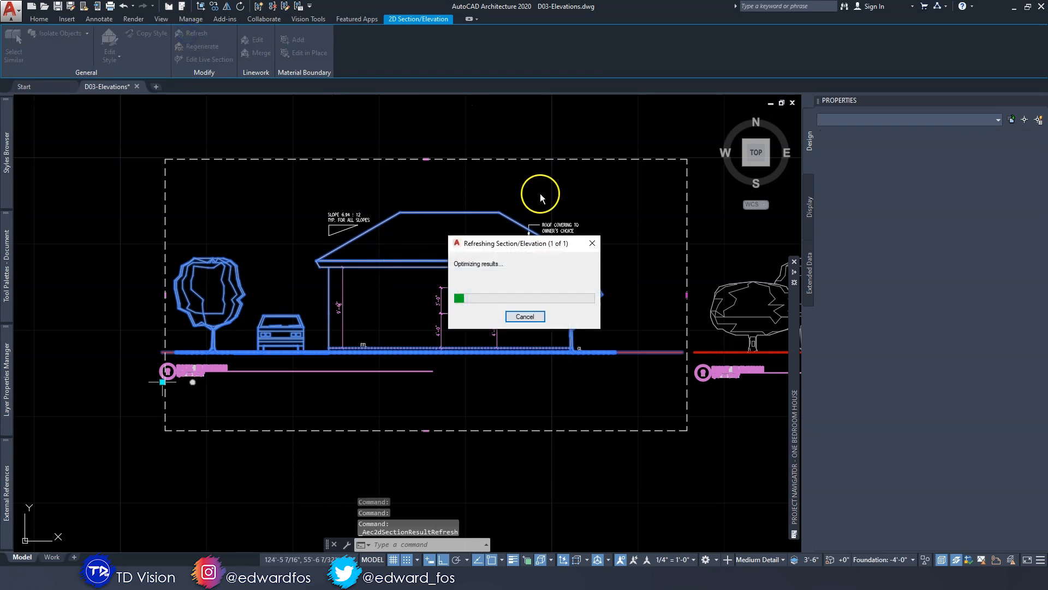
{"action": "key", "text": "Escape"}
{"action": "key", "text": "Escape"}
{"action": "key", "text": "Escape"}
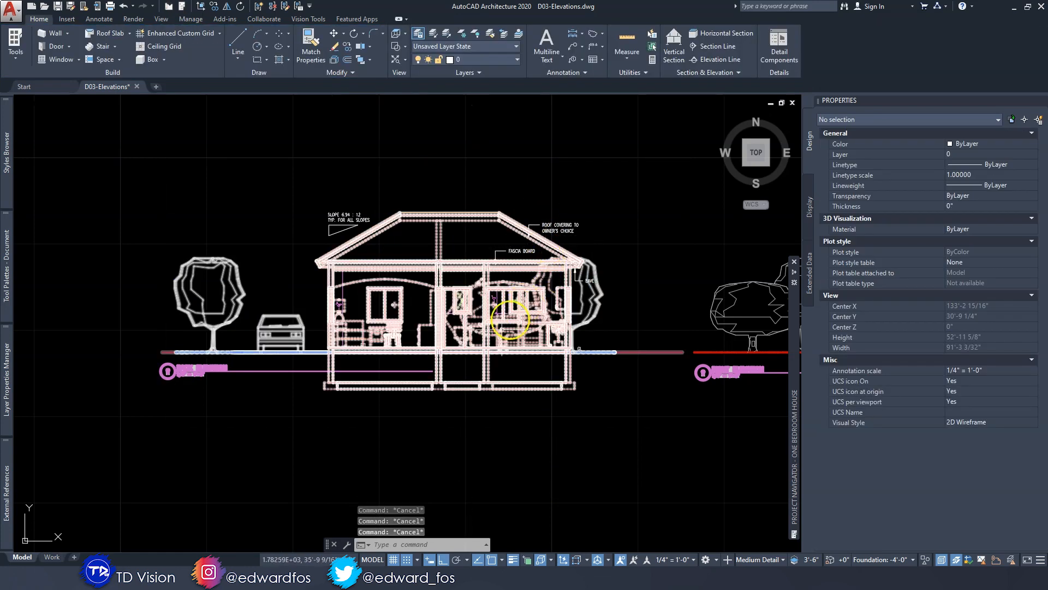
{"action": "scroll", "coordinate": [488, 436], "scroll_direction": "up", "scroll_amount": 2}
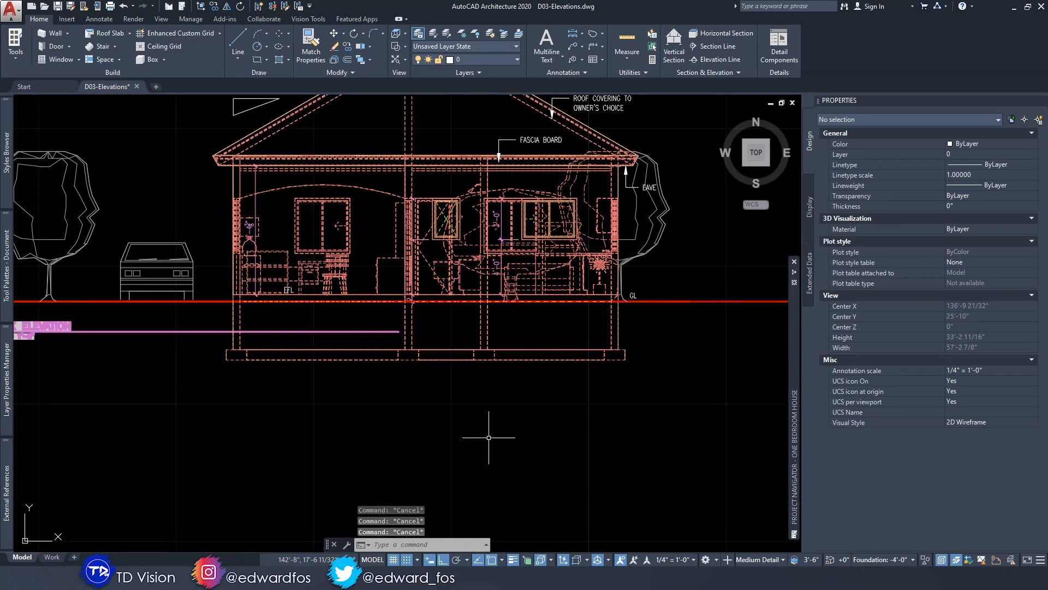
{"action": "middle_click_drag", "start_coordinate": [488, 324], "coordinate": [491, 379]}
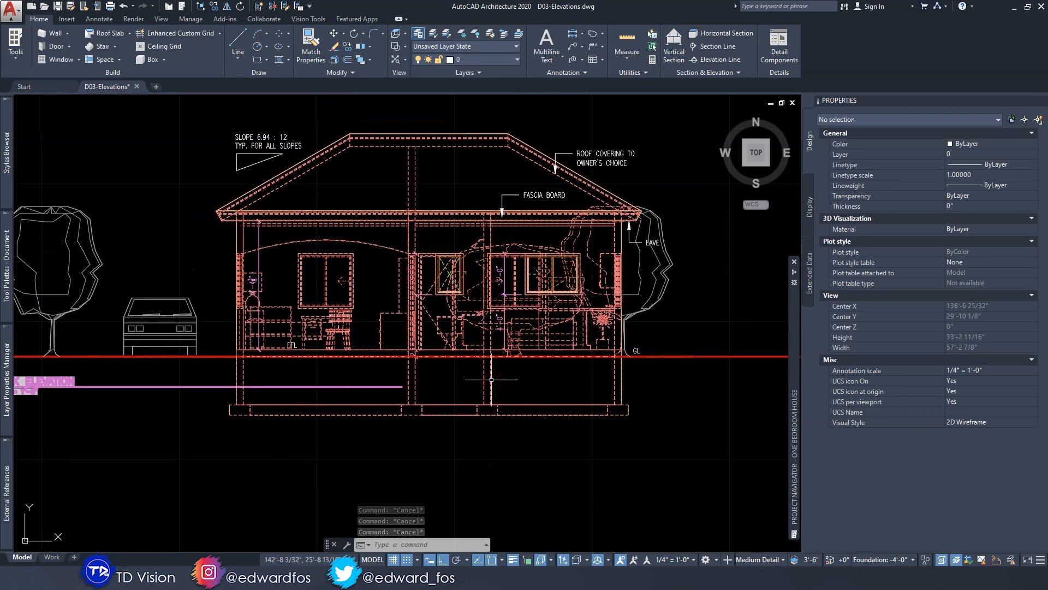
Step: Clear the elevation selection and undo the refresh that added hidden linework to the back elevation
{"action": "left_click", "coordinate": [532, 309]}
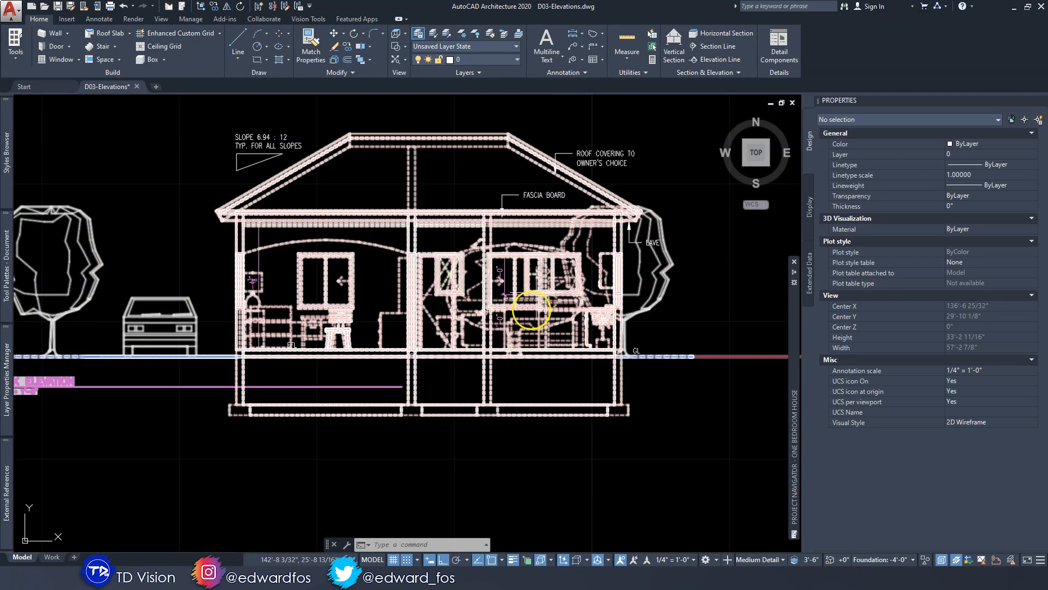
{"action": "key", "text": "Escape"}
{"action": "key", "text": "ctrl+z"}
{"action": "key", "text": "ctrl+z"}
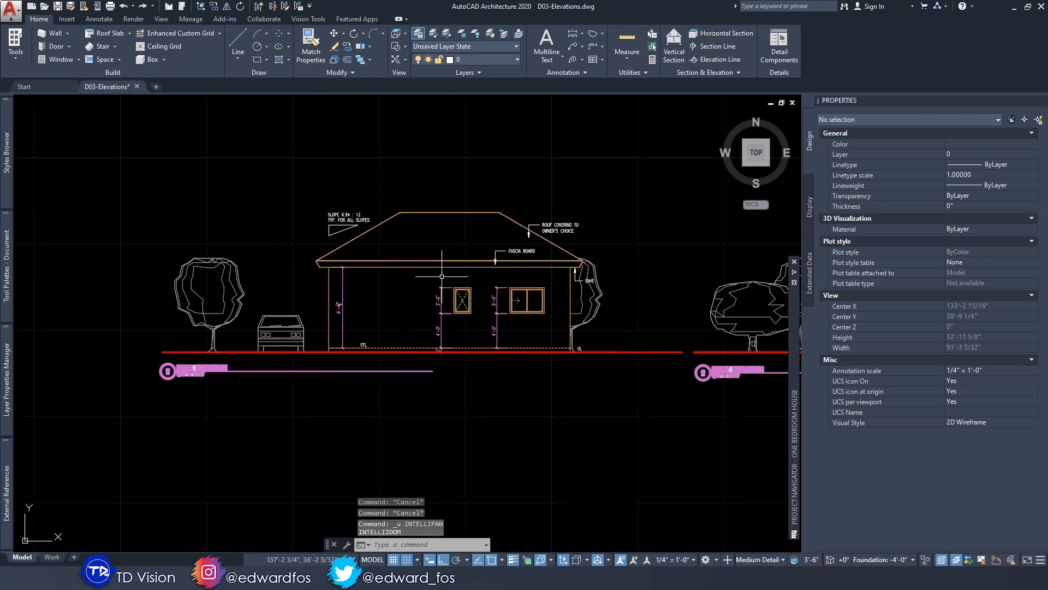